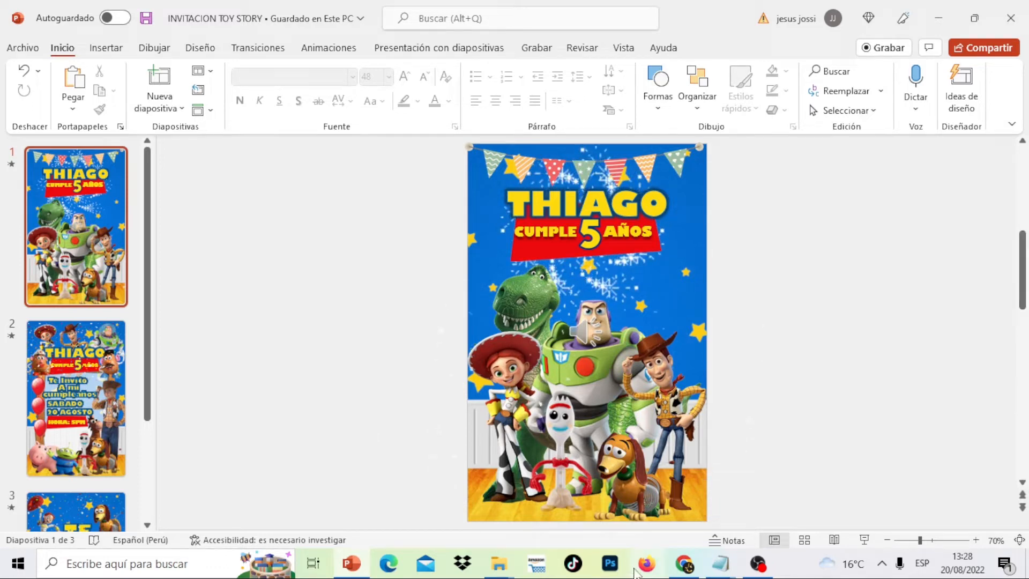
Examine the three slides of the Toy Story birthday invitation, including the child's photo on the second slide
{"action": "scroll", "coordinate": [154, 490], "scroll_direction": "down", "scroll_amount": 3}
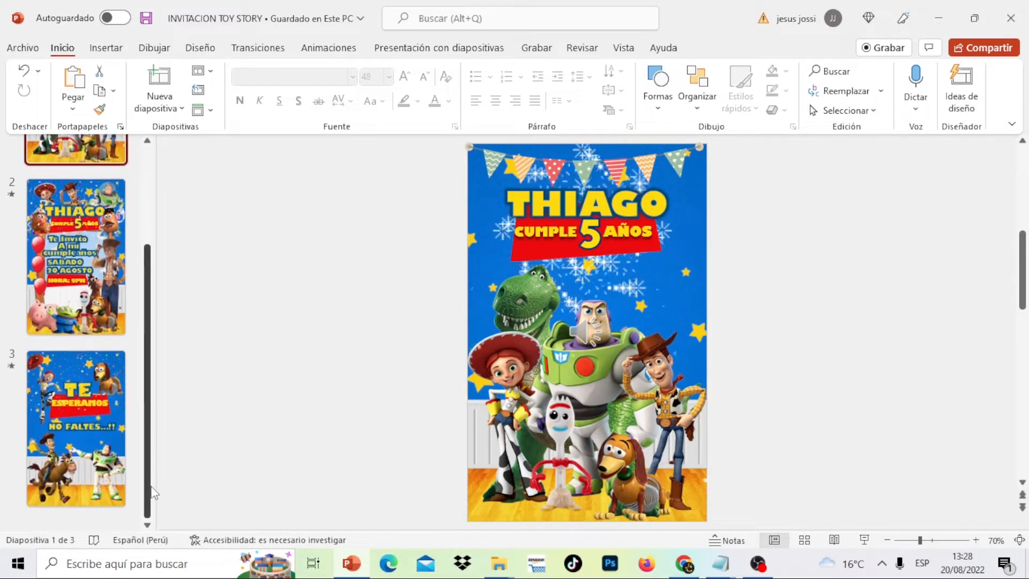
{"action": "scroll", "coordinate": [144, 241], "scroll_direction": "up", "scroll_amount": 3}
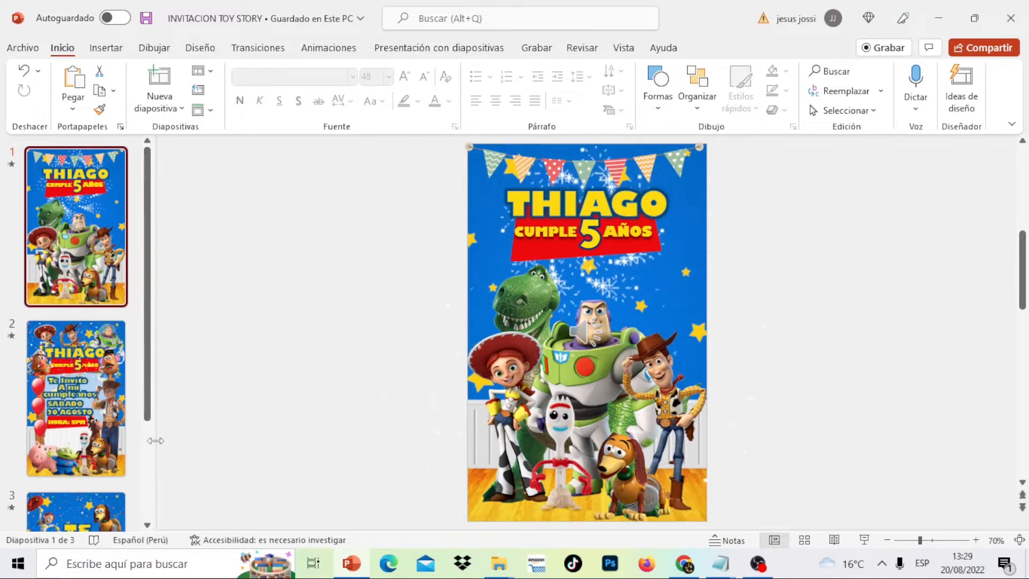
{"action": "scroll", "coordinate": [151, 452], "scroll_direction": "down", "scroll_amount": 3}
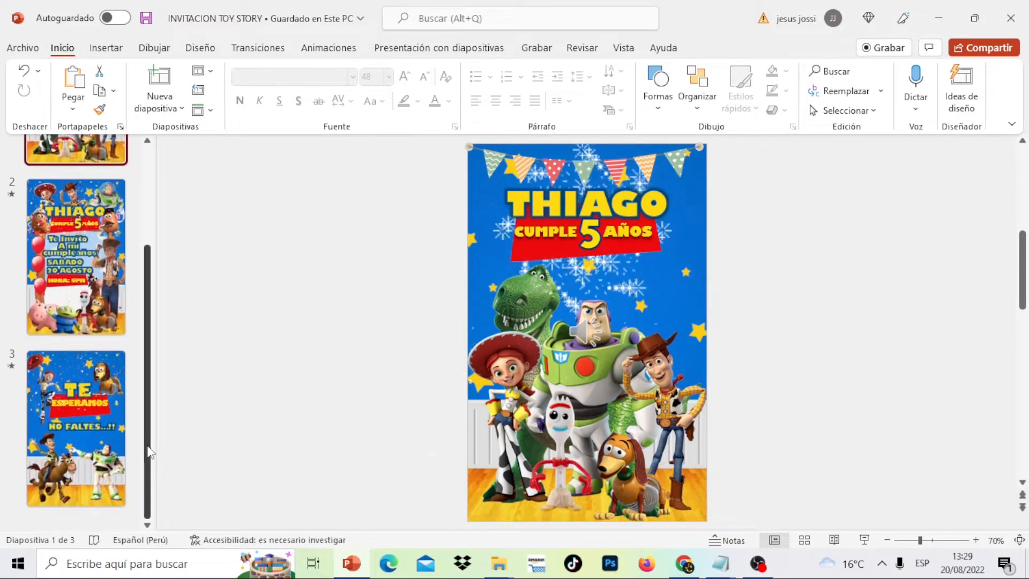
{"action": "left_click", "coordinate": [83, 293]}
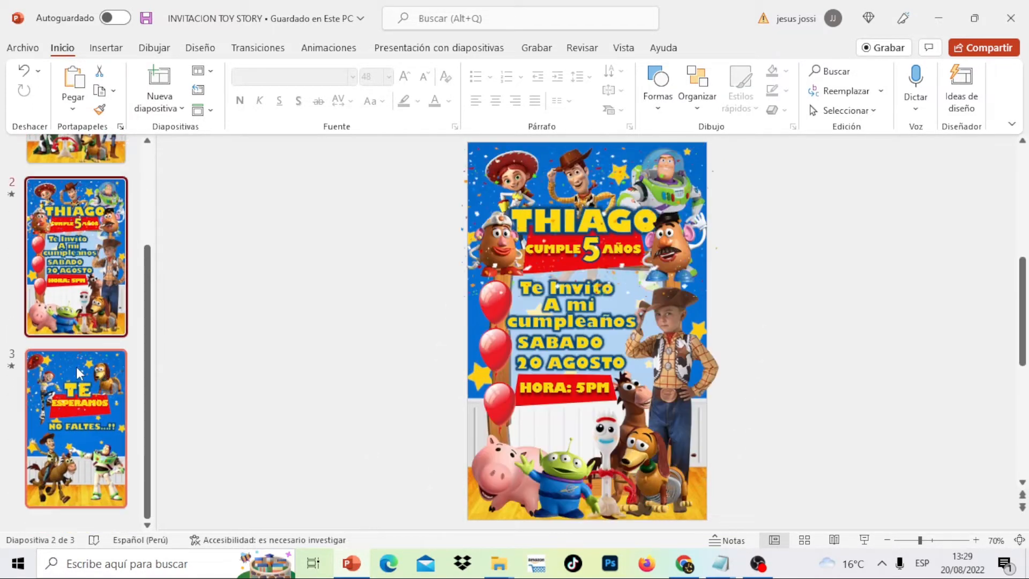
{"action": "left_click", "coordinate": [73, 411]}
{"action": "left_click", "coordinate": [71, 254]}
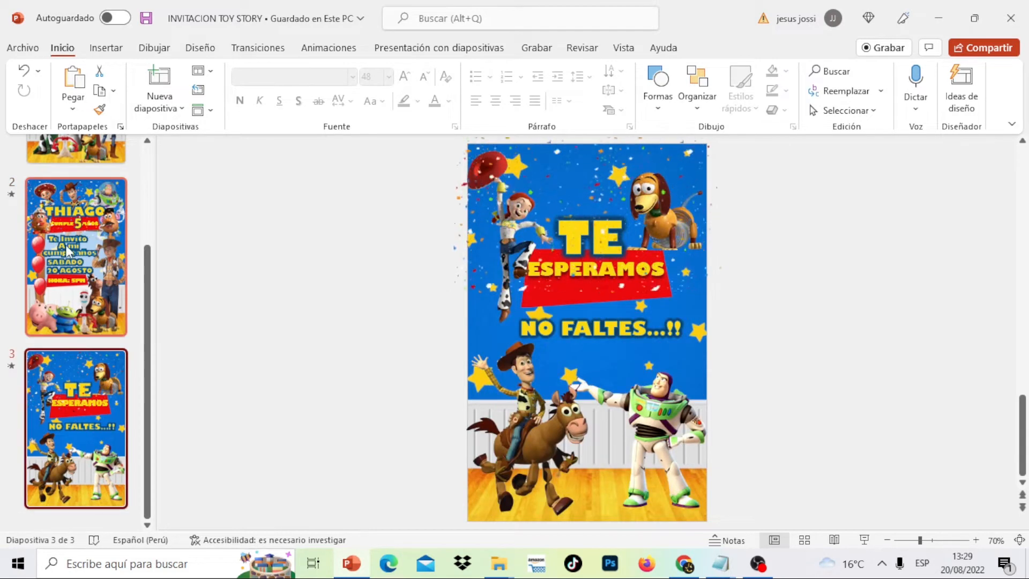
{"action": "left_click", "coordinate": [92, 160]}
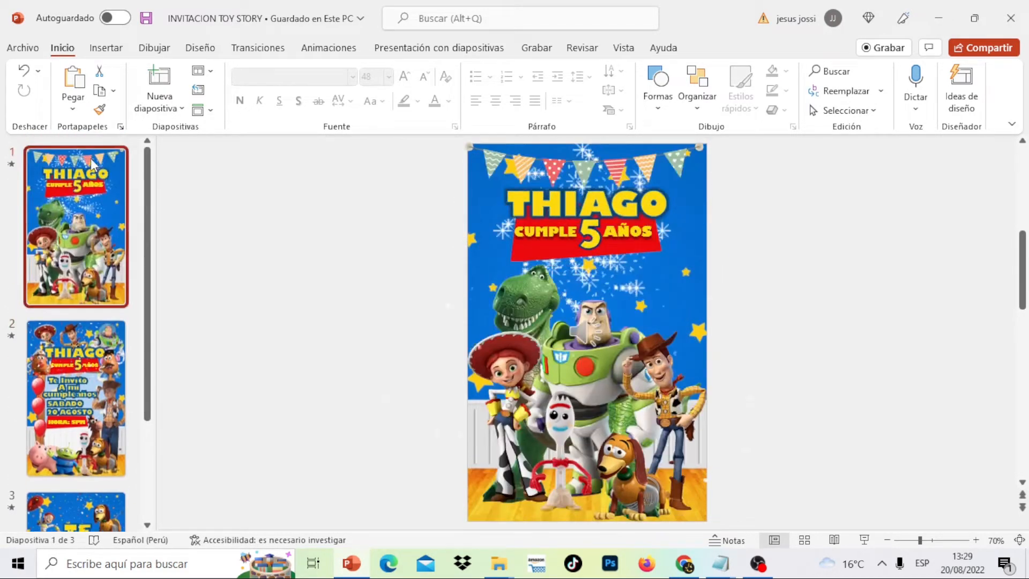
{"action": "left_click", "coordinate": [87, 314]}
{"action": "left_click", "coordinate": [92, 351]}
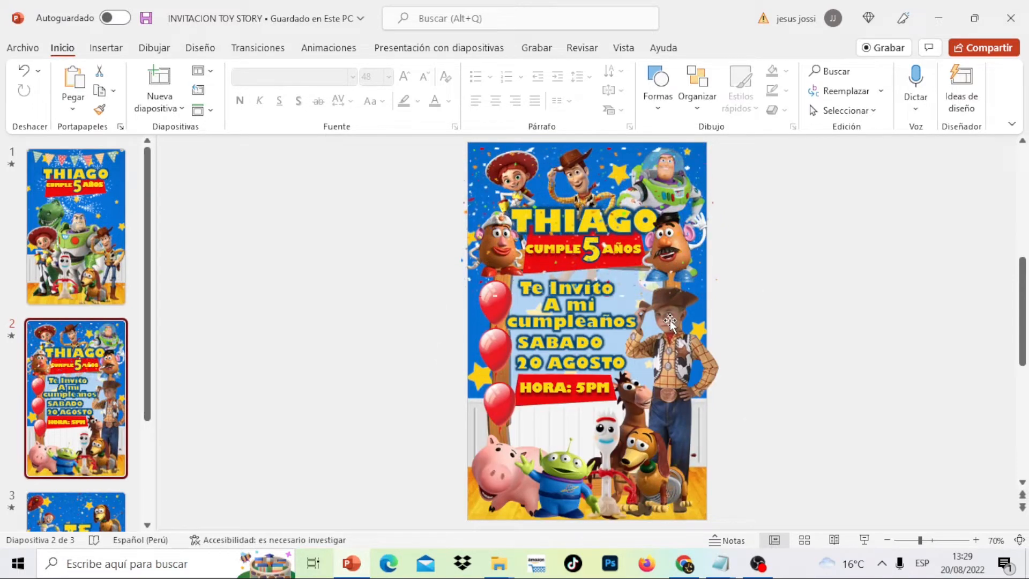
{"action": "left_click", "coordinate": [670, 320]}
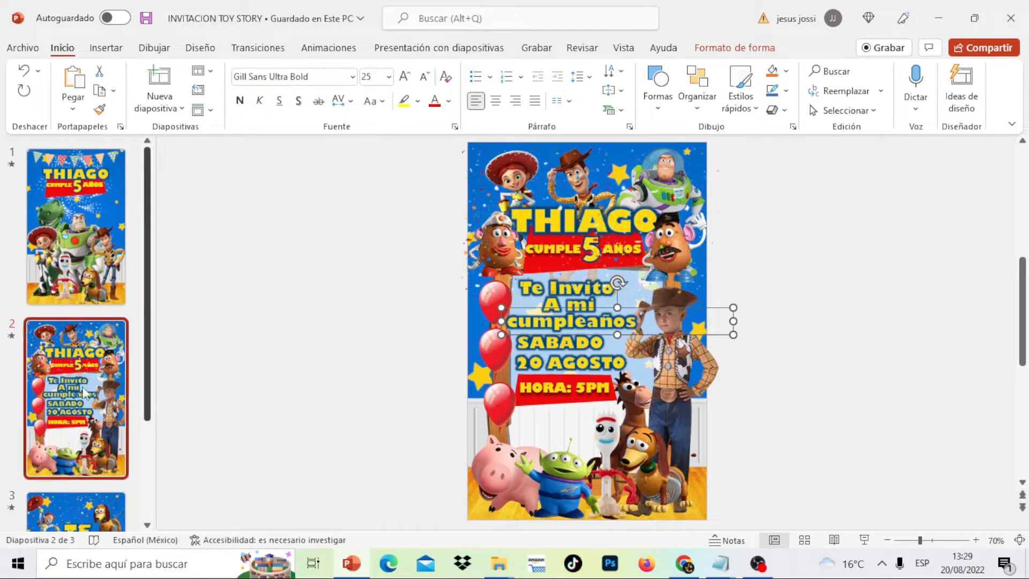
{"action": "left_click", "coordinate": [64, 300]}
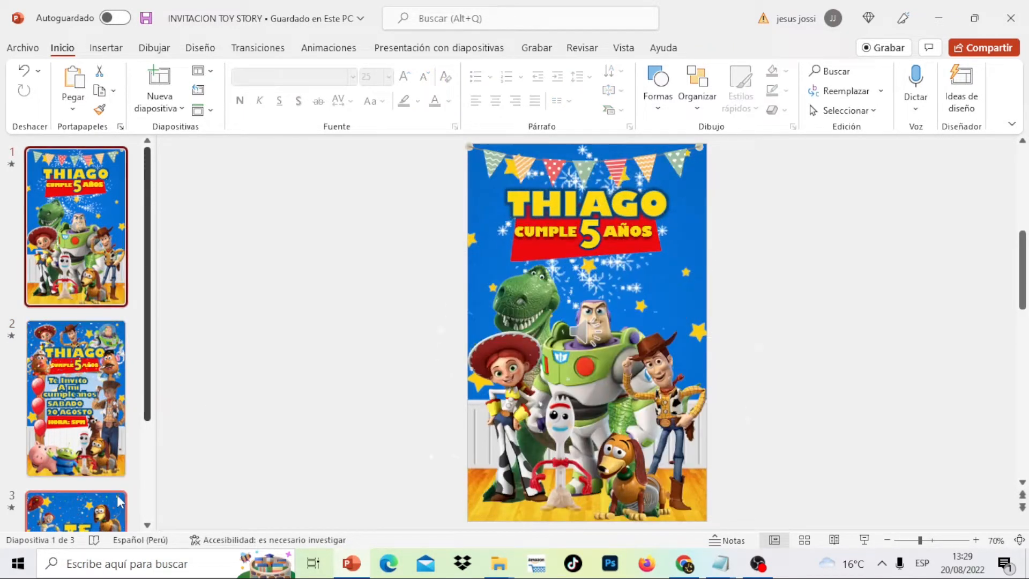
{"action": "left_click", "coordinate": [110, 509]}
{"action": "left_click", "coordinate": [89, 321]}
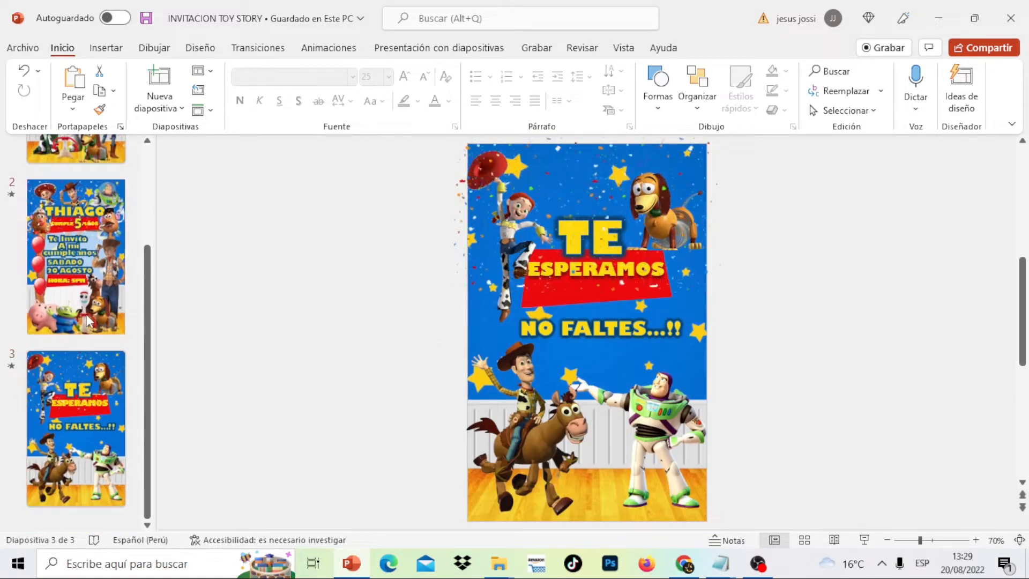
{"action": "left_click", "coordinate": [93, 161]}
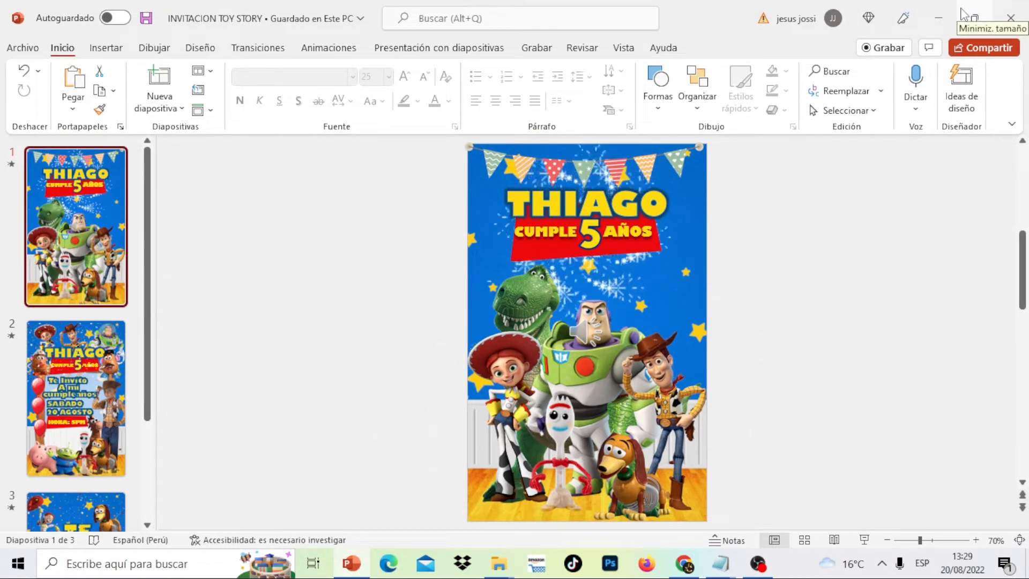
Switch to Chrome and remove pngwing.com (5).png from the downloads list
{"action": "left_click", "coordinate": [947, 17]}
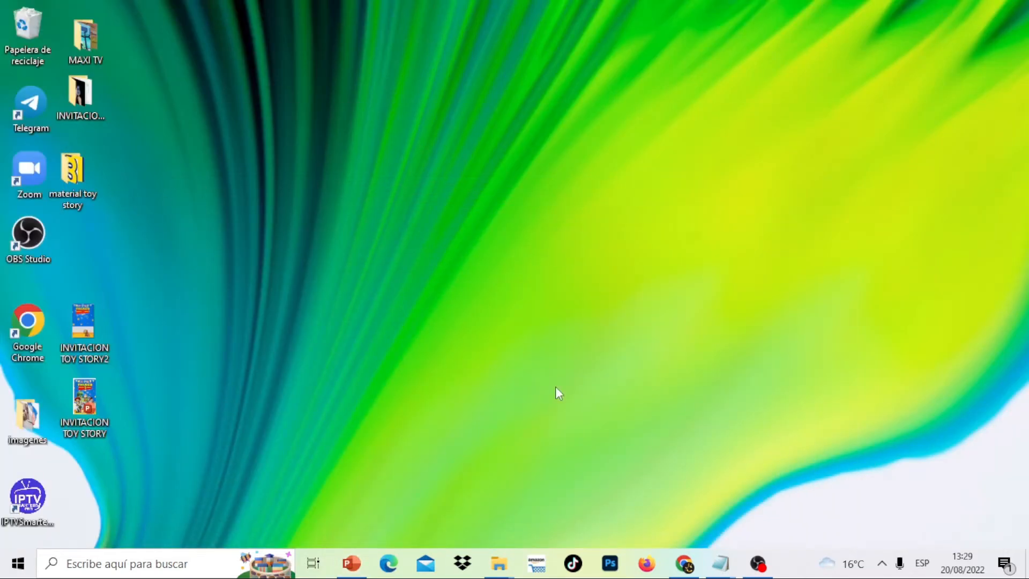
{"action": "left_click", "coordinate": [684, 563]}
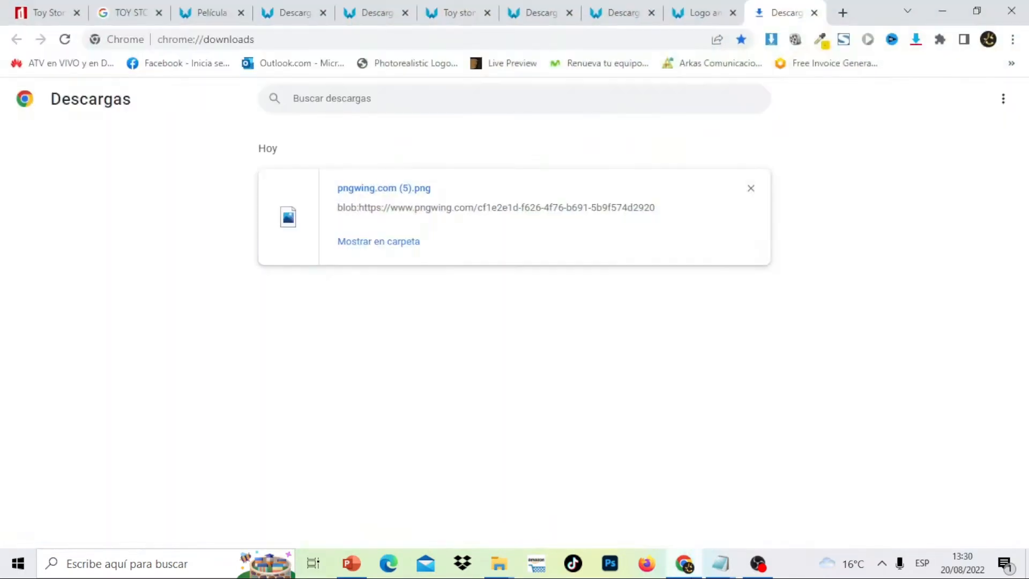
{"action": "left_click", "coordinate": [750, 189]}
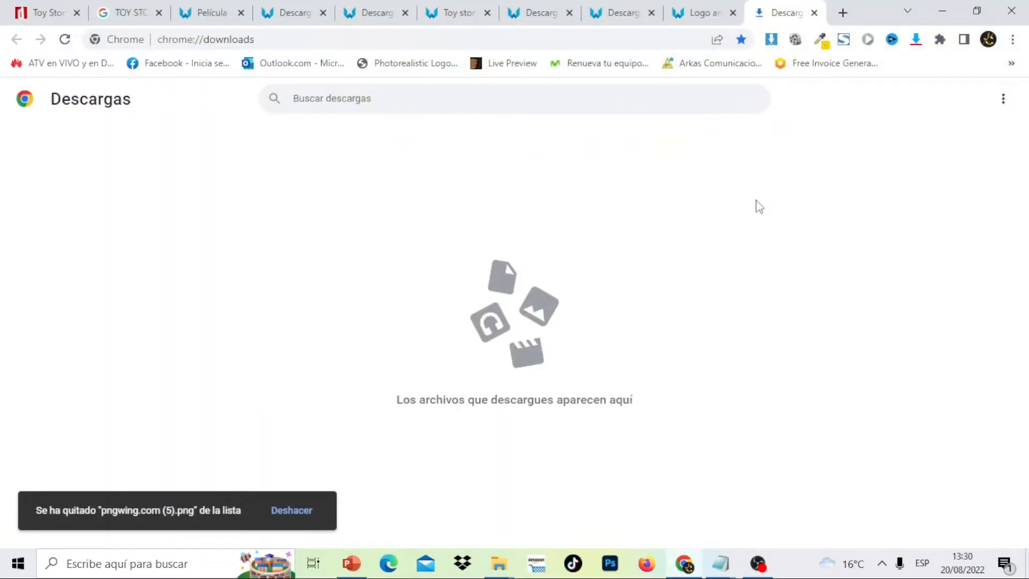
Look through the open Google Images and pngwing.com pages for Toy Story characters, numbers and logos in PNG format
{"action": "left_click", "coordinate": [123, 7]}
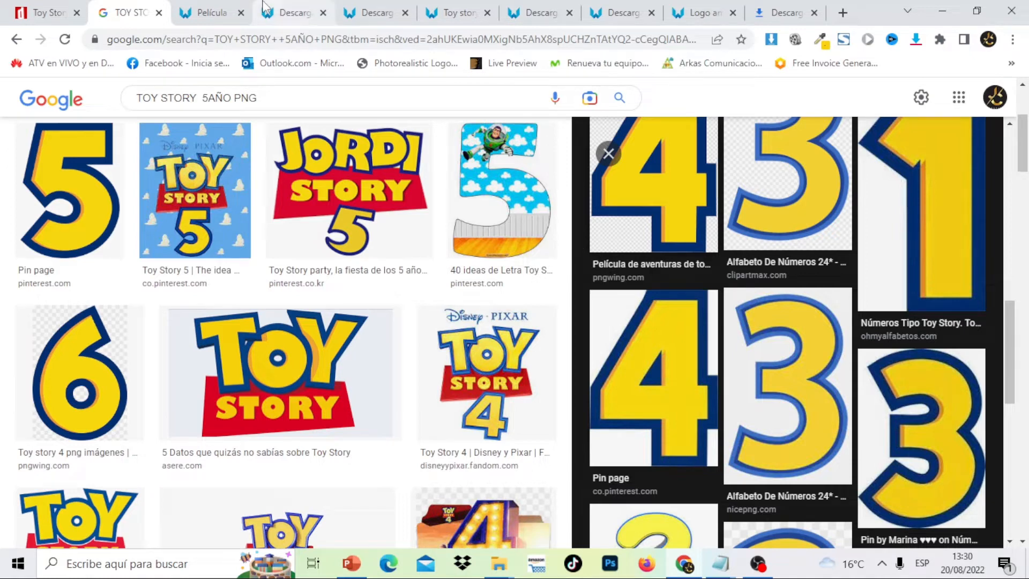
{"action": "left_click", "coordinate": [212, 12]}
{"action": "left_click", "coordinate": [289, 12]}
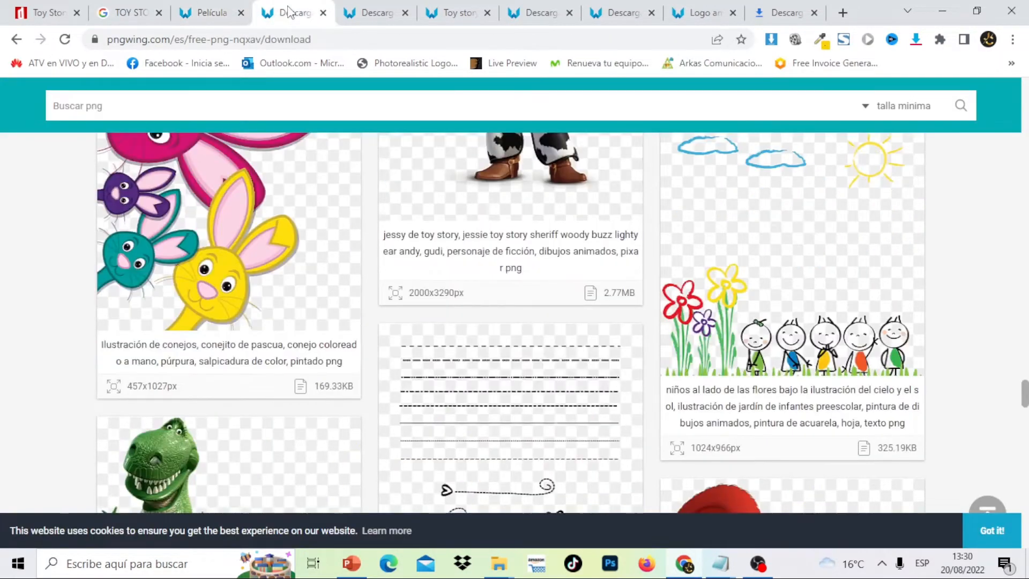
{"action": "left_click", "coordinate": [378, 12]}
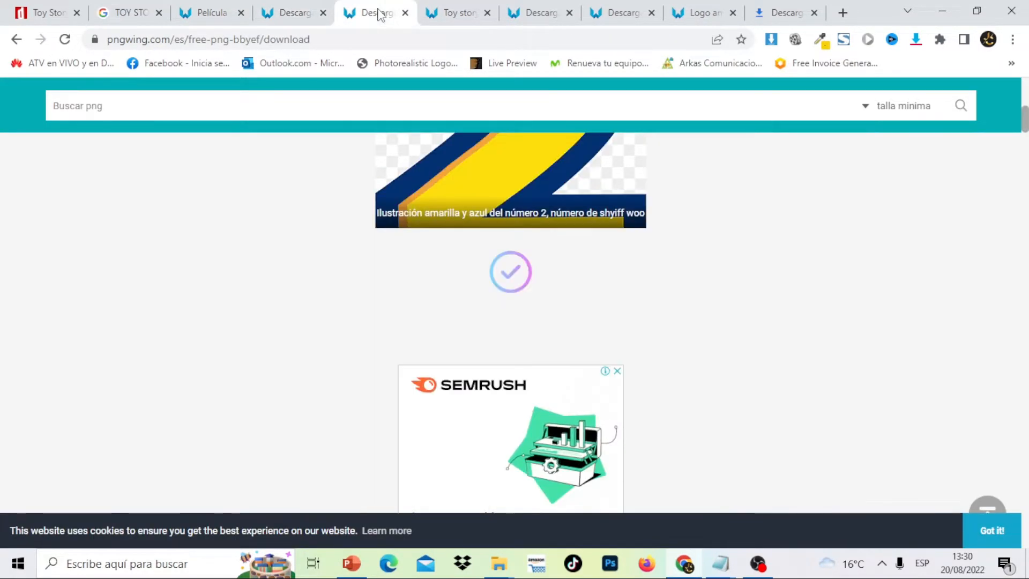
{"action": "left_click", "coordinate": [460, 13]}
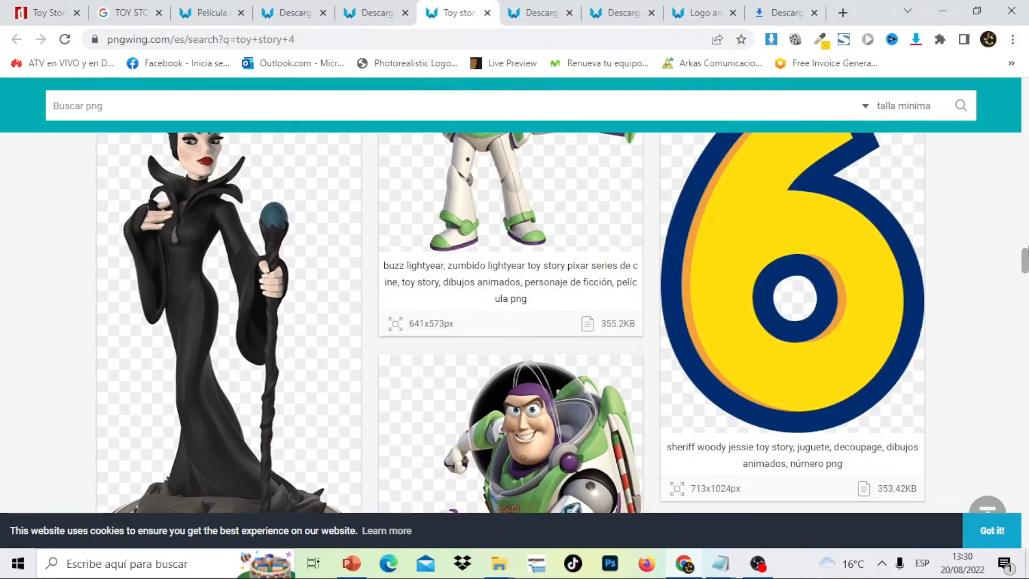
{"action": "left_click_drag", "start_coordinate": [1025, 259], "coordinate": [1025, 146]}
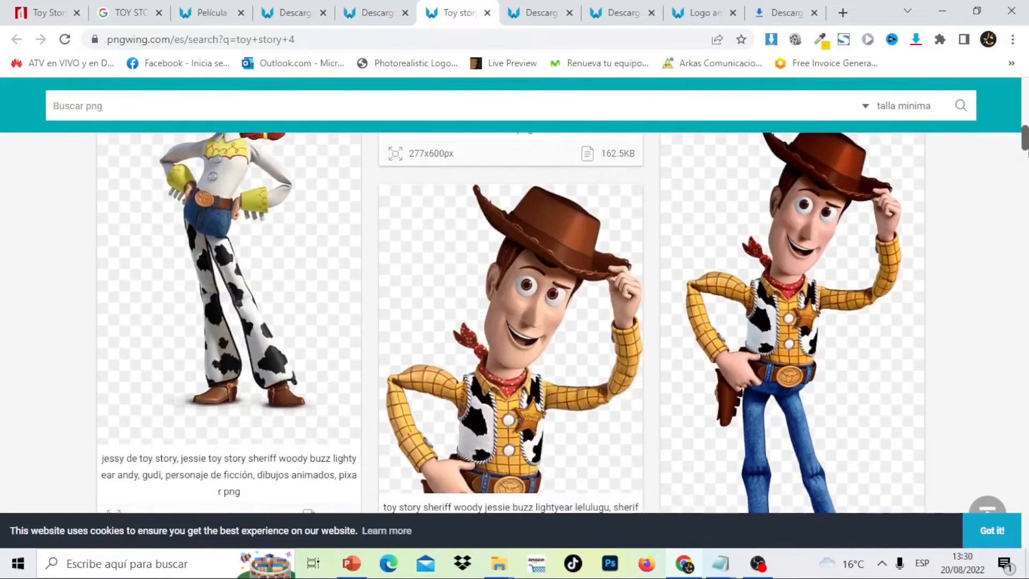
{"action": "left_click", "coordinate": [643, 8]}
{"action": "left_click", "coordinate": [696, 9]}
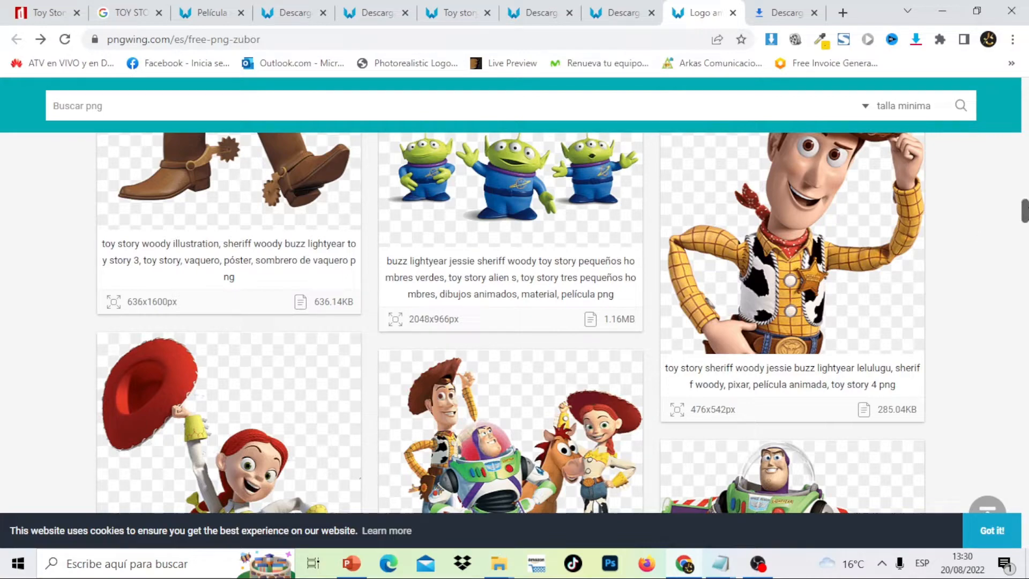
{"action": "left_click_drag", "start_coordinate": [1025, 211], "coordinate": [1025, 237]}
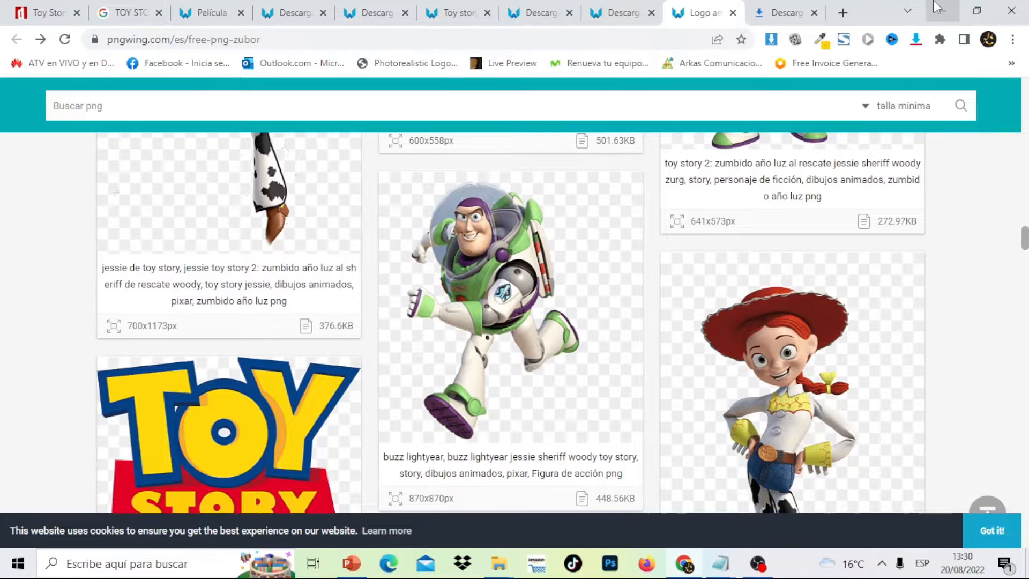
Switch back to PowerPoint and review the slides of the INVITACION TOY STORY presentation
{"action": "left_click", "coordinate": [936, 7]}
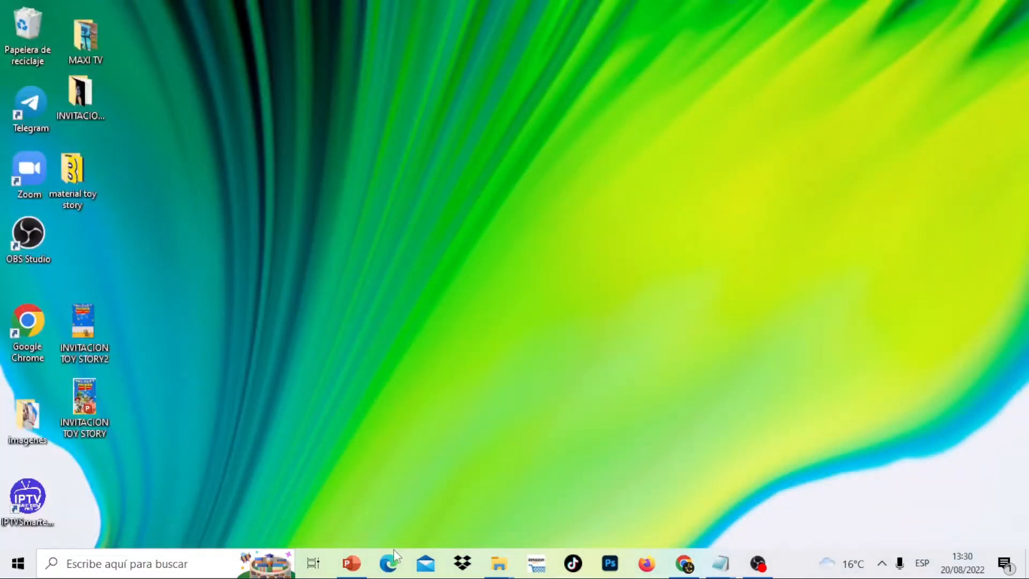
{"action": "left_click", "coordinate": [351, 563]}
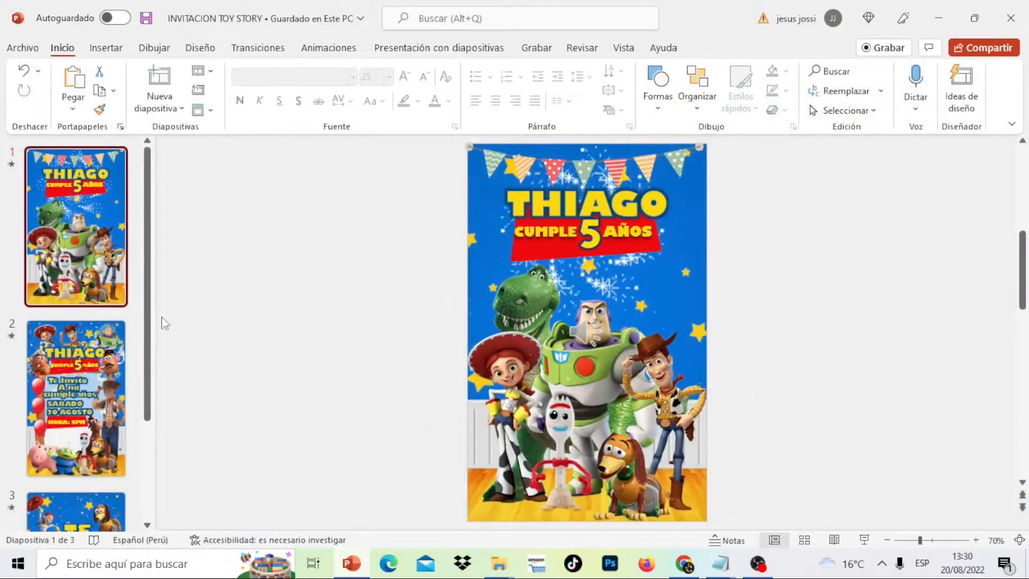
{"action": "left_click", "coordinate": [63, 410]}
{"action": "left_click", "coordinate": [76, 500]}
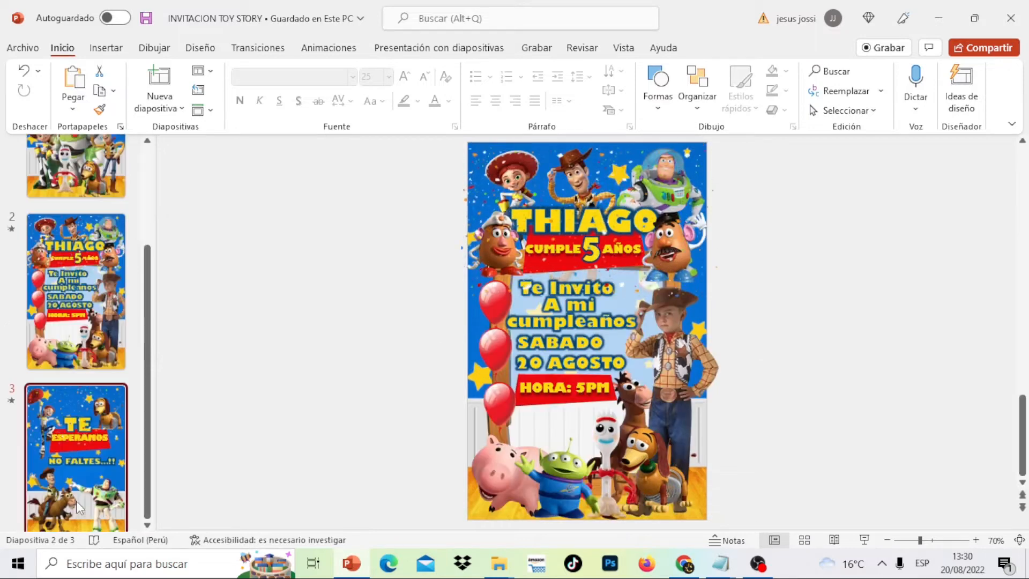
{"action": "left_click", "coordinate": [78, 160]}
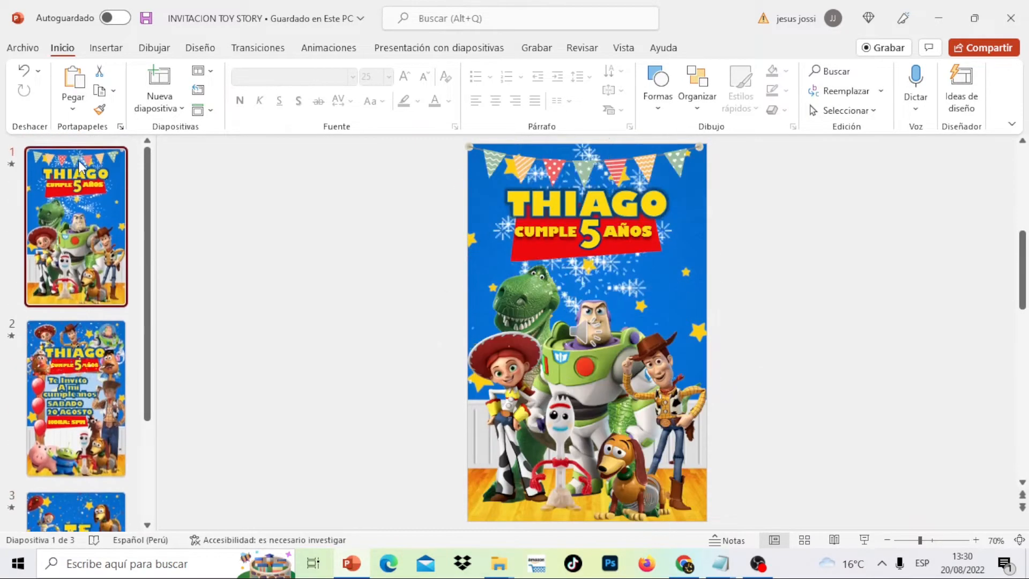
Create a new blank presentation and delete the title and subtitle placeholders from its first slide
{"action": "left_click", "coordinate": [23, 48]}
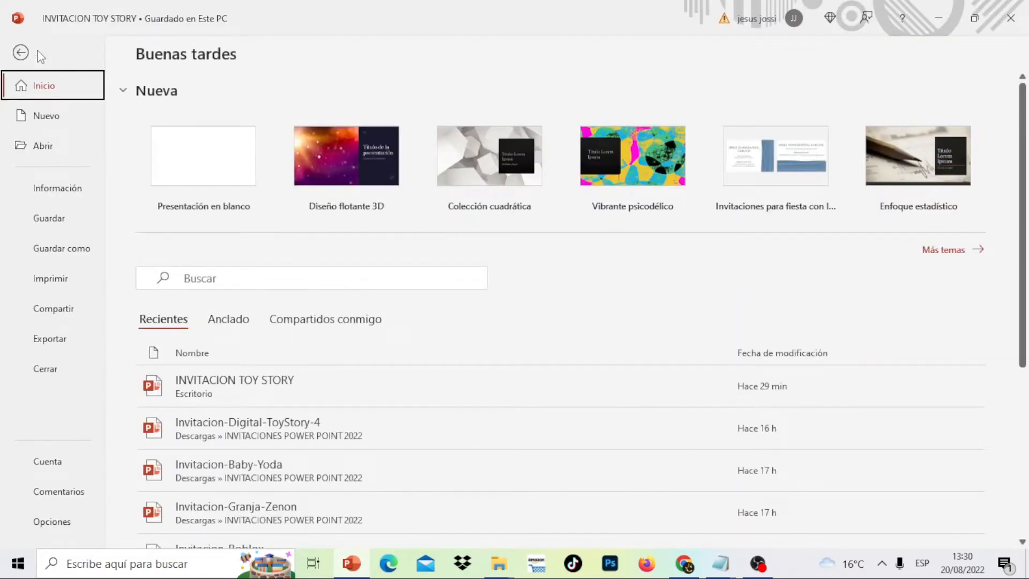
{"action": "left_click", "coordinate": [56, 118]}
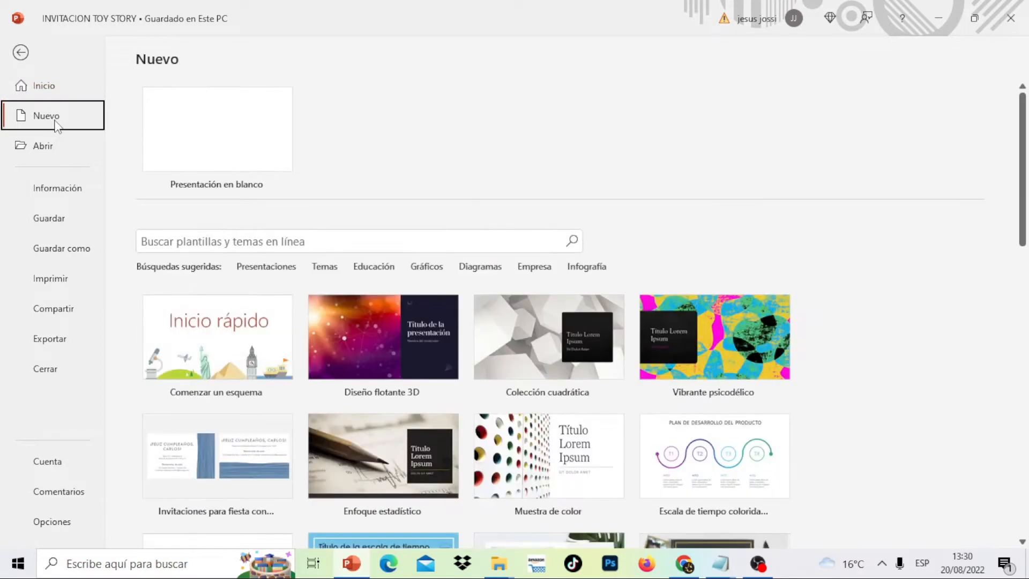
{"action": "left_click", "coordinate": [208, 130]}
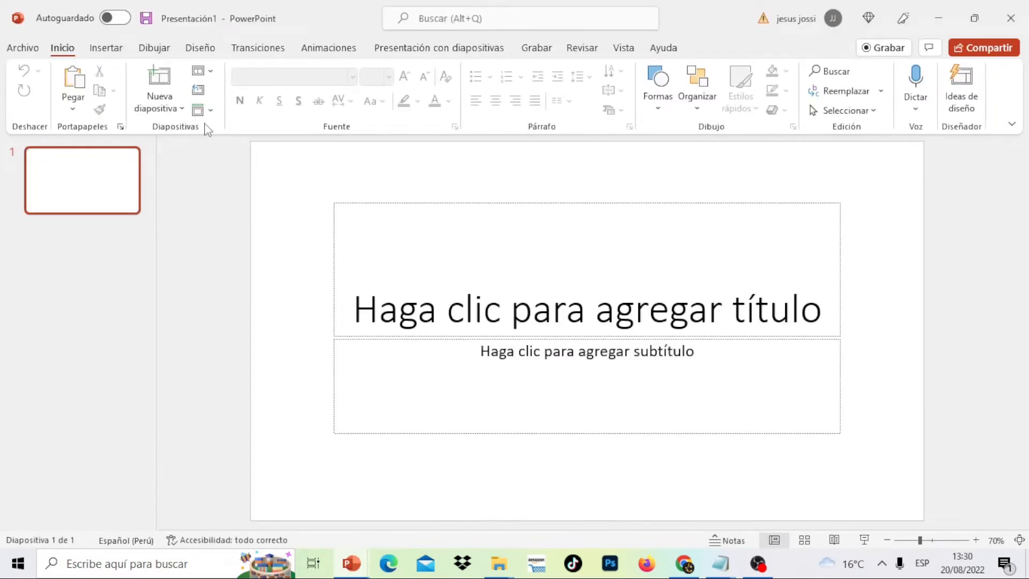
{"action": "left_click_drag", "start_coordinate": [918, 471], "coordinate": [168, 184]}
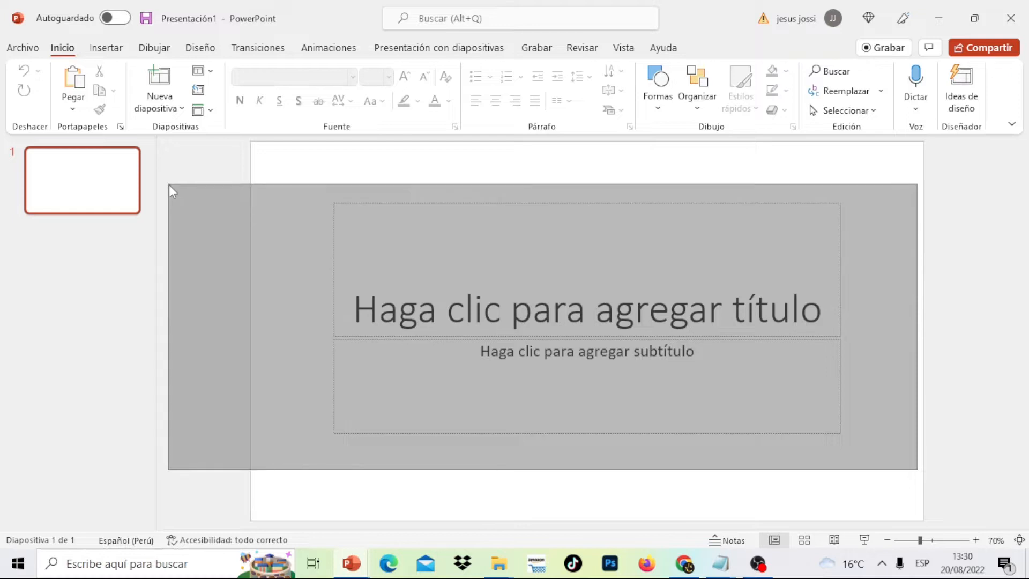
{"action": "key", "text": "Delete"}
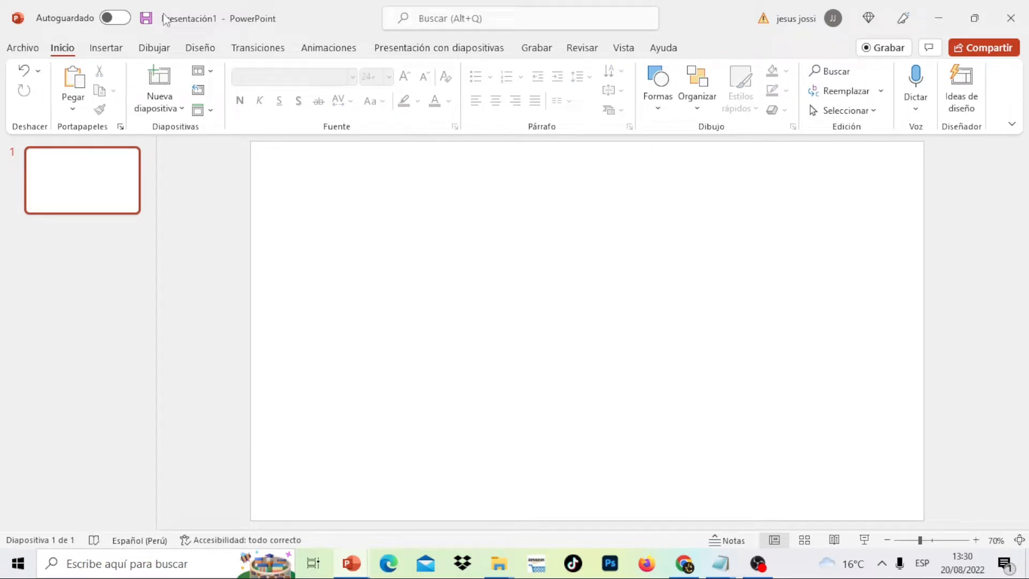
Set a custom portrait slide size 12 cm wide and about 19 cm high, scaling the content to ensure it fits
{"action": "left_click", "coordinate": [200, 49]}
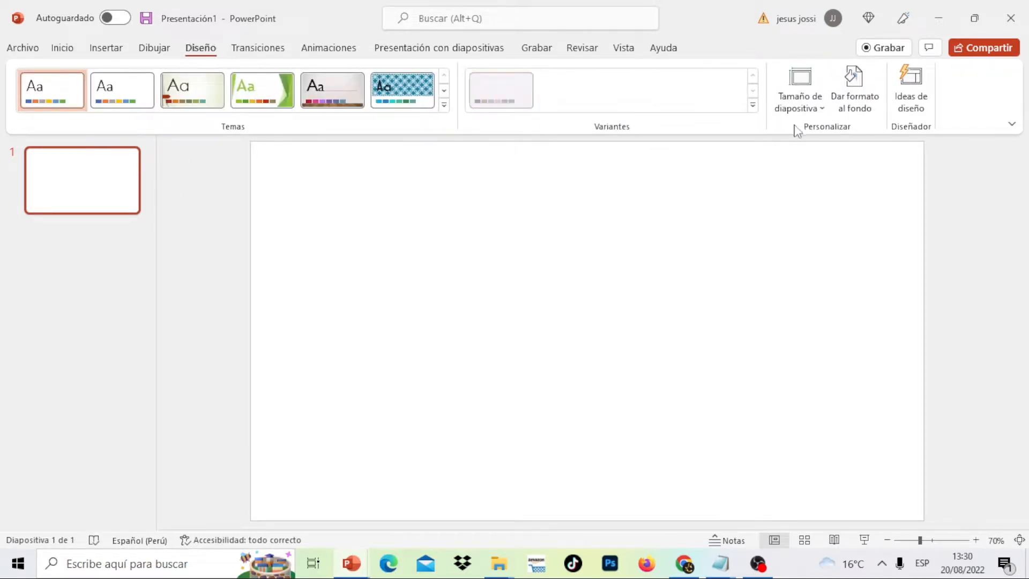
{"action": "left_click", "coordinate": [818, 107]}
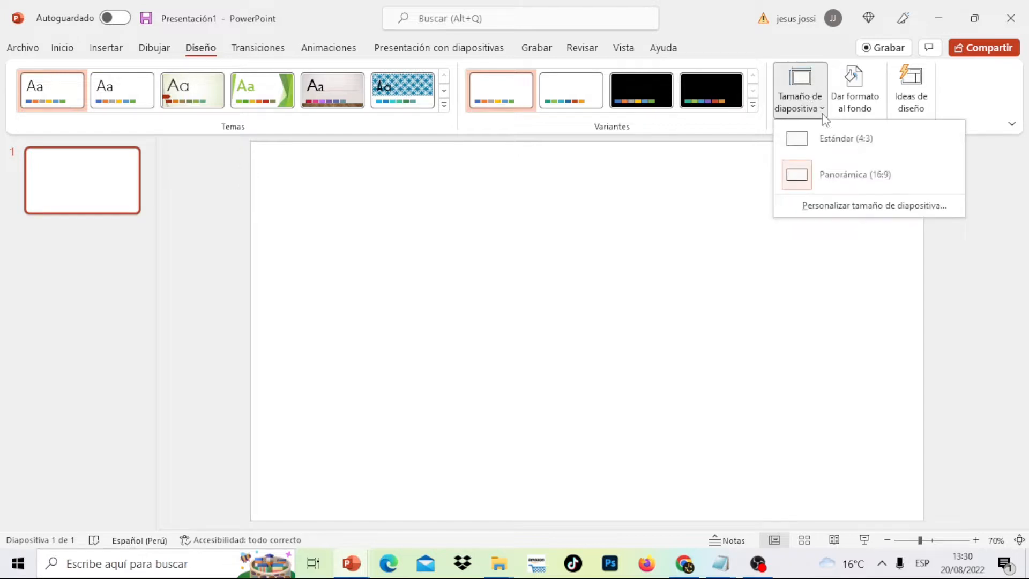
{"action": "left_click", "coordinate": [865, 206]}
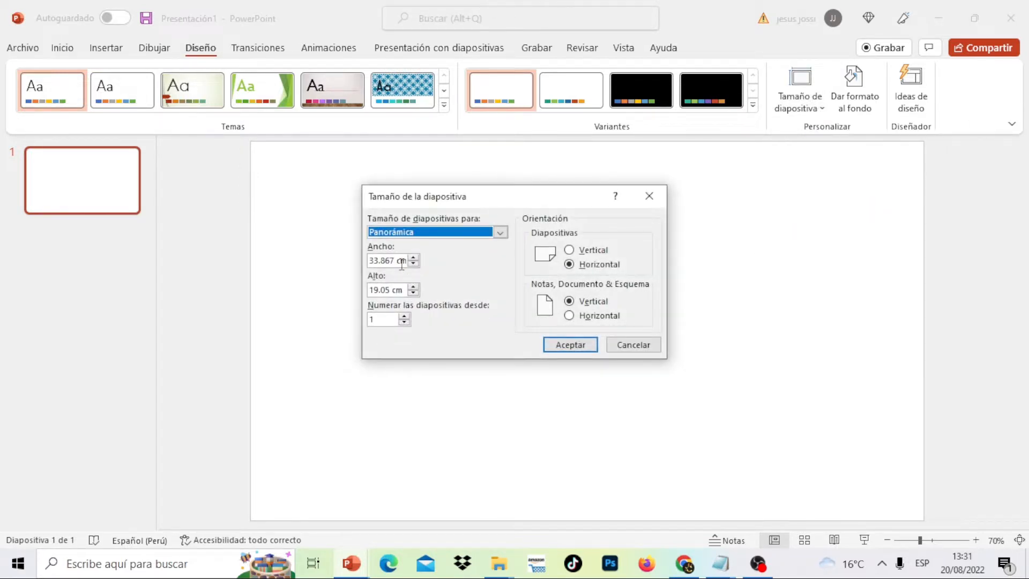
{"action": "left_click_drag", "start_coordinate": [397, 260], "coordinate": [351, 262]}
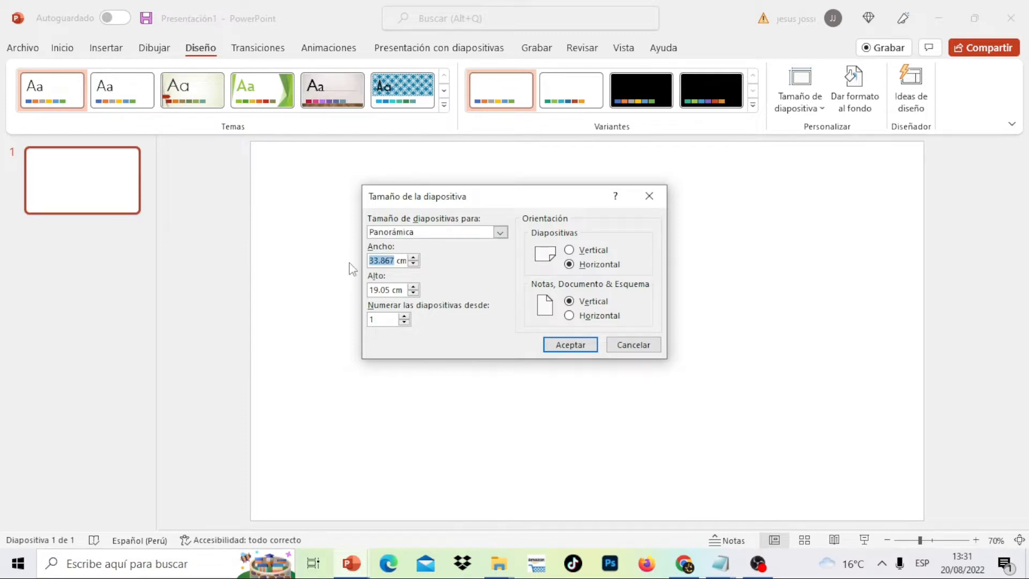
{"action": "type", "text": "12"}
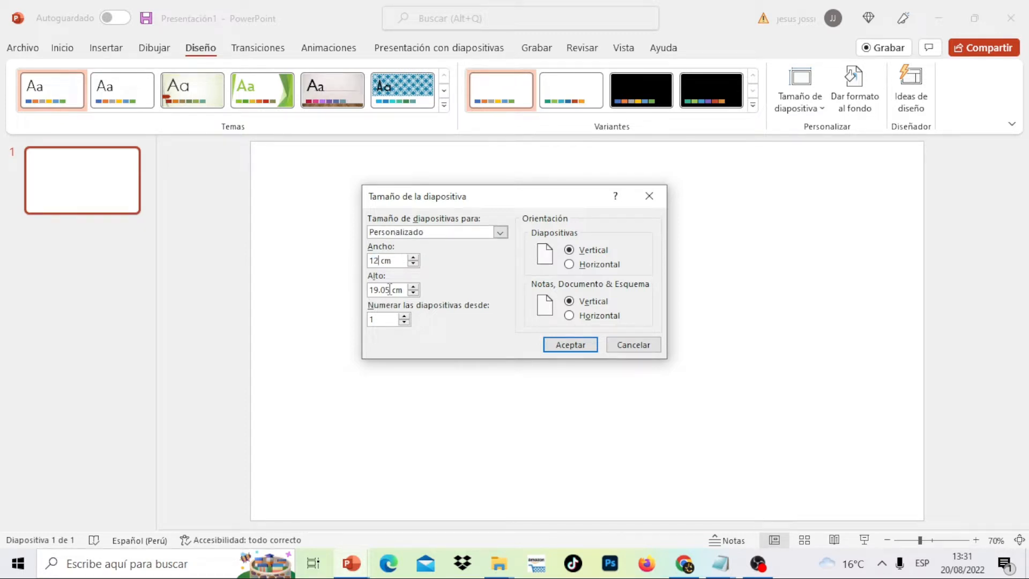
{"action": "left_click_drag", "start_coordinate": [390, 289], "coordinate": [370, 289]}
{"action": "type", "text": "1"}
{"action": "left_click", "coordinate": [583, 346]}
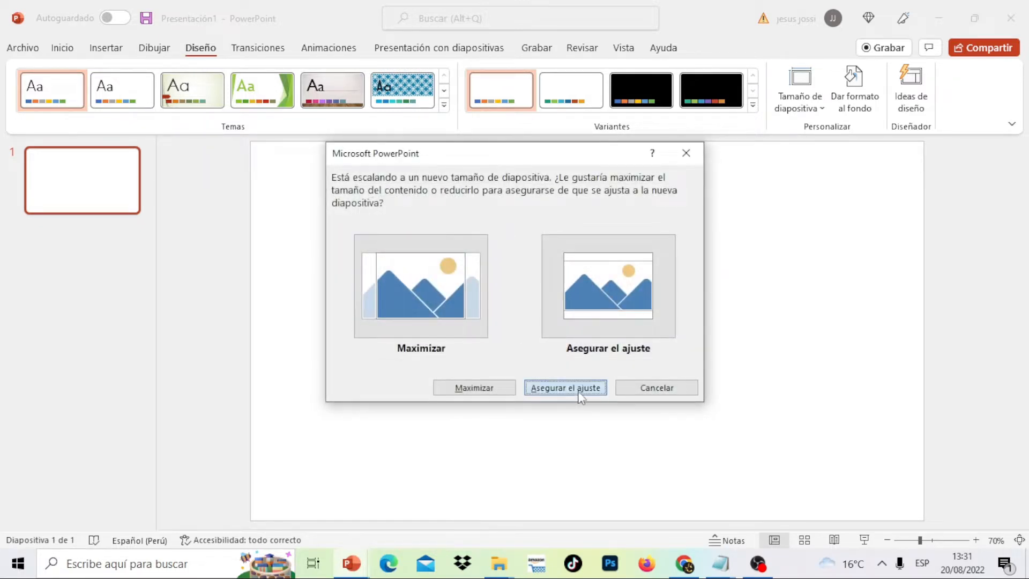
{"action": "left_click", "coordinate": [578, 389]}
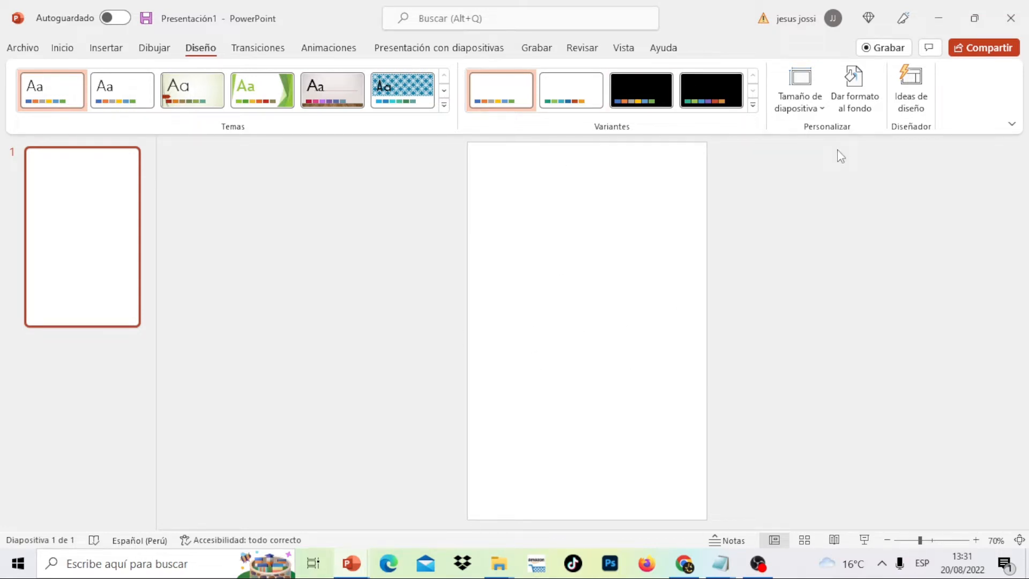
Open the slide's background formatting and change the fill to picture or texture
{"action": "right_click", "coordinate": [608, 278]}
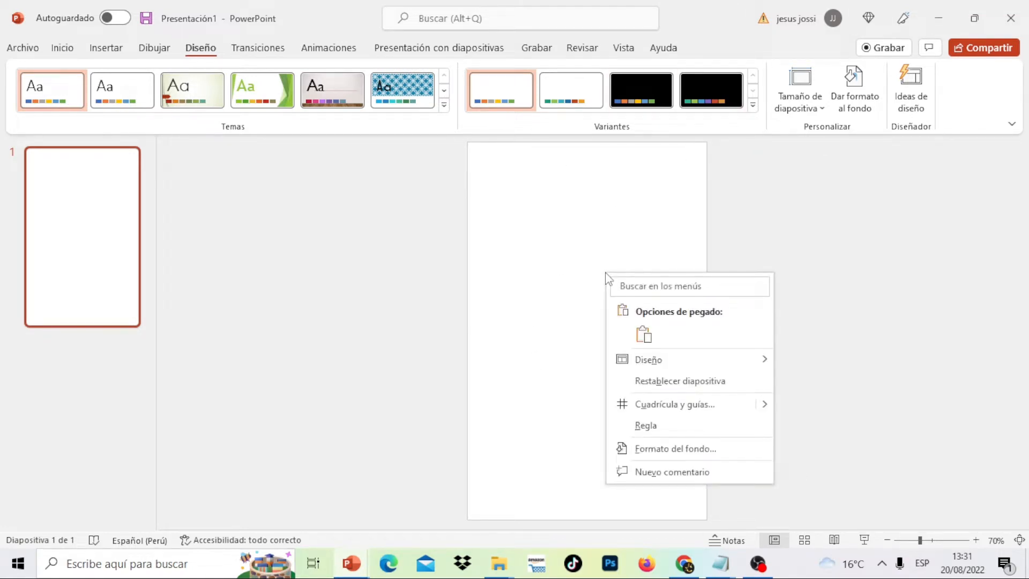
{"action": "left_click", "coordinate": [697, 452]}
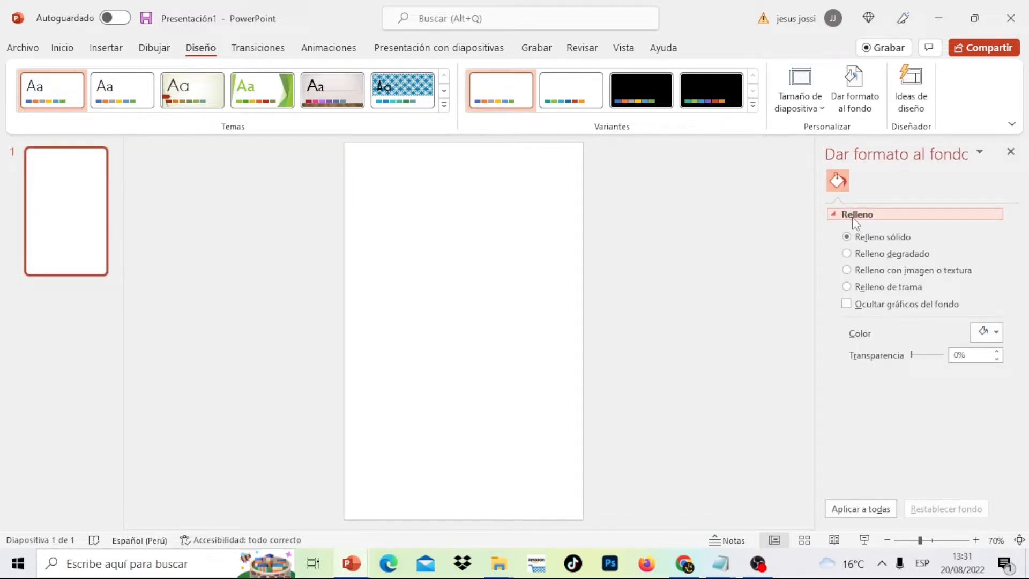
{"action": "left_click", "coordinate": [848, 273]}
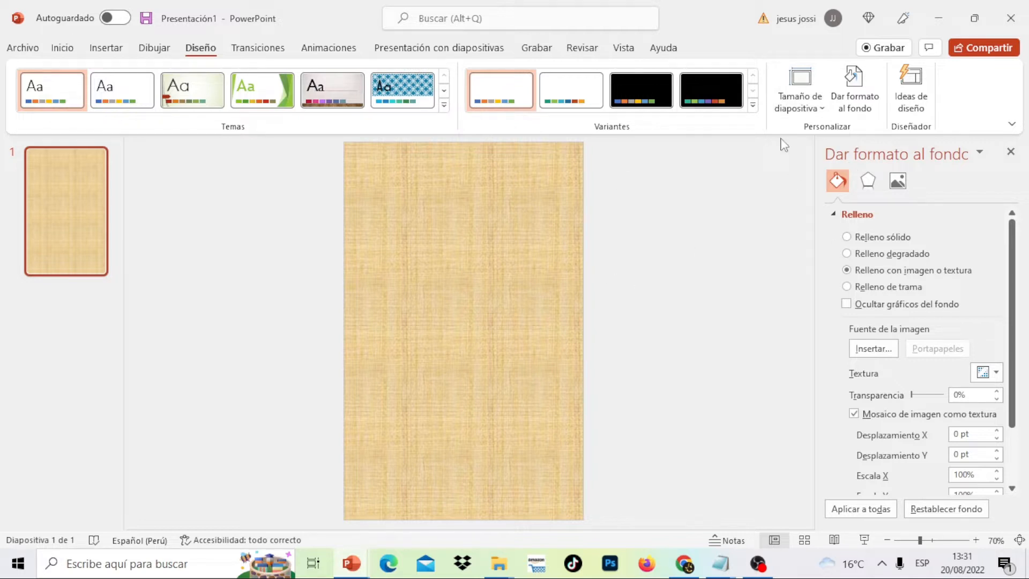
Compare fondo and fondo2 in the desktop's material toy story folder and insert the starry fondo image as the slide background
{"action": "left_click", "coordinate": [879, 351]}
{"action": "left_click", "coordinate": [448, 234]}
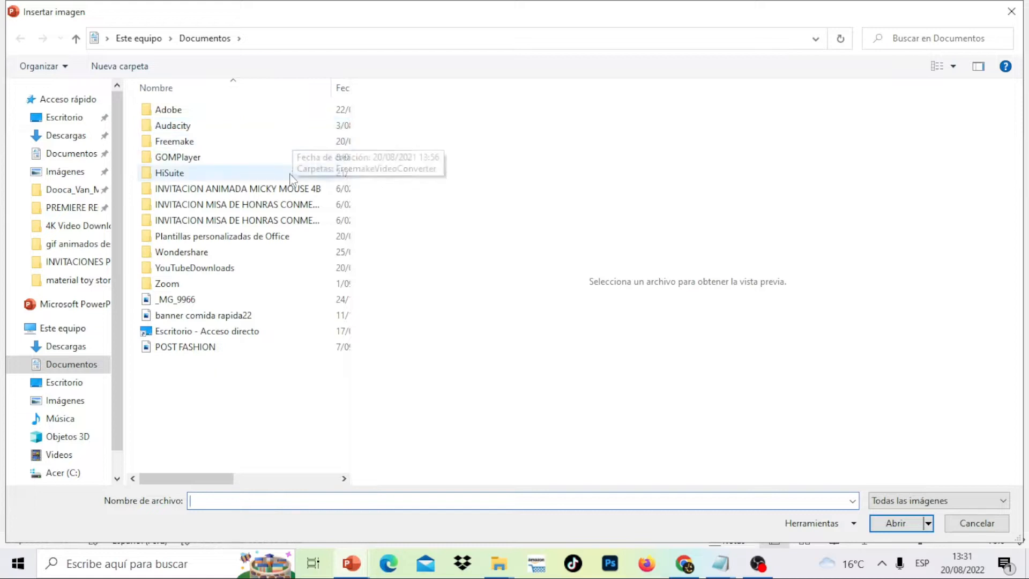
{"action": "left_click", "coordinate": [81, 384]}
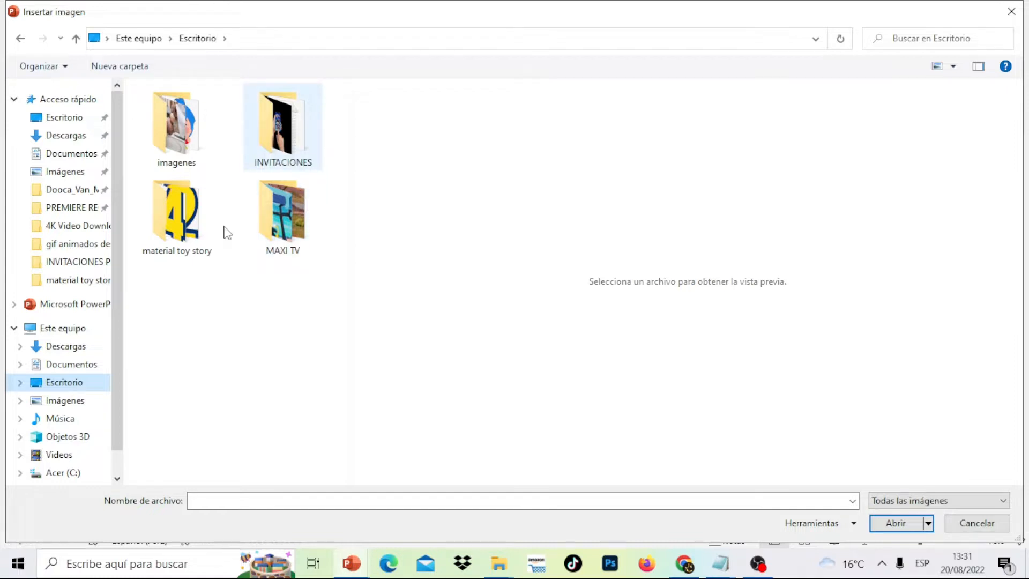
{"action": "double_click", "coordinate": [181, 222]}
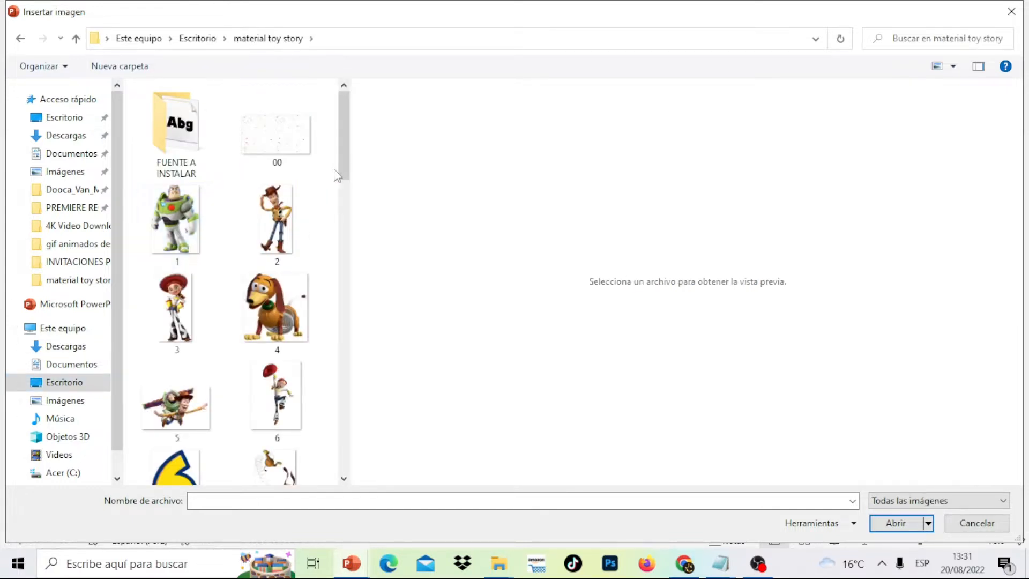
{"action": "left_click_drag", "start_coordinate": [343, 171], "coordinate": [356, 421]}
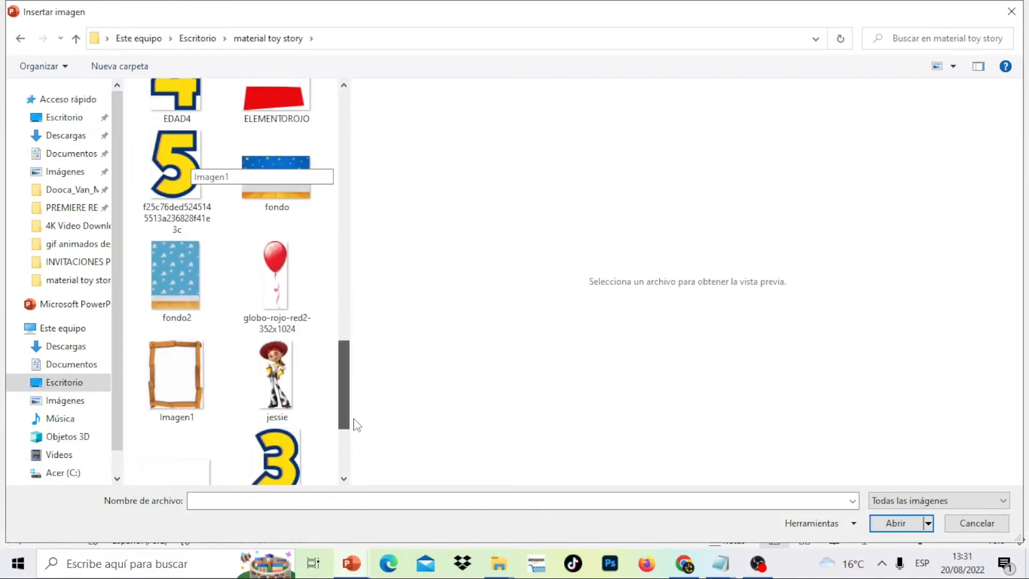
{"action": "left_click", "coordinate": [187, 286]}
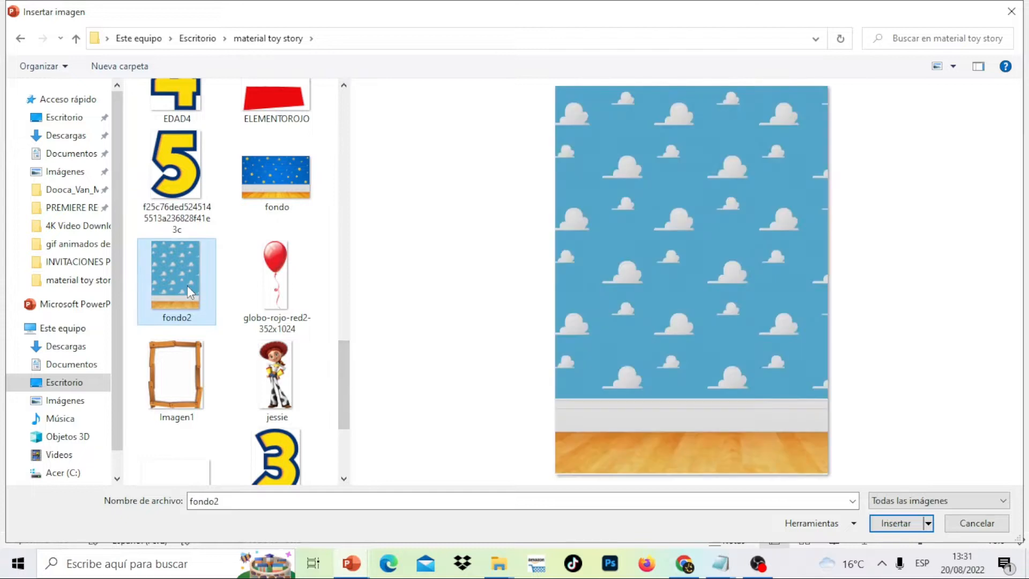
{"action": "left_click", "coordinate": [276, 185]}
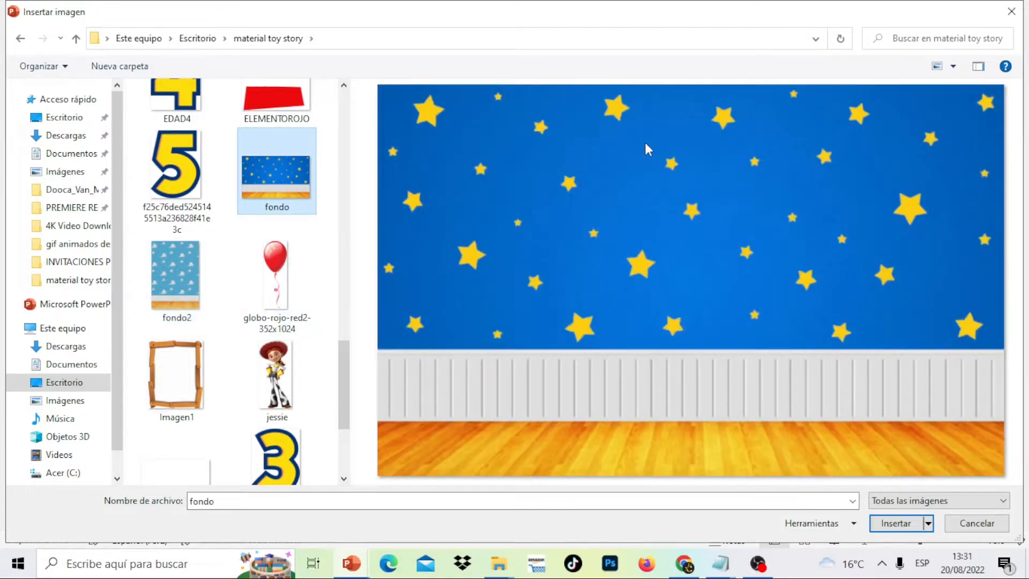
{"action": "left_click", "coordinate": [185, 262]}
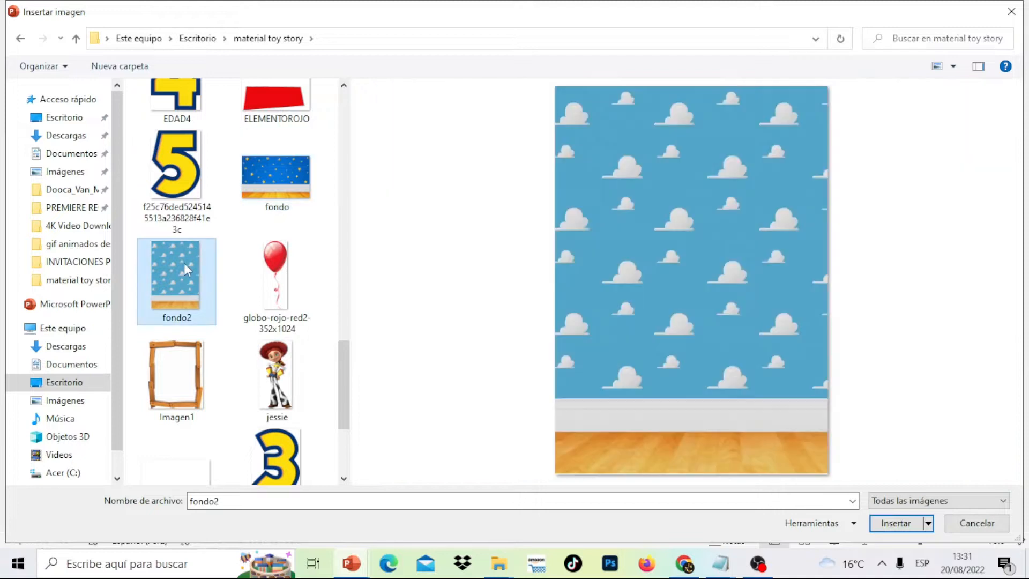
{"action": "left_click", "coordinate": [292, 179]}
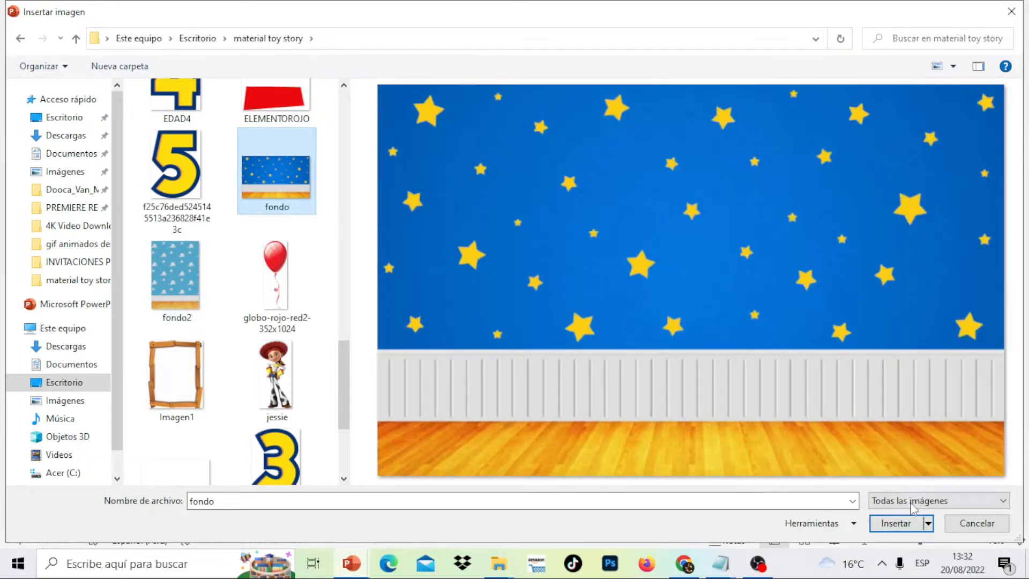
{"action": "left_click", "coordinate": [900, 523]}
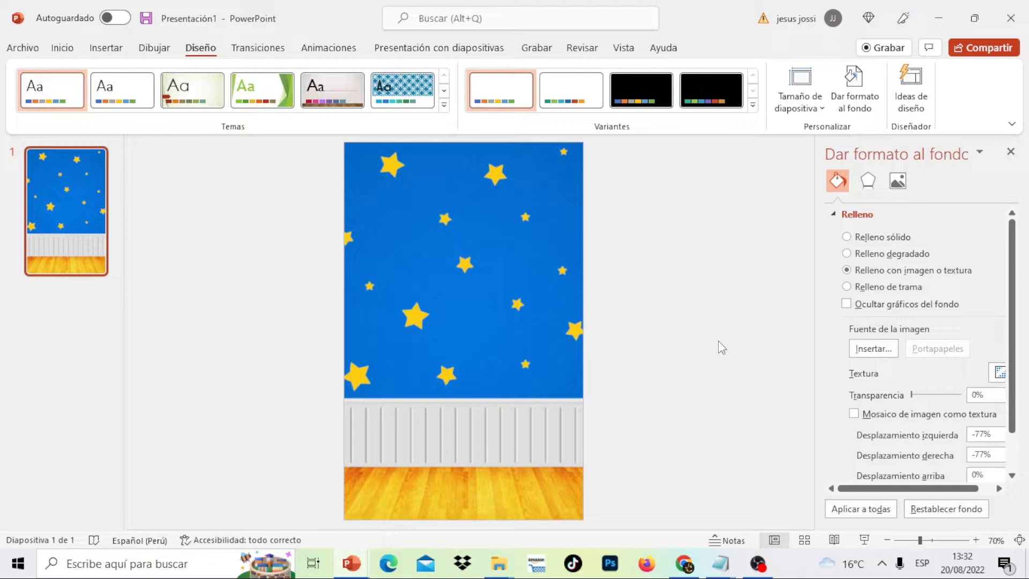
Review the characters on the first slide of the INVITACION TOY STORY presentation and return to Presentación1
{"action": "mouse_move", "coordinate": [351, 563]}
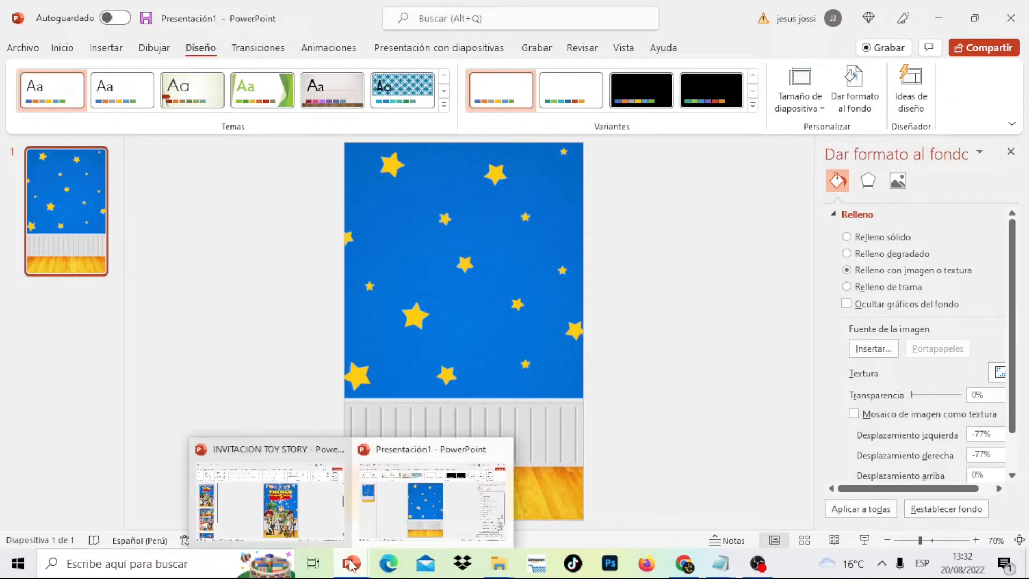
{"action": "left_click", "coordinate": [280, 498]}
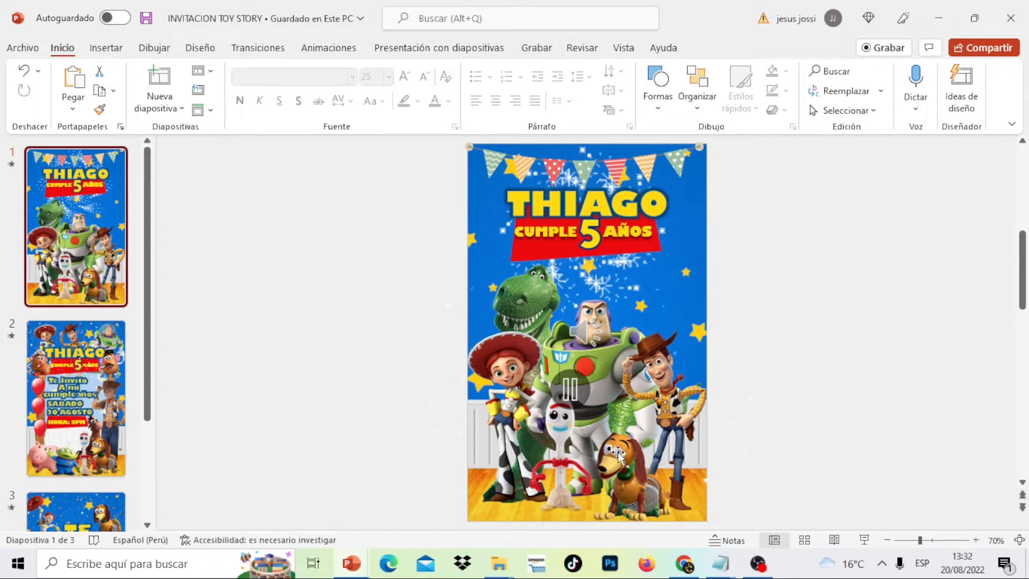
{"action": "left_click", "coordinate": [663, 383]}
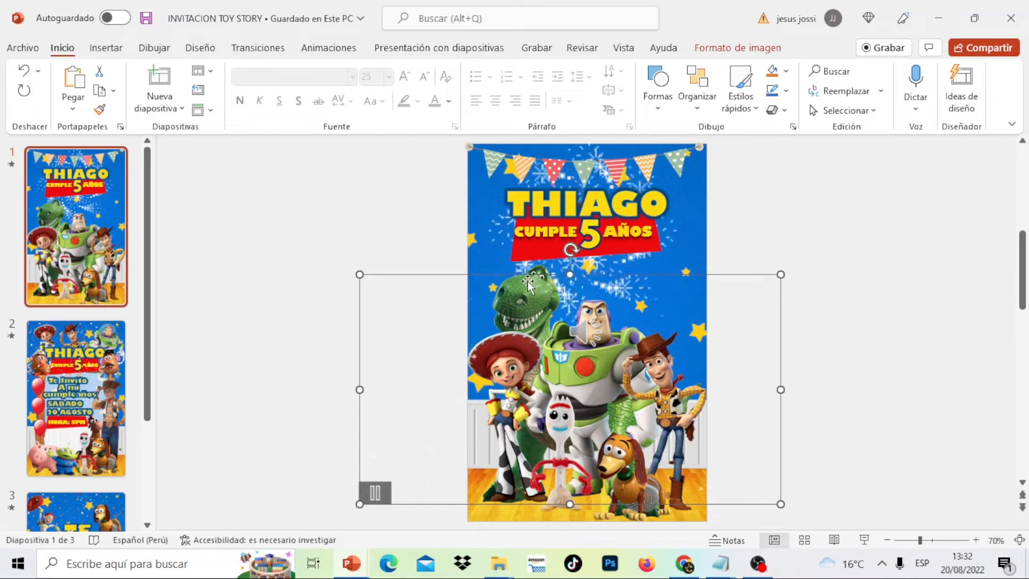
{"action": "mouse_move", "coordinate": [351, 566]}
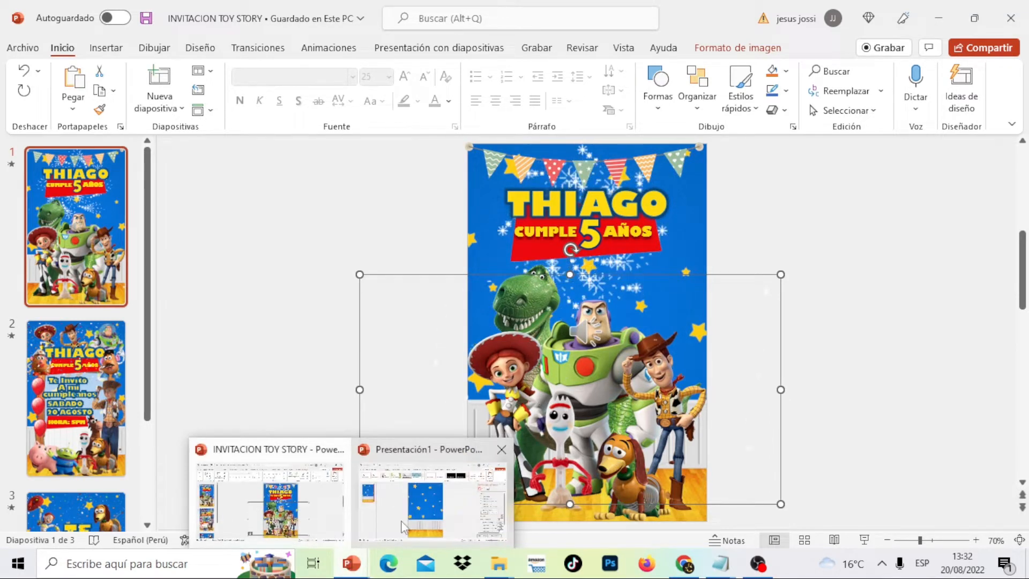
{"action": "left_click", "coordinate": [444, 494]}
{"action": "mouse_move", "coordinate": [500, 572]}
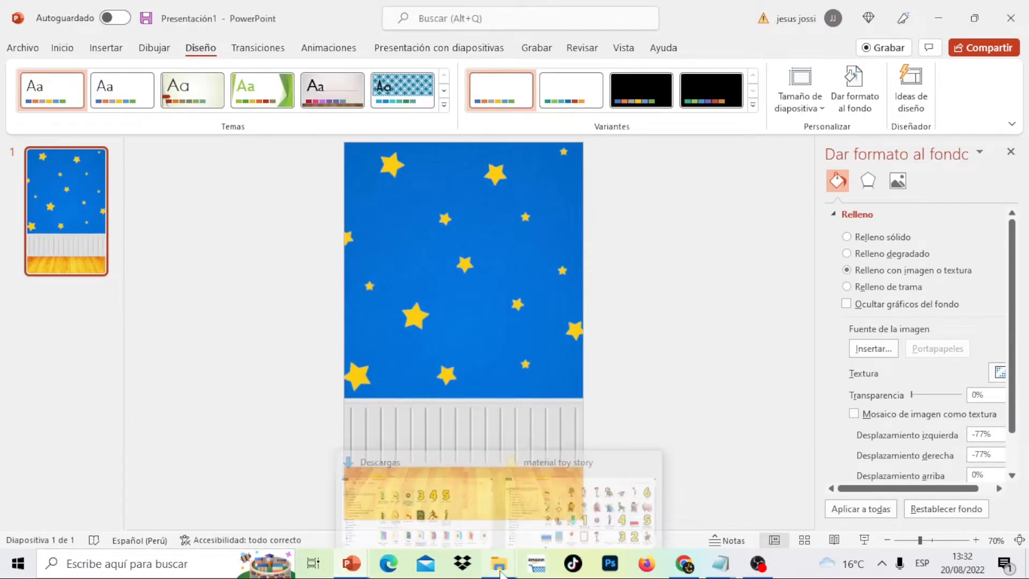
{"action": "left_click", "coordinate": [116, 52]}
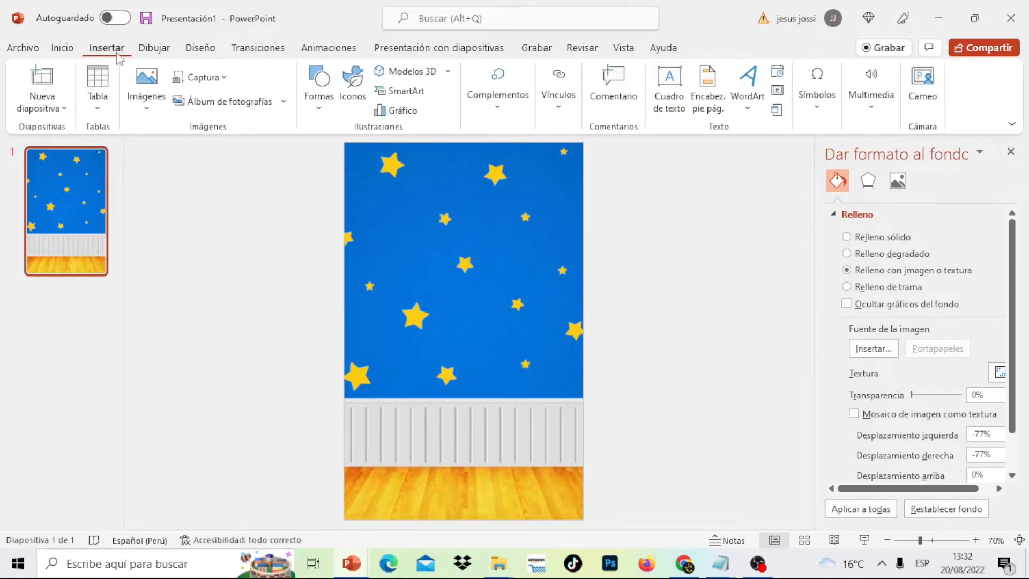
{"action": "left_click", "coordinate": [147, 91]}
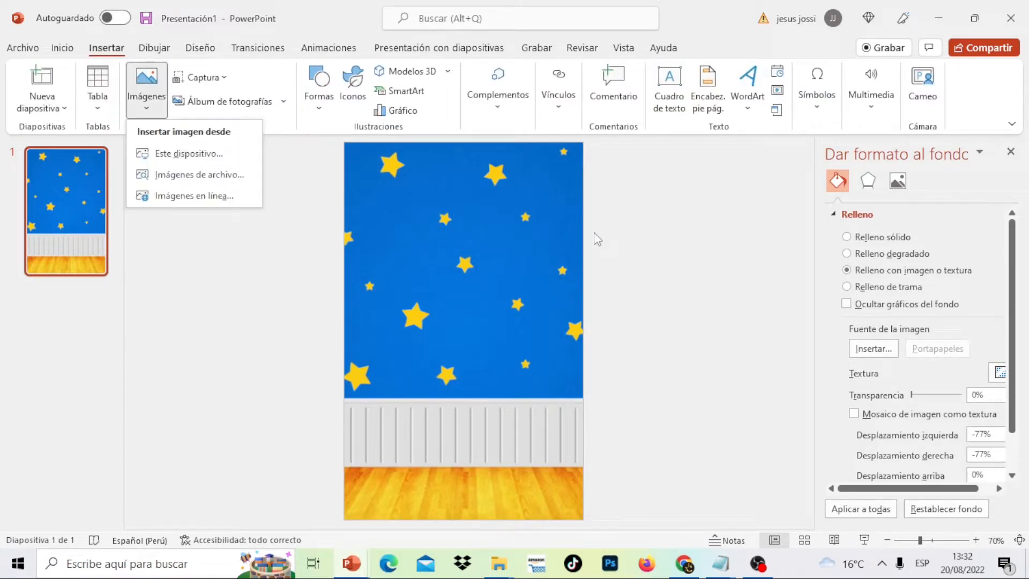
{"action": "left_click", "coordinate": [657, 267]}
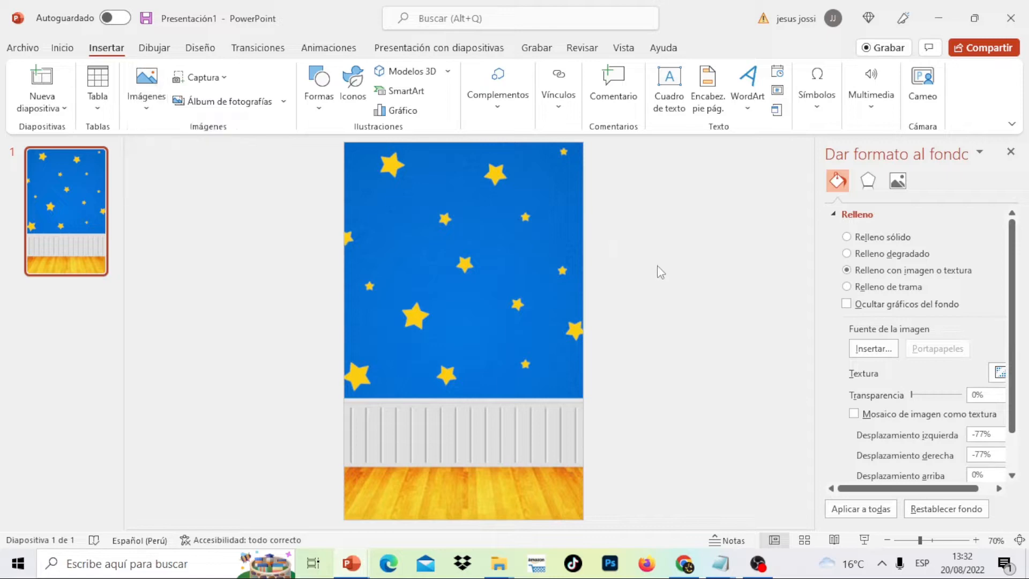
Open the material toy story folder in File Explorer and place its window beside the slide
{"action": "left_click", "coordinate": [505, 573]}
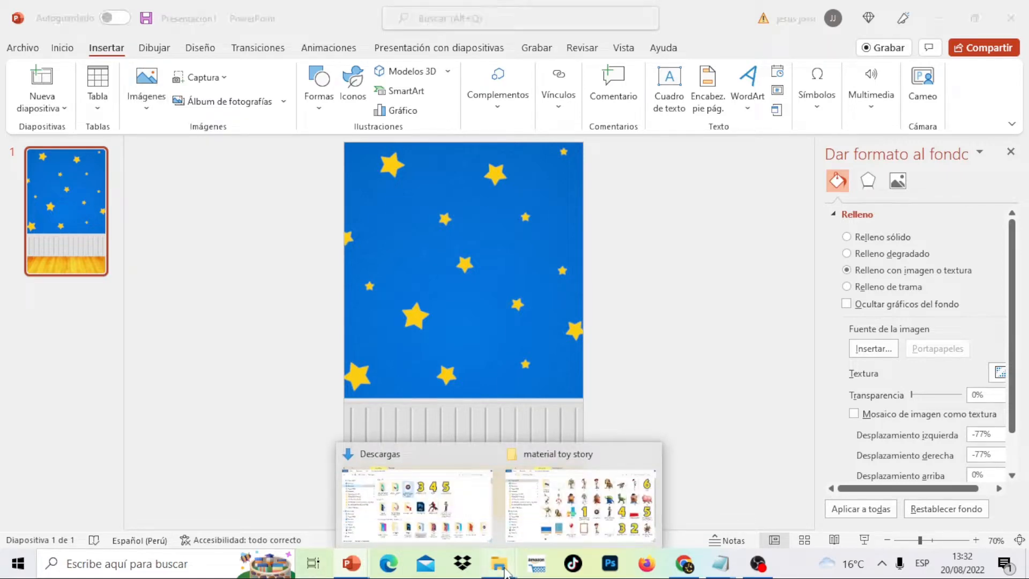
{"action": "left_click", "coordinate": [551, 507]}
{"action": "left_click_drag", "start_coordinate": [737, 16], "coordinate": [28, 81]}
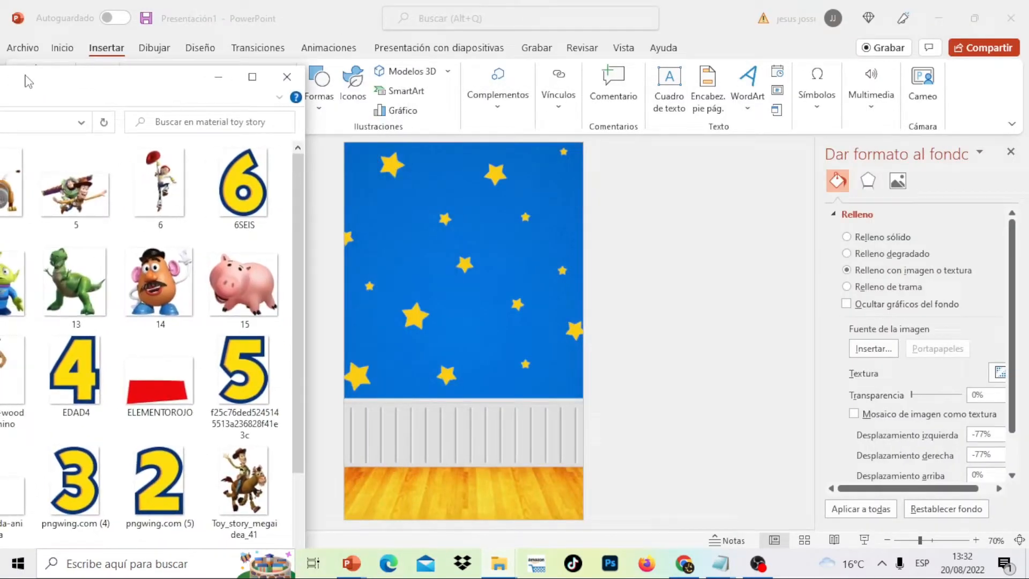
{"action": "left_click_drag", "start_coordinate": [97, 79], "coordinate": [510, 0]}
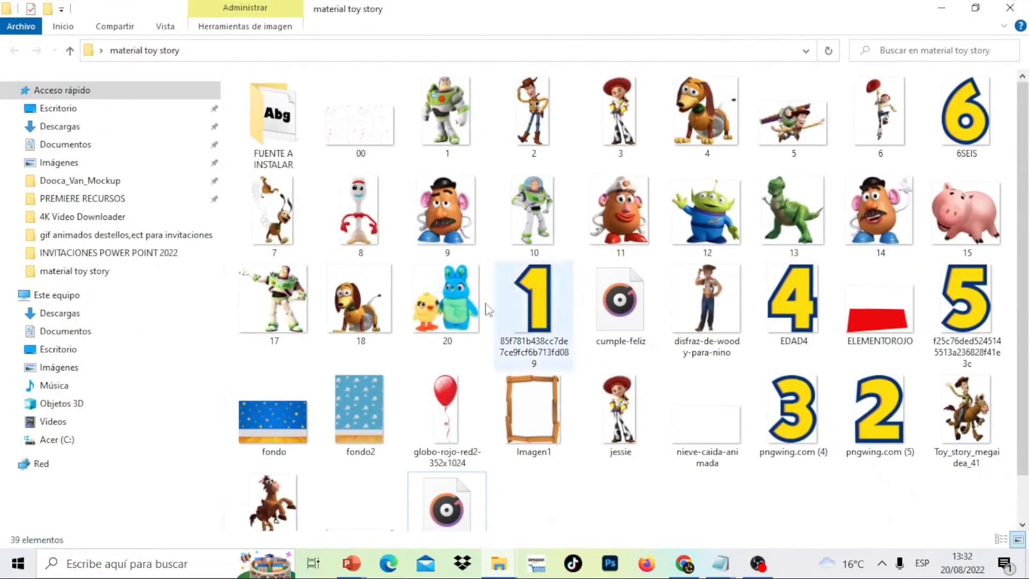
{"action": "mouse_move", "coordinate": [351, 564]}
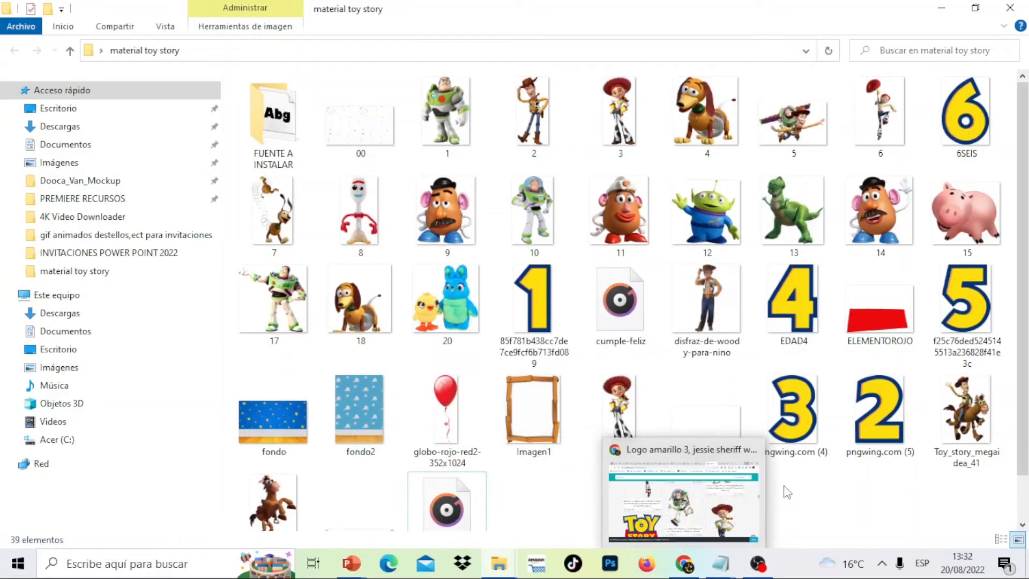
{"action": "left_click_drag", "start_coordinate": [839, 8], "coordinate": [172, 152]}
Add Slinky dog image 4 from the folder to the slide, place it in the lower-right corner and dismiss the design ideas
{"action": "left_click", "coordinate": [37, 255]}
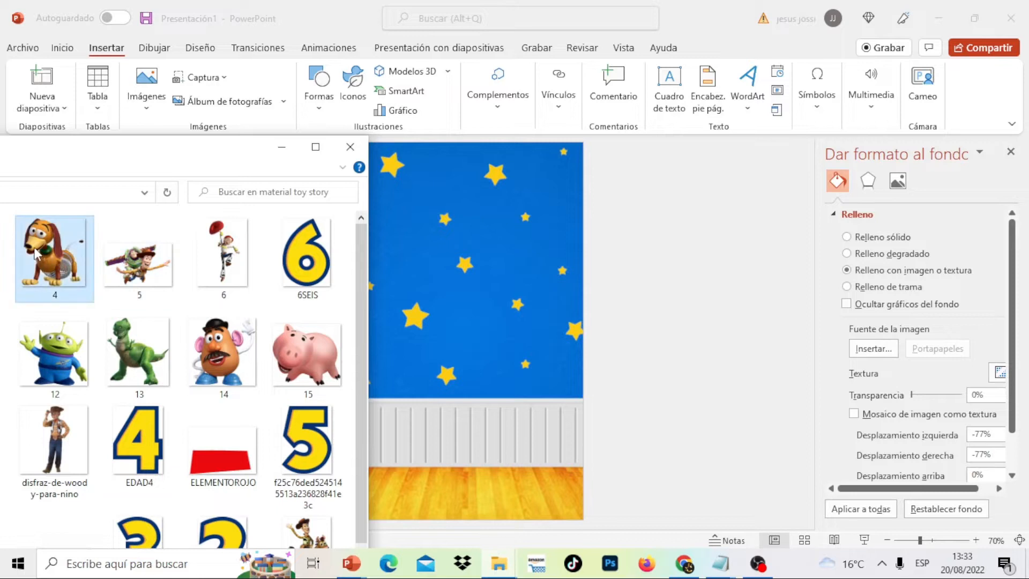
{"action": "left_click_drag", "start_coordinate": [37, 255], "coordinate": [452, 436]}
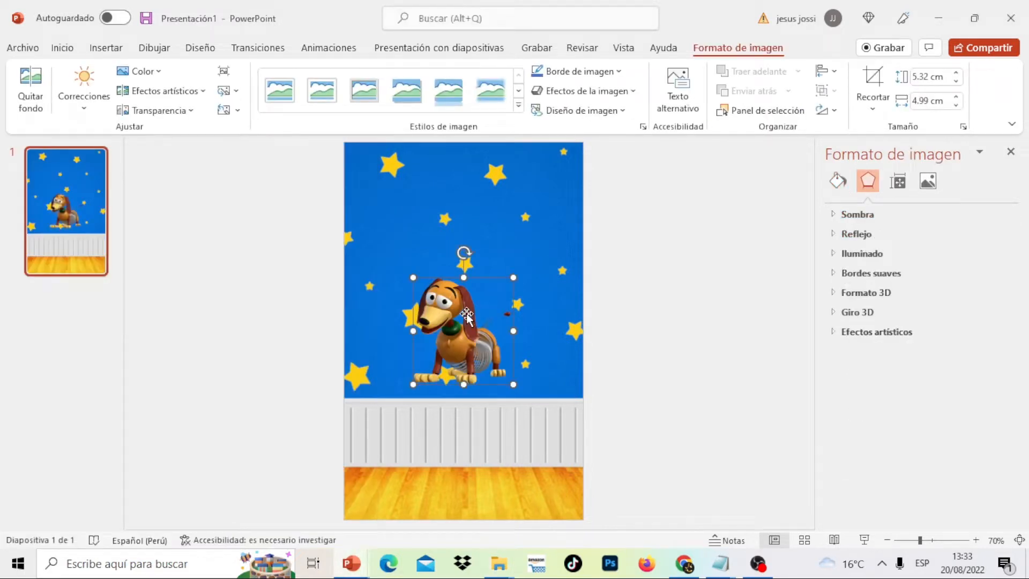
{"action": "left_click_drag", "start_coordinate": [466, 316], "coordinate": [528, 441]}
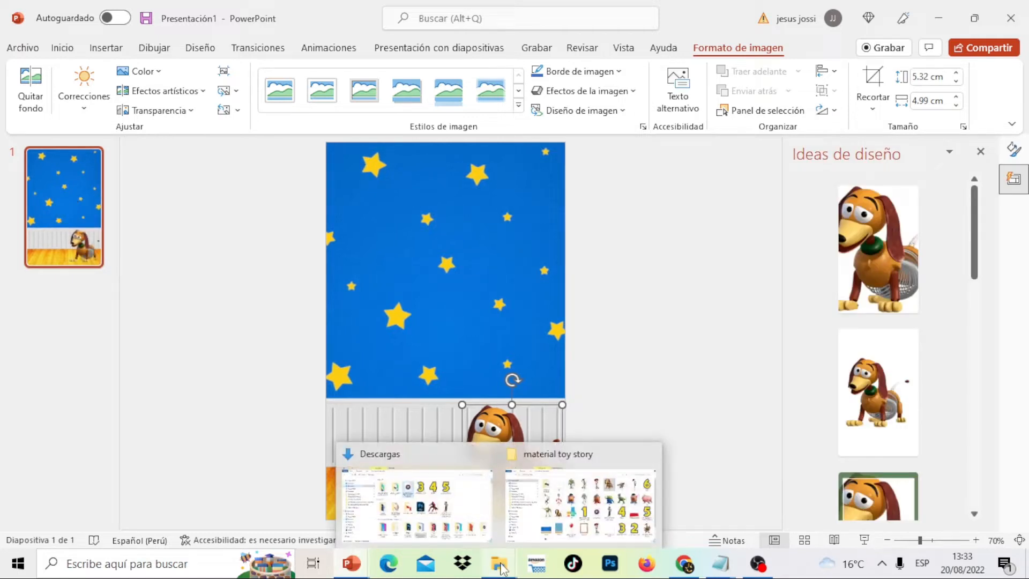
{"action": "left_click", "coordinate": [980, 151]}
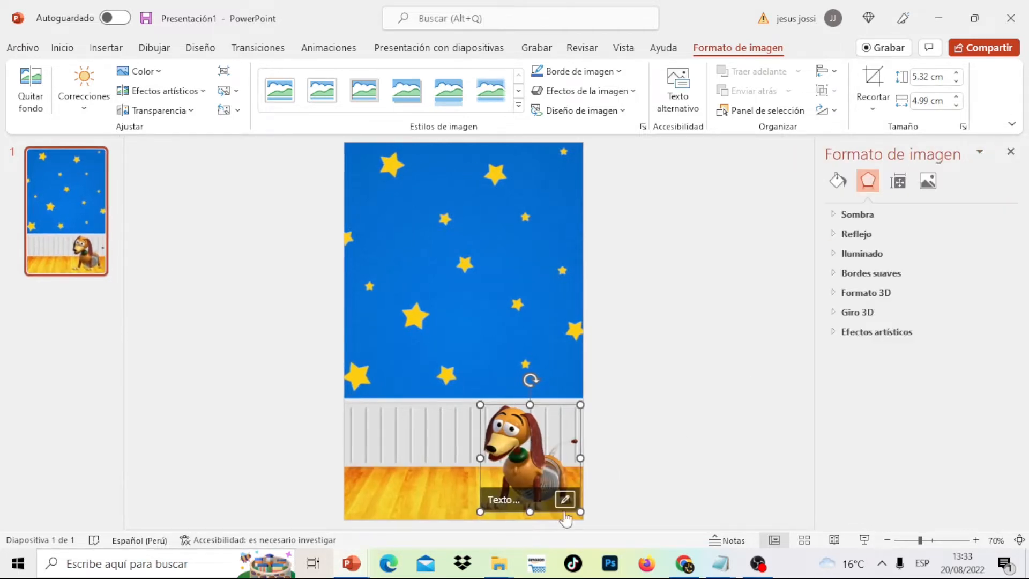
Add the Woody picture 2 from the material toy story folder to the slide
{"action": "mouse_move", "coordinate": [504, 565]}
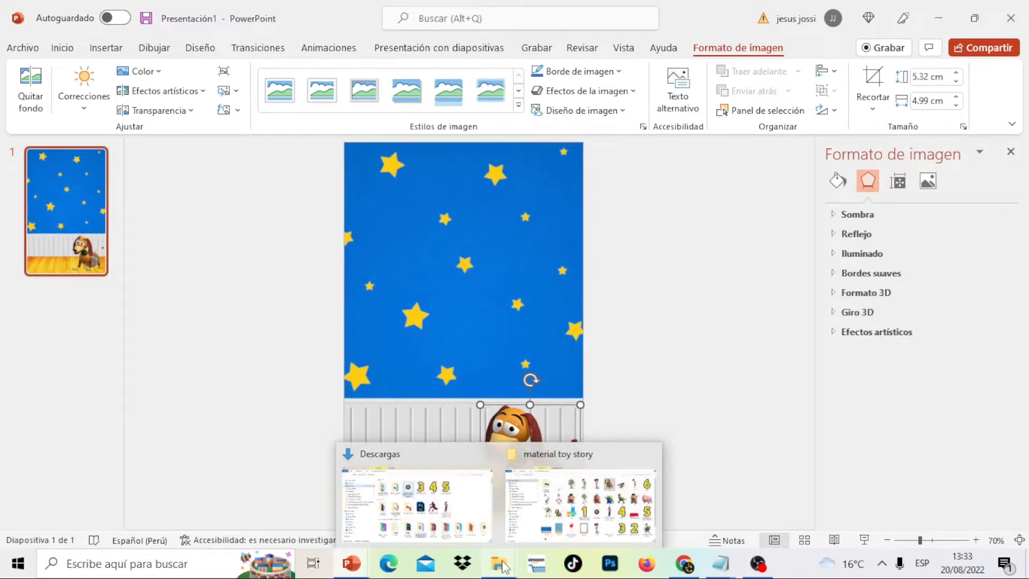
{"action": "left_click", "coordinate": [549, 491]}
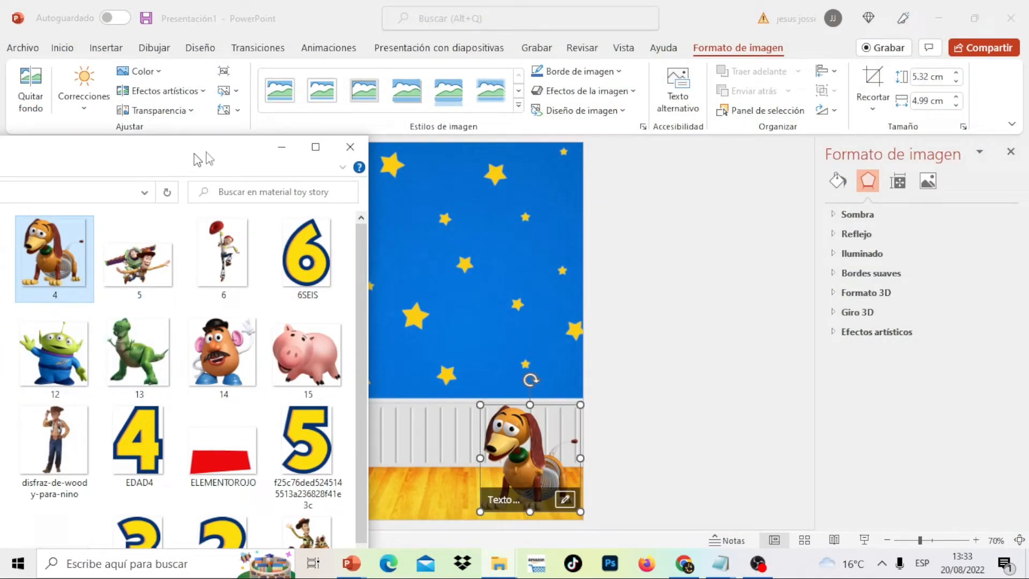
{"action": "left_click_drag", "start_coordinate": [205, 159], "coordinate": [327, 136]}
{"action": "left_click_drag", "start_coordinate": [21, 236], "coordinate": [536, 293]}
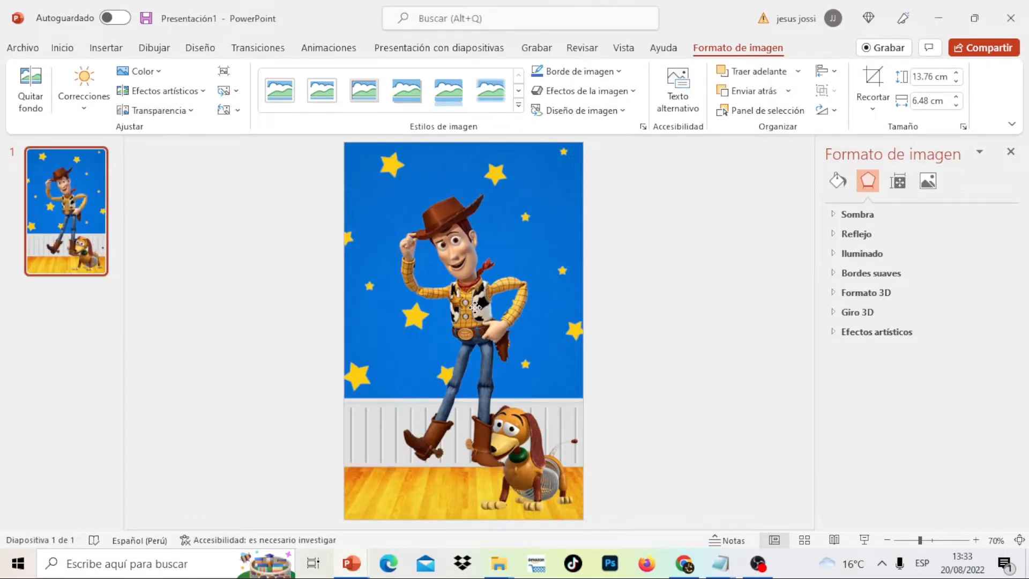
Shrink Woody to about 10.6 × 4.99 cm, send him backward behind Slinky and position him standing over the dog
{"action": "left_click_drag", "start_coordinate": [475, 307], "coordinate": [457, 350]}
{"action": "left_click_drag", "start_coordinate": [382, 238], "coordinate": [420, 314]}
{"action": "left_click_drag", "start_coordinate": [480, 346], "coordinate": [505, 352]}
{"action": "key", "text": "Delete"}
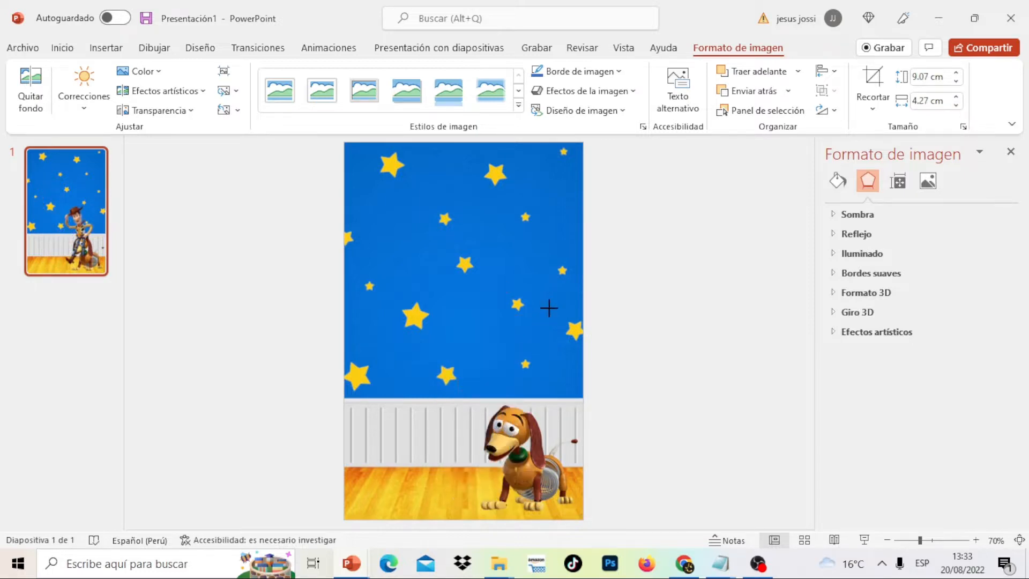
{"action": "left_click_drag", "start_coordinate": [549, 308], "coordinate": [561, 295]}
{"action": "left_click_drag", "start_coordinate": [511, 334], "coordinate": [490, 339]}
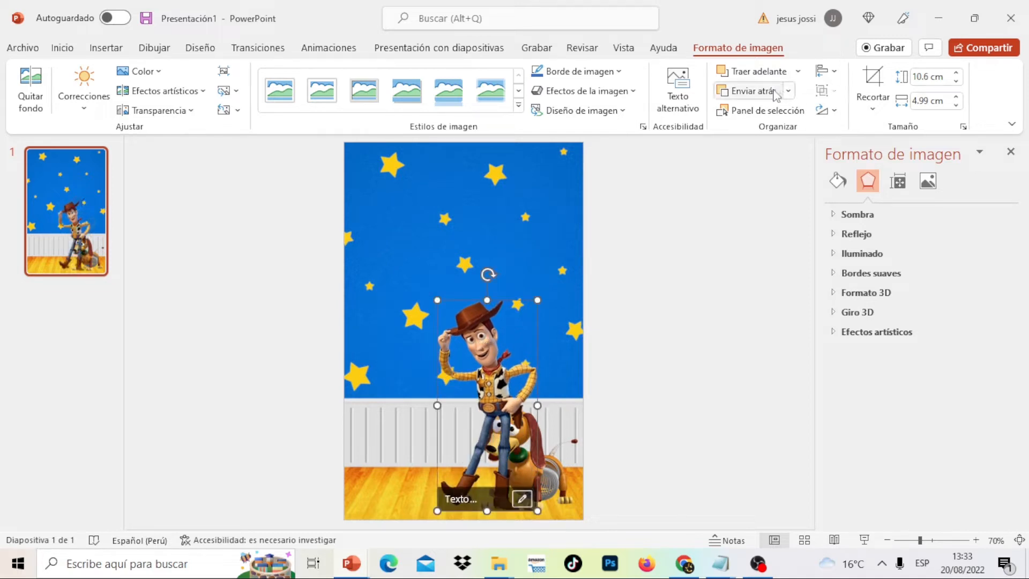
{"action": "left_click", "coordinate": [753, 91]}
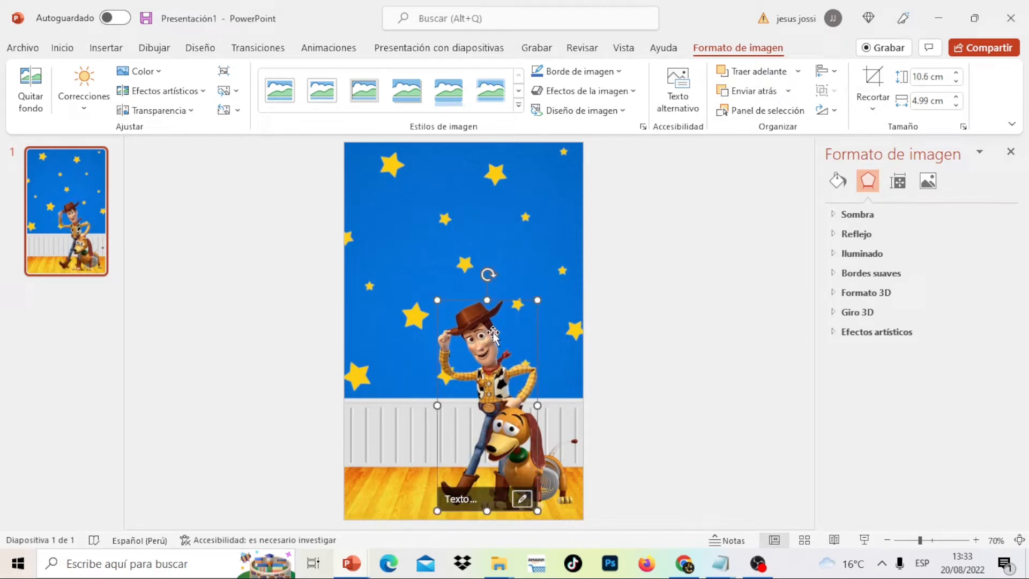
{"action": "left_click_drag", "start_coordinate": [493, 334], "coordinate": [518, 325]}
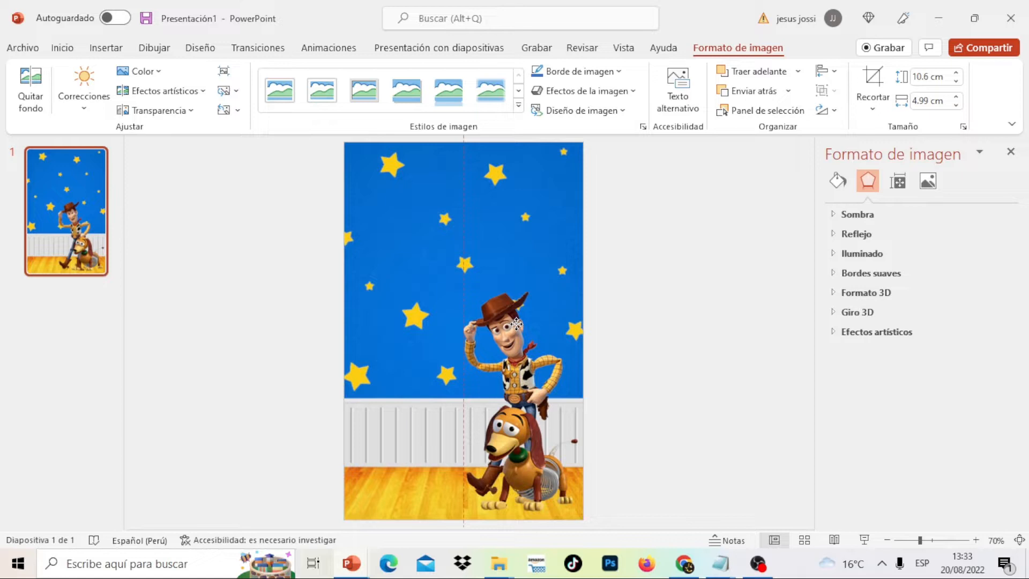
Reduce Slinky to about 4.77 × 4.47 cm and enlarge Woody to about 11.02 × 5.18 cm
{"action": "left_click", "coordinate": [523, 425]}
{"action": "left_click_drag", "start_coordinate": [486, 408], "coordinate": [491, 416]}
{"action": "key", "text": "ctrl+z"}
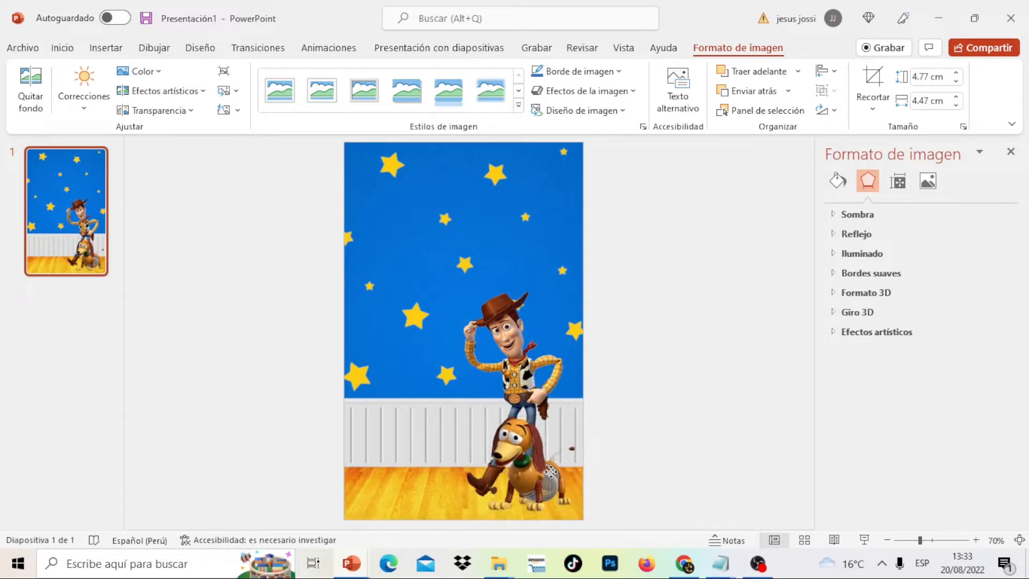
{"action": "left_click", "coordinate": [519, 348]}
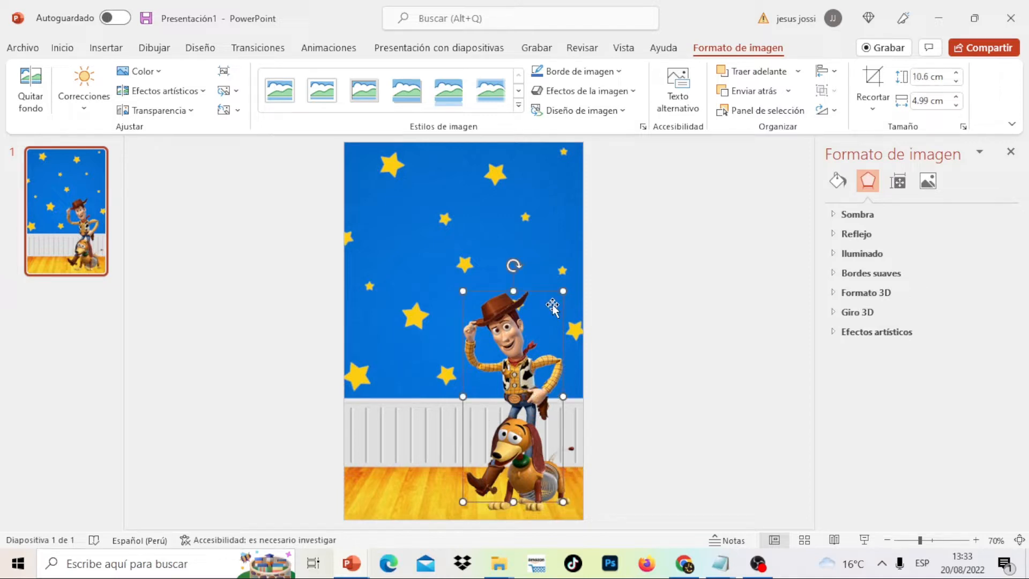
{"action": "left_click_drag", "start_coordinate": [560, 295], "coordinate": [566, 281]}
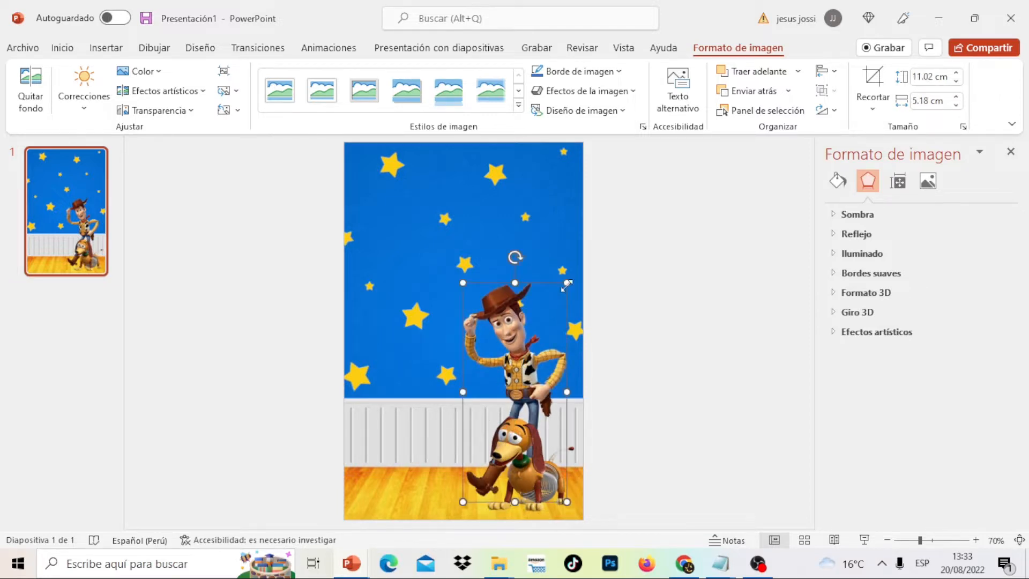
{"action": "left_click", "coordinate": [658, 314]}
Add the Buzz Lightyear picture 1 from the material toy story folder and place it beside Woody, on his left
{"action": "mouse_move", "coordinate": [490, 573]}
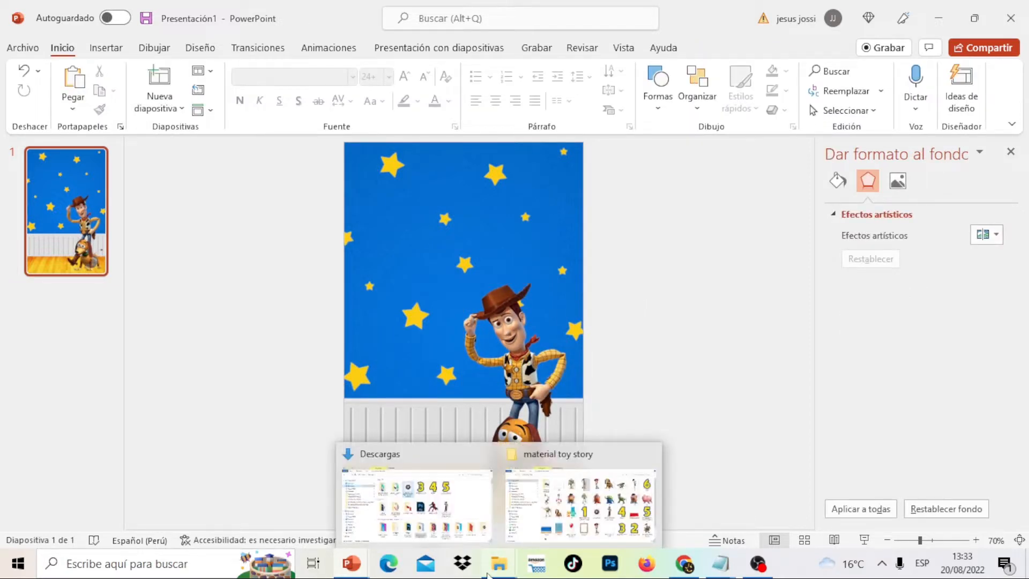
{"action": "left_click", "coordinate": [576, 506]}
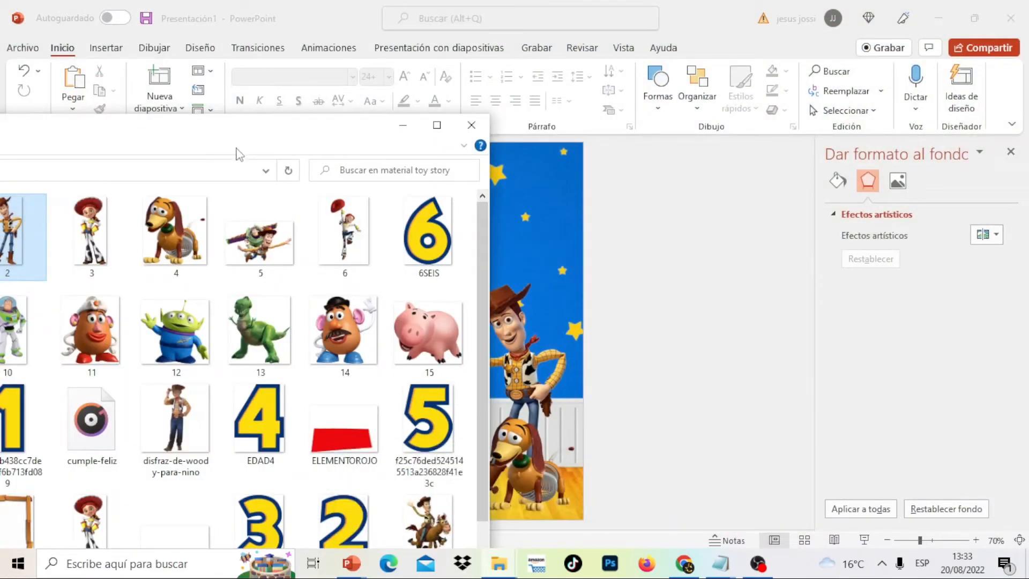
{"action": "left_click_drag", "start_coordinate": [255, 141], "coordinate": [474, 116]}
{"action": "left_click_drag", "start_coordinate": [156, 187], "coordinate": [758, 301]}
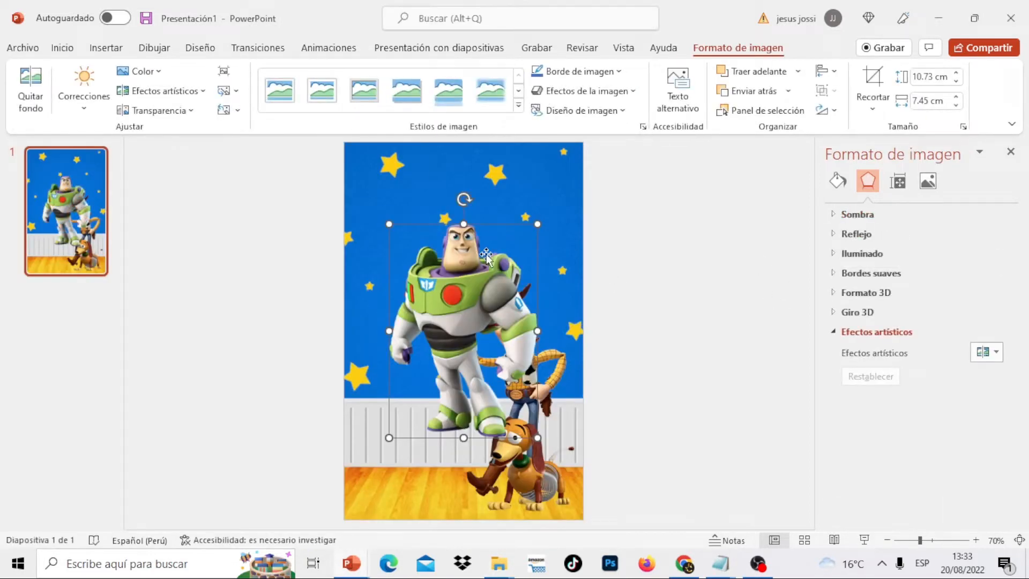
{"action": "left_click_drag", "start_coordinate": [478, 246], "coordinate": [463, 310]}
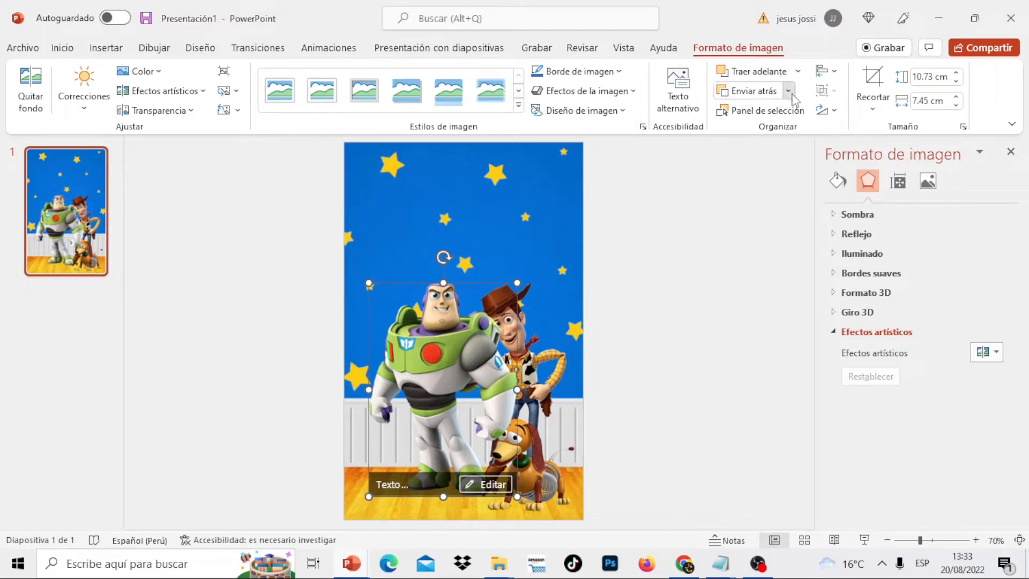
Show the list of slide objects, send Buzz backward behind Woody and move him closer to Woody
{"action": "left_click", "coordinate": [789, 91]}
{"action": "left_click", "coordinate": [784, 112]}
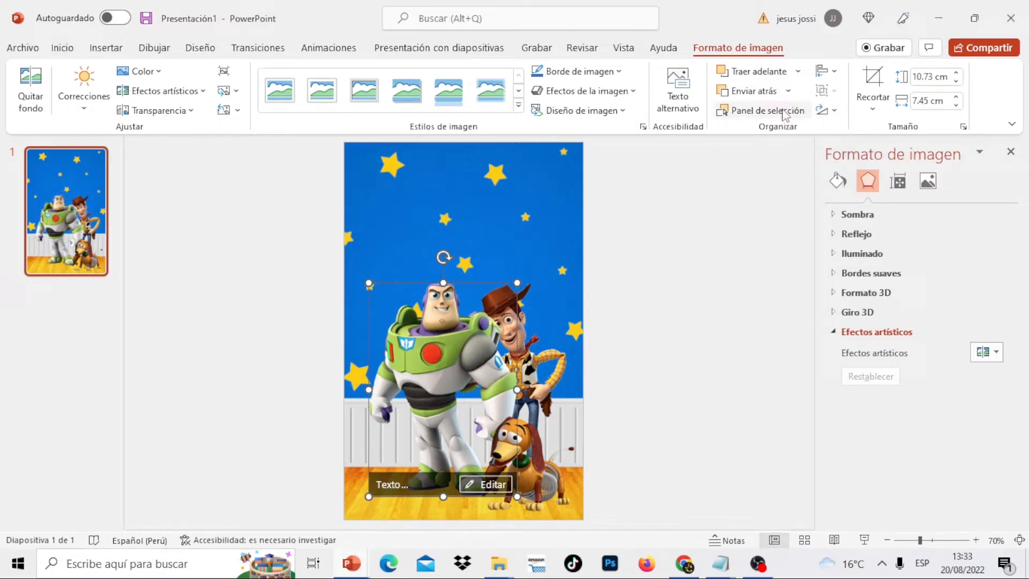
{"action": "left_click", "coordinate": [784, 112]}
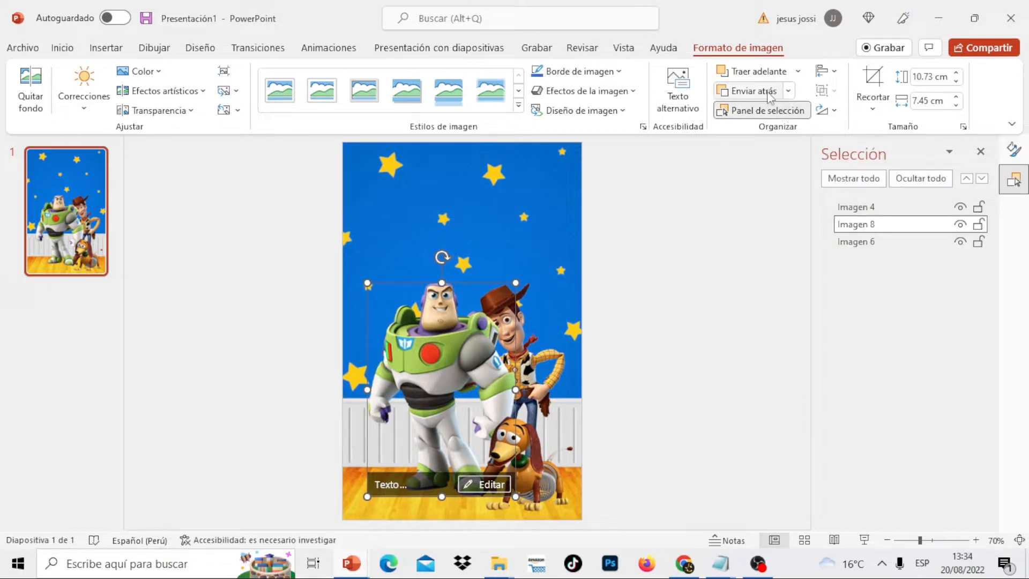
{"action": "left_click", "coordinate": [770, 92]}
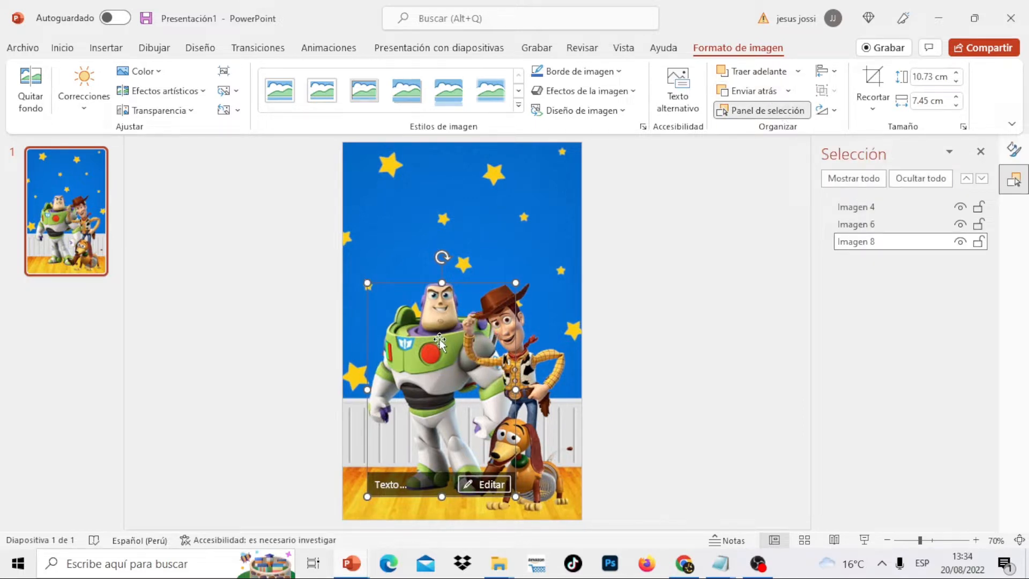
{"action": "left_click_drag", "start_coordinate": [439, 342], "coordinate": [459, 337]}
{"action": "left_click", "coordinate": [660, 322]}
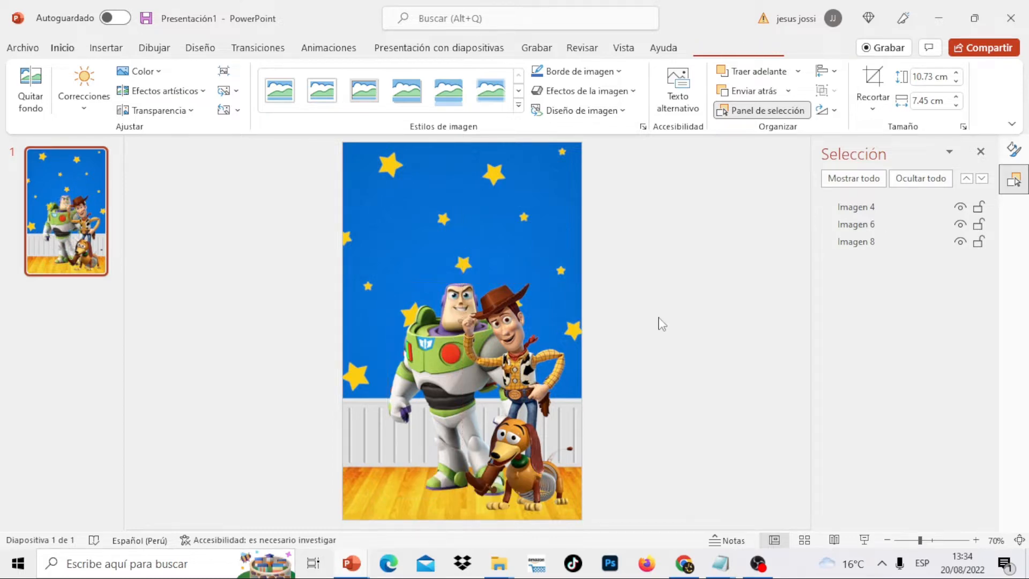
Add the Forky picture 8 from the folder, enlarge it to about 7.36 × 3.98 cm and place it in front of Buzz's legs
{"action": "left_click", "coordinate": [499, 563]}
{"action": "left_click", "coordinate": [552, 509]}
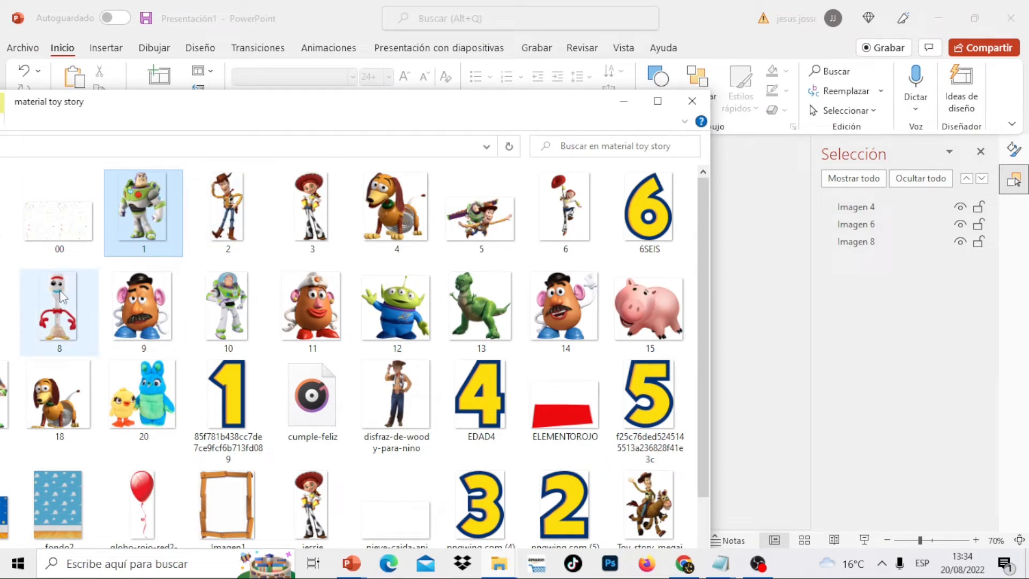
{"action": "left_click_drag", "start_coordinate": [62, 294], "coordinate": [737, 308]}
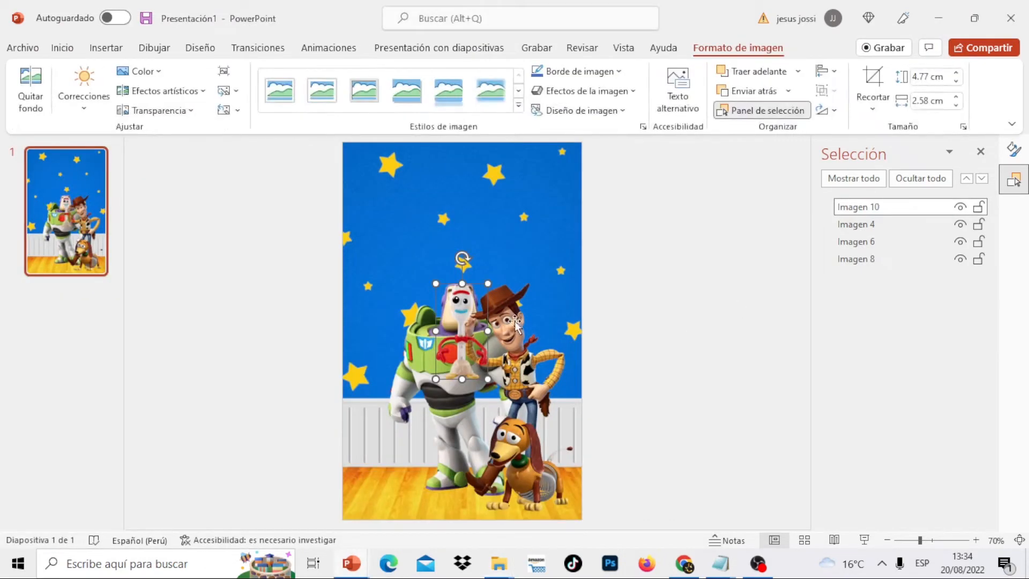
{"action": "left_click_drag", "start_coordinate": [470, 313], "coordinate": [453, 449]}
{"action": "left_click_drag", "start_coordinate": [474, 416], "coordinate": [452, 418]}
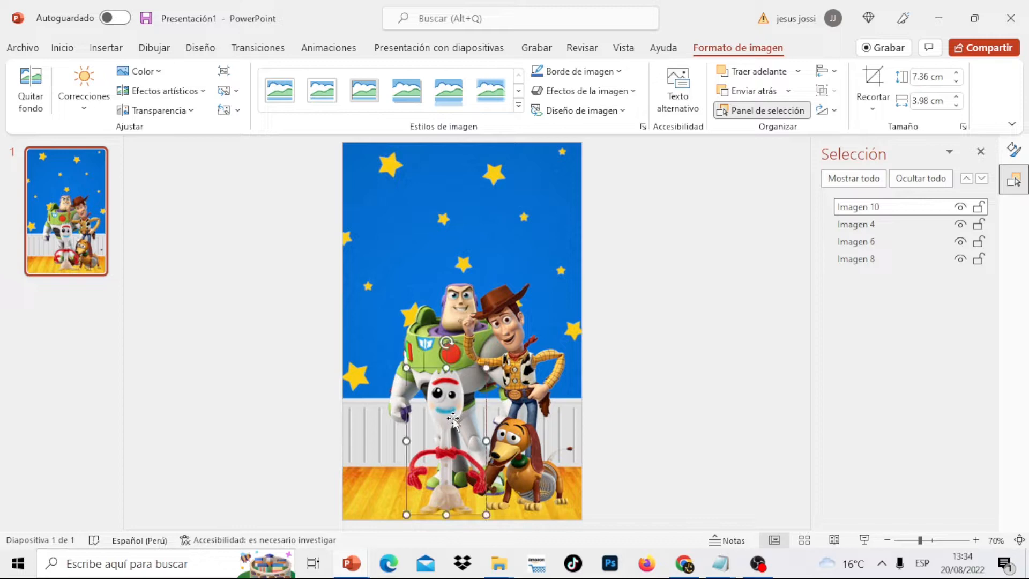
{"action": "left_click", "coordinate": [670, 372]}
Add the Jessie picture 3 from the material toy story folder and place it on the left side of Buzz
{"action": "mouse_move", "coordinate": [506, 568]}
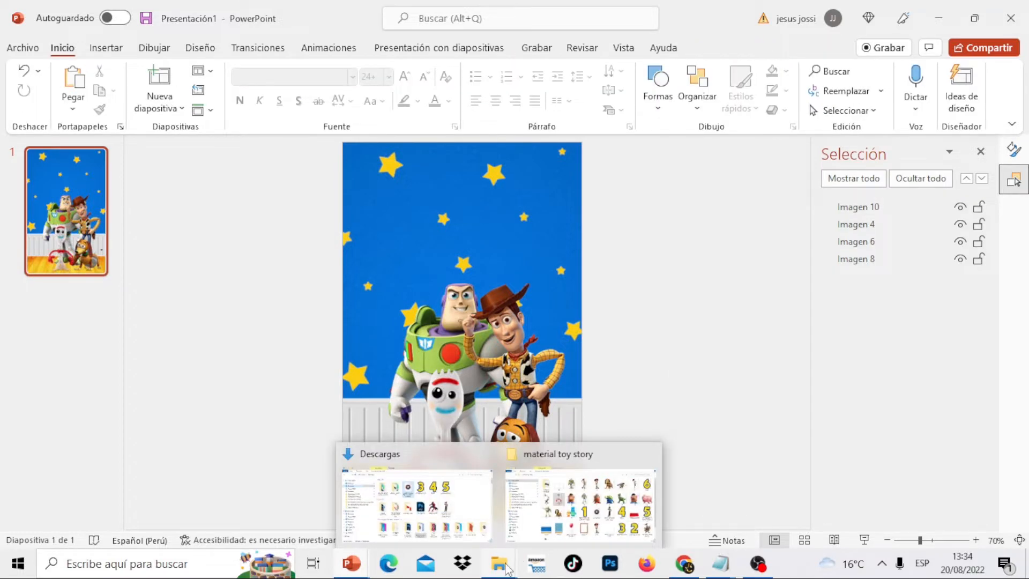
{"action": "left_click", "coordinate": [563, 504]}
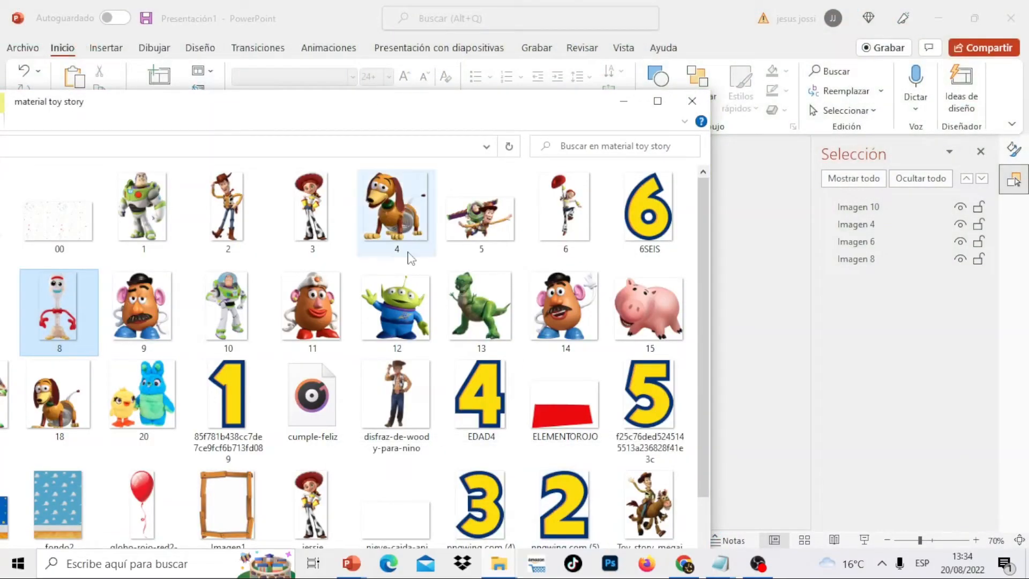
{"action": "left_click", "coordinate": [303, 203]}
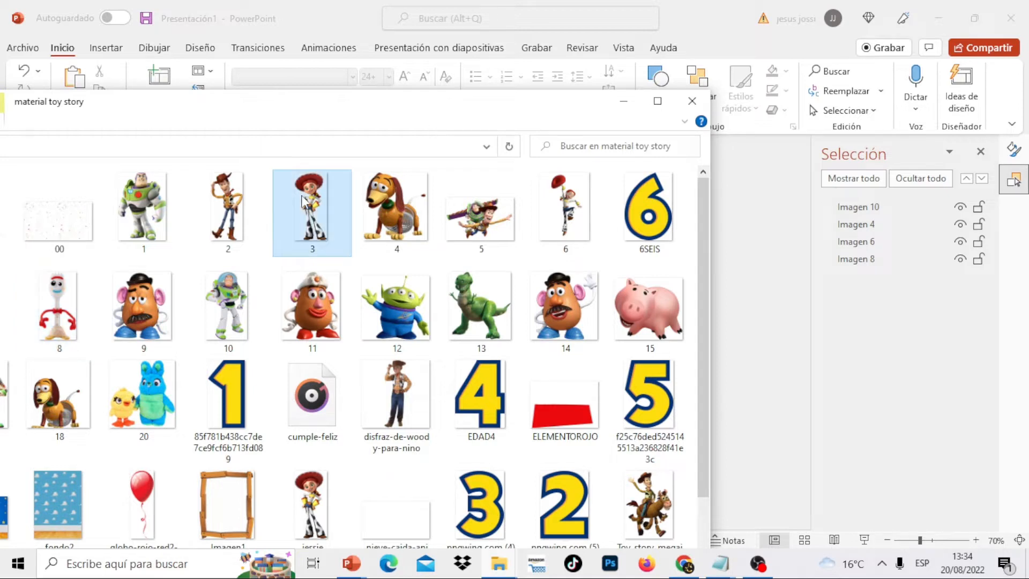
{"action": "left_click_drag", "start_coordinate": [782, 276], "coordinate": [781, 279]}
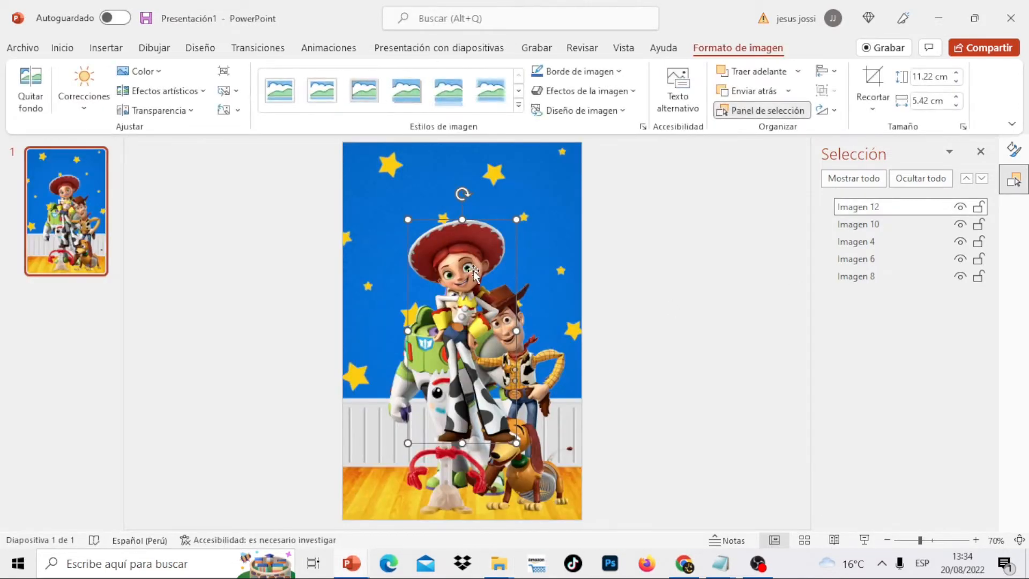
{"action": "left_click_drag", "start_coordinate": [415, 317], "coordinate": [386, 324]}
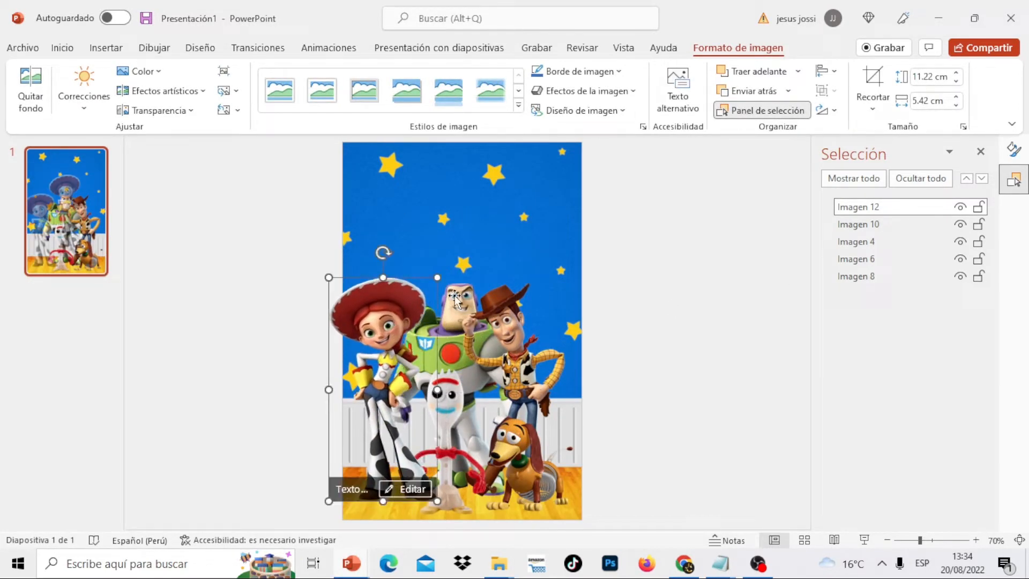
Shrink Jessie to about 9.9 × 4.78 cm, shift her slightly toward Buzz and send her backward behind Forky
{"action": "left_click_drag", "start_coordinate": [438, 277], "coordinate": [425, 304]}
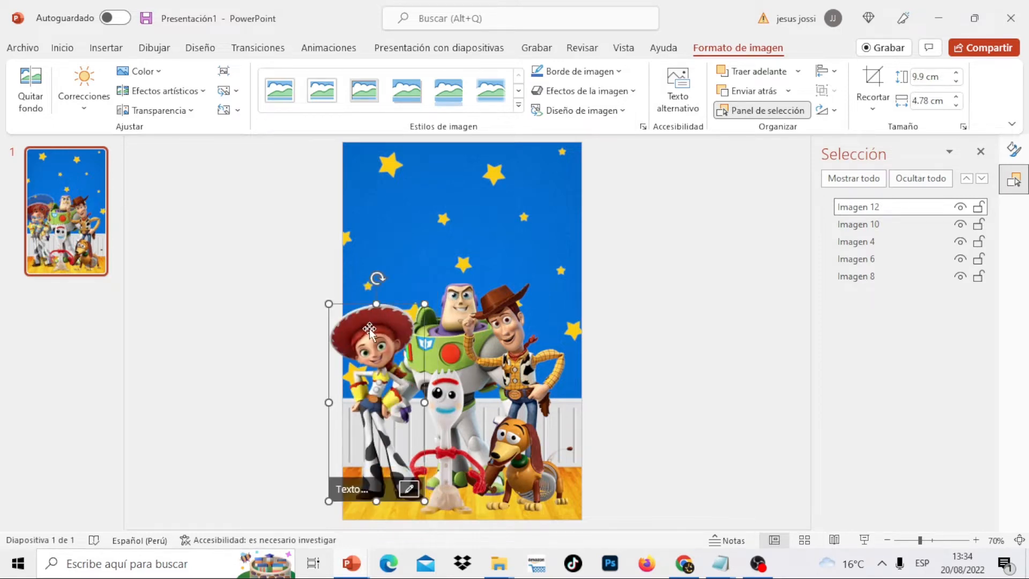
{"action": "left_click_drag", "start_coordinate": [369, 328], "coordinate": [377, 325]}
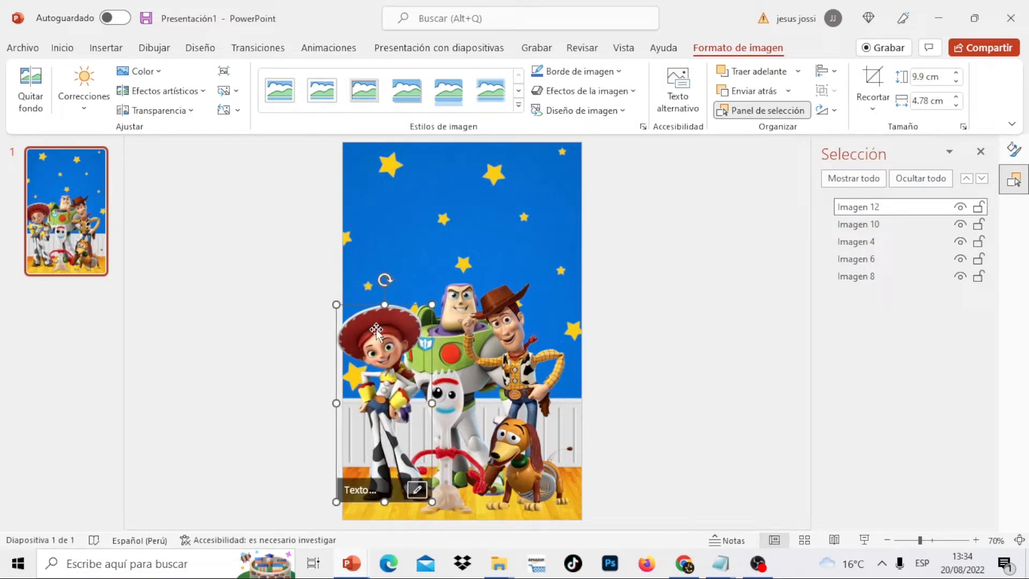
{"action": "left_click", "coordinate": [756, 90]}
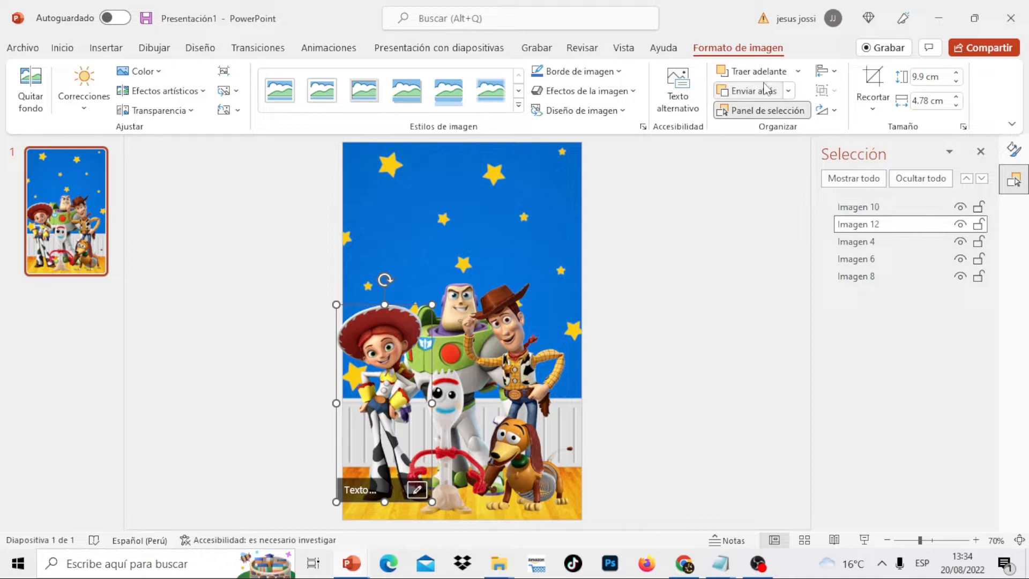
{"action": "left_click", "coordinate": [716, 254]}
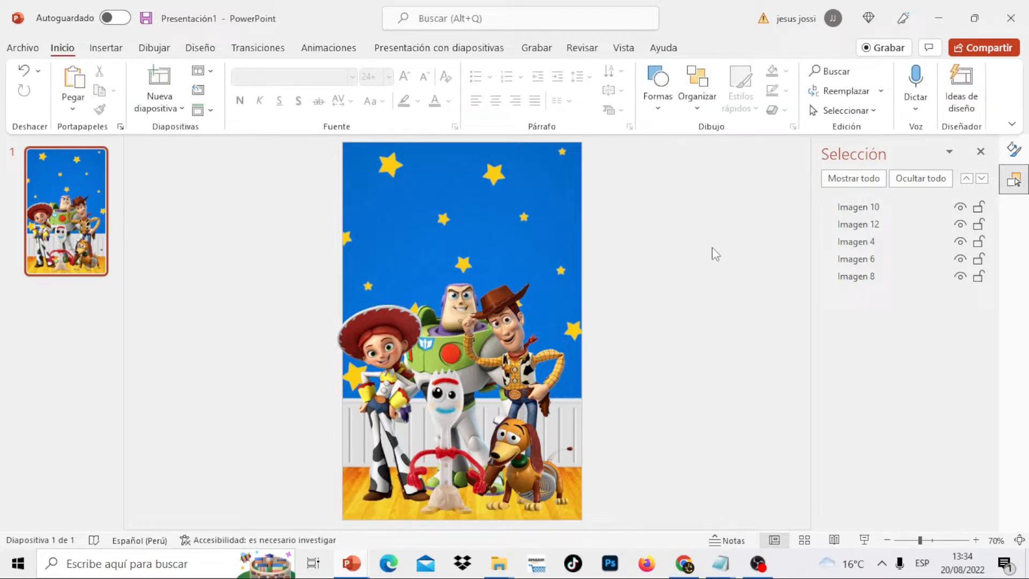
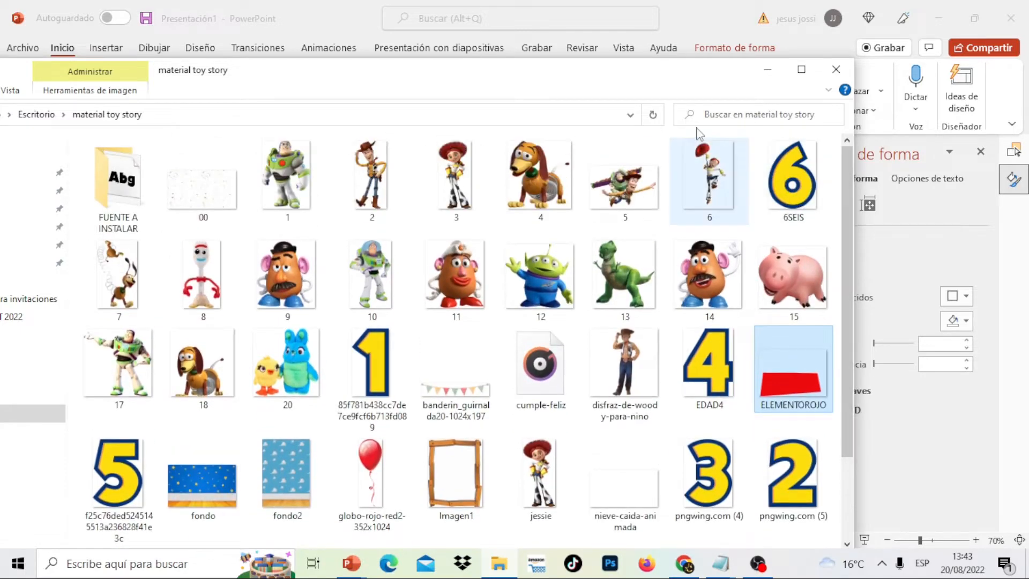
Add the 6SEIS number picture, shrink it to about 1.4 × 0.97 cm and place it between CUMPLE and AÑOS on the red banner
{"action": "left_click_drag", "start_coordinate": [608, 82], "coordinate": [492, 368]}
{"action": "left_click", "coordinate": [654, 477]}
{"action": "left_click_drag", "start_coordinate": [653, 477], "coordinate": [477, 253]}
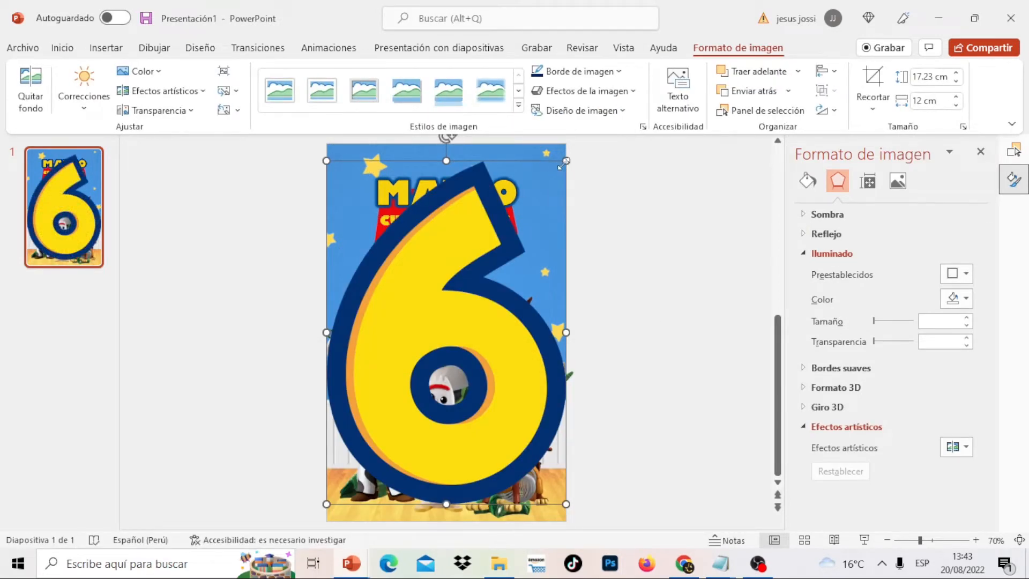
{"action": "left_click_drag", "start_coordinate": [566, 161], "coordinate": [455, 219]}
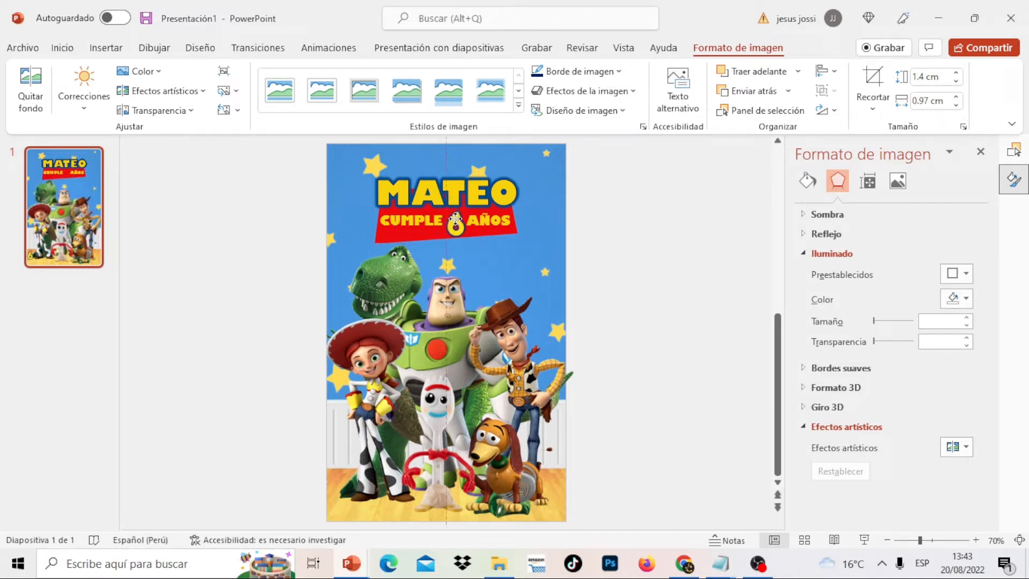
{"action": "left_click", "coordinate": [675, 237]}
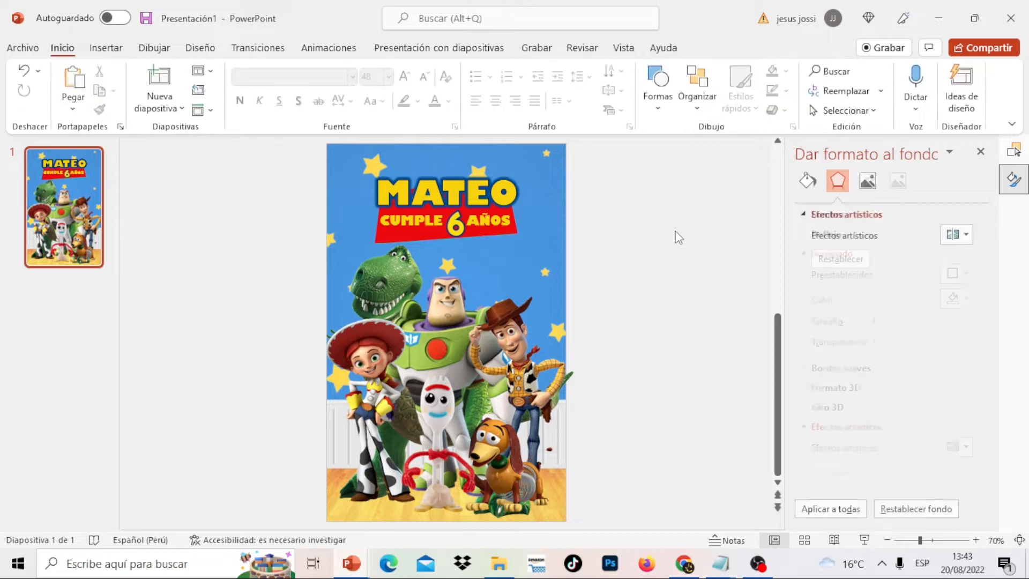
Switch to Chrome and look over the Toy Story number pictures in the open PNG pages and the Google image results
{"action": "left_click", "coordinate": [688, 569]}
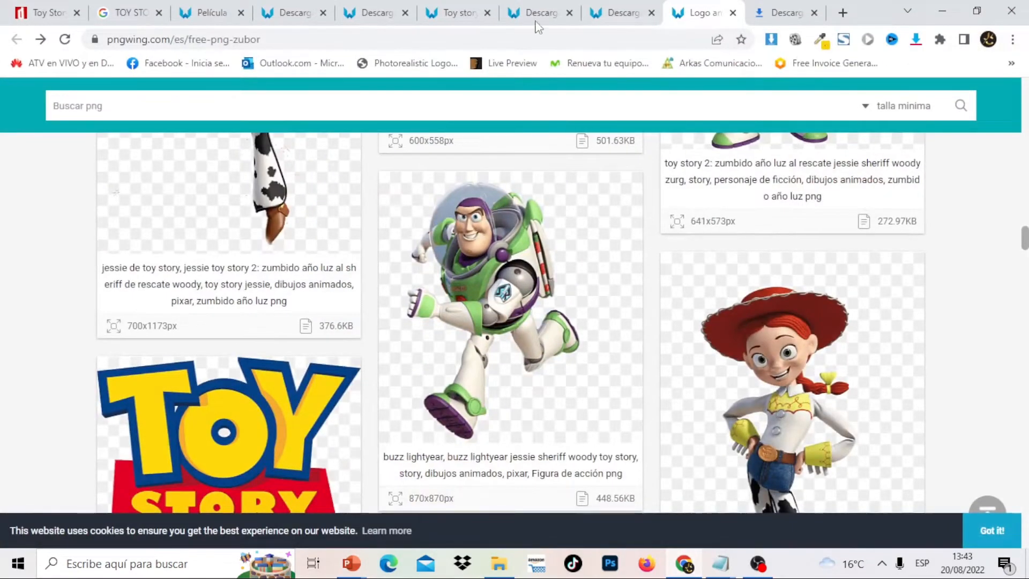
{"action": "left_click", "coordinate": [450, 11]}
{"action": "left_click", "coordinate": [360, 6]}
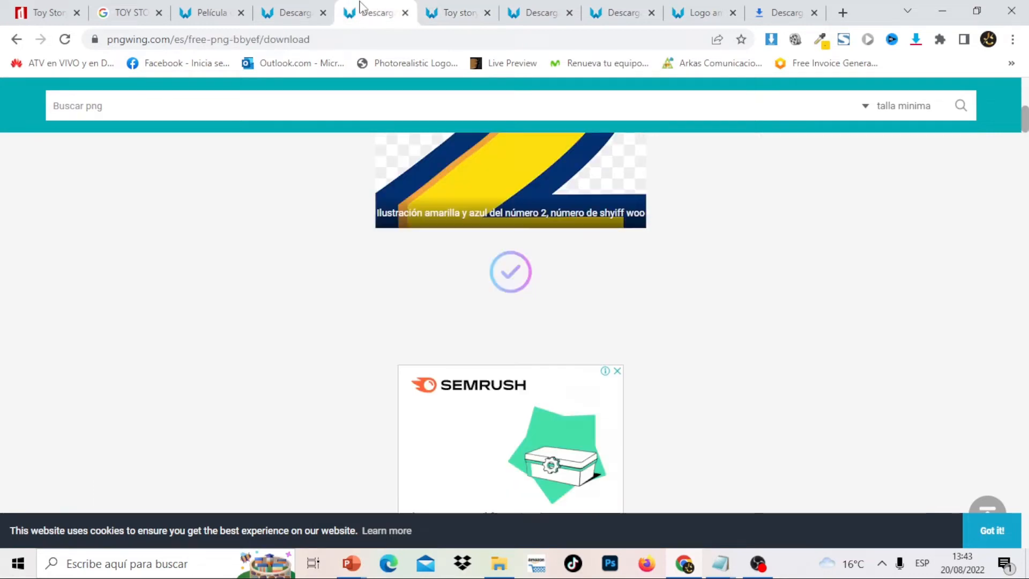
{"action": "left_click", "coordinate": [139, 8]}
{"action": "left_click", "coordinate": [199, 97]}
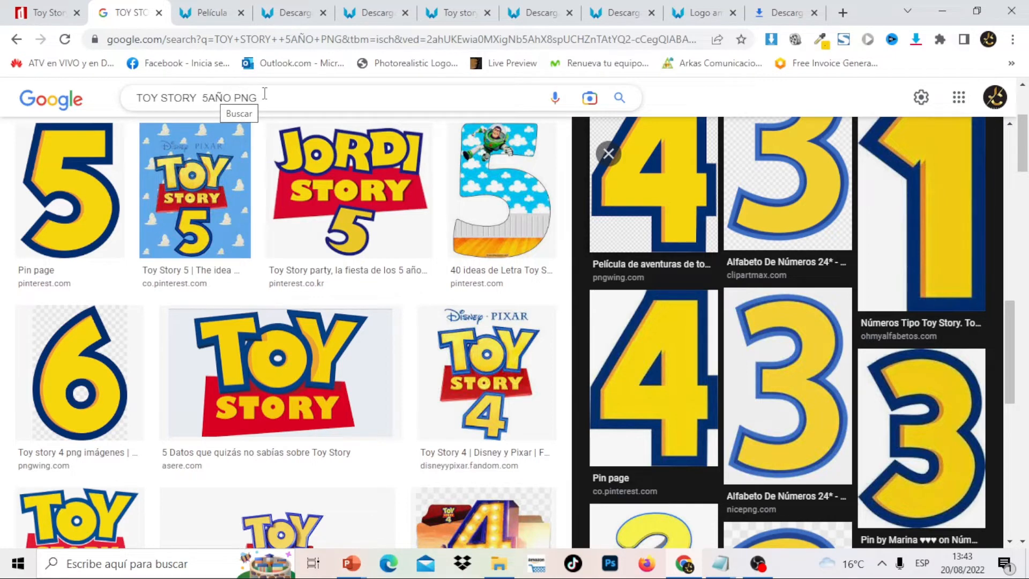
{"action": "left_click_drag", "start_coordinate": [1011, 320], "coordinate": [1027, 189]}
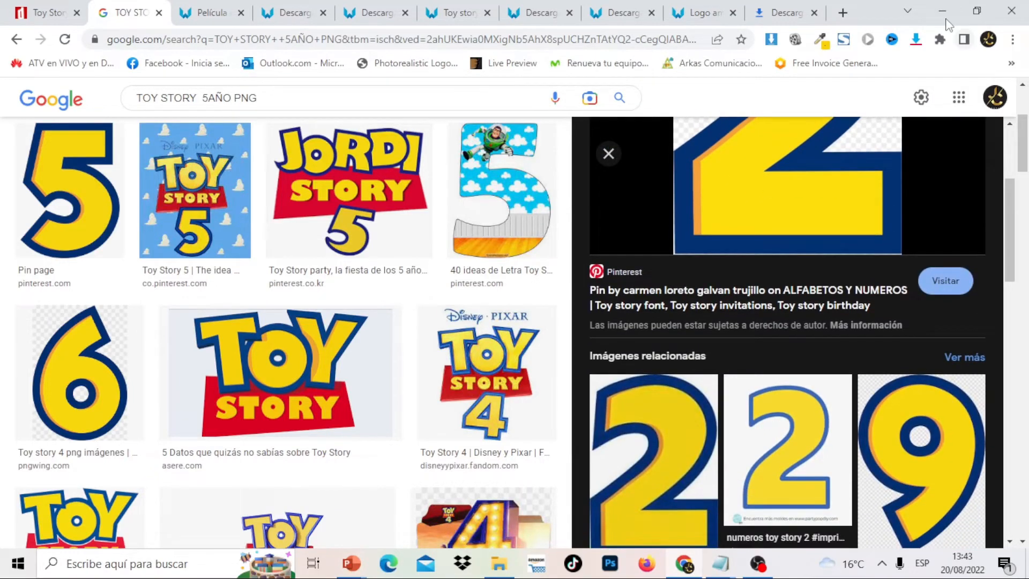
{"action": "left_click", "coordinate": [942, 10]}
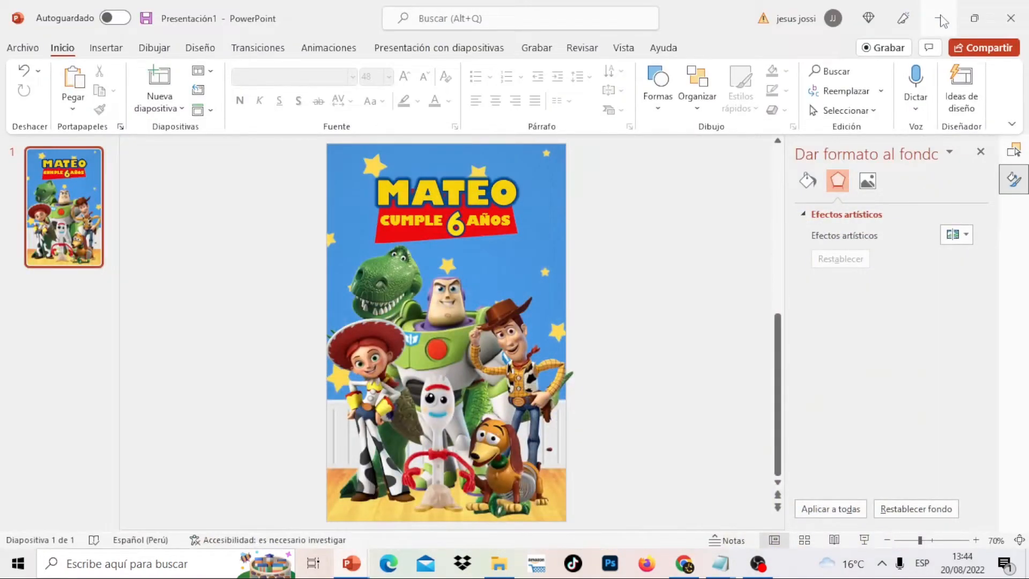
Examine the number pictures for other ages in the material toy story folder and return to the invitation slide in PowerPoint
{"action": "left_click", "coordinate": [942, 19]}
{"action": "left_click_drag", "start_coordinate": [546, 369], "coordinate": [654, 28]}
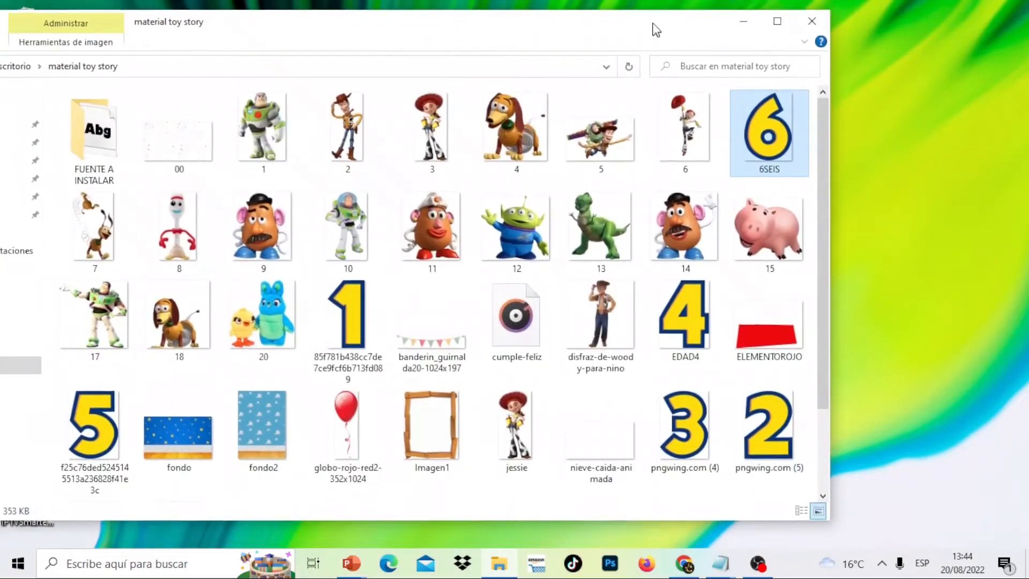
{"action": "left_click", "coordinate": [364, 314]}
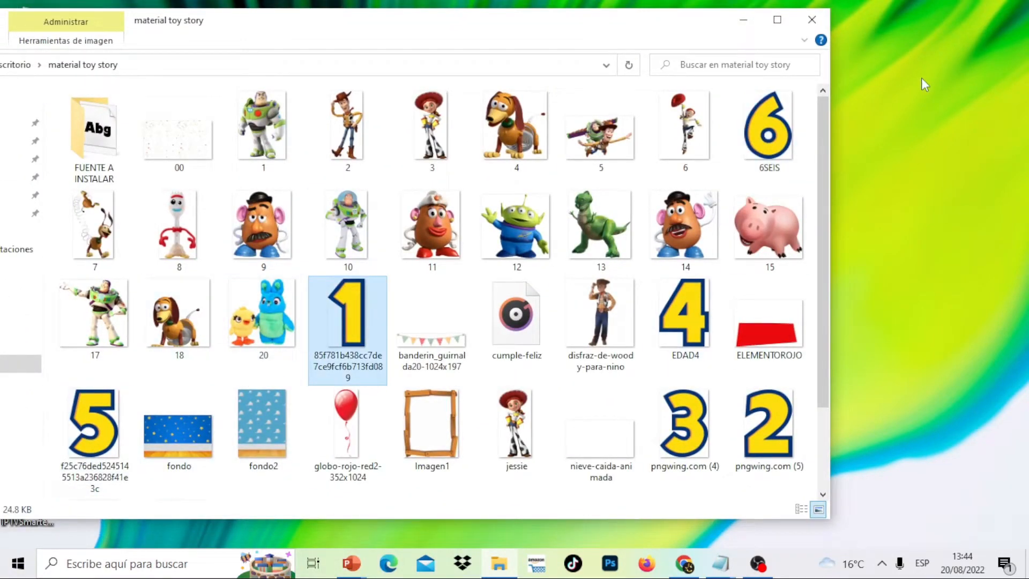
{"action": "mouse_move", "coordinate": [823, 146]}
{"action": "left_mouse_down"}
{"action": "mouse_move", "coordinate": [845, 304]}
{"action": "mouse_move", "coordinate": [829, 131]}
{"action": "left_mouse_up"}
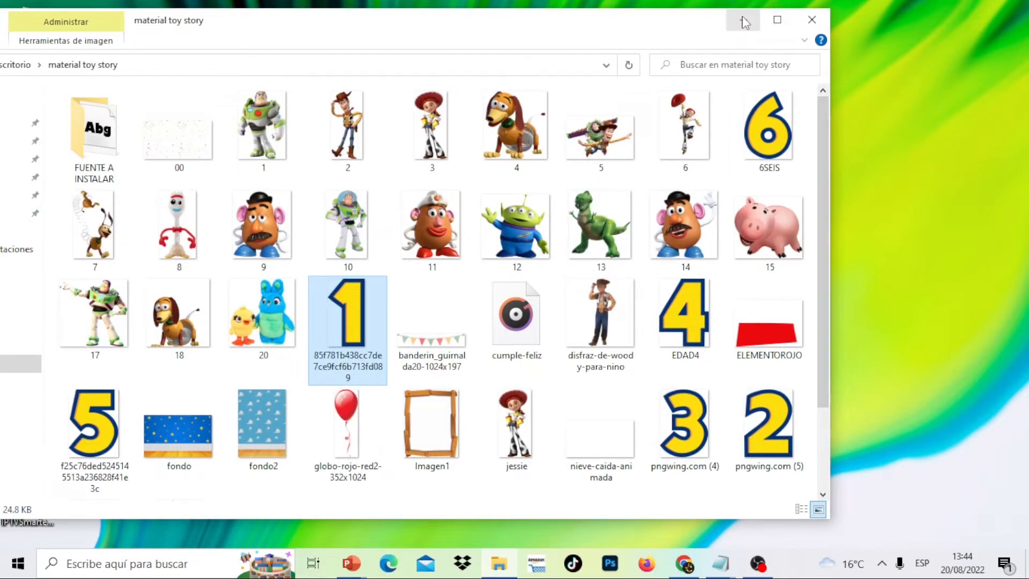
{"action": "left_click", "coordinate": [742, 21]}
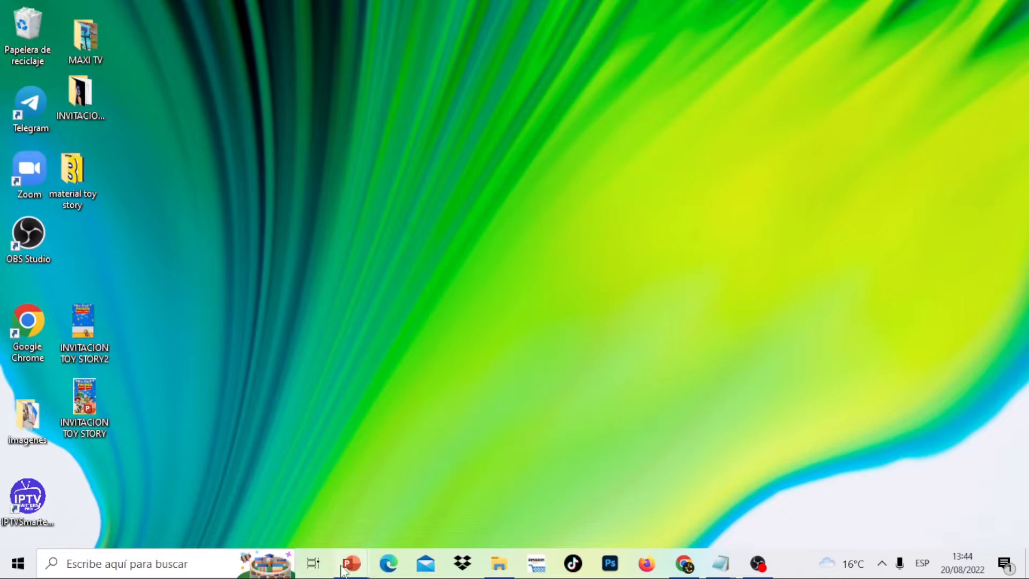
{"action": "mouse_move", "coordinate": [346, 568]}
{"action": "left_click", "coordinate": [399, 504]}
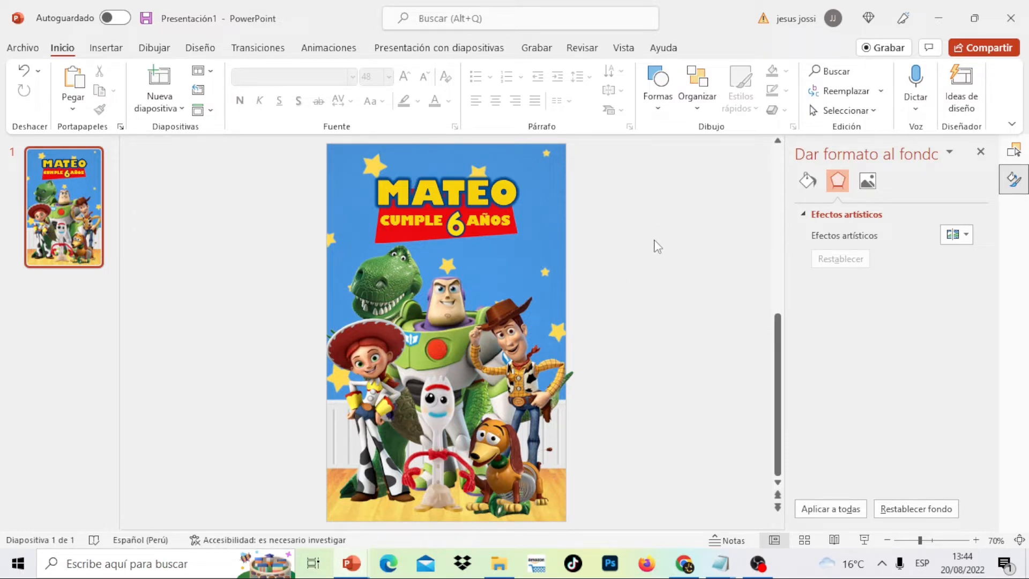
Add the banderin_guirnalda20-1024x197 pennant garland from the material toy story folder and place it along the slide's upper edge
{"action": "mouse_move", "coordinate": [499, 572]}
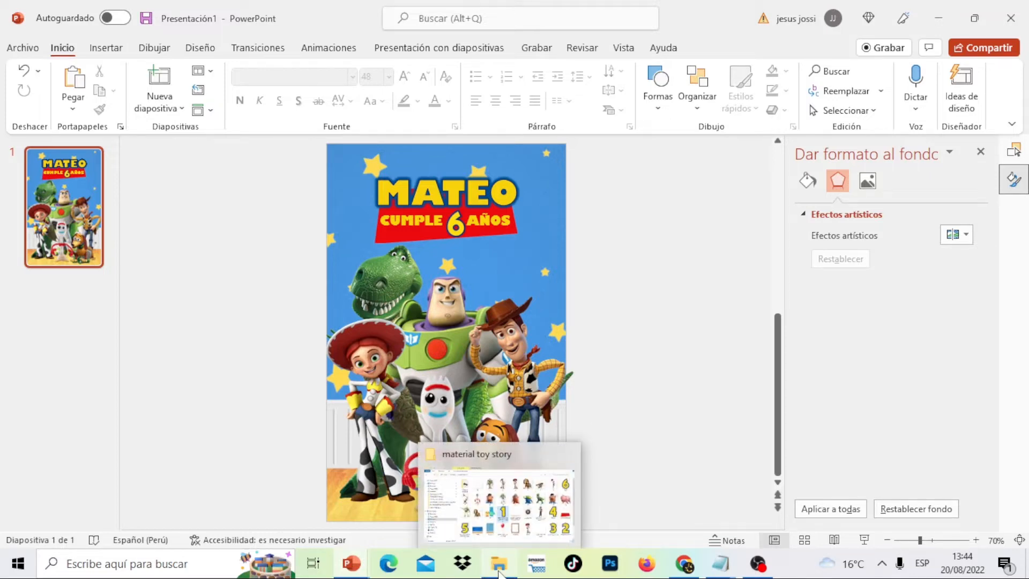
{"action": "left_click", "coordinate": [519, 532]}
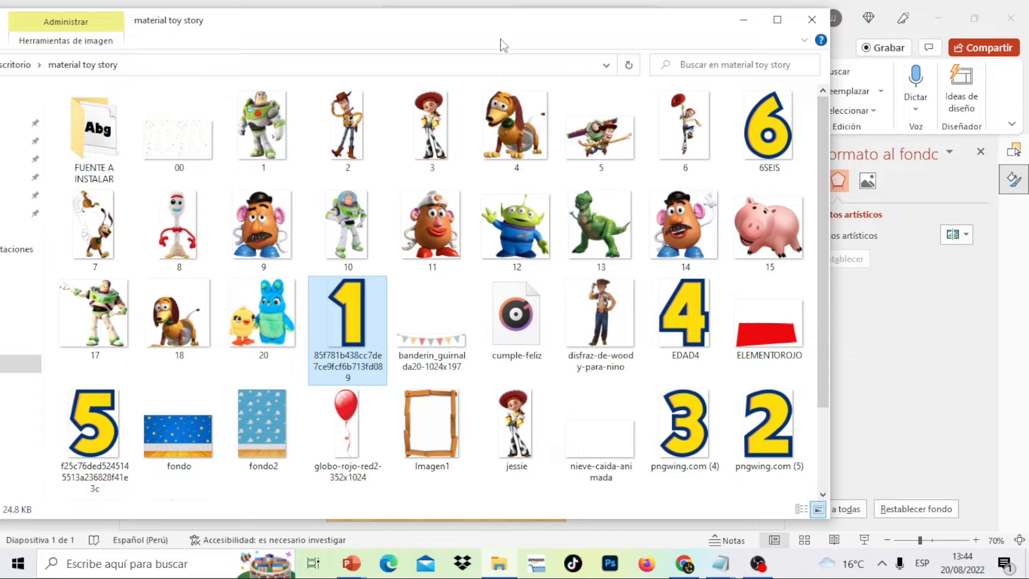
{"action": "left_click_drag", "start_coordinate": [493, 37], "coordinate": [542, 223]}
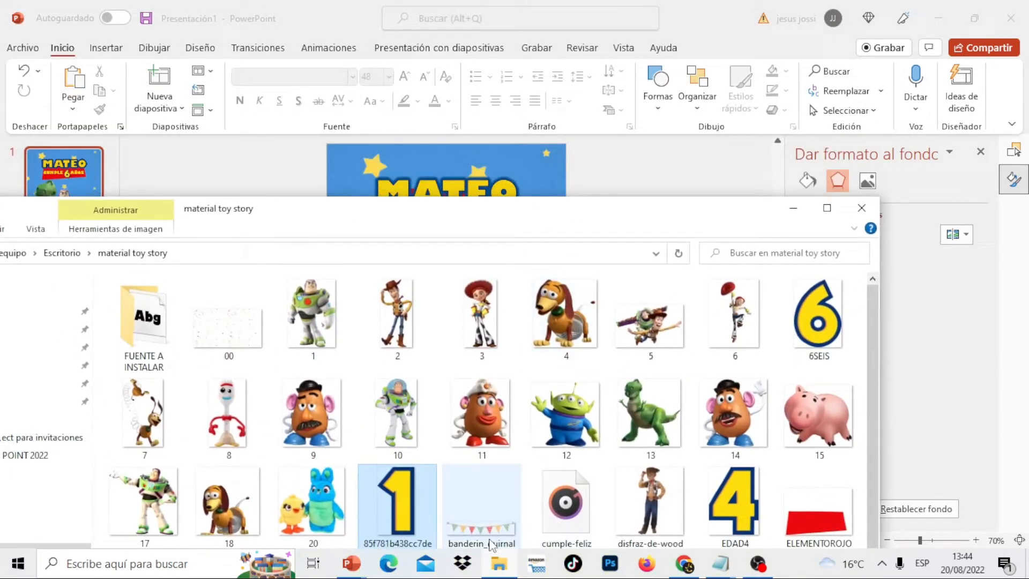
{"action": "left_click_drag", "start_coordinate": [481, 485], "coordinate": [463, 165]}
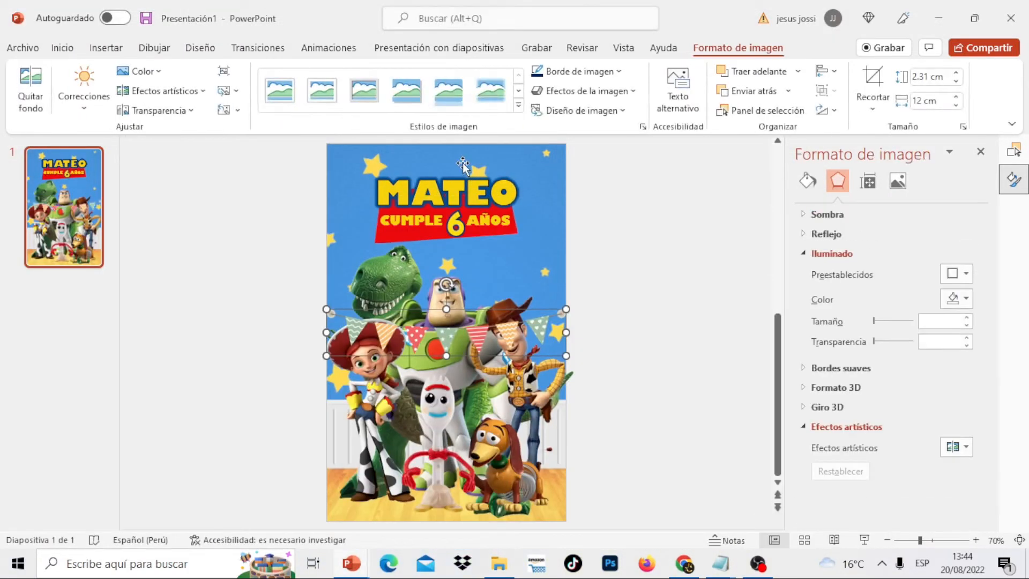
{"action": "left_click_drag", "start_coordinate": [500, 332], "coordinate": [496, 159]}
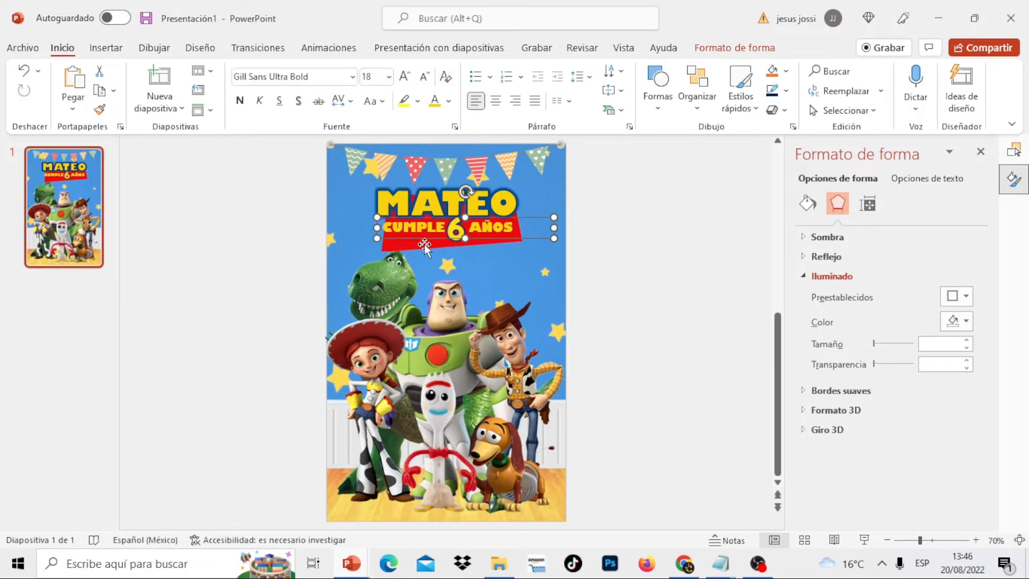
Nudge the red banner slightly left behind the CUMPLE 6 AÑOS text and shrink Buzz and Woody slightly
{"action": "left_click", "coordinate": [423, 246]}
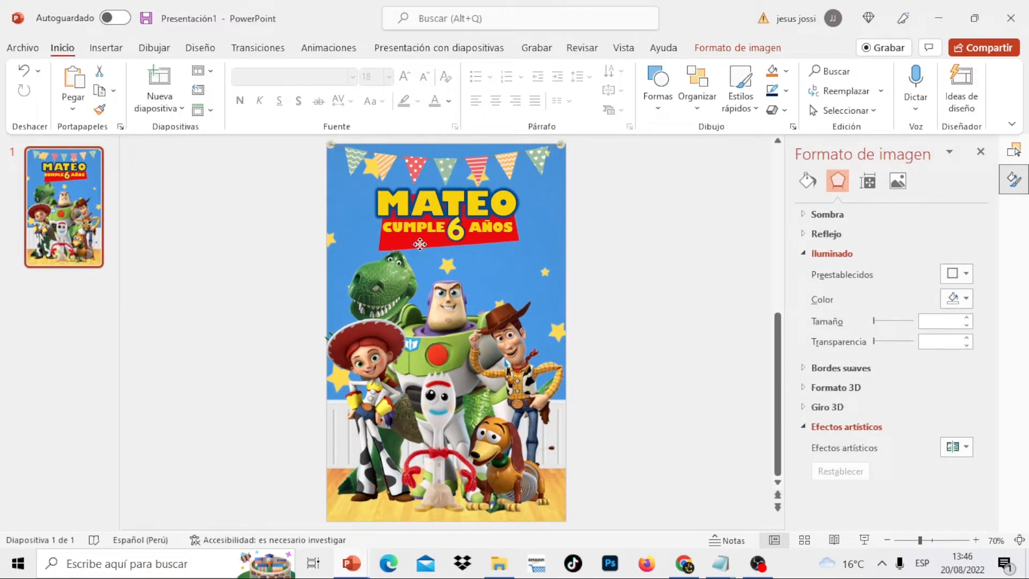
{"action": "left_click", "coordinate": [389, 280]}
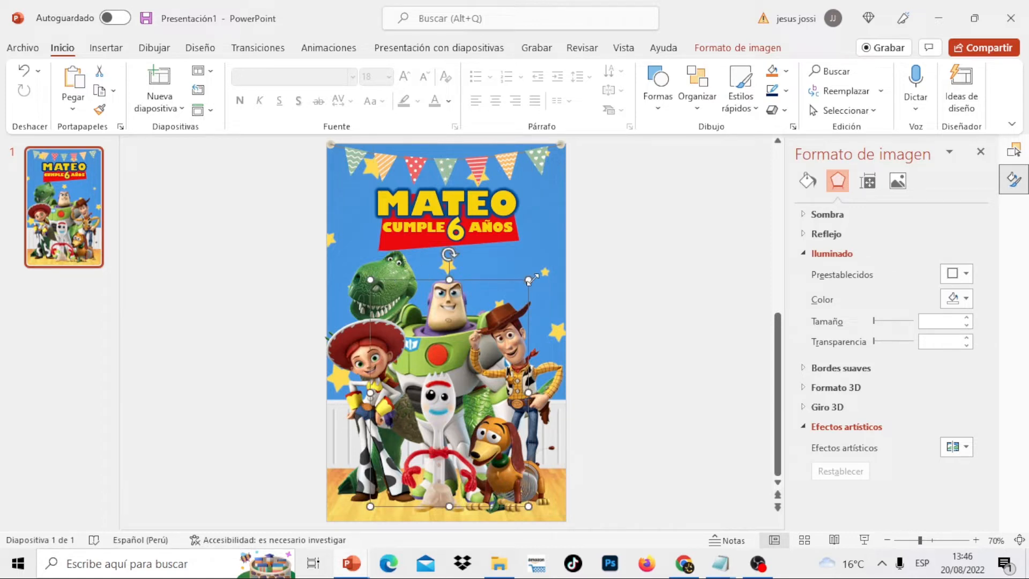
{"action": "mouse_move", "coordinate": [529, 279]}
{"action": "left_mouse_down"}
{"action": "mouse_move", "coordinate": [518, 291]}
{"action": "mouse_move", "coordinate": [556, 301]}
{"action": "mouse_move", "coordinate": [541, 317]}
{"action": "mouse_move", "coordinate": [520, 286]}
{"action": "left_mouse_up"}
{"action": "left_click", "coordinate": [528, 305]}
{"action": "left_click", "coordinate": [490, 298]}
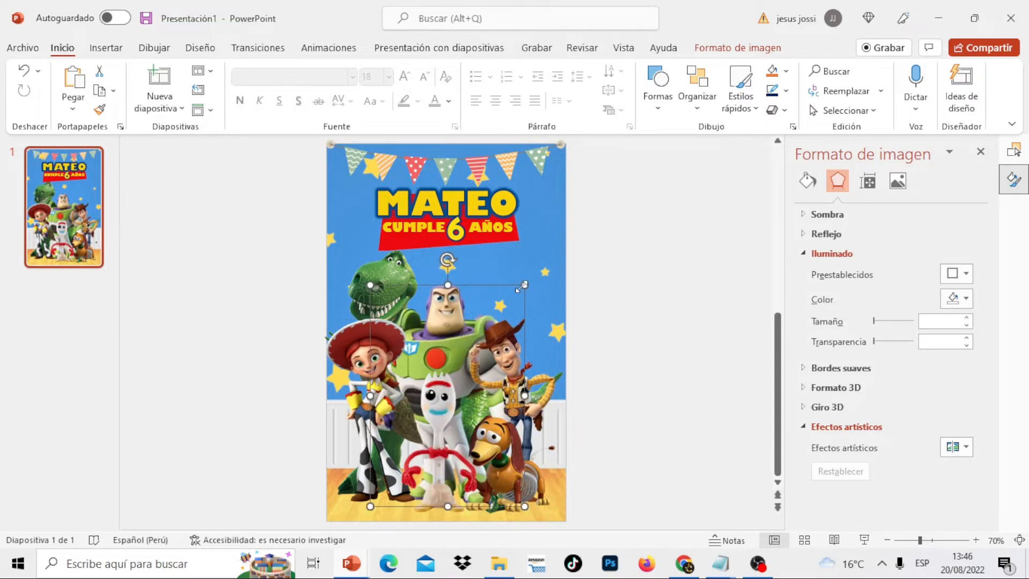
{"action": "left_click", "coordinate": [628, 295]}
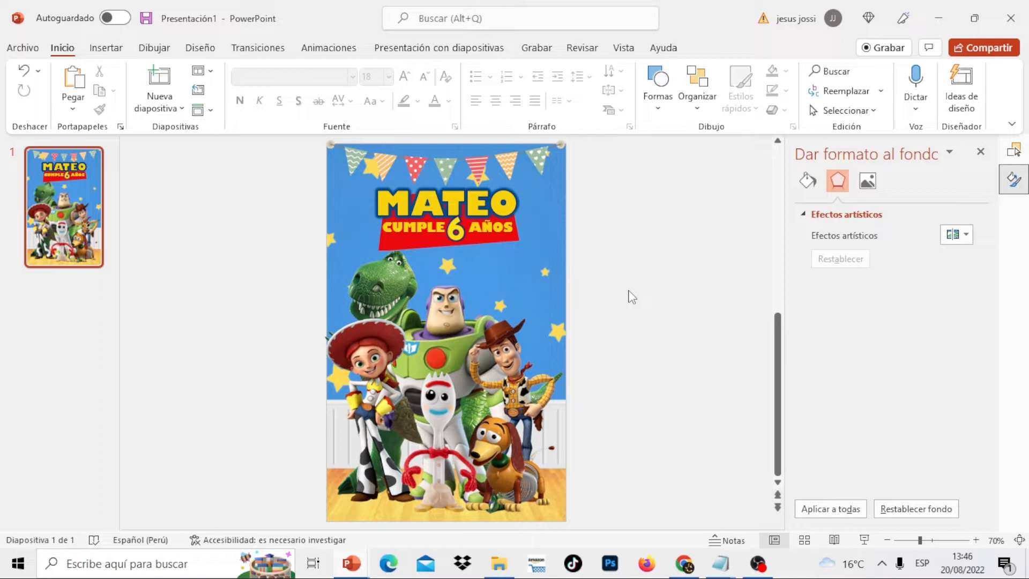
Apply the Desplazar hacia arriba entrance animation to the pennant garland
{"action": "left_click", "coordinate": [110, 49]}
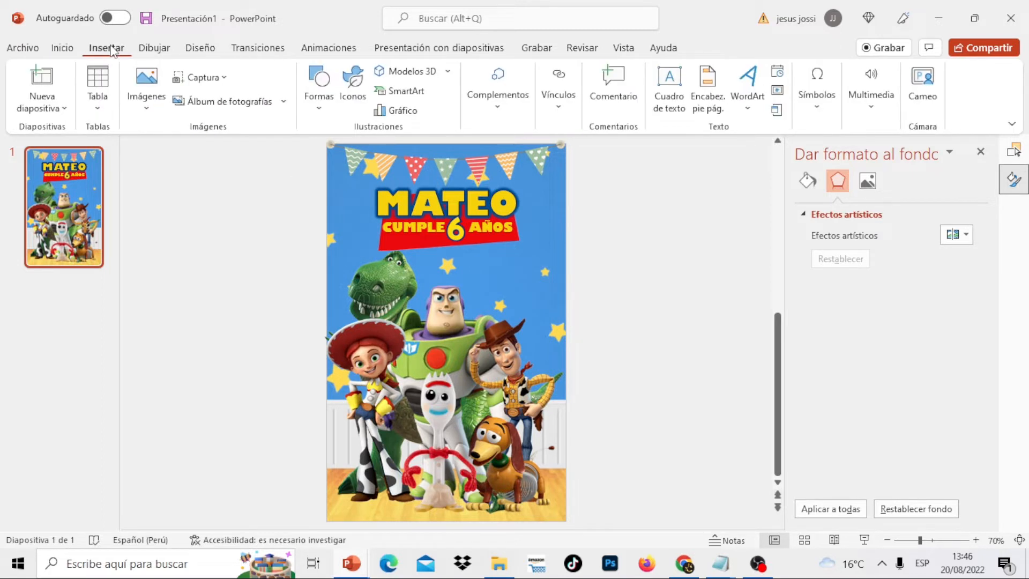
{"action": "left_click", "coordinate": [323, 48]}
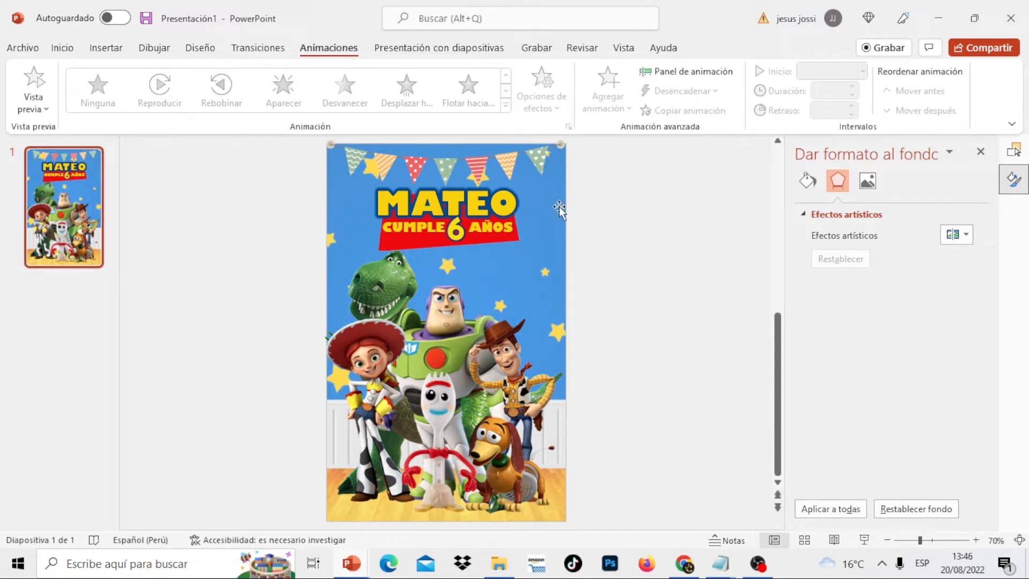
{"action": "left_click", "coordinate": [516, 159]}
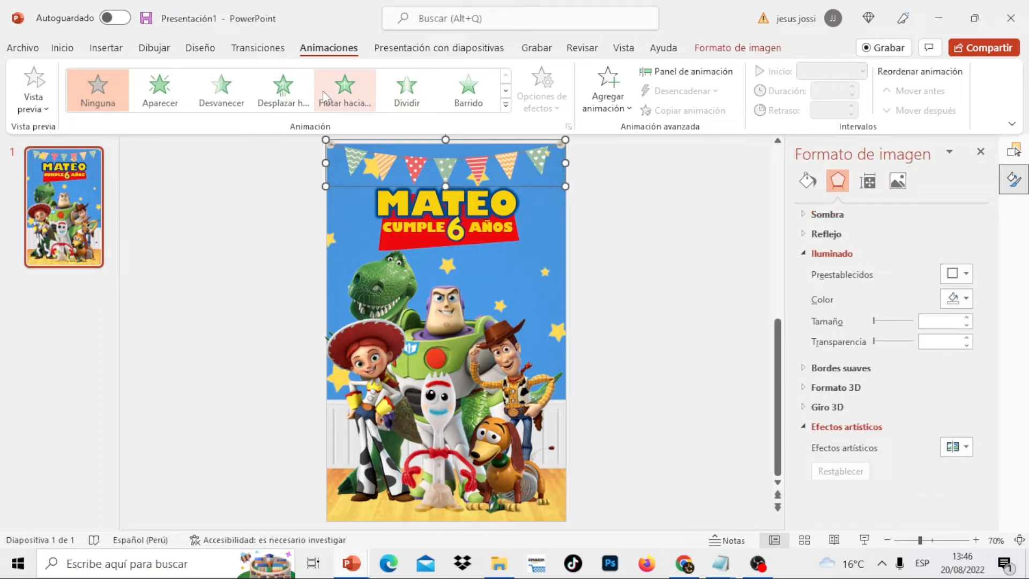
{"action": "left_click", "coordinate": [286, 100]}
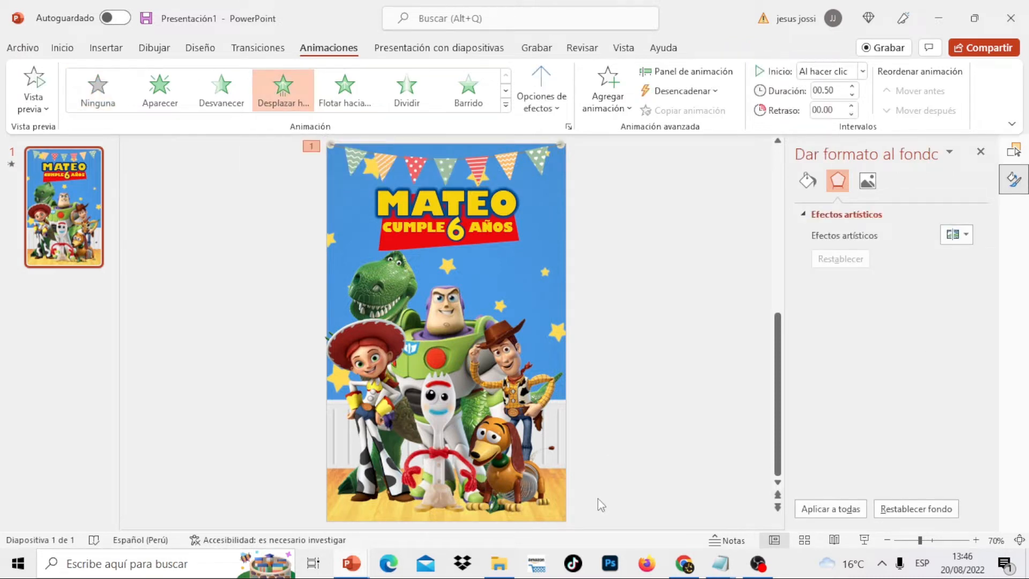
Apply the Rebote entrance animation to the Slinky dog and then to Woody
{"action": "left_click", "coordinate": [515, 458]}
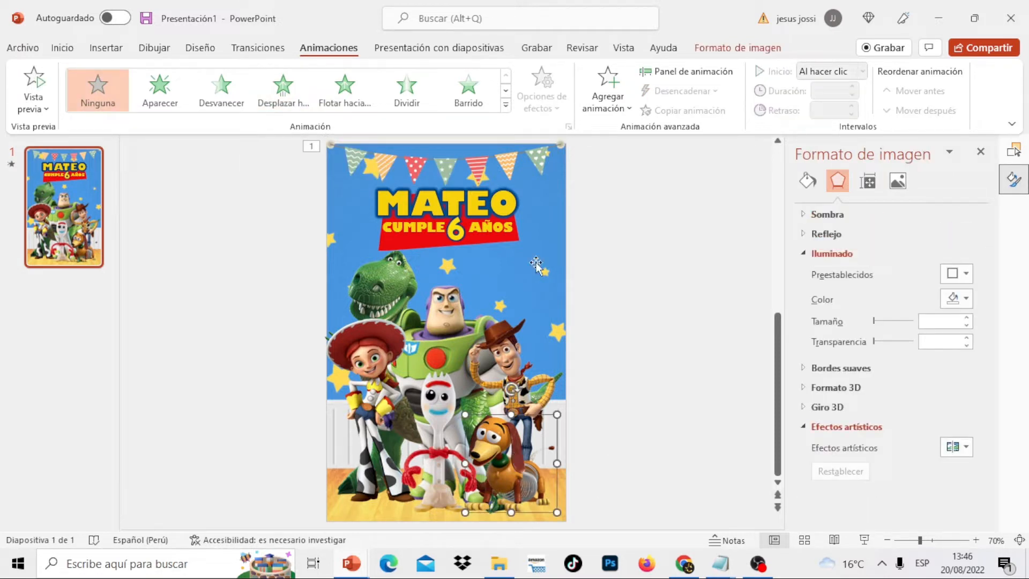
{"action": "left_click", "coordinate": [506, 105]}
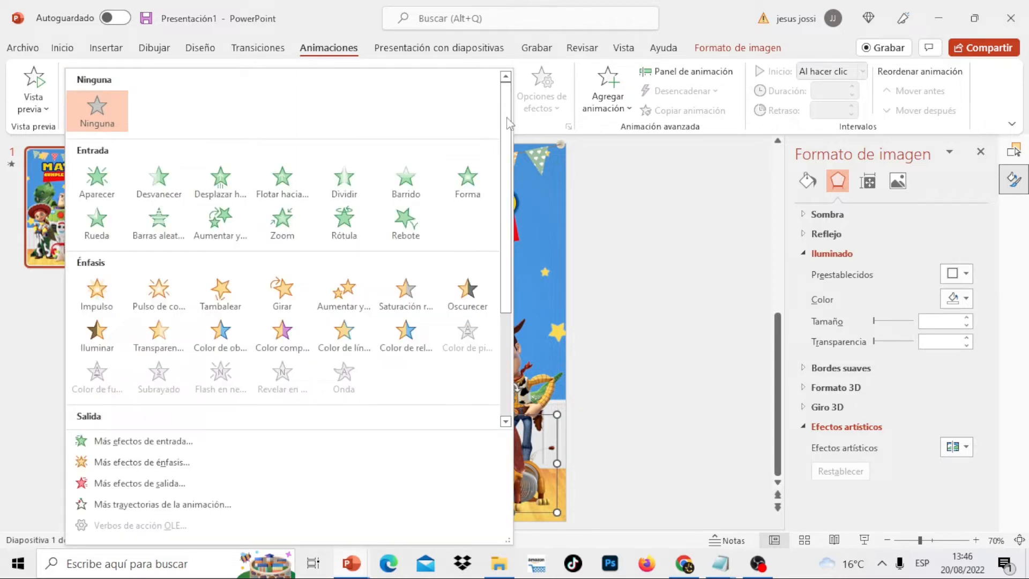
{"action": "left_click", "coordinate": [406, 222]}
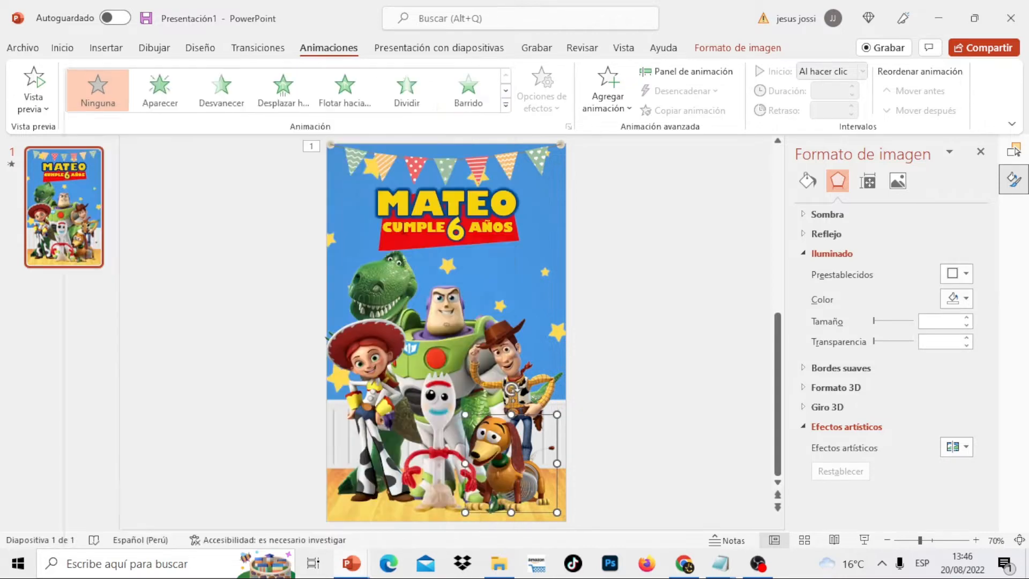
{"action": "left_click", "coordinate": [443, 397]}
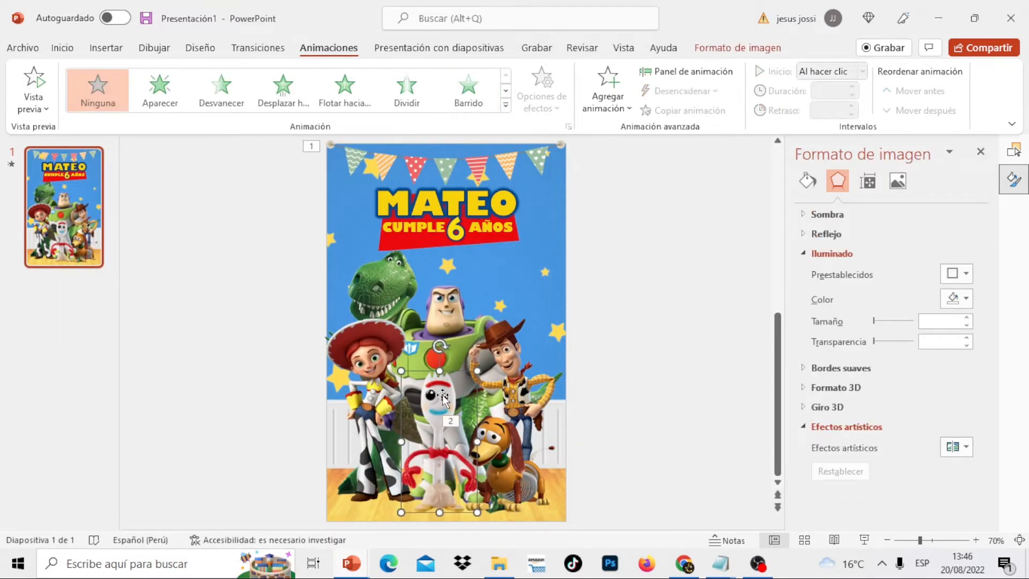
{"action": "left_click", "coordinate": [526, 366]}
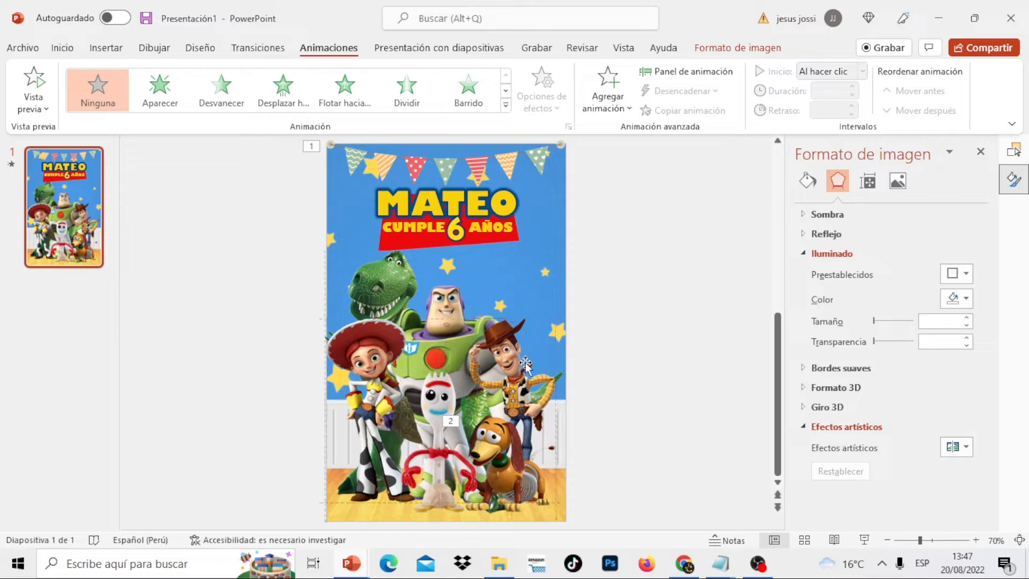
{"action": "left_click", "coordinate": [505, 105]}
{"action": "left_click", "coordinate": [406, 222]}
{"action": "key", "text": "Escape"}
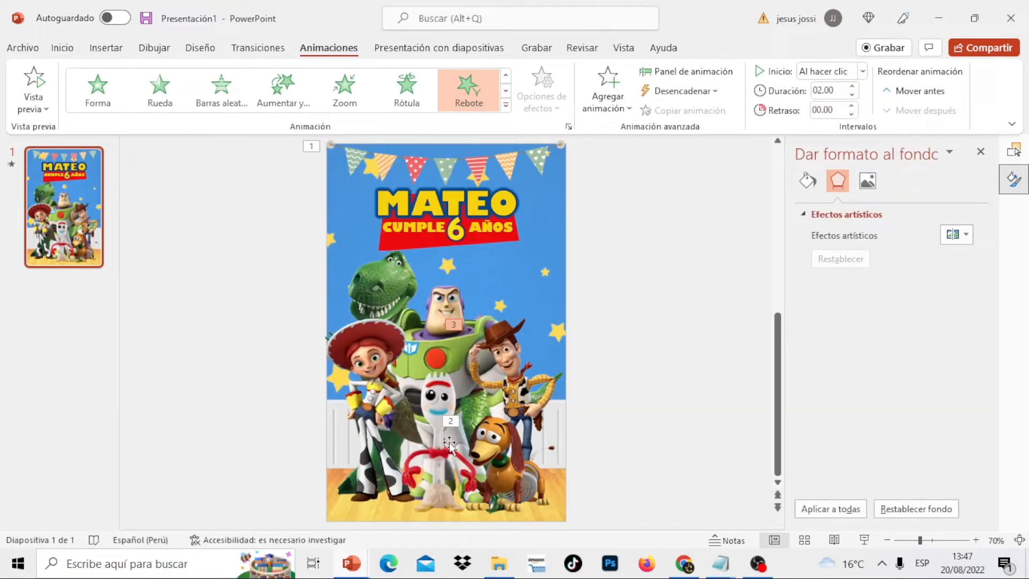
Apply the Rebote entrance animation to Forky and then to Jessie
{"action": "left_click", "coordinate": [437, 411]}
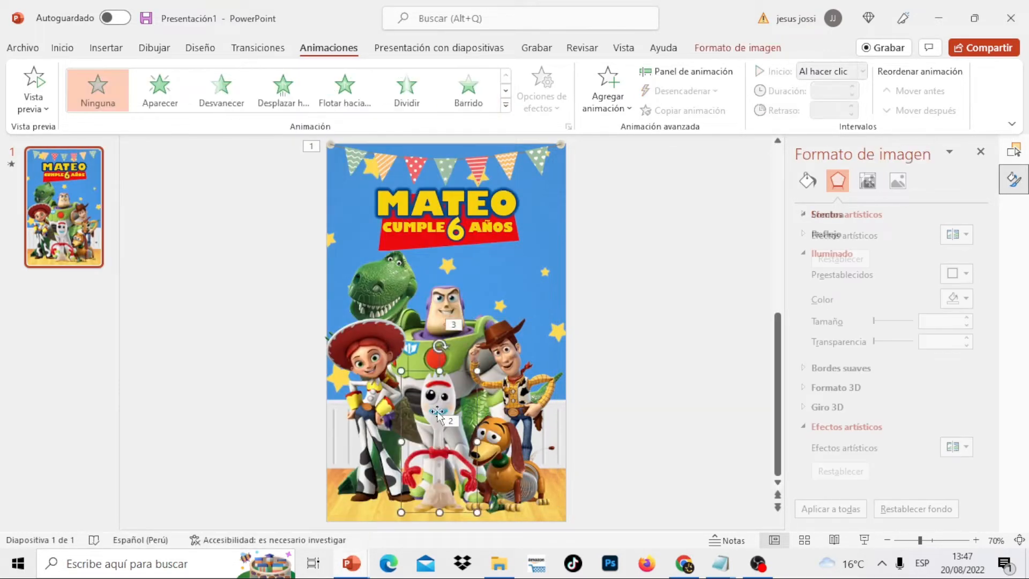
{"action": "left_click", "coordinate": [506, 107]}
{"action": "left_click", "coordinate": [404, 224]}
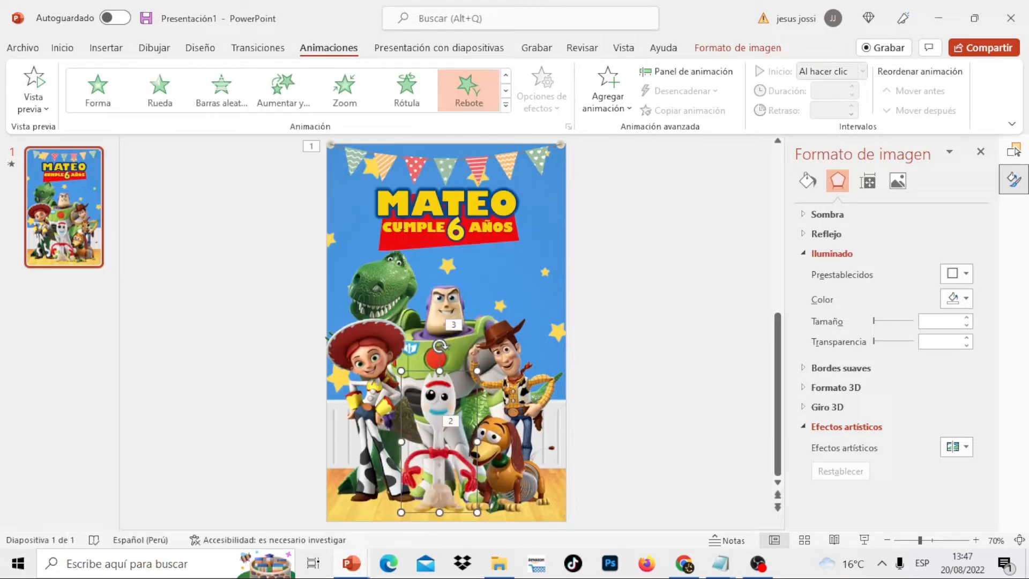
{"action": "key", "text": "Escape"}
{"action": "left_click", "coordinate": [364, 345]}
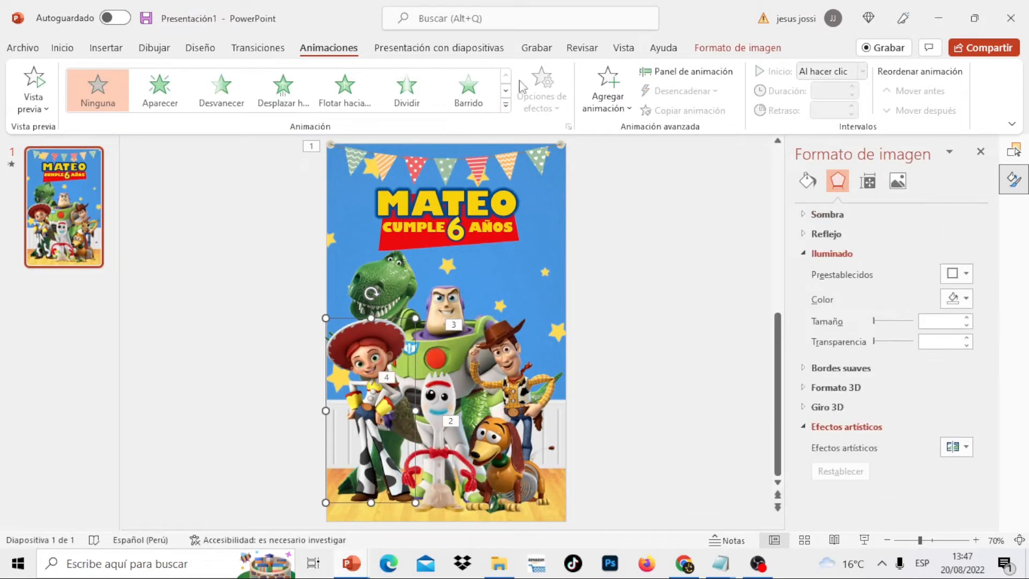
{"action": "left_click", "coordinate": [505, 107]}
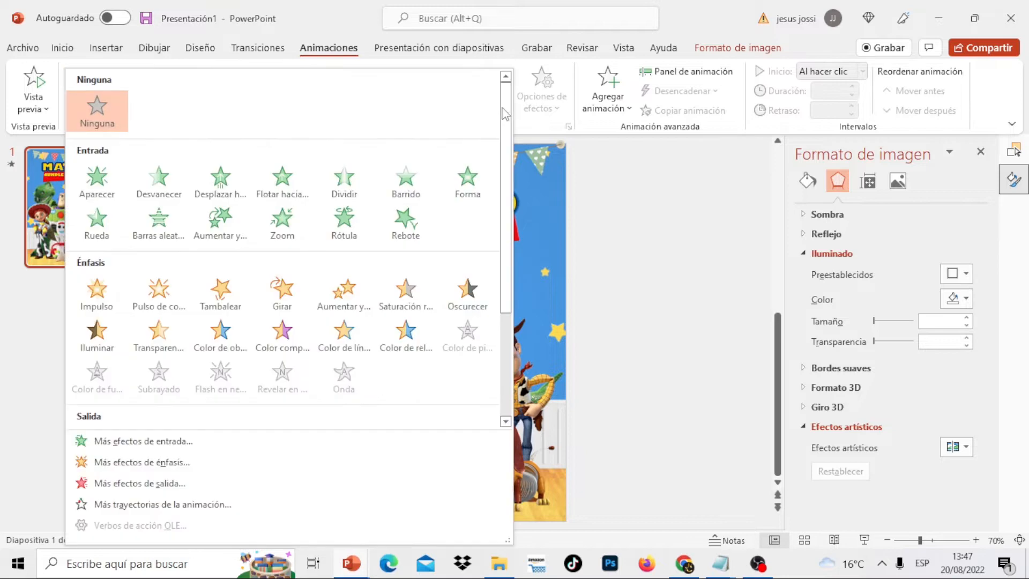
{"action": "left_click", "coordinate": [417, 211]}
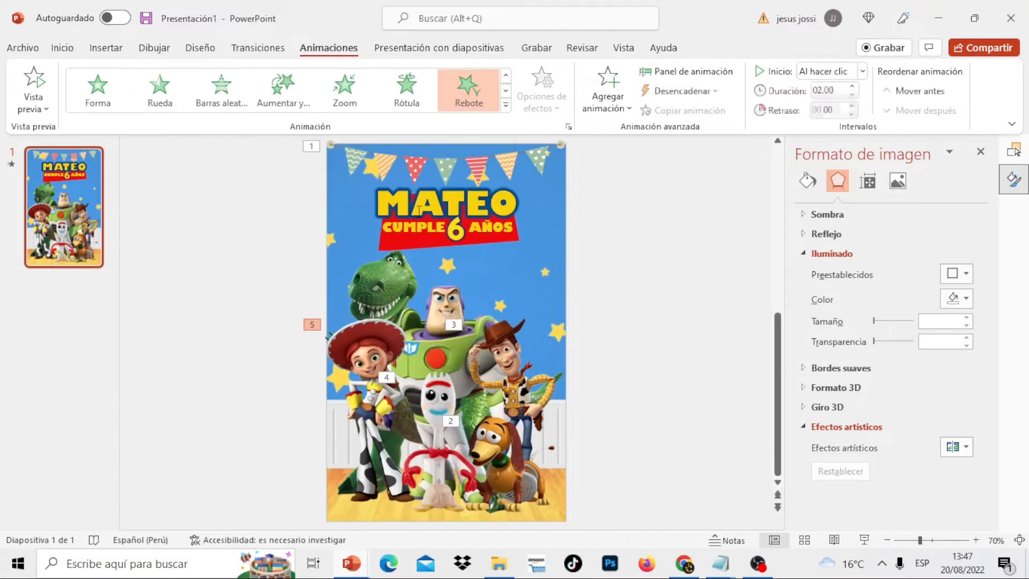
Apply the Rebote entrance animation to Buzz and then to Rex the green dinosaur
{"action": "left_click", "coordinate": [457, 292]}
{"action": "left_click", "coordinate": [505, 108]}
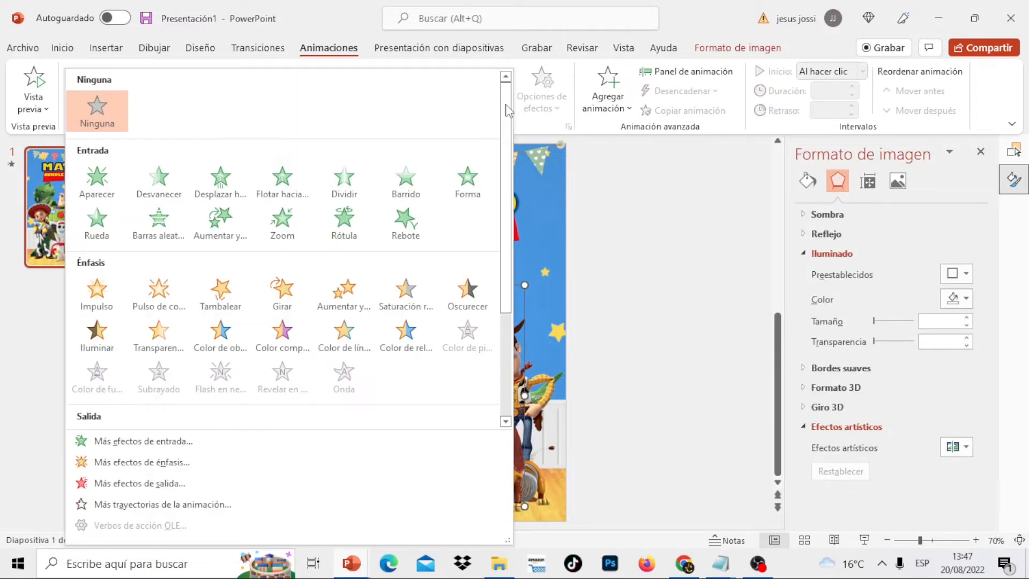
{"action": "left_click", "coordinate": [406, 220]}
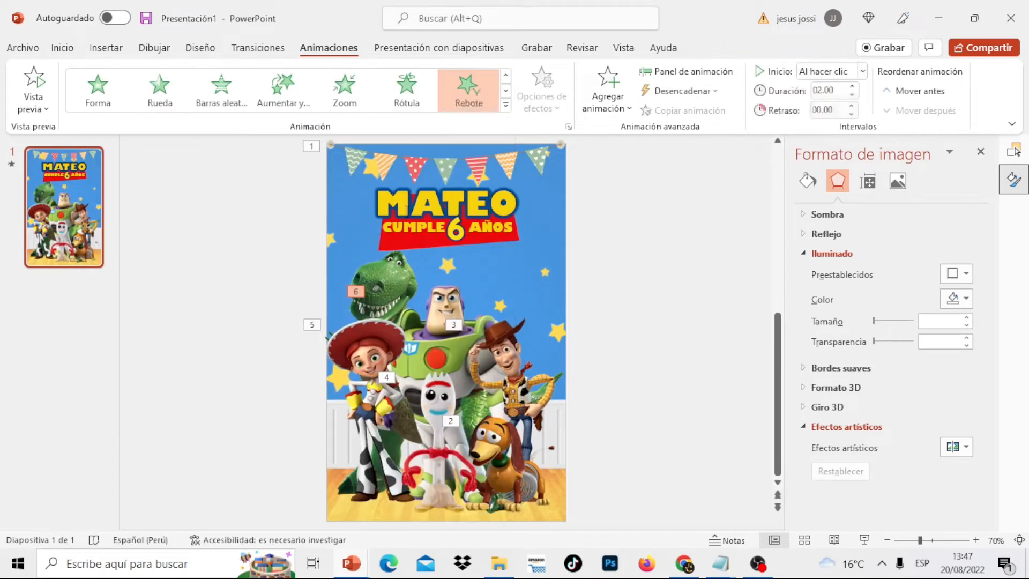
{"action": "left_click", "coordinate": [397, 283]}
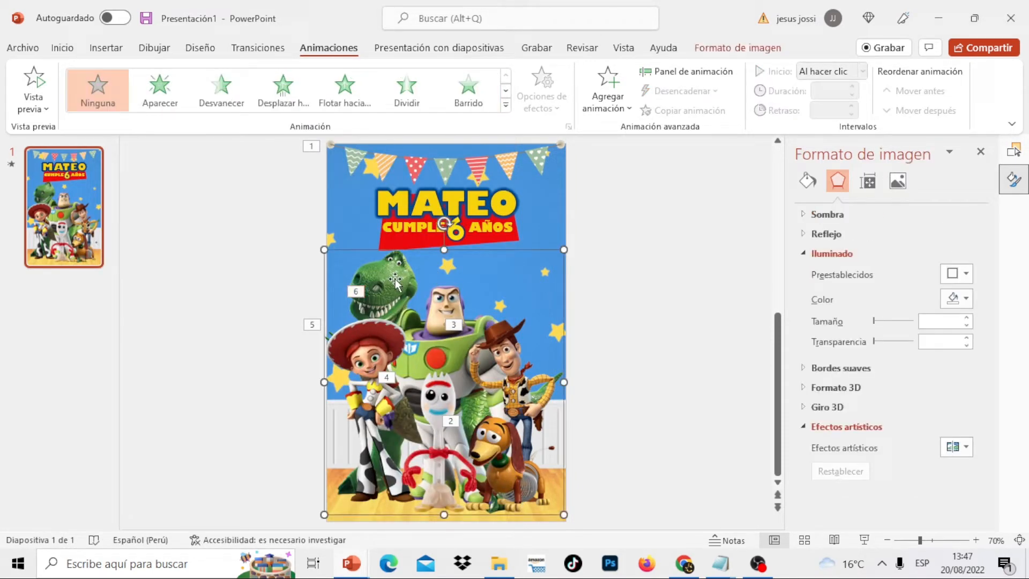
{"action": "left_click", "coordinate": [506, 104]}
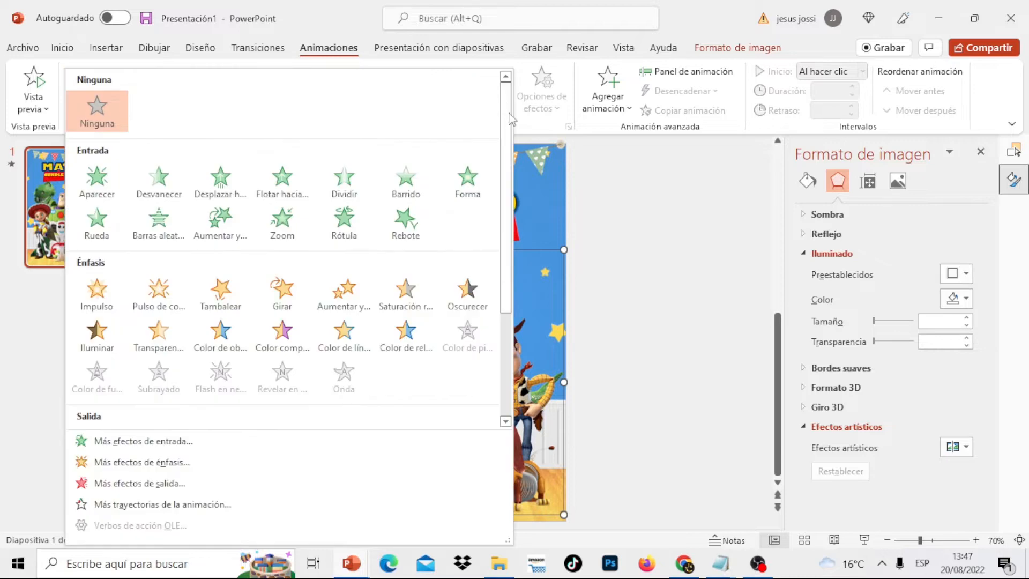
{"action": "left_click", "coordinate": [418, 219]}
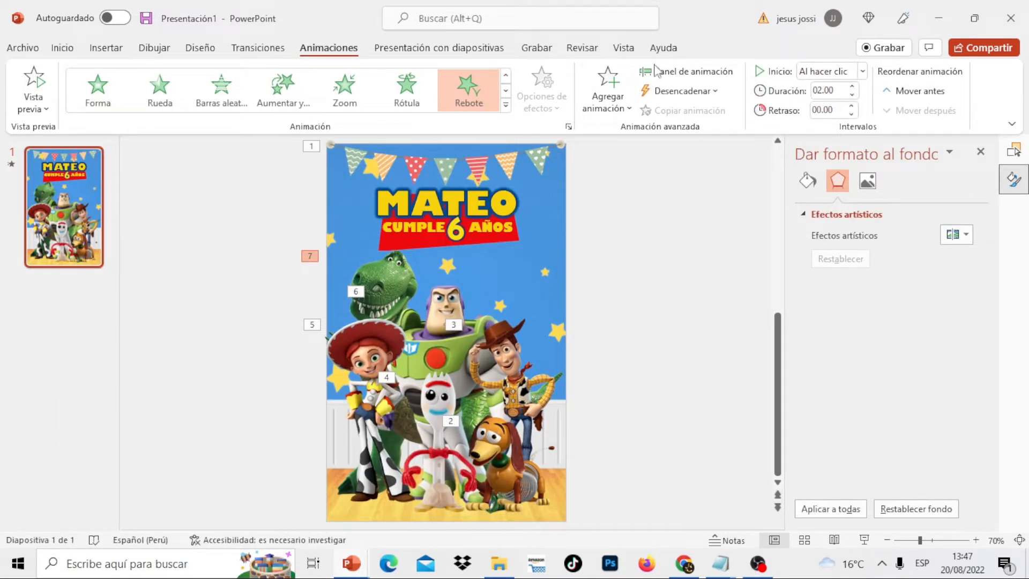
Show the list of slide animations and play the sequence starting from the pennant garland
{"action": "left_click", "coordinate": [690, 71]}
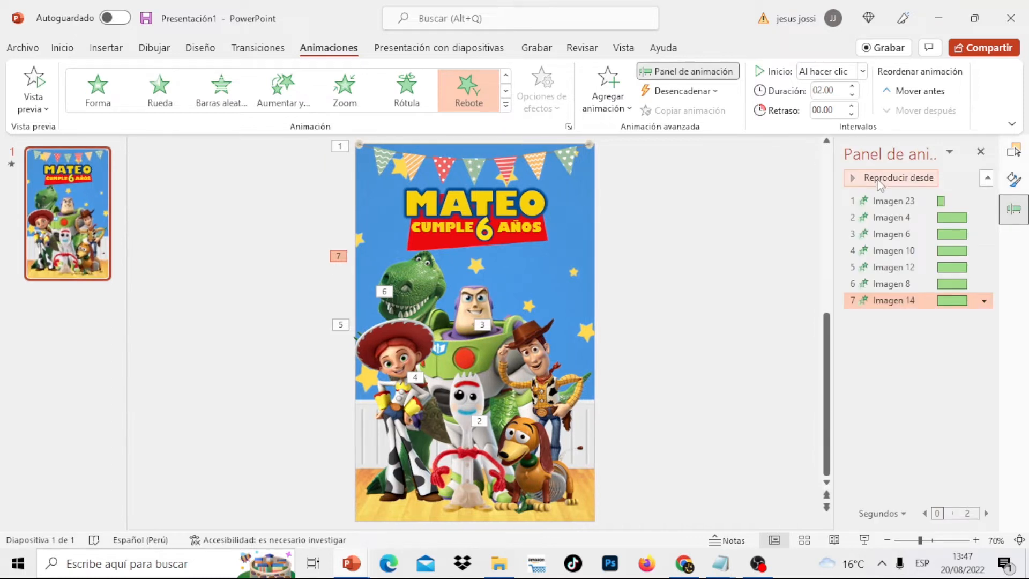
{"action": "left_click", "coordinate": [892, 201]}
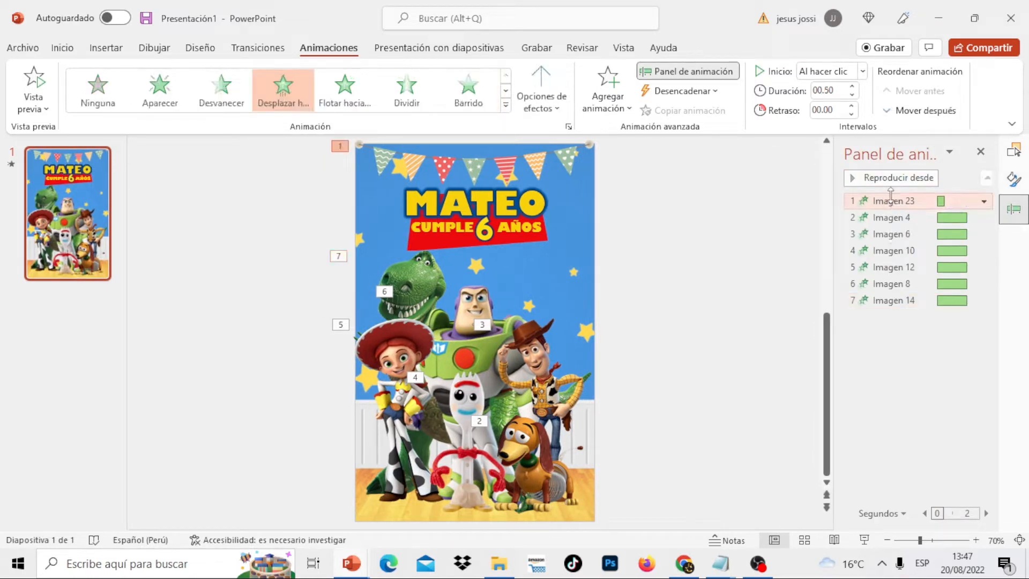
{"action": "left_click", "coordinate": [893, 179]}
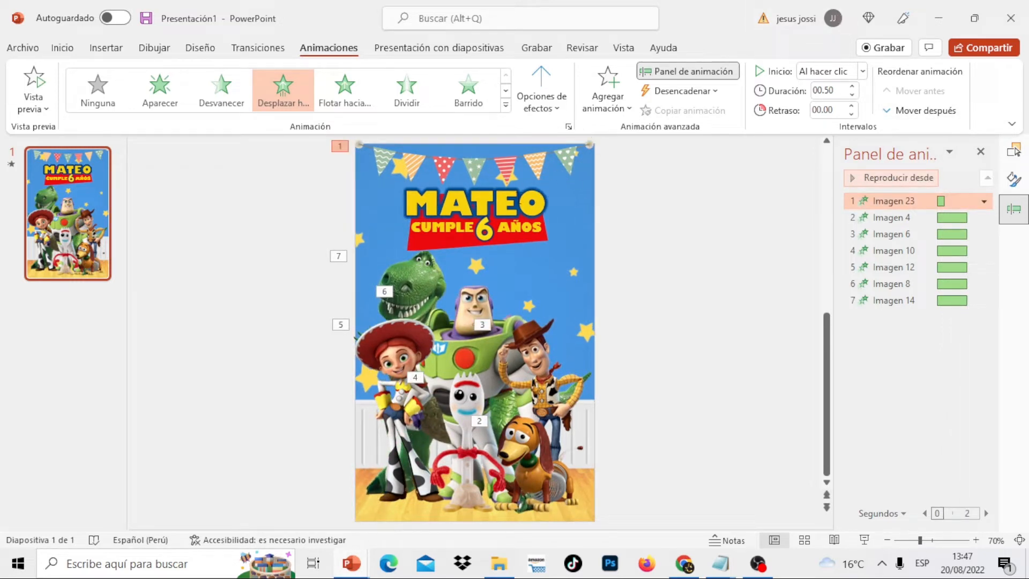
Apply the Desplazar hacia arriba entrance animation to the name title and then to the CUMPLE AÑOS text
{"action": "right_click", "coordinate": [518, 204]}
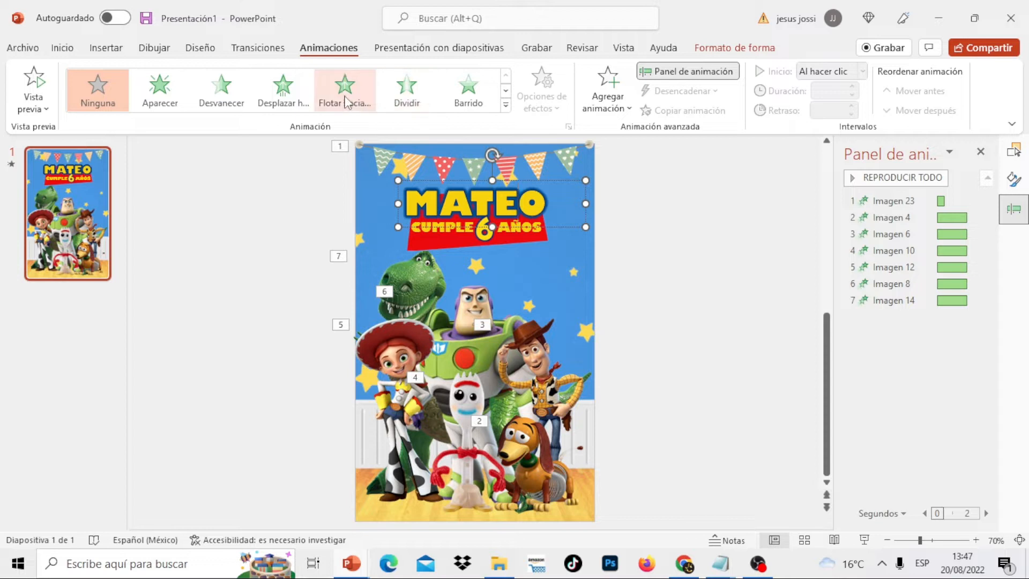
{"action": "left_click", "coordinate": [296, 91]}
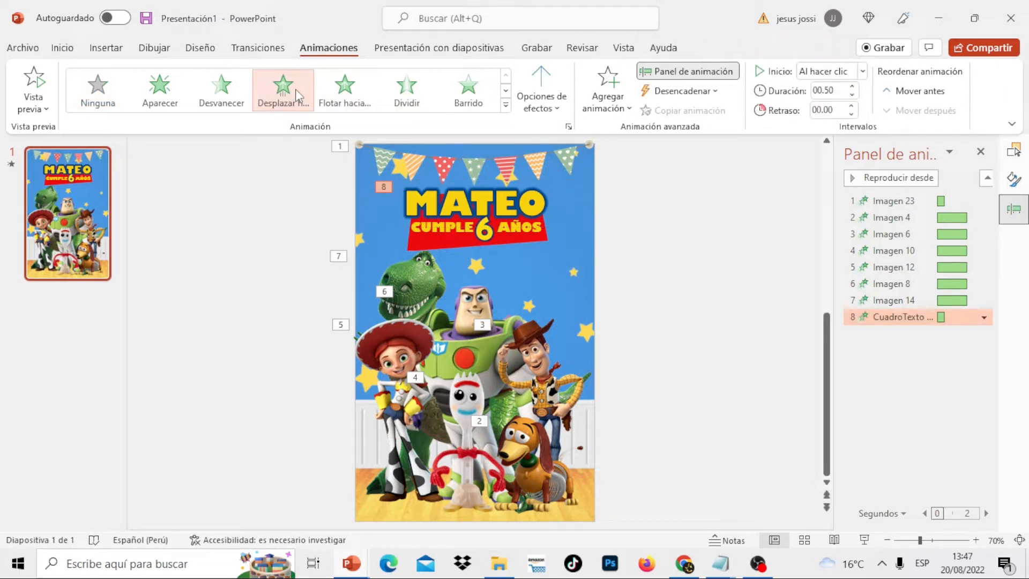
{"action": "left_click", "coordinate": [460, 234]}
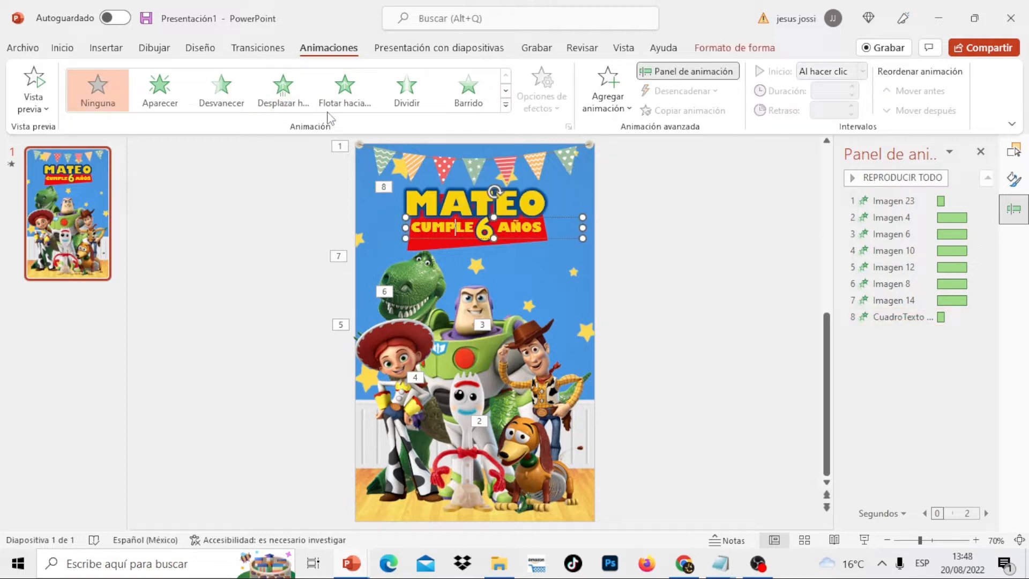
{"action": "left_click", "coordinate": [283, 92]}
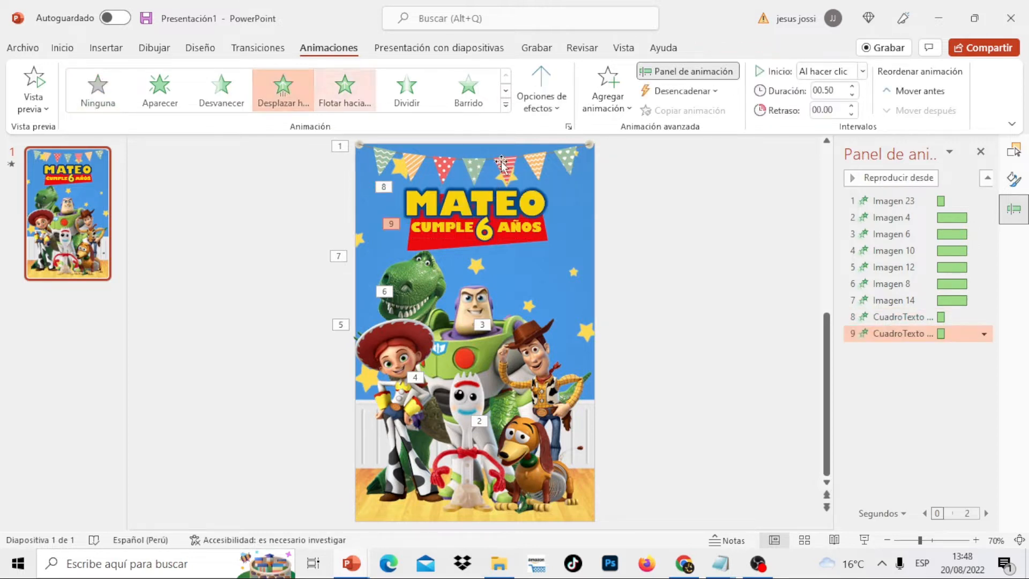
Apply the Desplazar hacia arriba entrance animation to the number 6 and then to the red banner
{"action": "left_click", "coordinate": [484, 243]}
{"action": "left_click", "coordinate": [287, 88]}
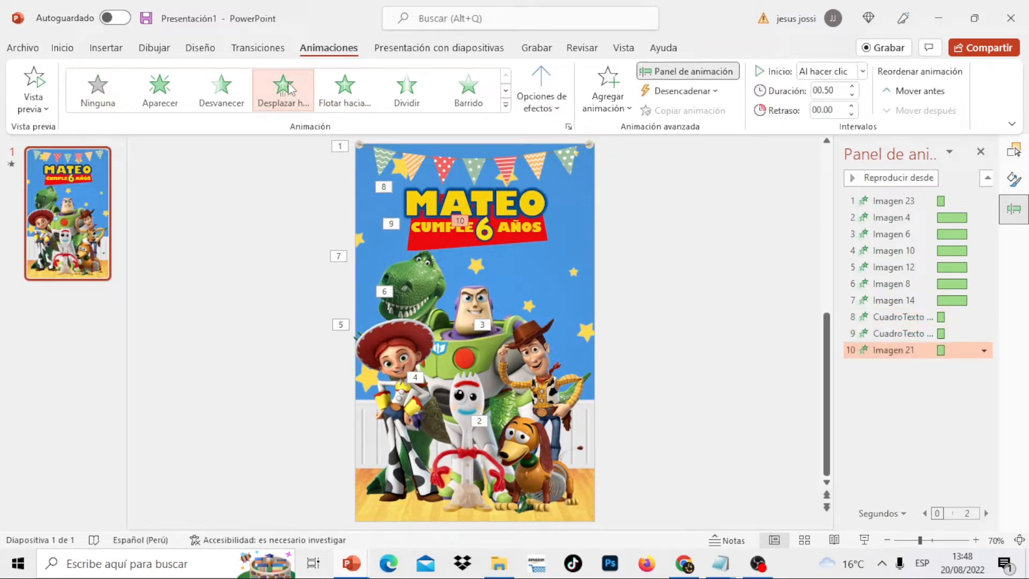
{"action": "left_click", "coordinate": [448, 238]}
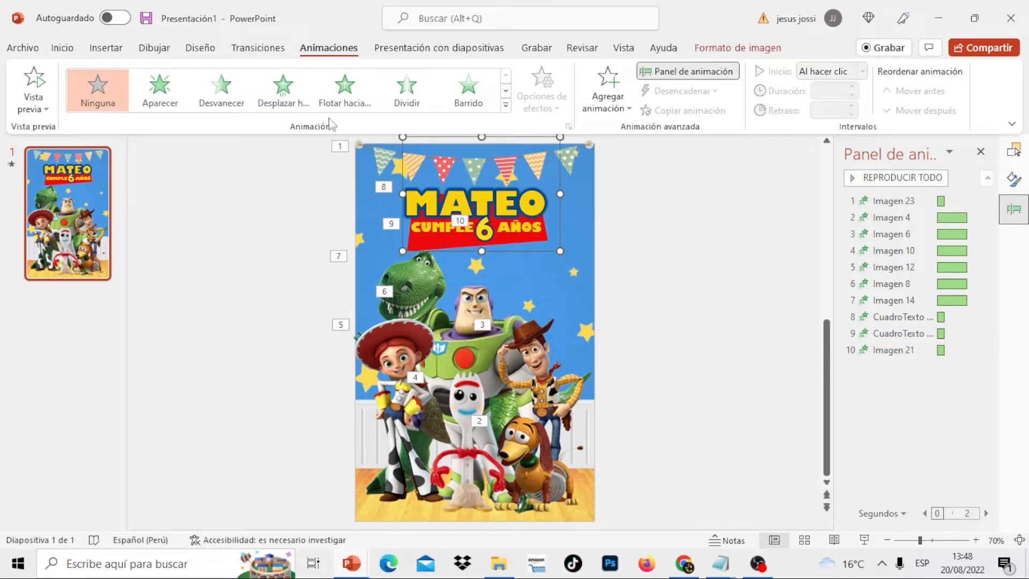
{"action": "left_click", "coordinate": [289, 99]}
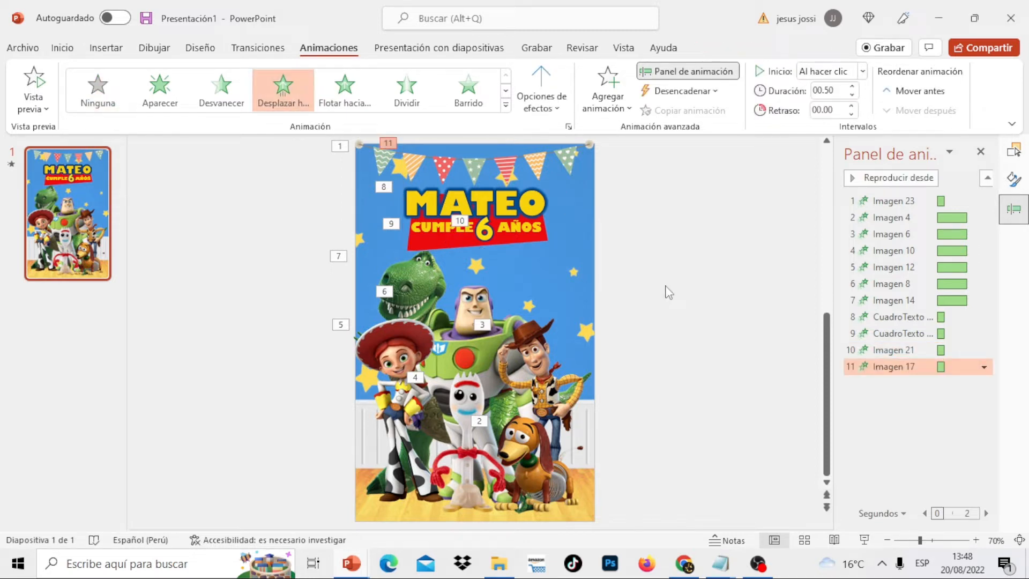
Preview the animations from the pennant garland onward and stop the playback partway
{"action": "left_click", "coordinate": [892, 200]}
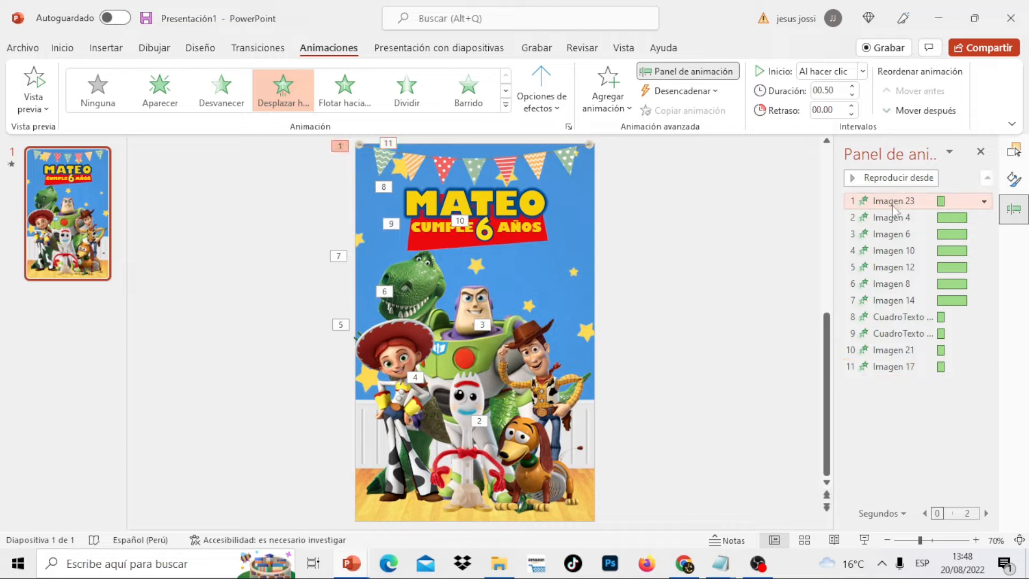
{"action": "left_click", "coordinate": [892, 177]}
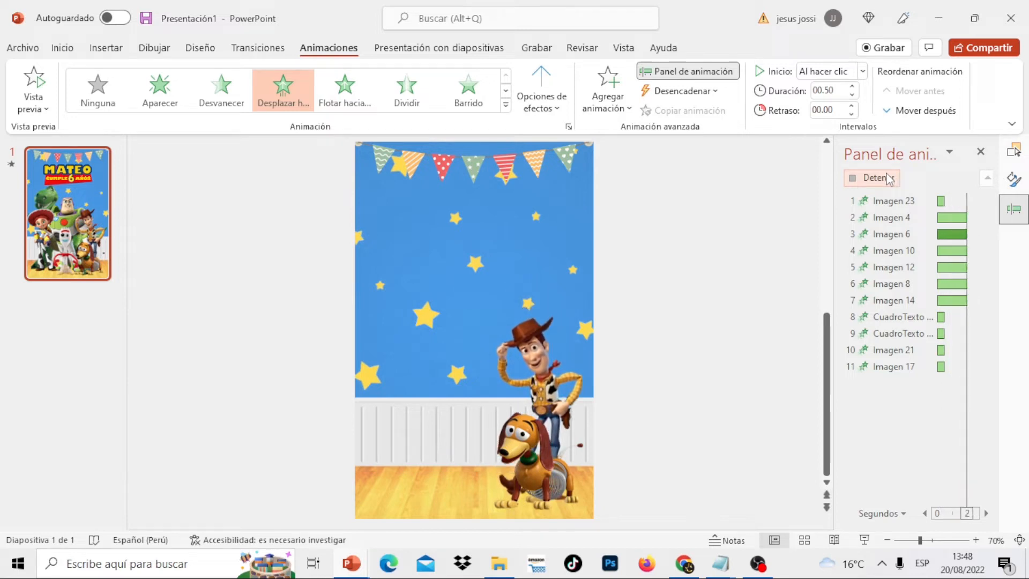
{"action": "left_click", "coordinate": [890, 177]}
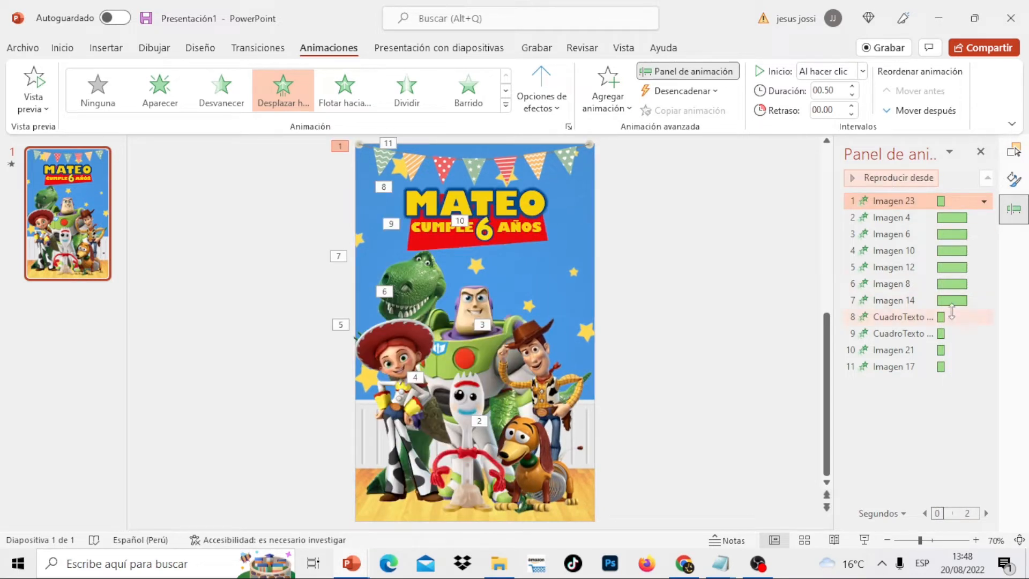
Move both text animations directly after the Slinky dog's, with CUMPLE AÑOS before the name title, and preview the sequence from the garland
{"action": "left_click", "coordinate": [930, 322]}
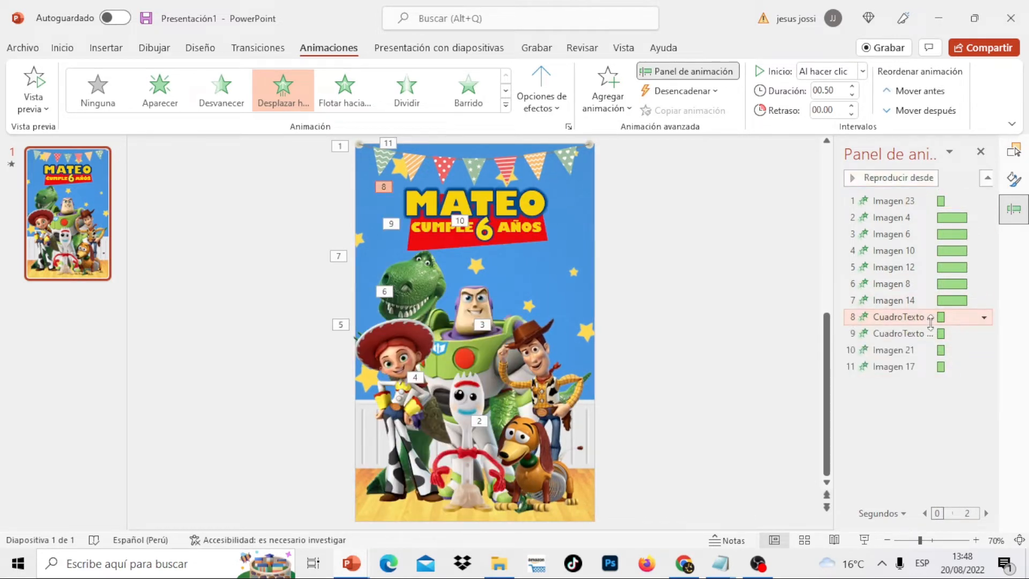
{"action": "left_click_drag", "start_coordinate": [925, 226], "coordinate": [926, 228]}
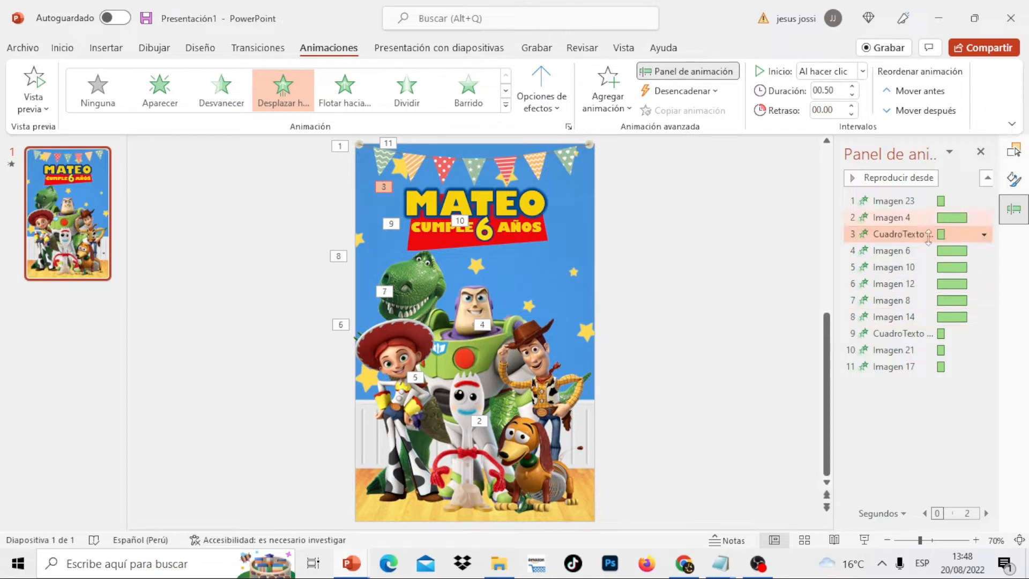
{"action": "left_click", "coordinate": [923, 332]}
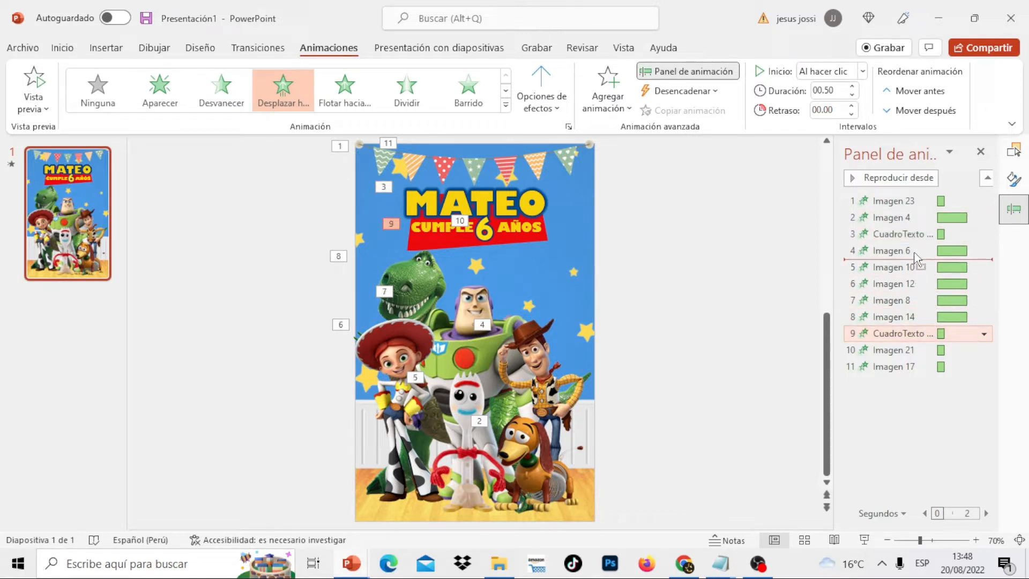
{"action": "left_click_drag", "start_coordinate": [912, 241], "coordinate": [912, 241]}
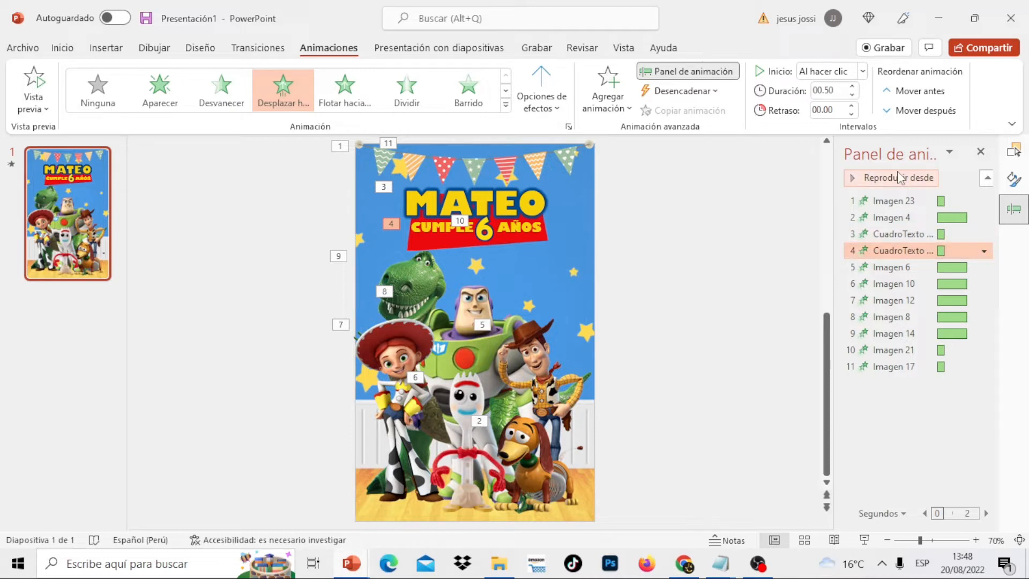
{"action": "left_click", "coordinate": [988, 180]}
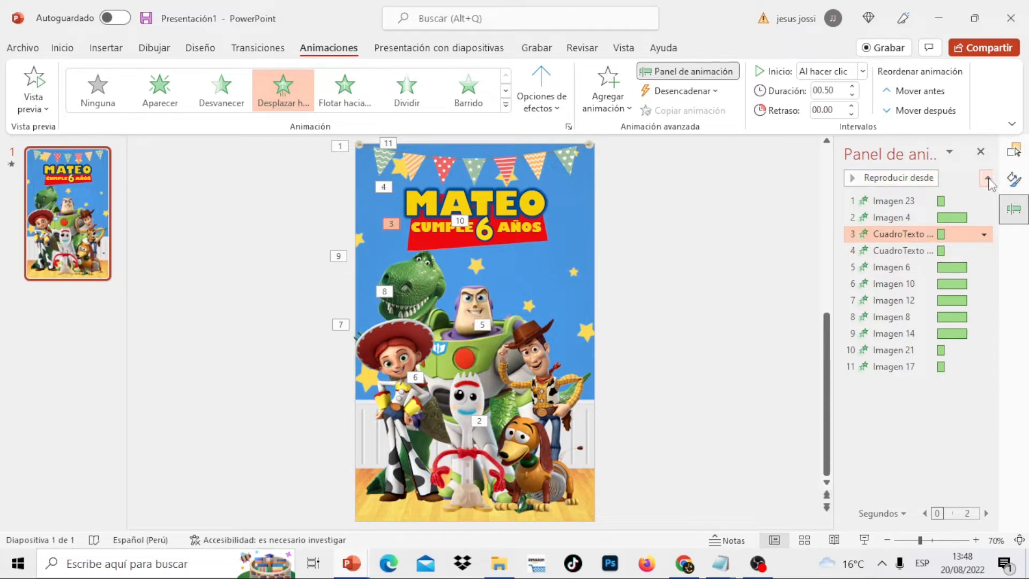
{"action": "left_click", "coordinate": [903, 202]}
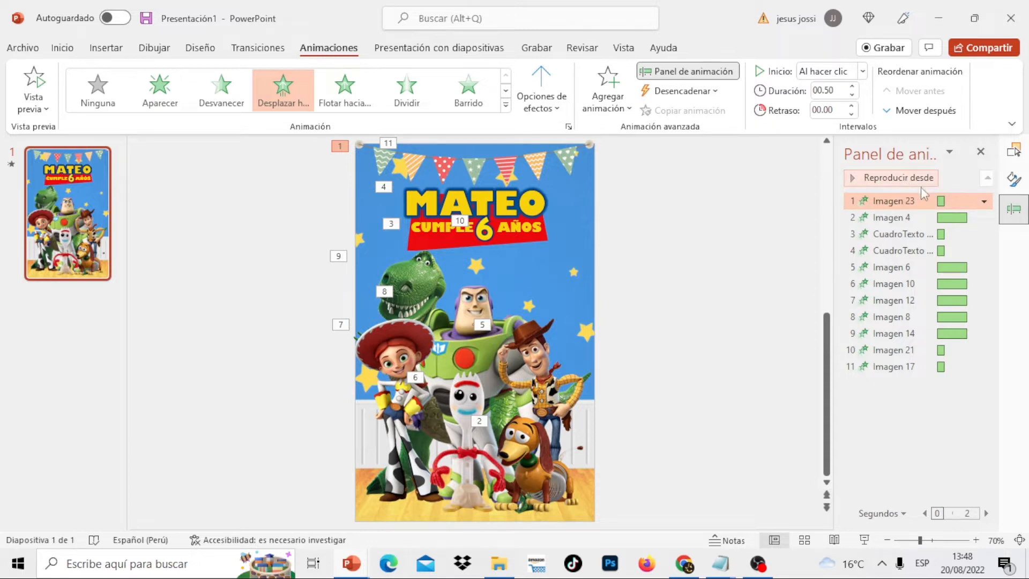
{"action": "left_click", "coordinate": [900, 177]}
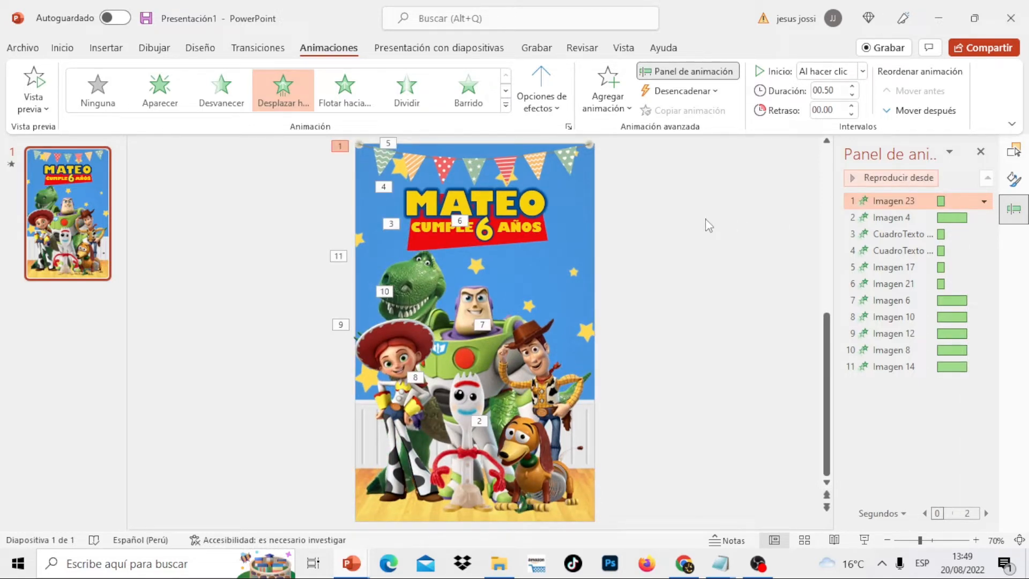
Shrink Jessie slightly from her upper-left corner and deselect her
{"action": "left_click", "coordinate": [409, 346]}
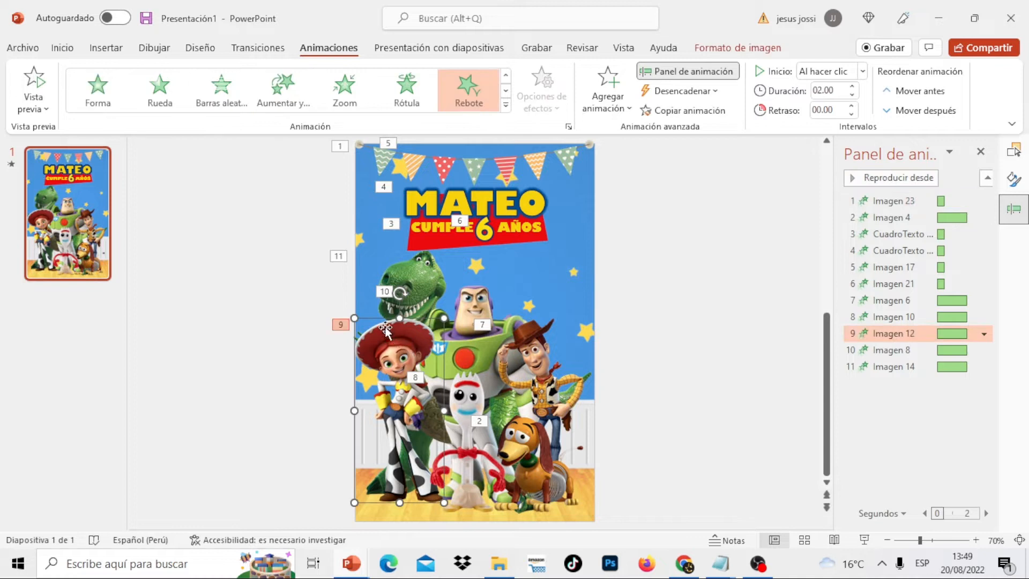
{"action": "left_click_drag", "start_coordinate": [354, 318], "coordinate": [364, 329]}
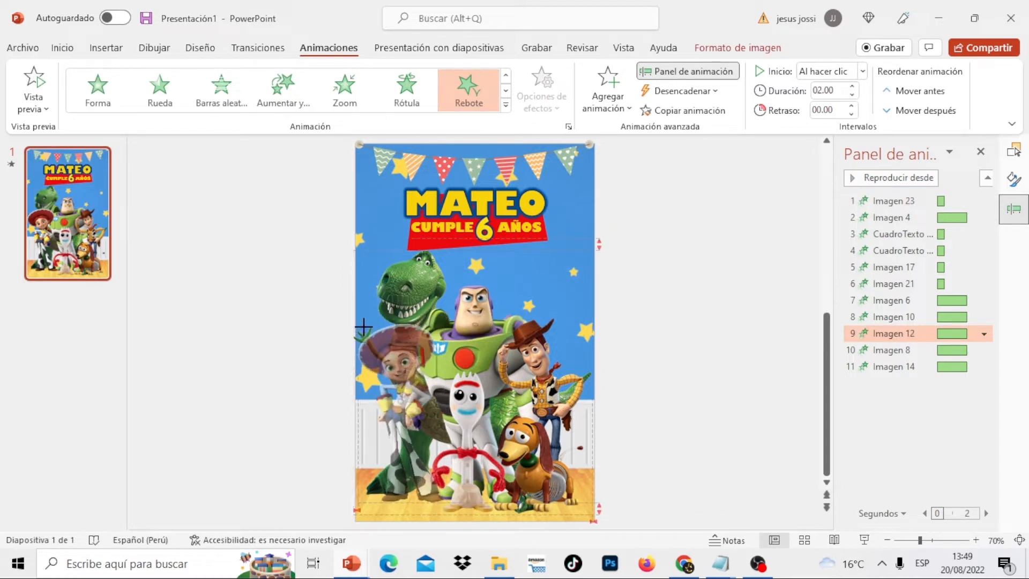
{"action": "left_click", "coordinate": [732, 250]}
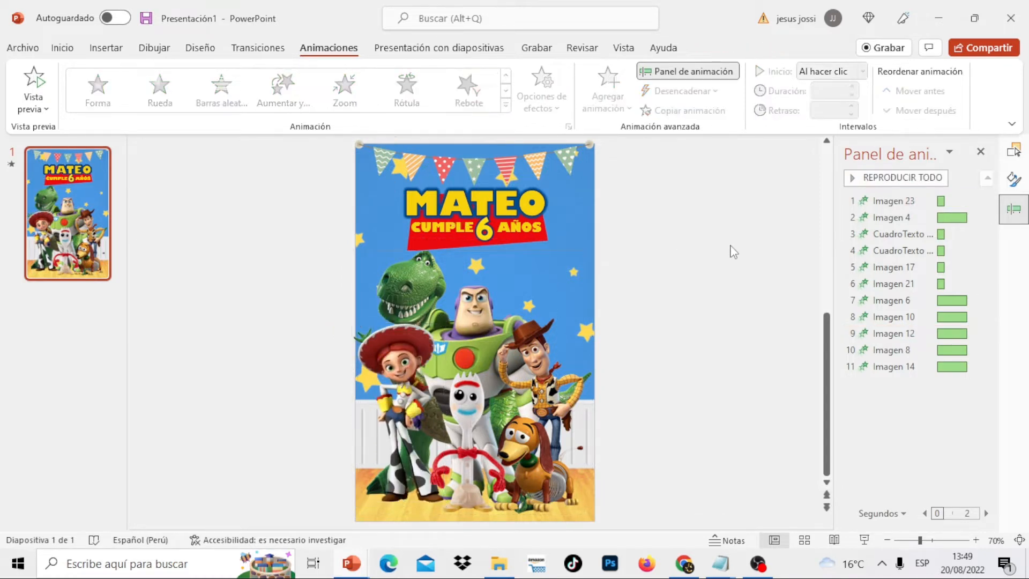
Set the Rebote animation duration to 1.50 seconds for the Slinky dog, Woody, Forky, Jessie, Buzz and Rex
{"action": "left_click", "coordinate": [908, 217]}
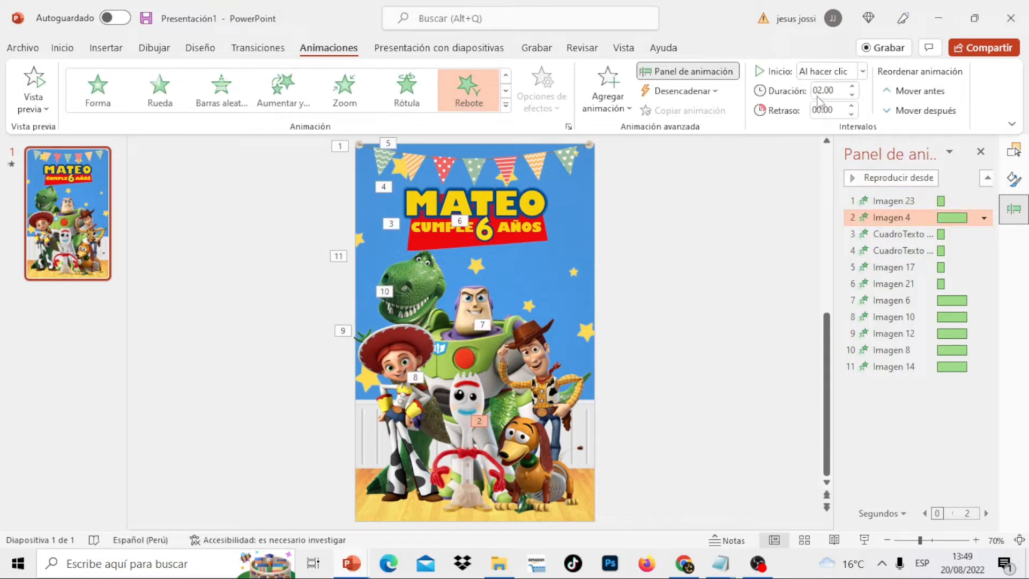
{"action": "left_click", "coordinate": [852, 95]}
{"action": "left_click", "coordinate": [940, 299]}
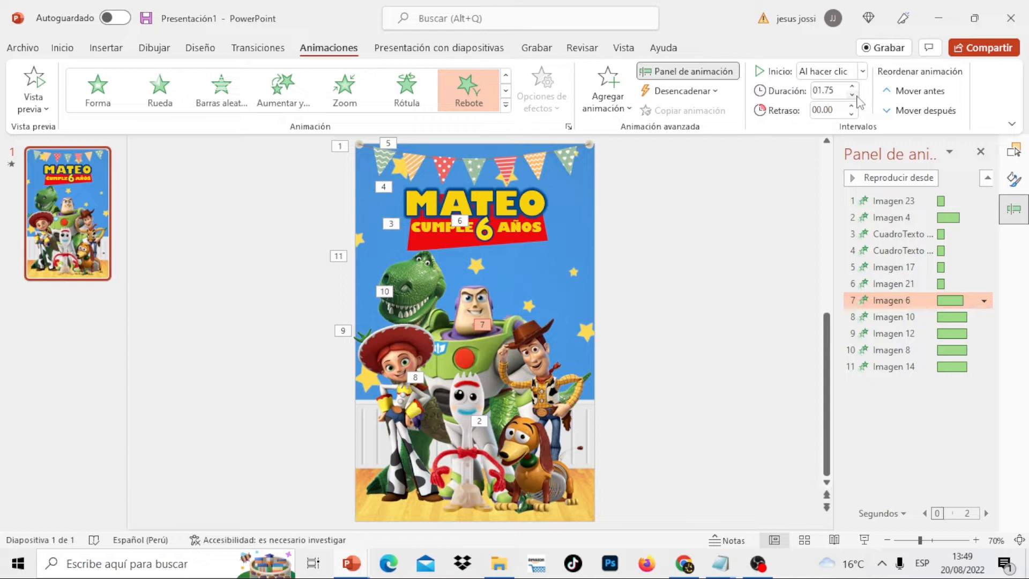
{"action": "left_click", "coordinate": [905, 331]}
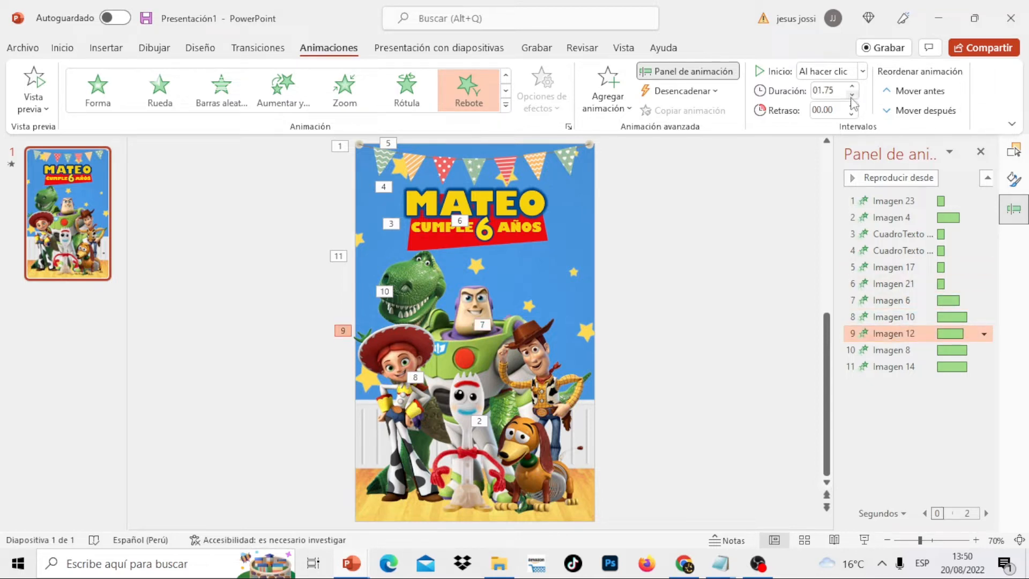
{"action": "left_click", "coordinate": [911, 317]}
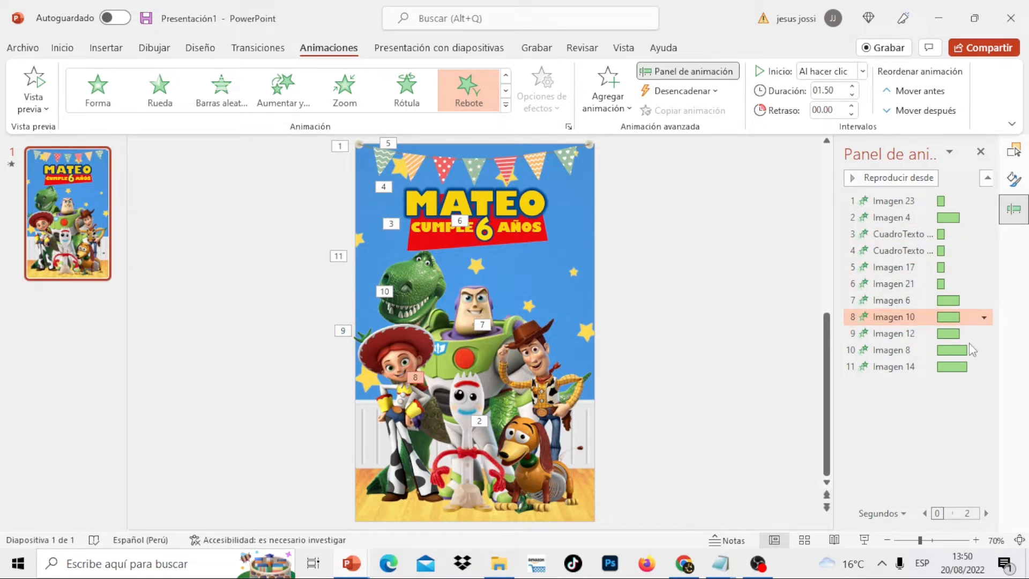
{"action": "left_click", "coordinate": [925, 336]}
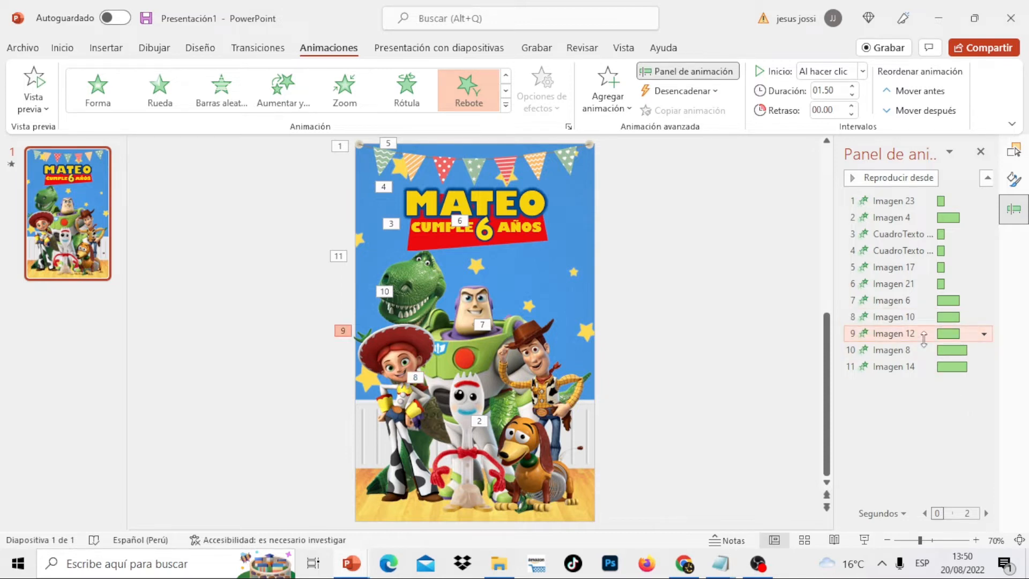
{"action": "left_click", "coordinate": [923, 349]}
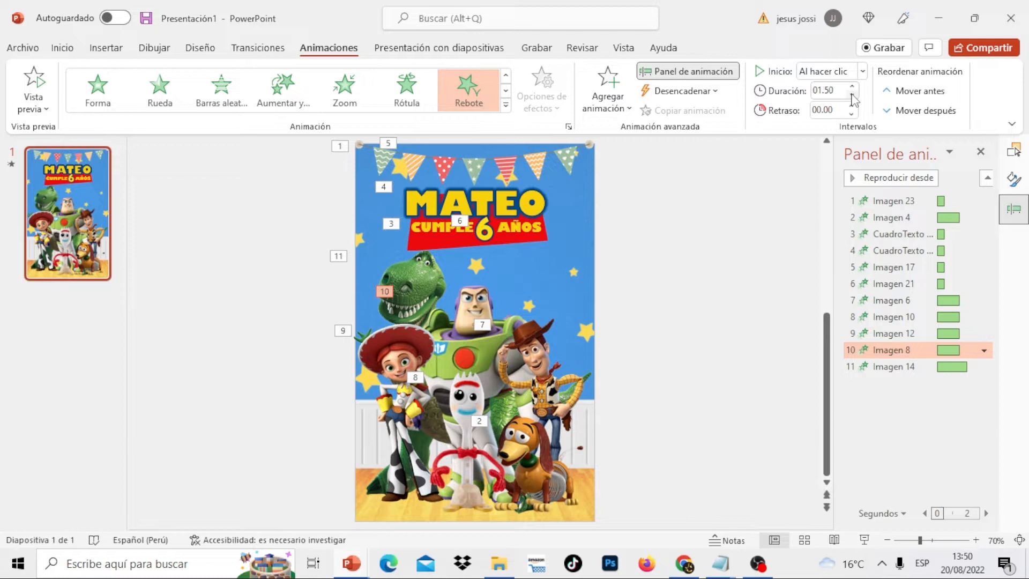
{"action": "left_click", "coordinate": [916, 367]}
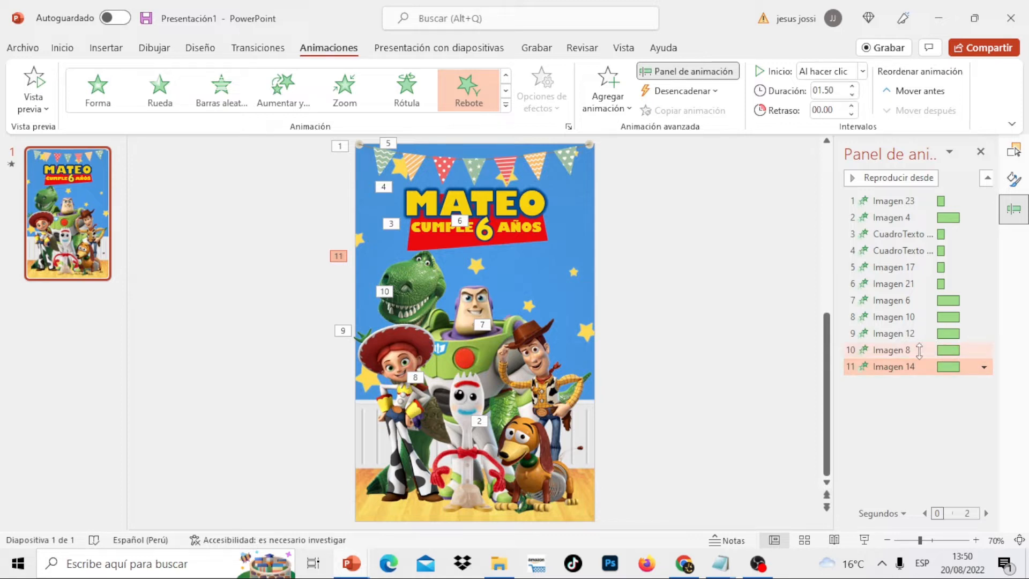
Check the duration of the second-to-last animation and look through the image files in the material toy story folder
{"action": "left_click", "coordinate": [919, 351]}
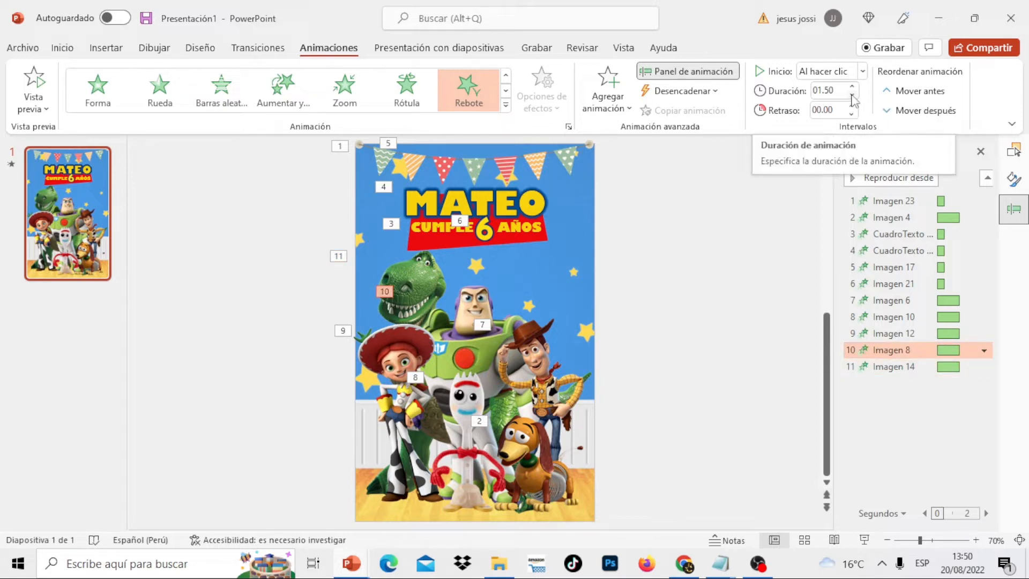
{"action": "left_click", "coordinate": [793, 259]}
{"action": "mouse_move", "coordinate": [509, 573]}
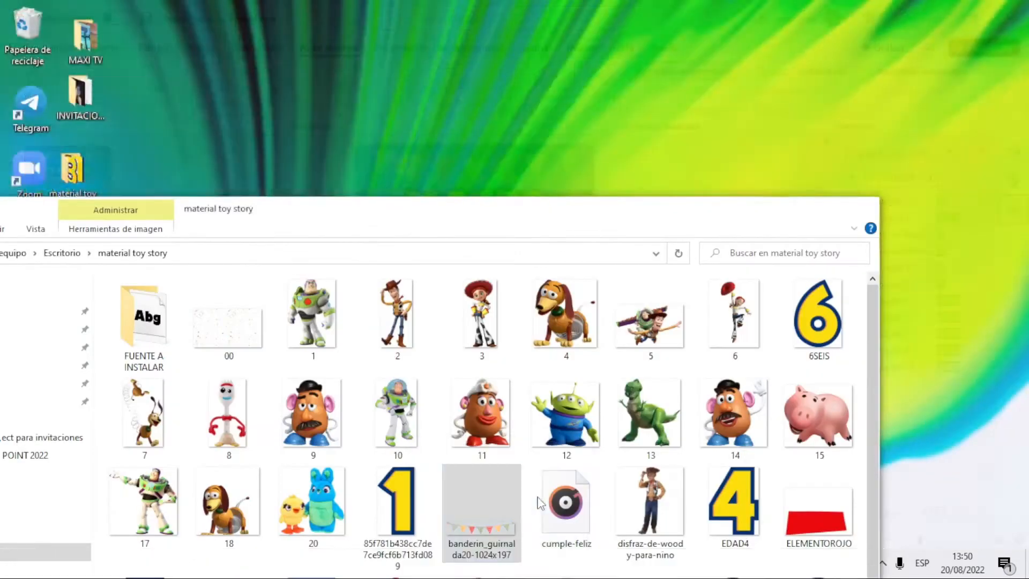
{"action": "left_click", "coordinate": [540, 503]}
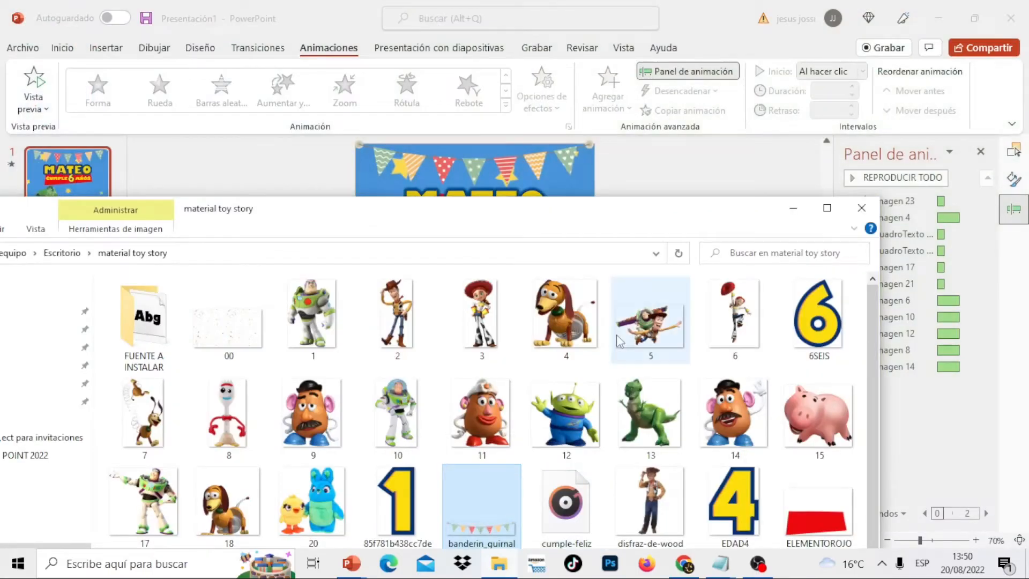
{"action": "left_click_drag", "start_coordinate": [572, 220], "coordinate": [590, 80]}
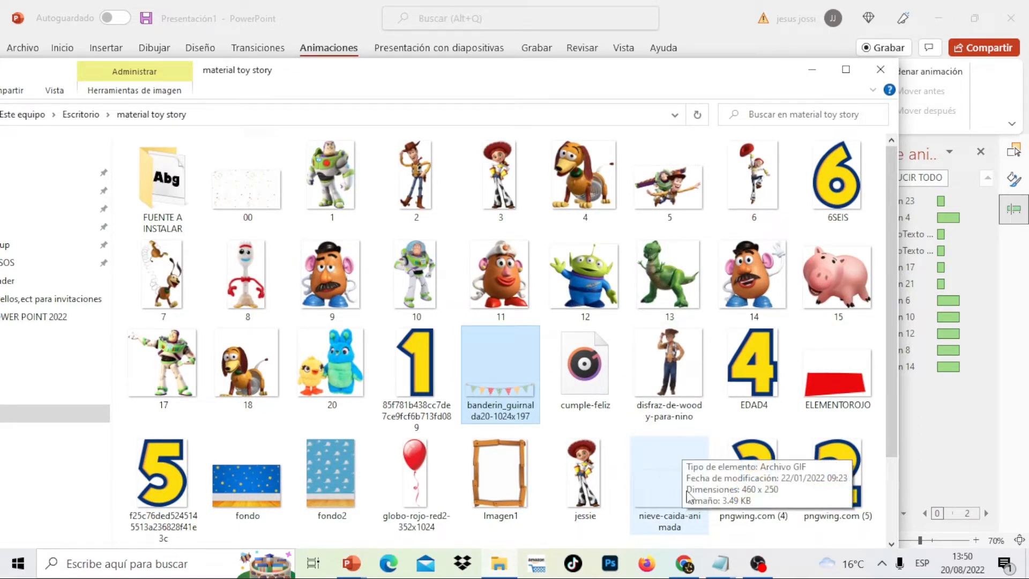
{"action": "mouse_move", "coordinate": [896, 344]}
{"action": "left_mouse_down"}
{"action": "mouse_move", "coordinate": [909, 472]}
{"action": "mouse_move", "coordinate": [900, 335]}
{"action": "left_mouse_up"}
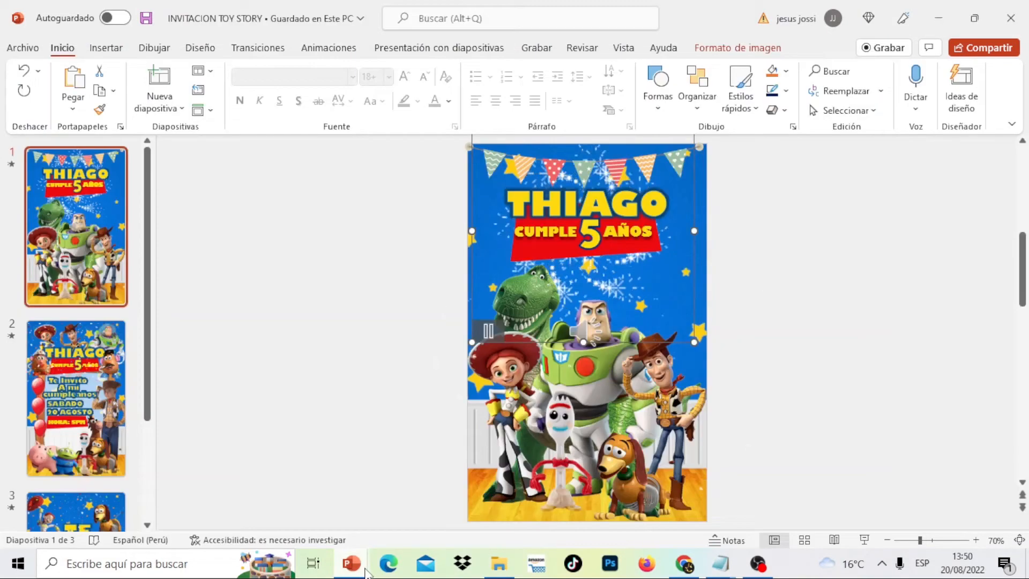
Copy the fireworks GIF from the INVITACION TOY STORY presentation into Presentación1 and position it below the top of the pennant garland
{"action": "mouse_move", "coordinate": [365, 569]}
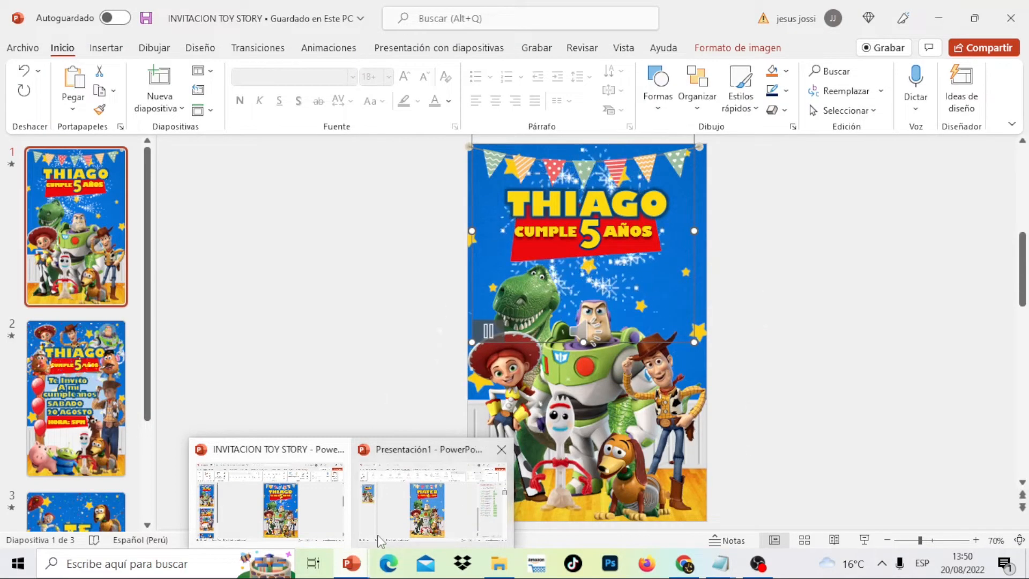
{"action": "left_click", "coordinate": [399, 496]}
{"action": "right_click", "coordinate": [538, 283]}
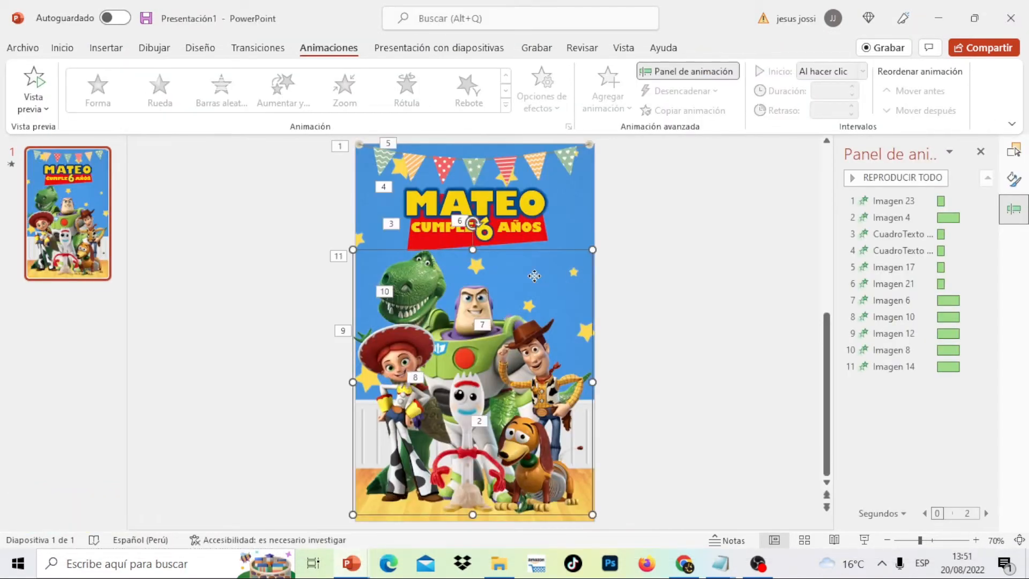
{"action": "left_click", "coordinate": [572, 285]}
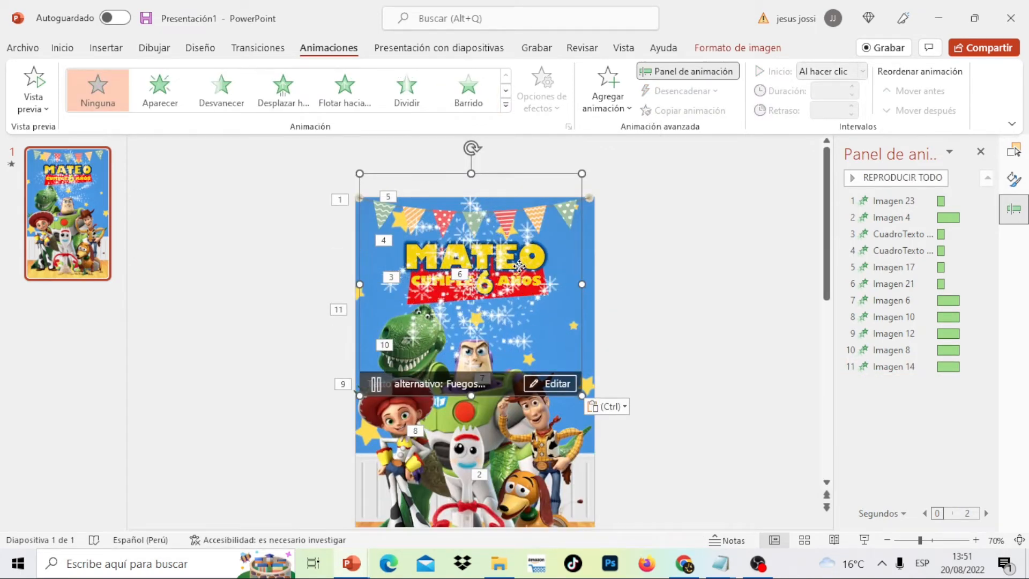
{"action": "left_click_drag", "start_coordinate": [519, 266], "coordinate": [520, 279]}
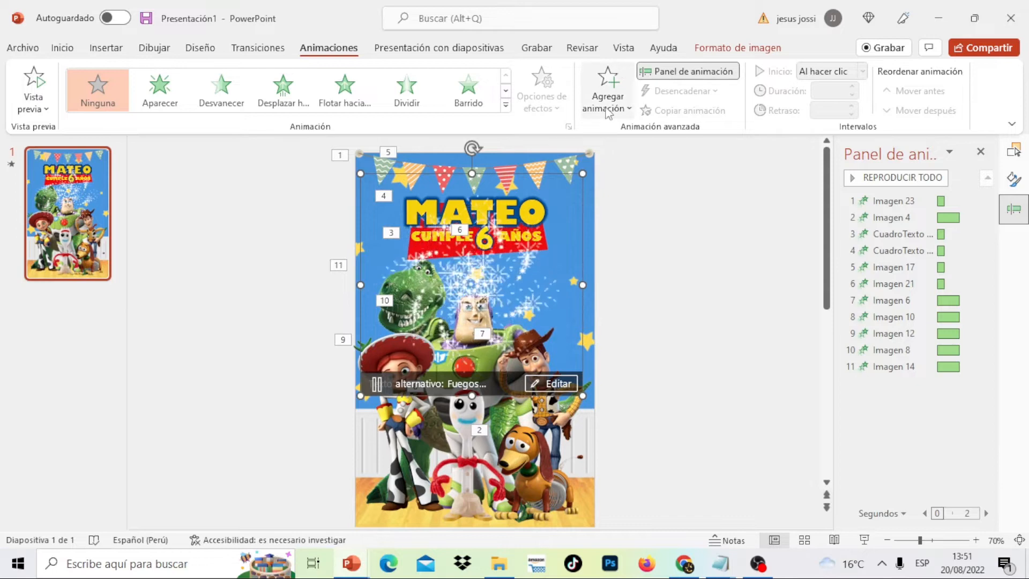
{"action": "scroll", "coordinate": [513, 239], "scroll_direction": "down", "scroll_amount": 1}
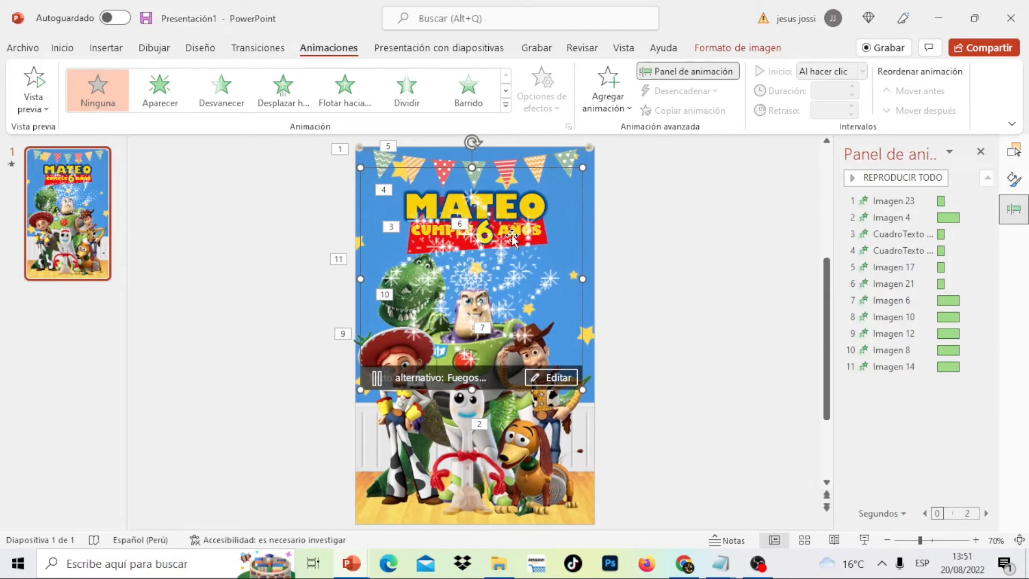
Send the fireworks GIF behind all the characters, texts and other images, then deselect it
{"action": "left_click", "coordinate": [105, 48]}
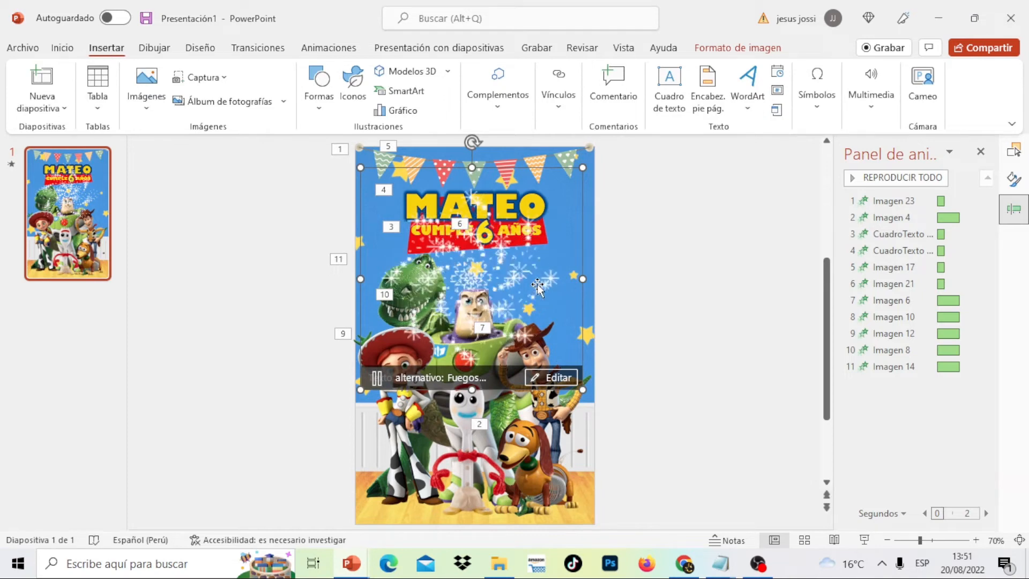
{"action": "double_click", "coordinate": [543, 242]}
{"action": "left_click_drag", "start_coordinate": [523, 272], "coordinate": [576, 266]}
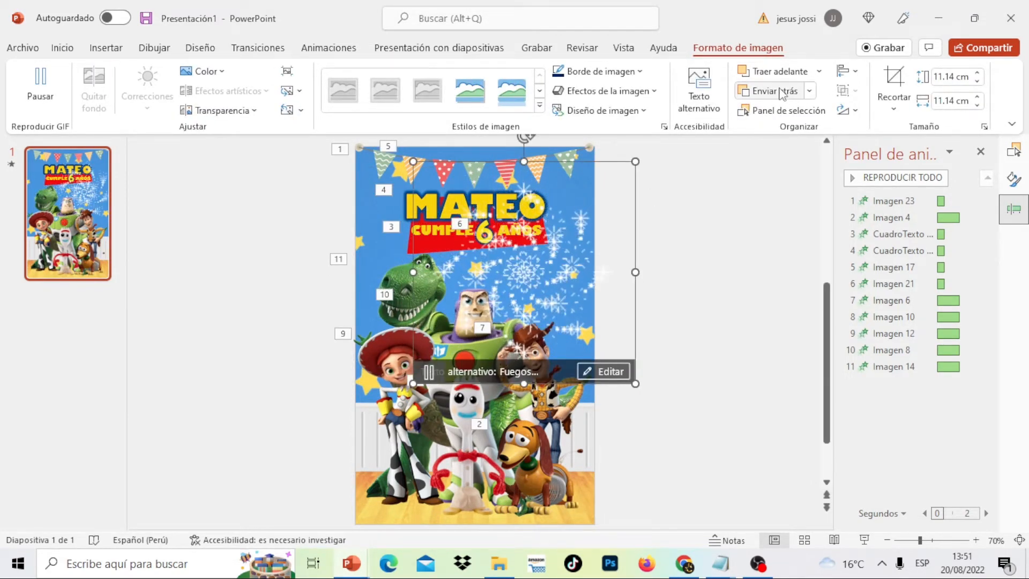
{"action": "left_click", "coordinate": [783, 94]}
{"action": "left_click", "coordinate": [783, 94]}
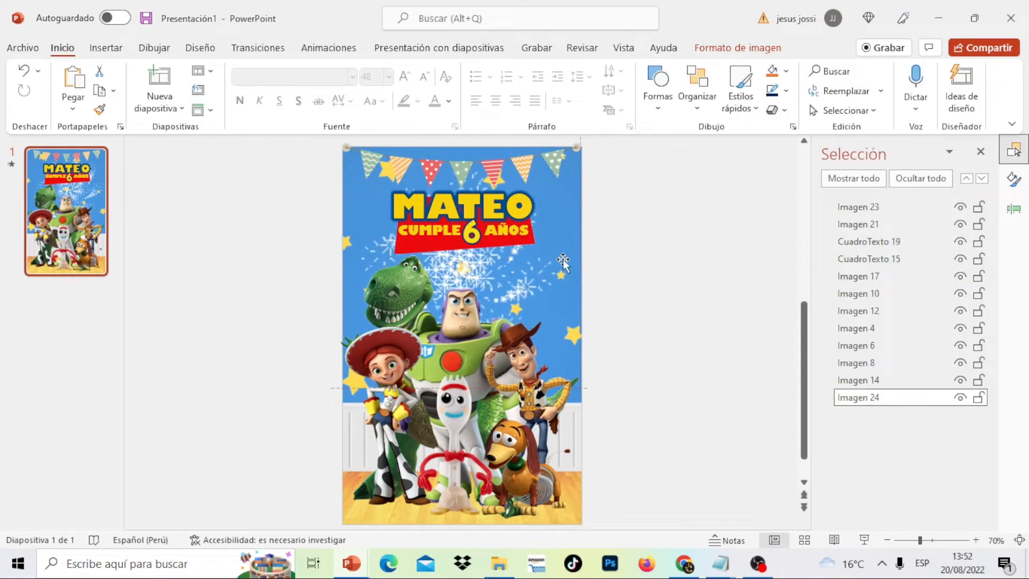
{"action": "left_click", "coordinate": [669, 266]}
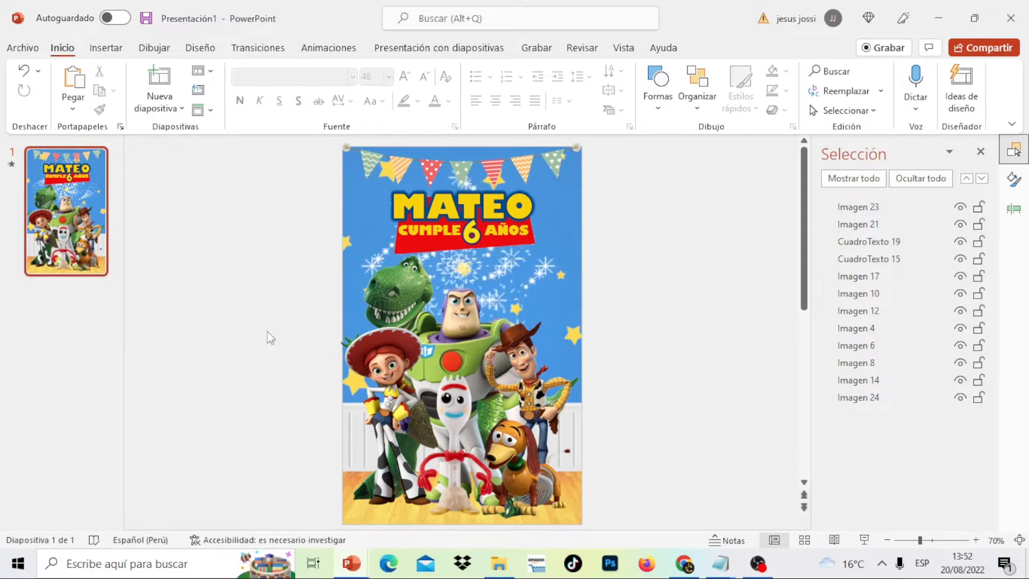
Insert the nieve-caida-animada GIF from the material toy story folder onto the slide, 12 cm wide, and deselect it
{"action": "mouse_move", "coordinate": [499, 563]}
{"action": "left_click", "coordinate": [542, 464]}
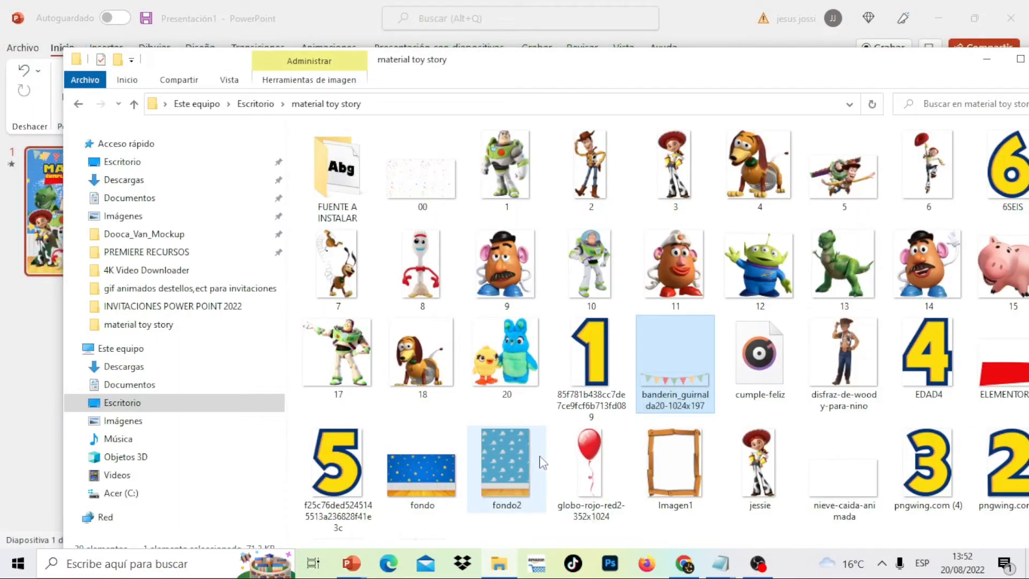
{"action": "left_click_drag", "start_coordinate": [809, 69], "coordinate": [173, 0]}
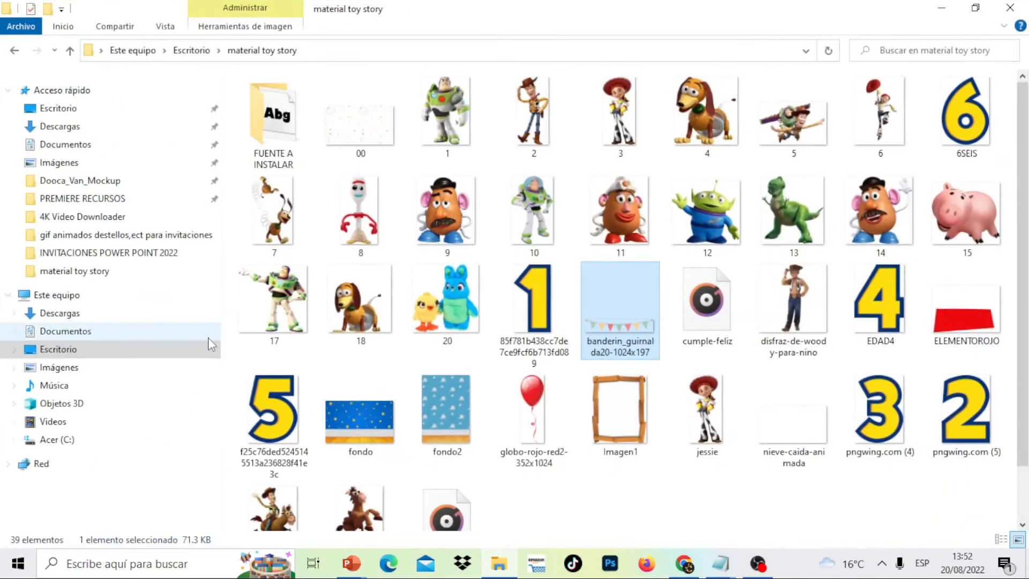
{"action": "left_click", "coordinate": [976, 8]}
{"action": "left_click_drag", "start_coordinate": [699, 71], "coordinate": [89, 65]}
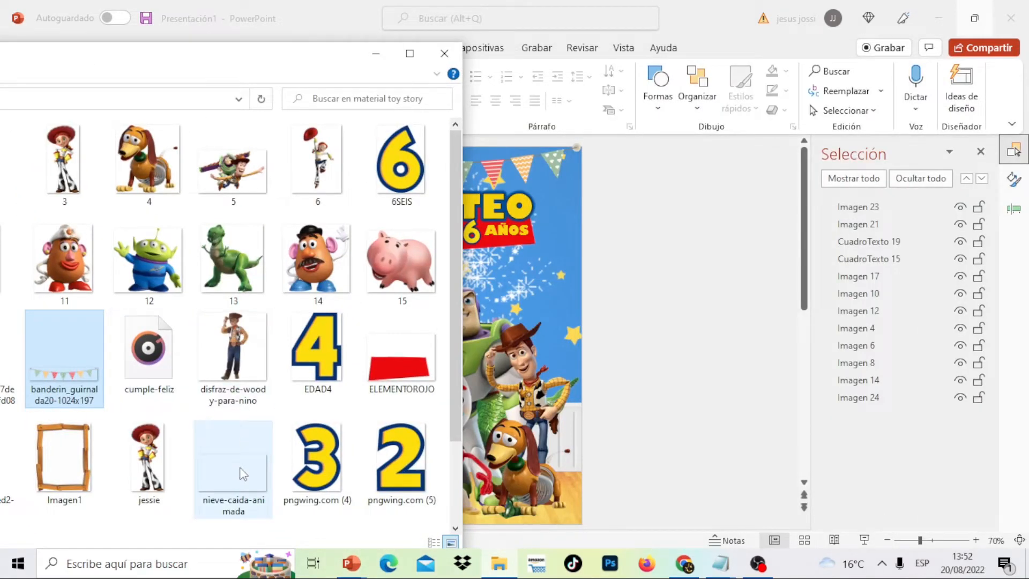
{"action": "left_click_drag", "start_coordinate": [244, 474], "coordinate": [485, 176]}
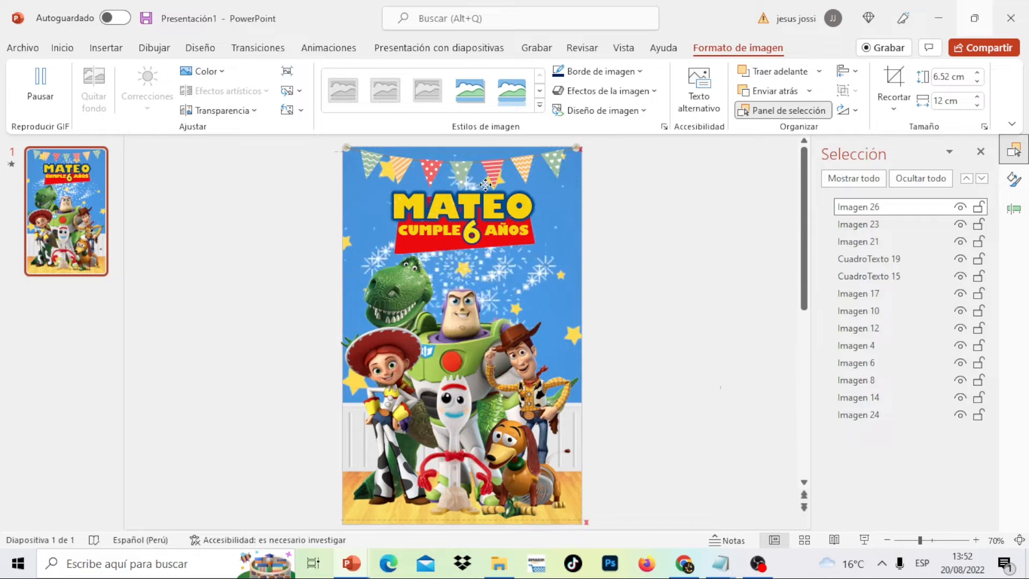
{"action": "left_click", "coordinate": [675, 249]}
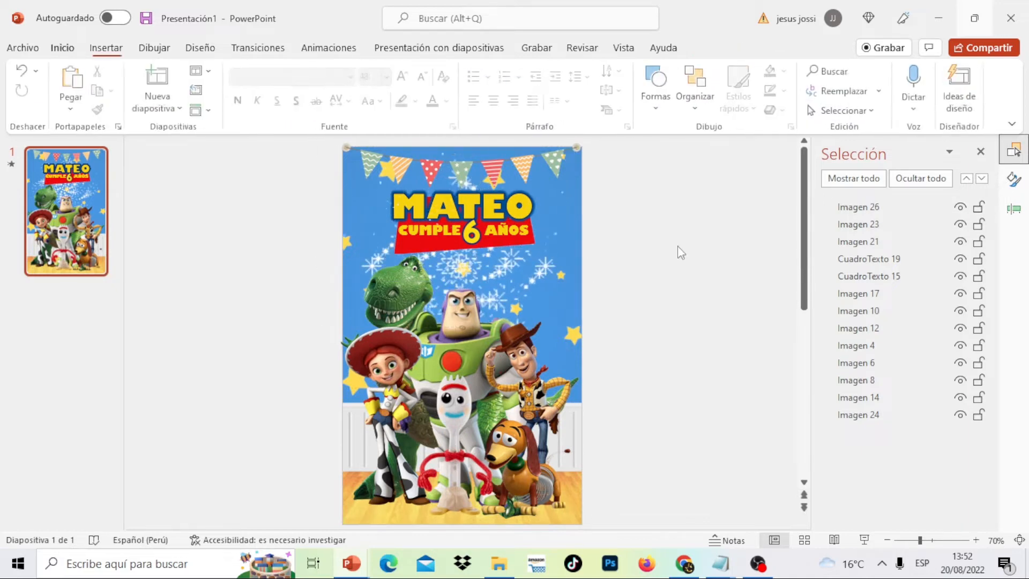
Duplicate the invitation slide and cut Buzz, Jessie and Forky from the copy
{"action": "right_click", "coordinate": [63, 189]}
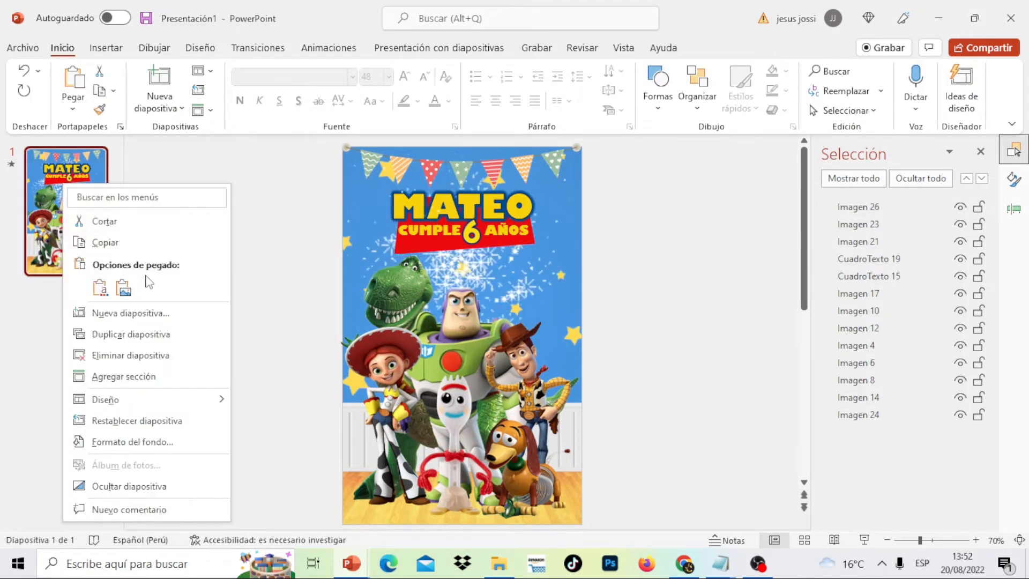
{"action": "left_click", "coordinate": [157, 341]}
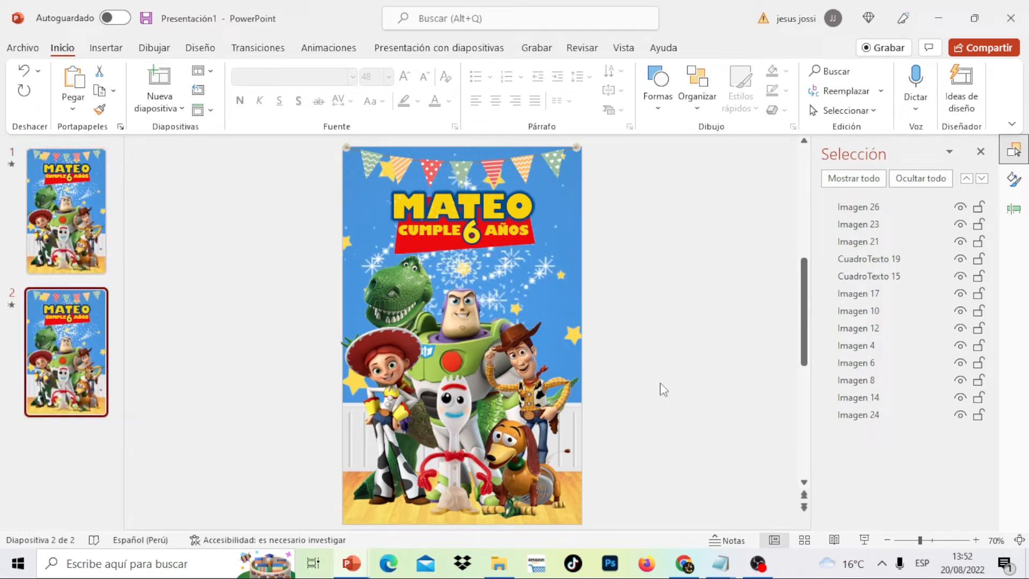
{"action": "left_click_drag", "start_coordinate": [771, 478], "coordinate": [301, 300]}
{"action": "right_click", "coordinate": [403, 351]}
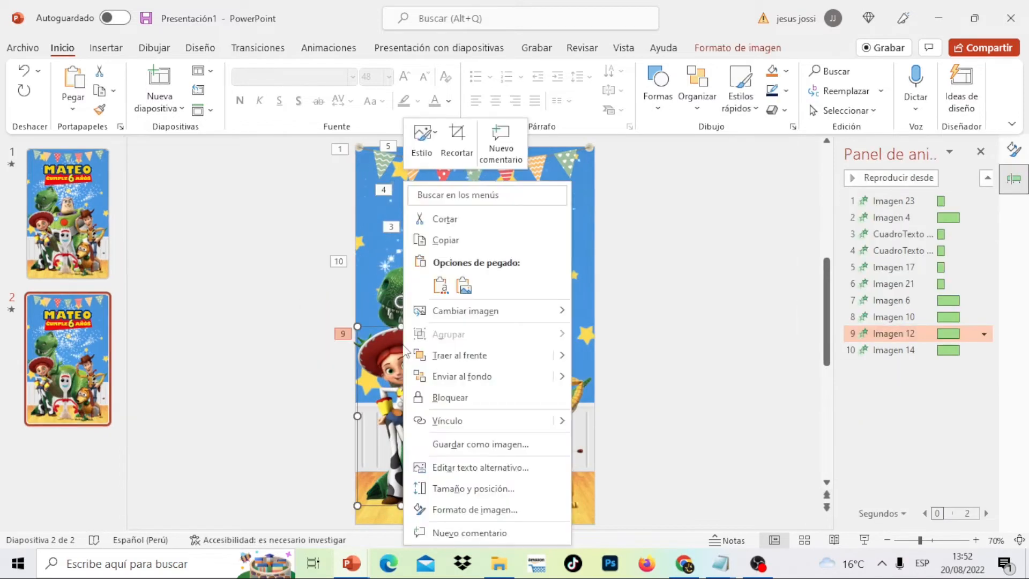
{"action": "left_click", "coordinate": [462, 219]}
{"action": "left_click", "coordinate": [492, 382]}
{"action": "right_click", "coordinate": [491, 382]}
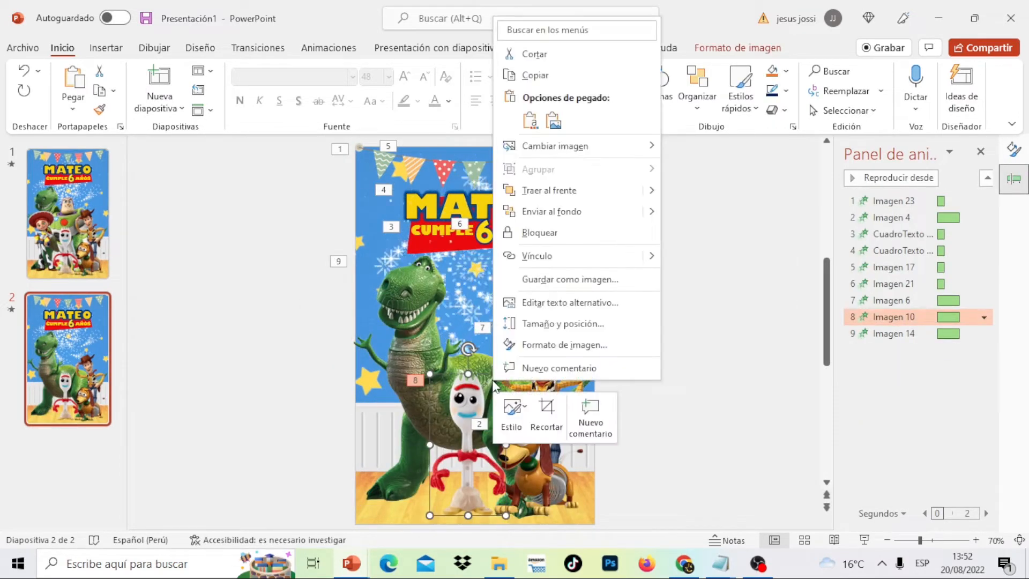
{"action": "left_click", "coordinate": [574, 54]}
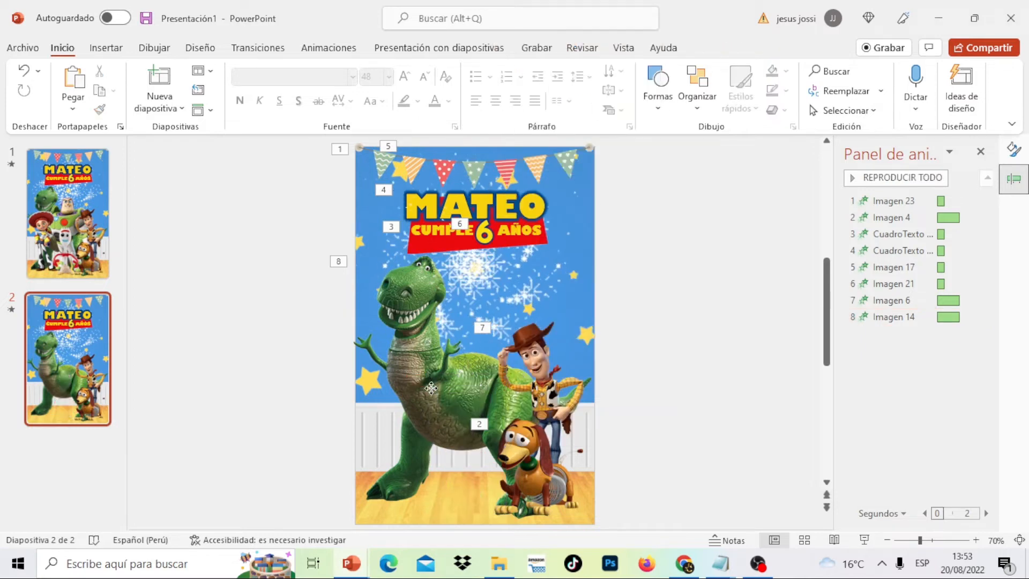
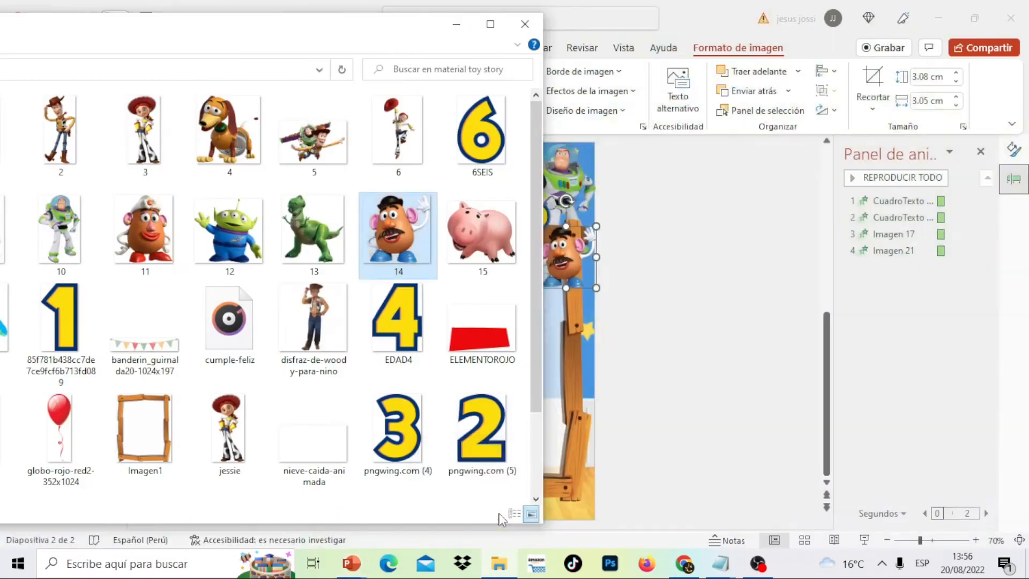
Insert Mrs. Potato Head (image 11) on slide 2 and place her on the upper-left end of the wooden frame, opposite Mr. Potato Head
{"action": "left_click_drag", "start_coordinate": [147, 247], "coordinate": [584, 349]}
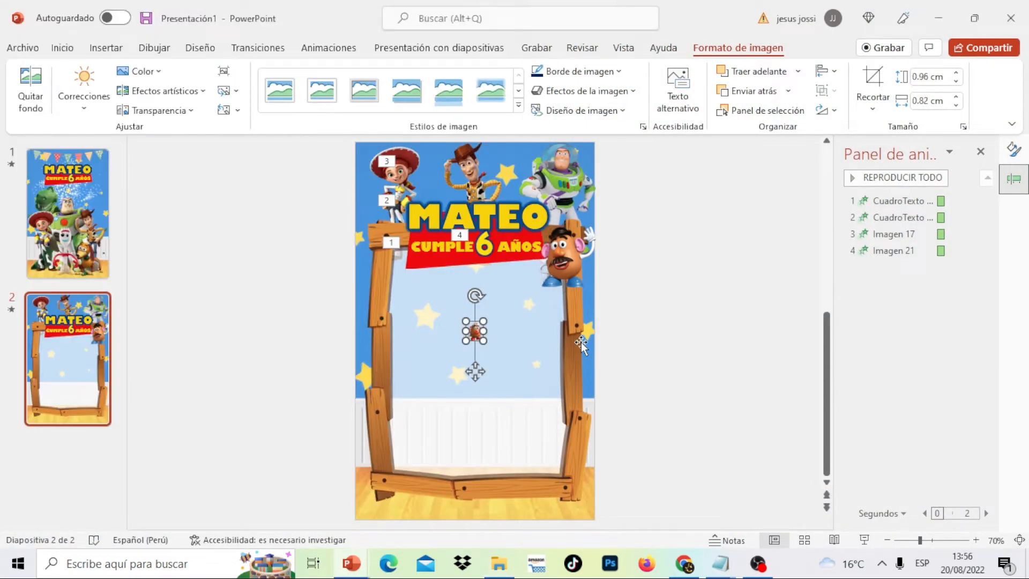
{"action": "left_click_drag", "start_coordinate": [485, 311], "coordinate": [386, 247]}
{"action": "left_click", "coordinate": [689, 338]}
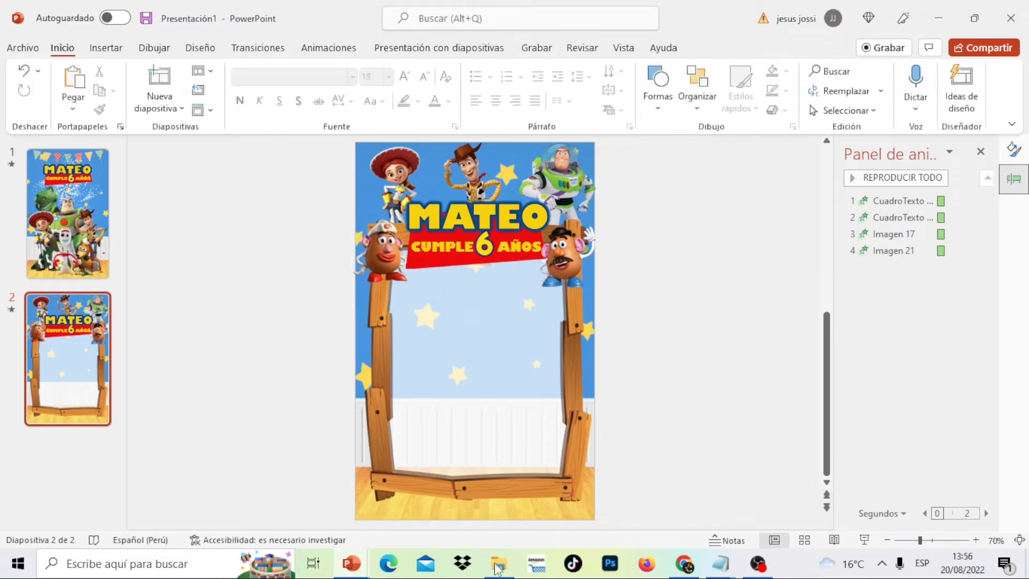
Insert the Slinky dog (image 4) on slide 2, about 4.73 cm wide and 5.04 cm high, over the wooden frame's lower-right corner
{"action": "mouse_move", "coordinate": [358, 568]}
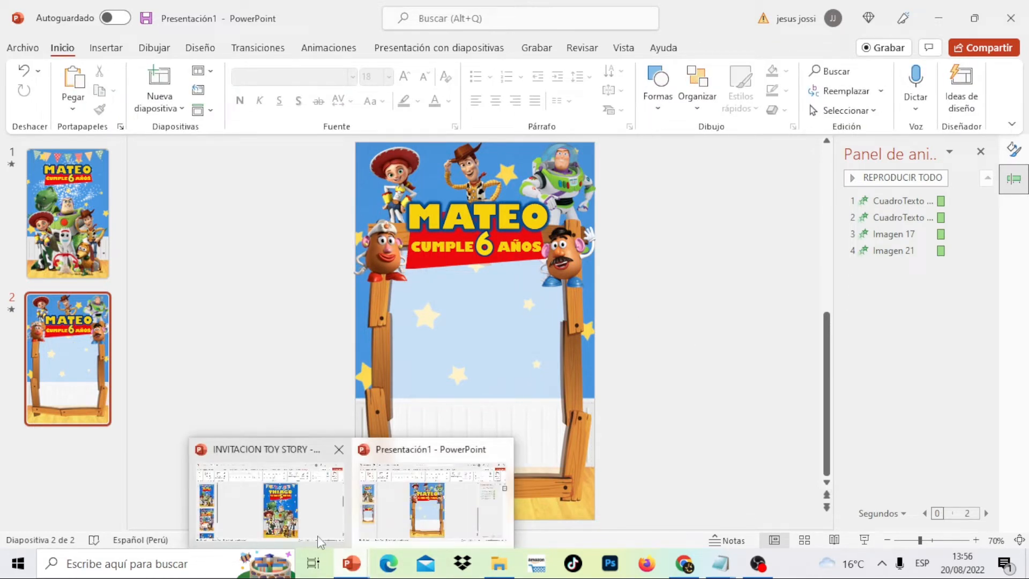
{"action": "left_click", "coordinate": [288, 519]}
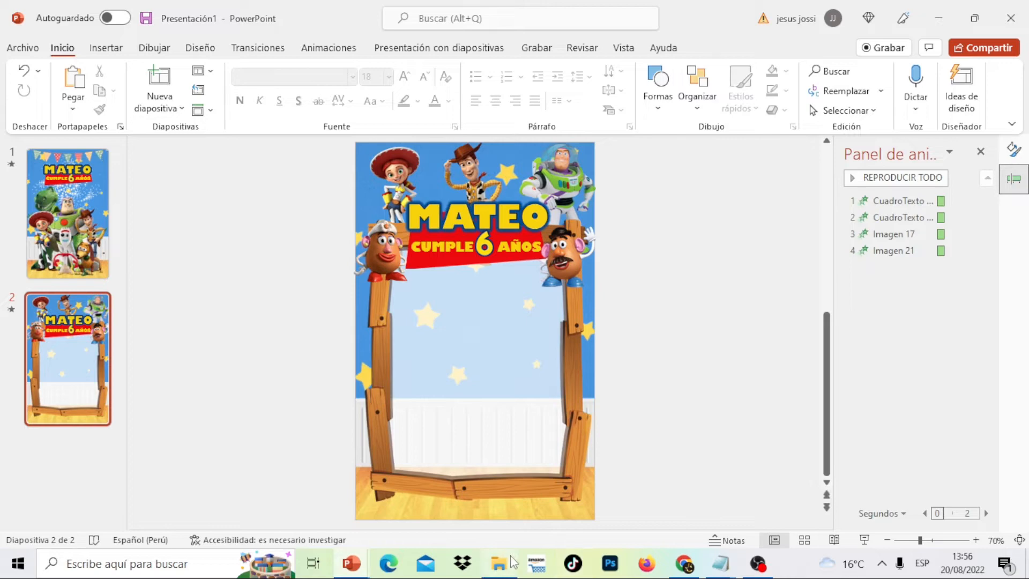
{"action": "mouse_move", "coordinate": [512, 561]}
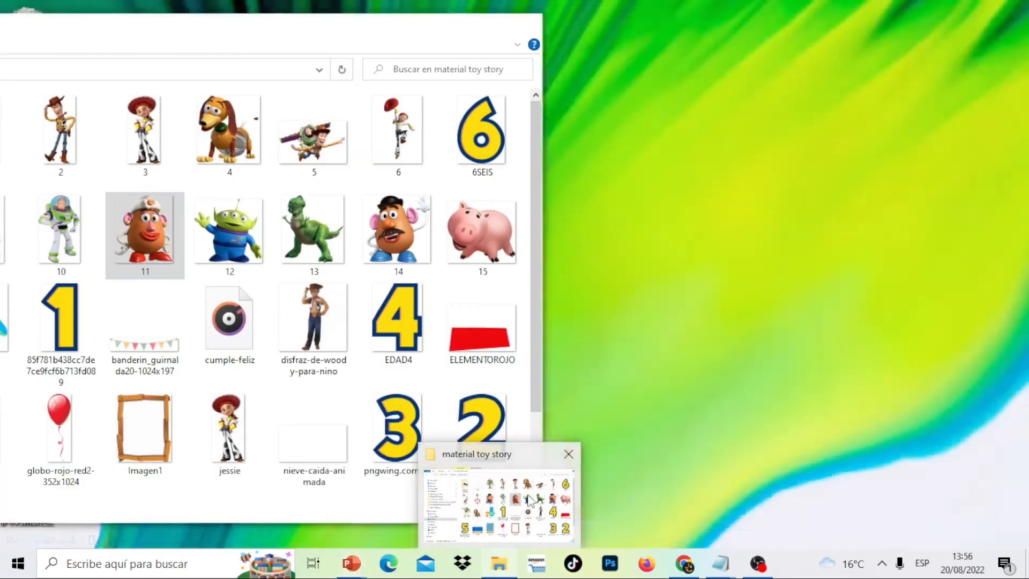
{"action": "left_click", "coordinate": [530, 506]}
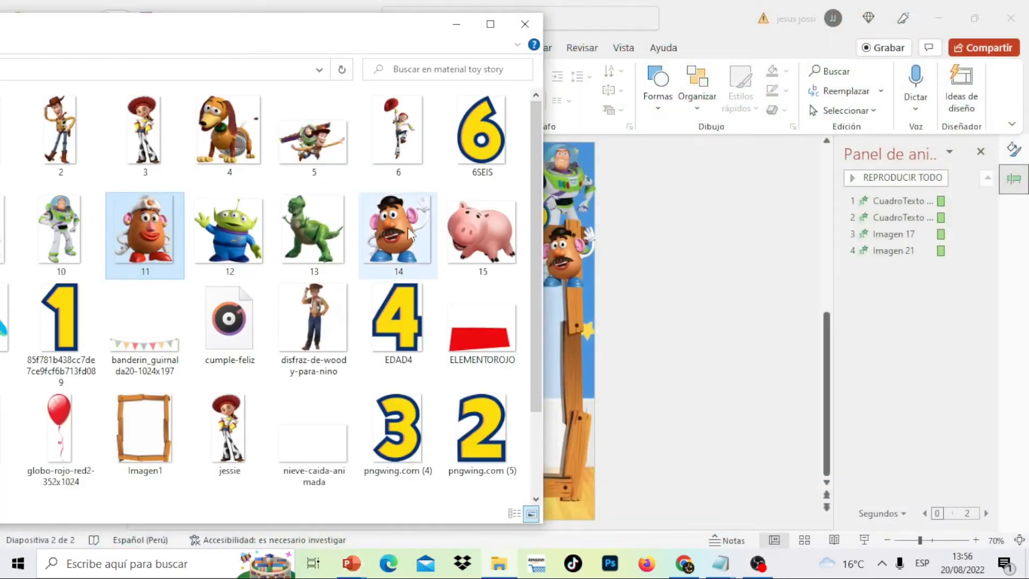
{"action": "left_click_drag", "start_coordinate": [229, 131], "coordinate": [568, 465]}
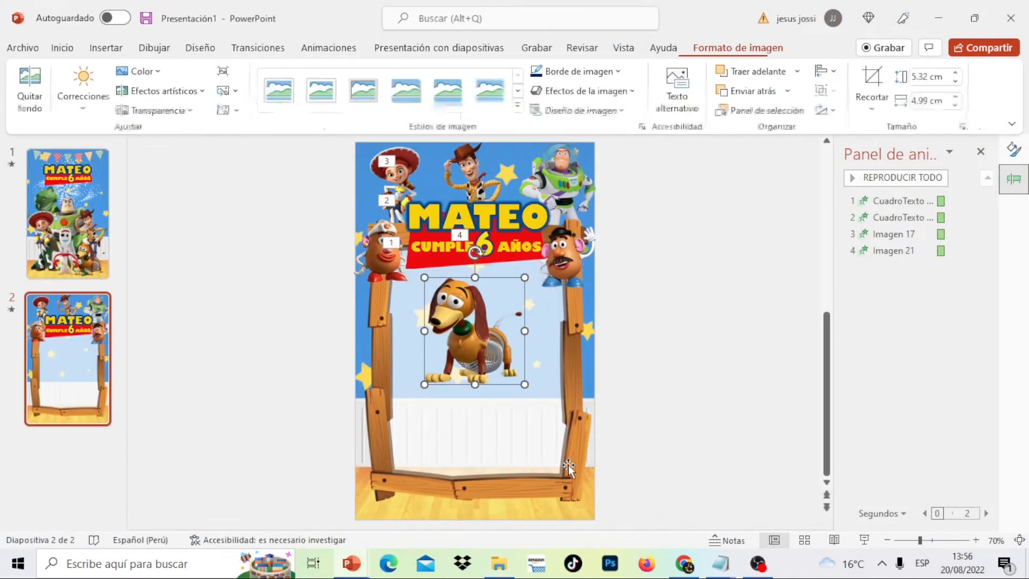
{"action": "left_click_drag", "start_coordinate": [479, 339], "coordinate": [544, 474]}
{"action": "left_click_drag", "start_coordinate": [489, 413], "coordinate": [497, 416]}
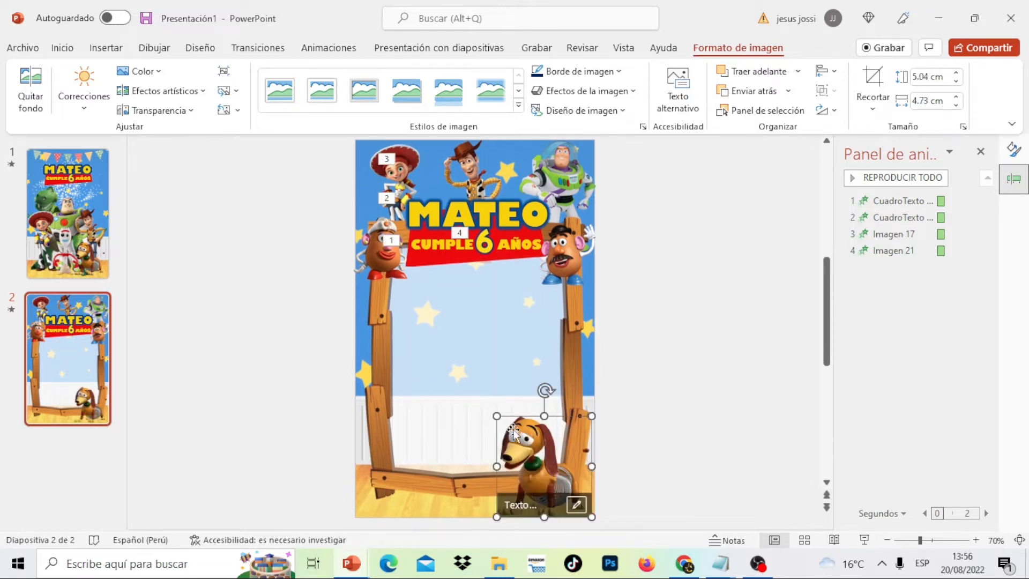
{"action": "left_click_drag", "start_coordinate": [529, 449], "coordinate": [526, 452]}
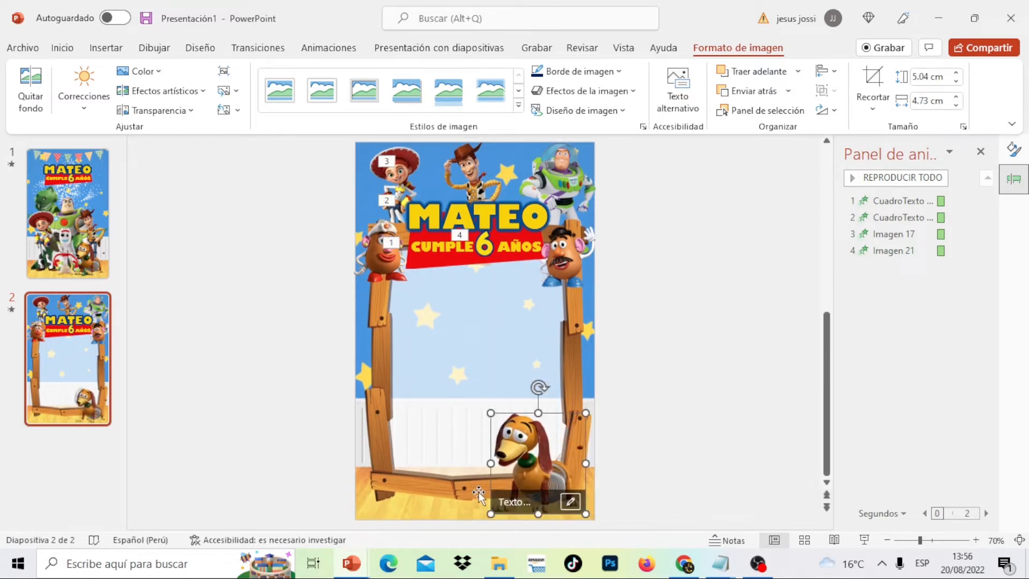
Insert the green alien (image 12) on slide 2, about 4.57 cm wide and 4.33 cm high, over the wooden frame's lower-left corner
{"action": "mouse_move", "coordinate": [498, 568]}
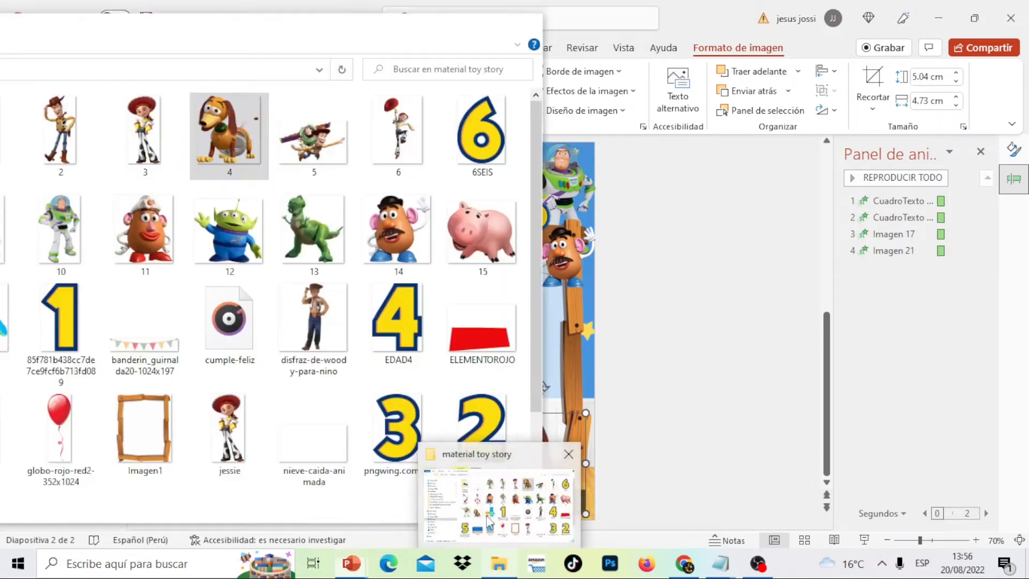
{"action": "left_click", "coordinate": [498, 501]}
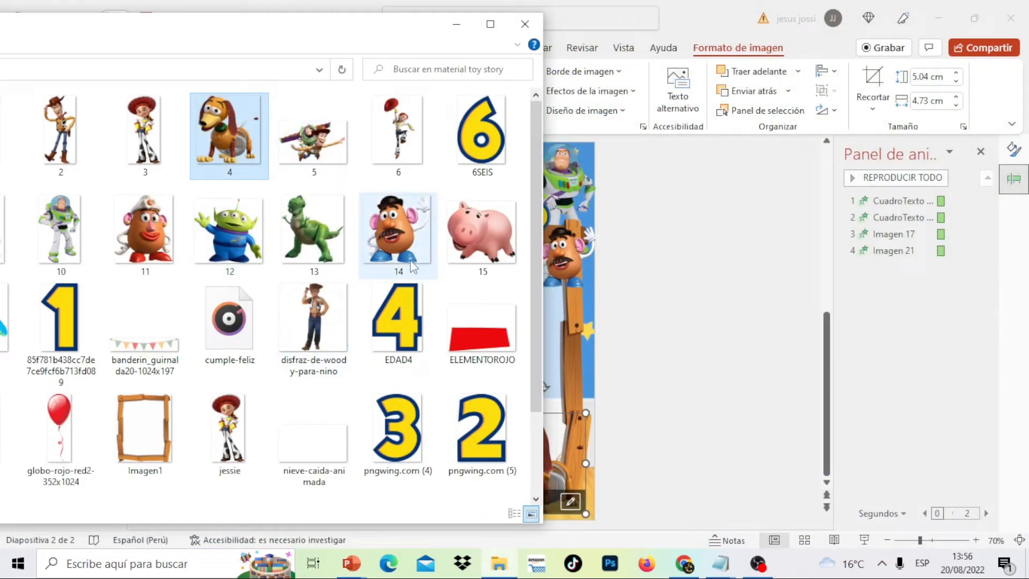
{"action": "left_click_drag", "start_coordinate": [304, 34], "coordinate": [417, 1]}
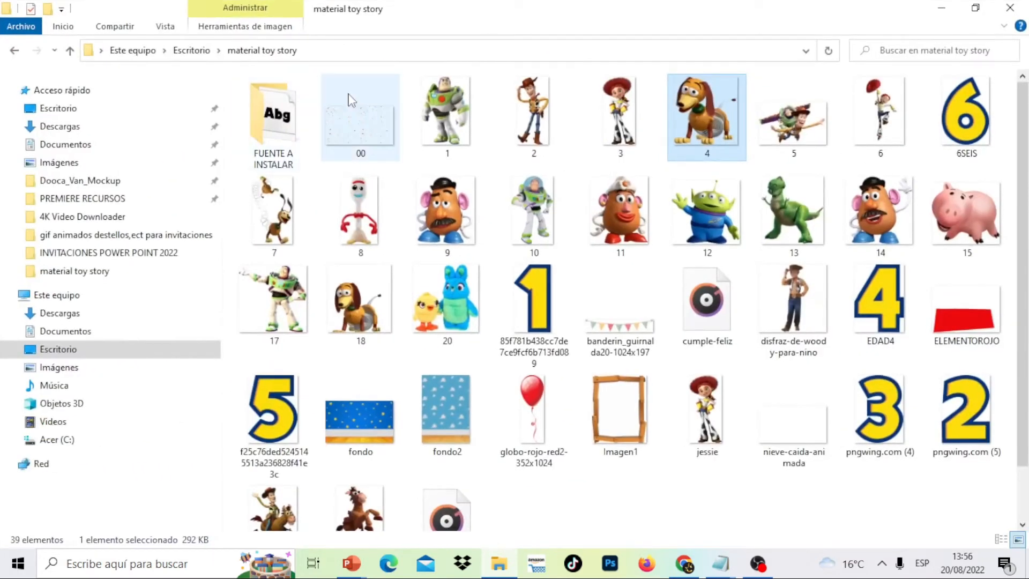
{"action": "left_click", "coordinate": [976, 8]}
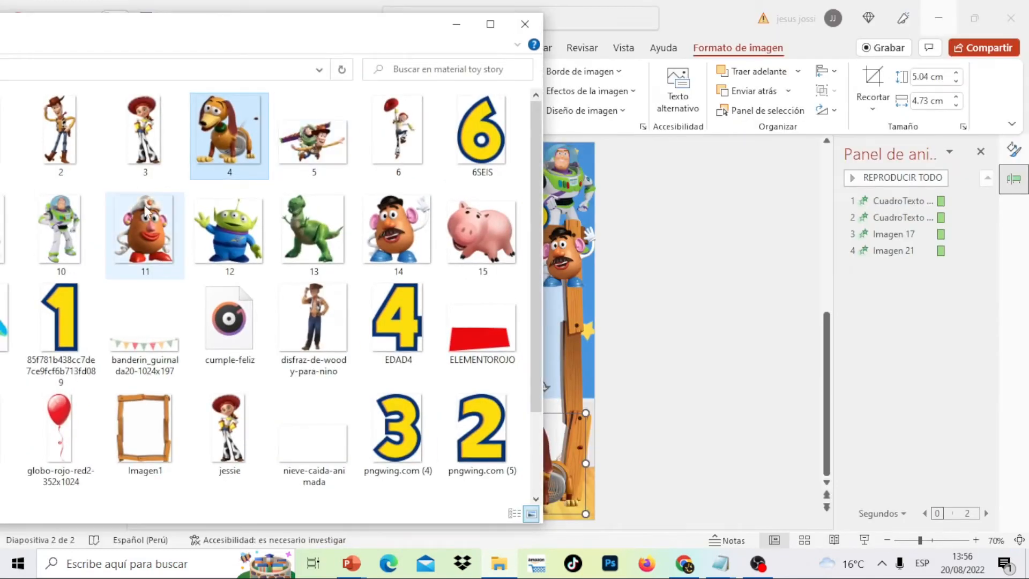
{"action": "left_click_drag", "start_coordinate": [227, 239], "coordinate": [552, 439]}
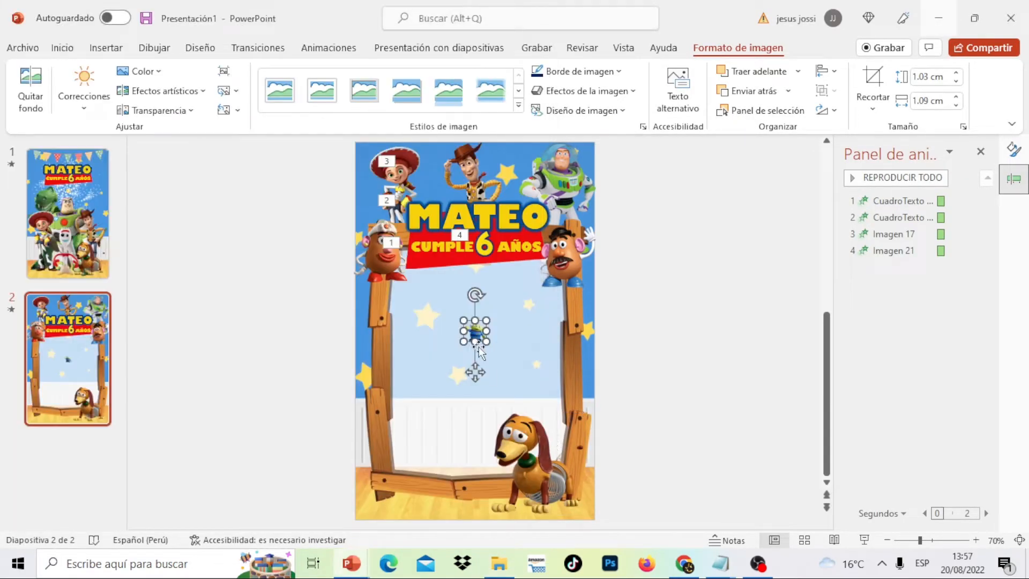
{"action": "left_click_drag", "start_coordinate": [482, 341], "coordinate": [435, 456]}
Insert Forky (image 8) from the material toy story folder and place him between the alien and the Slinky dog
{"action": "mouse_move", "coordinate": [498, 563]}
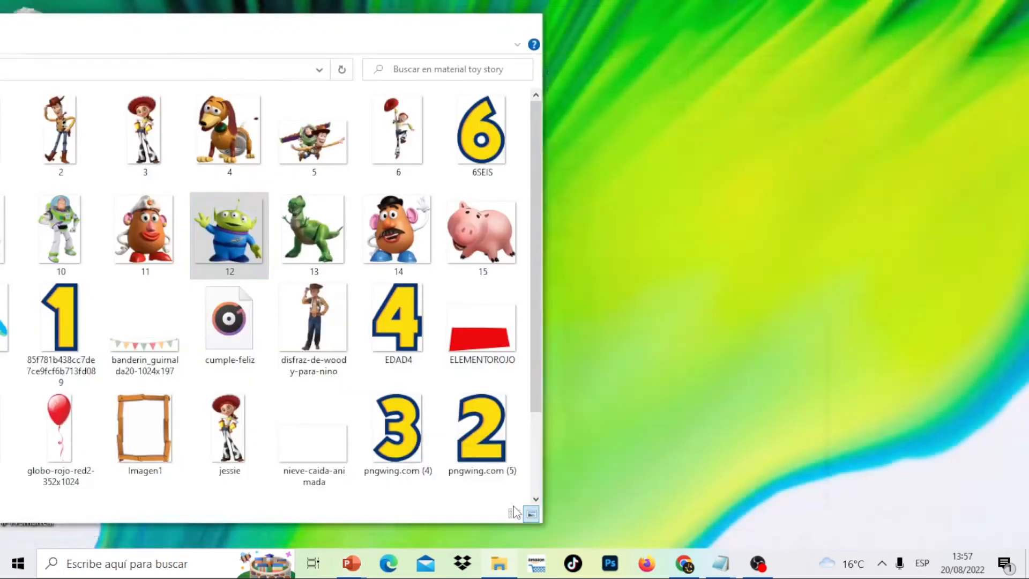
{"action": "left_click", "coordinate": [514, 509]}
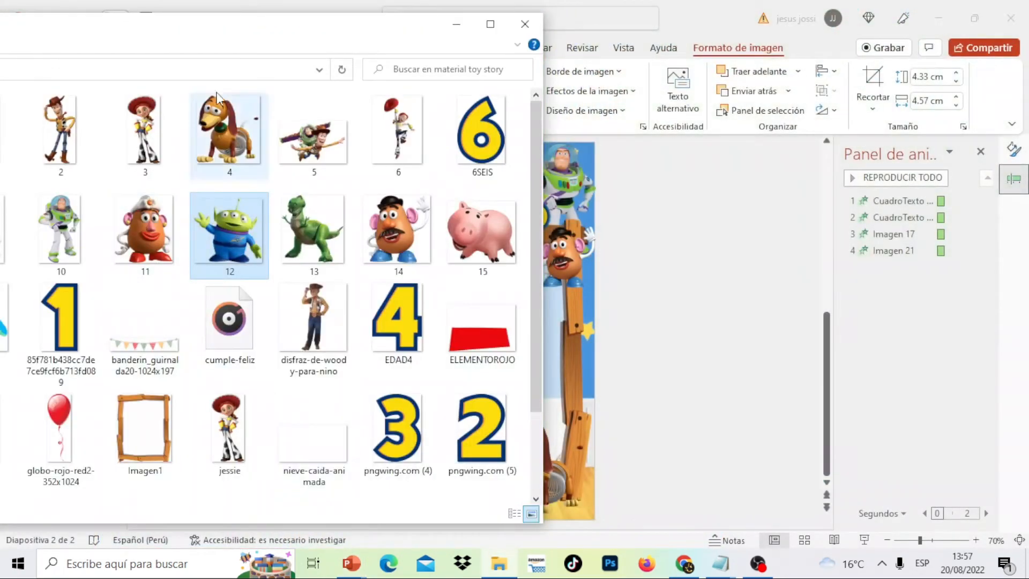
{"action": "left_click_drag", "start_coordinate": [205, 34], "coordinate": [326, 35]}
{"action": "left_click_drag", "start_coordinate": [12, 236], "coordinate": [723, 333]}
{"action": "left_click_drag", "start_coordinate": [500, 283], "coordinate": [501, 275]}
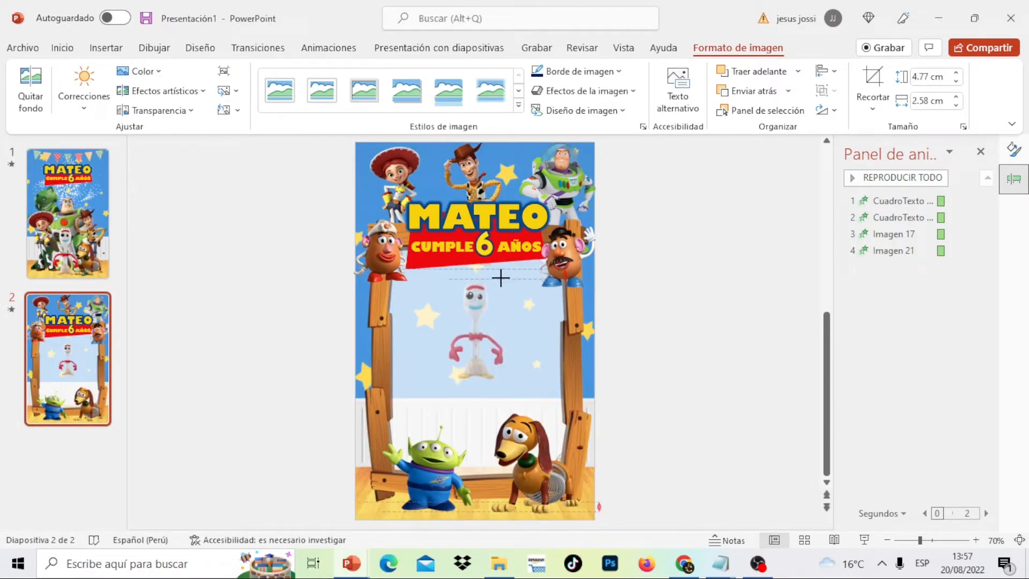
{"action": "left_click_drag", "start_coordinate": [477, 316], "coordinate": [485, 449]}
{"action": "left_click", "coordinate": [678, 360]}
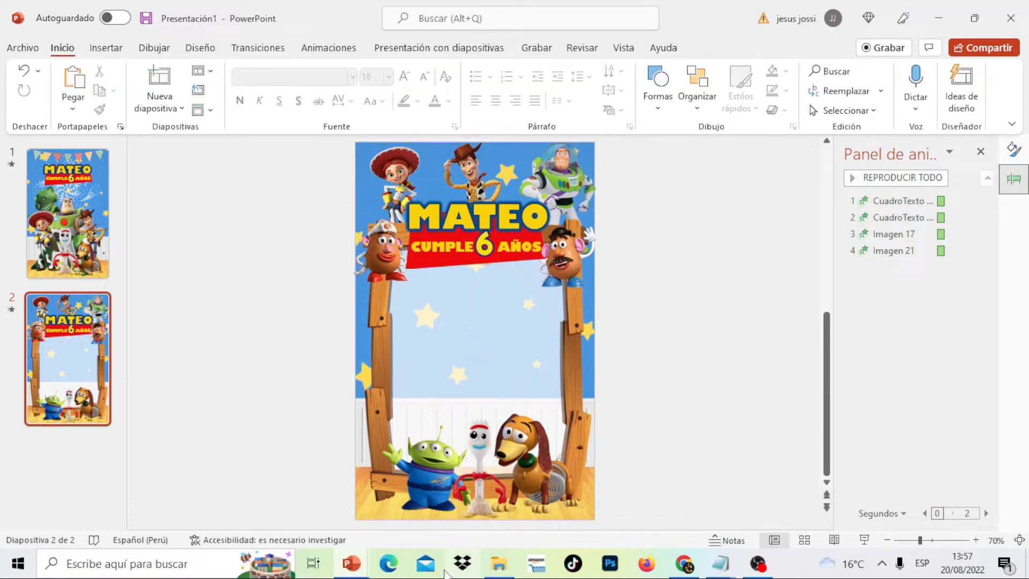
Insert the pink pig (image 15) in the lower-left corner of slide 2, beside the alien, and deselect everything
{"action": "left_click", "coordinate": [499, 564]}
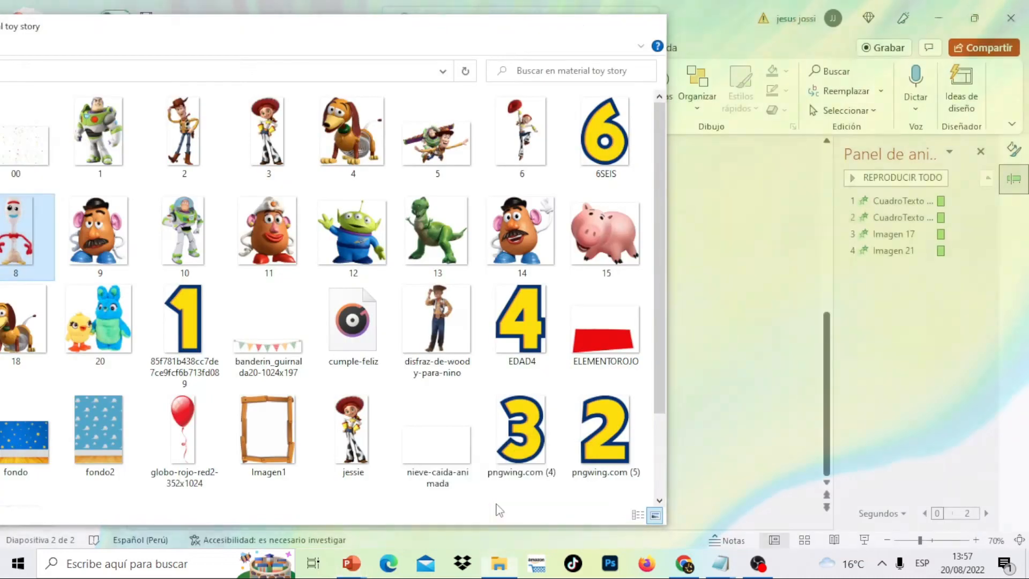
{"action": "left_click_drag", "start_coordinate": [600, 230], "coordinate": [762, 379]}
{"action": "left_click_drag", "start_coordinate": [477, 332], "coordinate": [402, 472]}
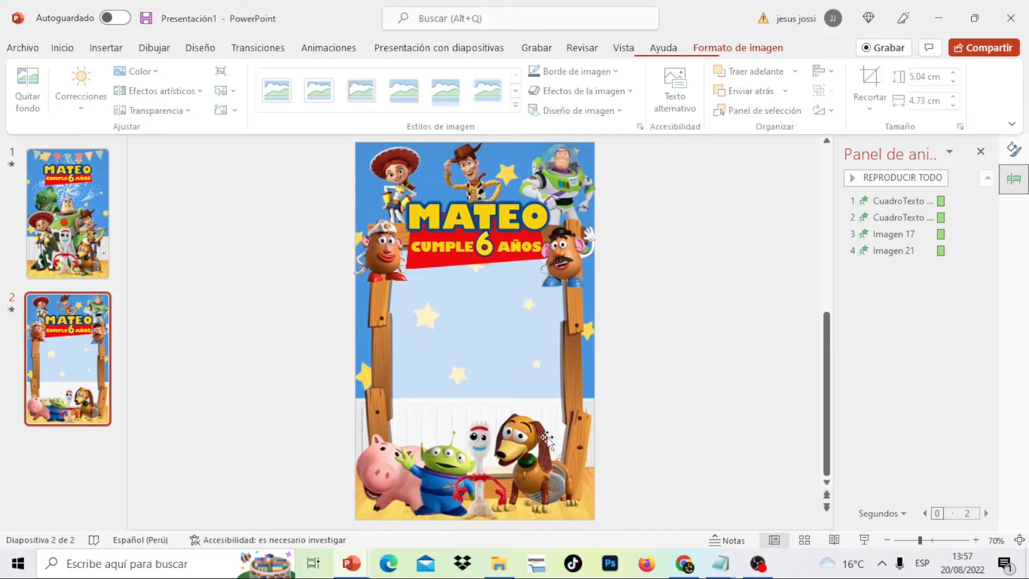
{"action": "left_click", "coordinate": [531, 460]}
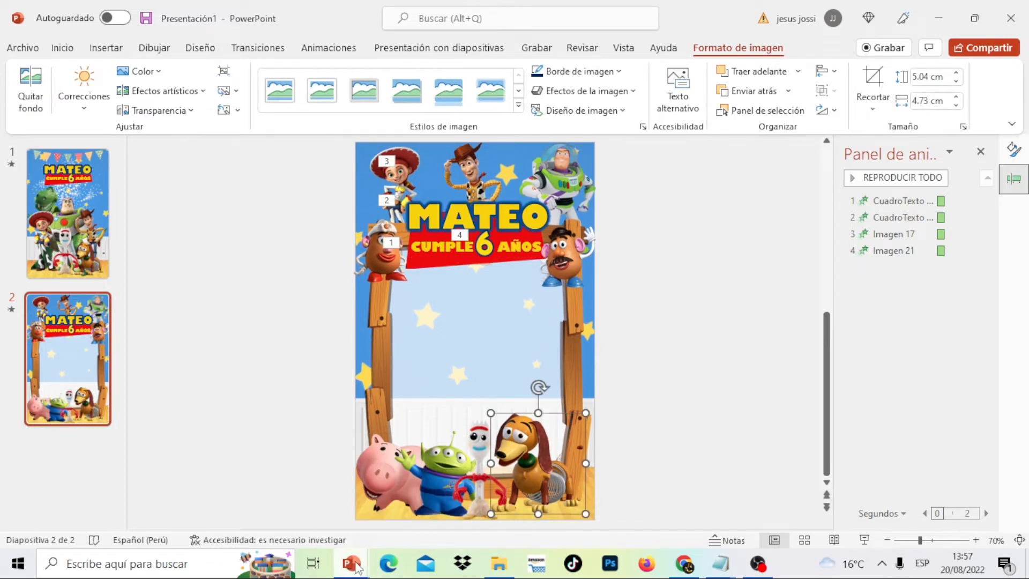
{"action": "mouse_move", "coordinate": [355, 565]}
{"action": "left_click", "coordinate": [286, 516]}
{"action": "left_click", "coordinate": [686, 364]}
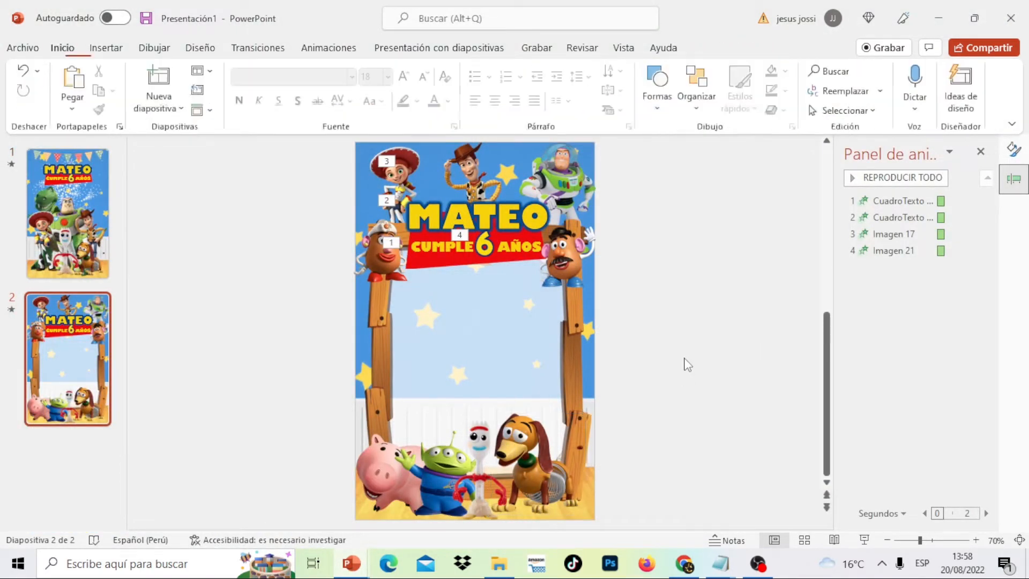
Insert the disfraz-de-woody-para-nino-removebg-preview picture from the Descargas folder and place the boy over the frame's right side
{"action": "mouse_move", "coordinate": [503, 570]}
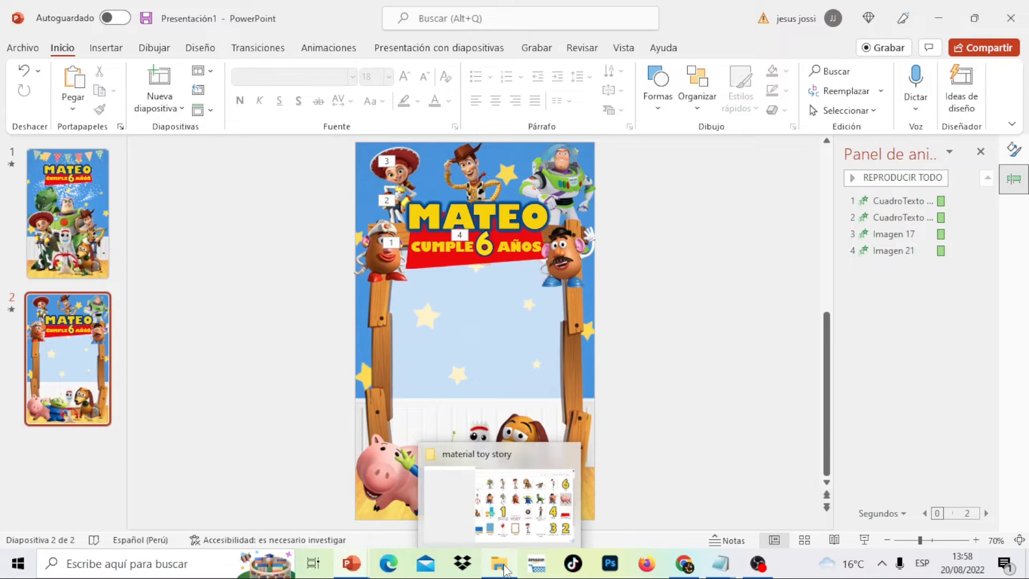
{"action": "left_click", "coordinate": [538, 522]}
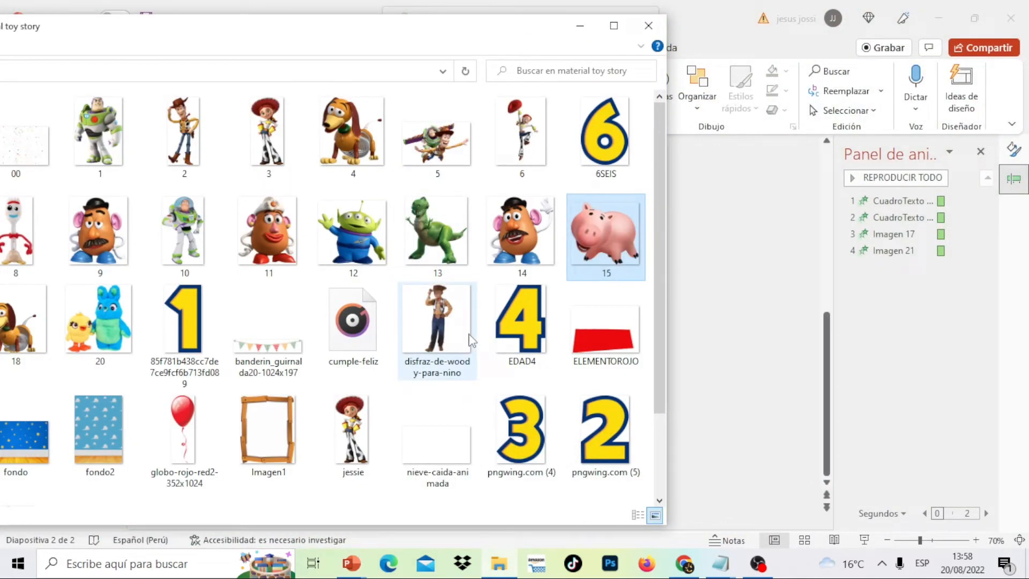
{"action": "left_click_drag", "start_coordinate": [369, 38], "coordinate": [669, 35]}
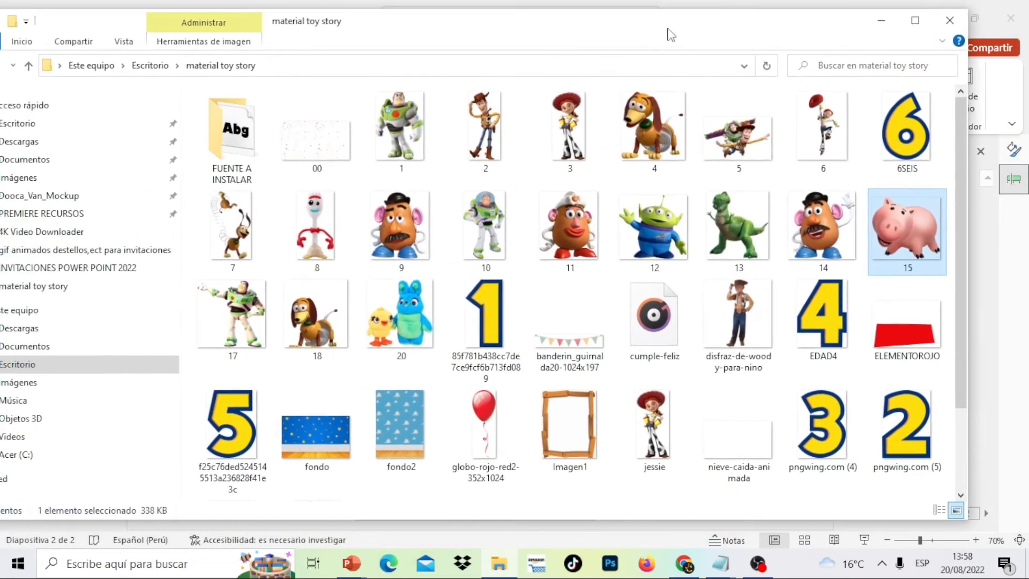
{"action": "left_click", "coordinate": [104, 143]}
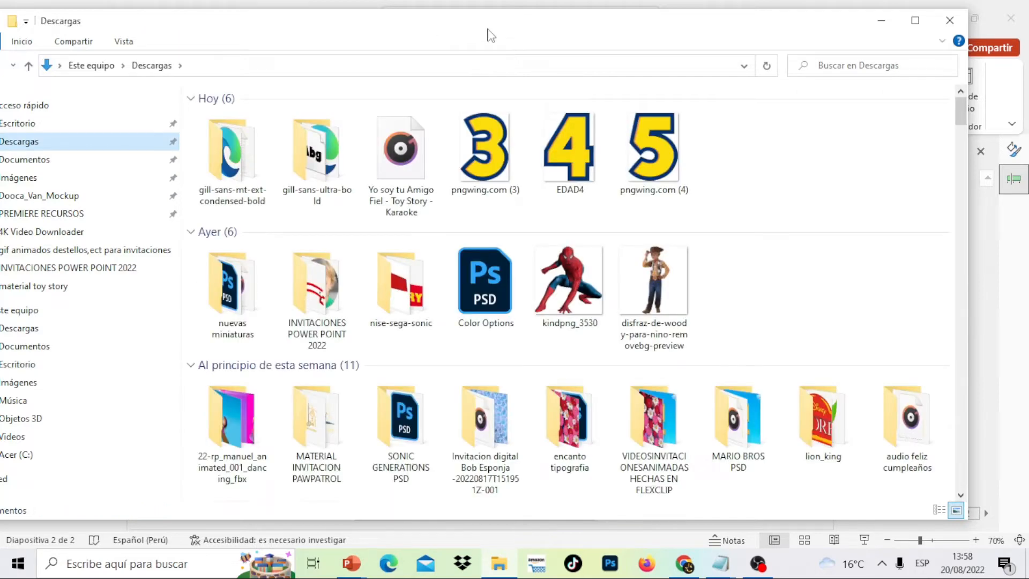
{"action": "left_click_drag", "start_coordinate": [600, 24], "coordinate": [133, 149]}
{"action": "left_click_drag", "start_coordinate": [185, 408], "coordinate": [577, 329]}
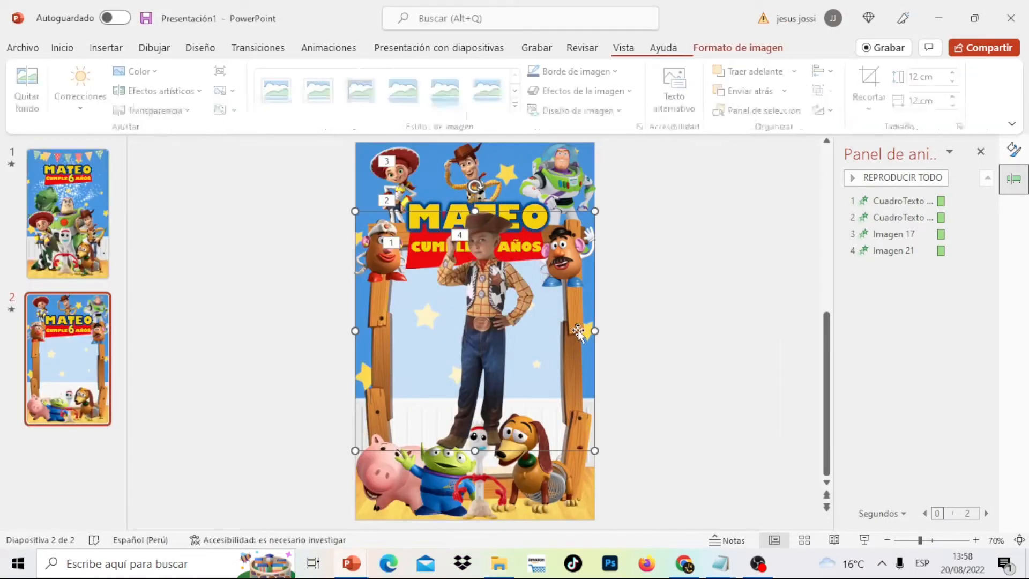
{"action": "left_click_drag", "start_coordinate": [458, 345], "coordinate": [547, 350]}
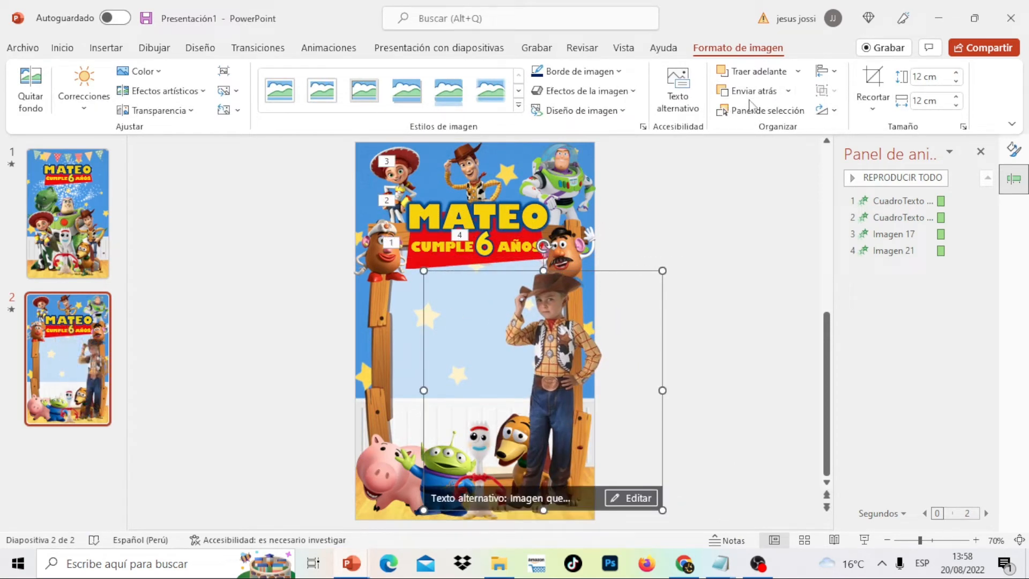
Send the cowboy boy picture backward until it sits behind the Slinky dog, and deselect it
{"action": "left_click", "coordinate": [752, 90]}
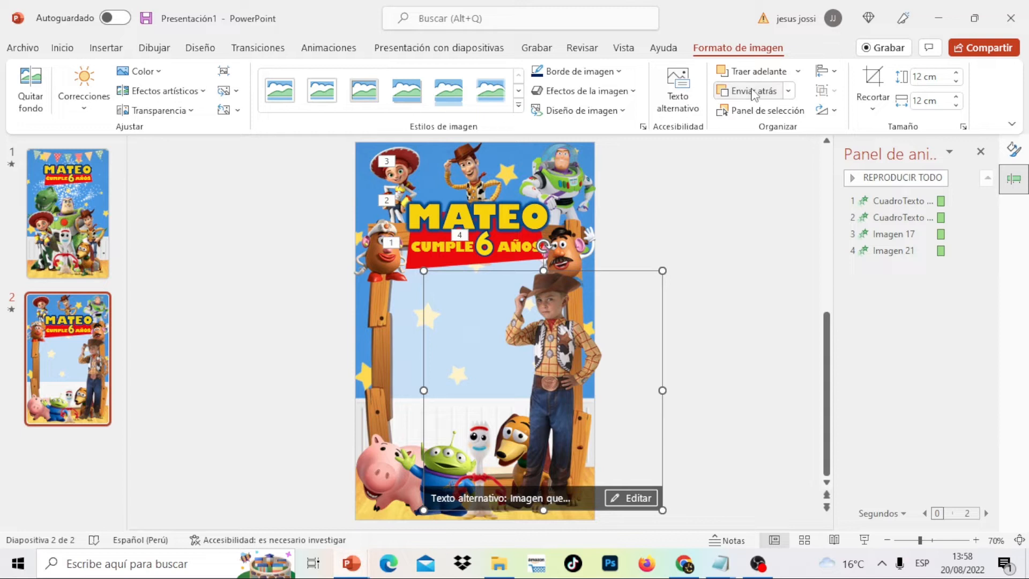
{"action": "left_click", "coordinate": [752, 91]}
{"action": "left_click", "coordinate": [752, 91]}
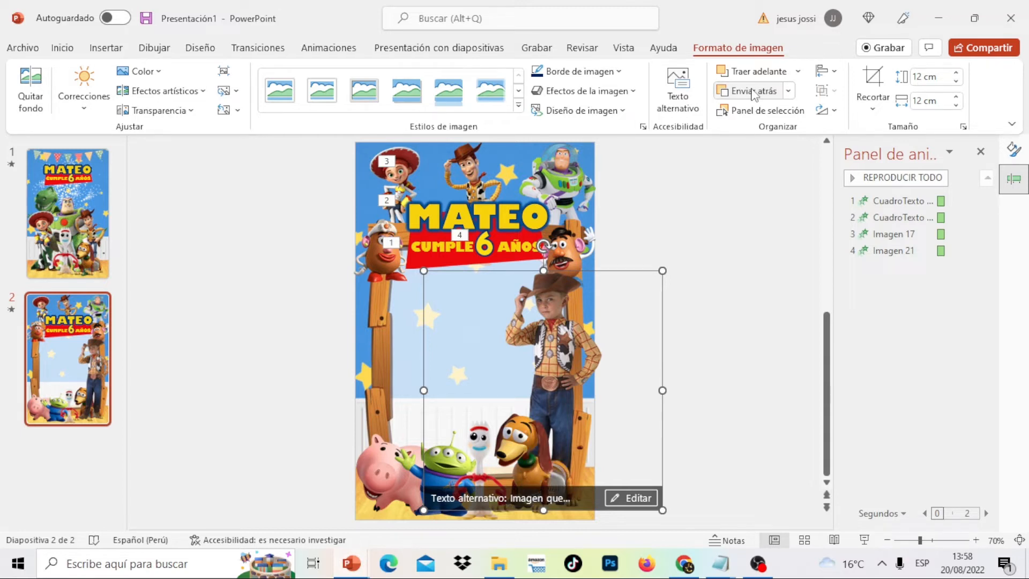
{"action": "left_click", "coordinate": [715, 245]}
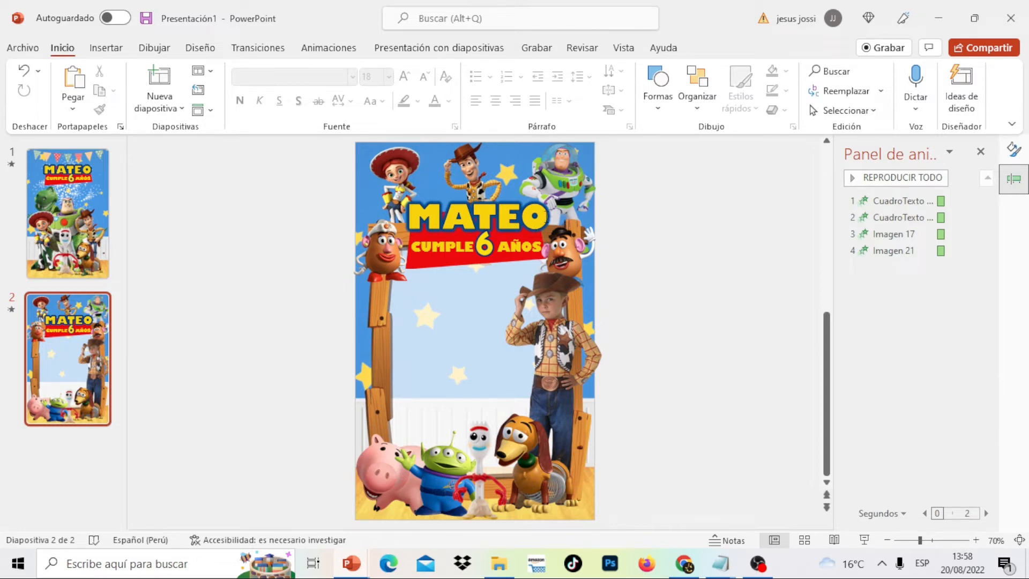
Copy the birthday child's name title and paste it at 18 pt inside the frame, just below the red banner
{"action": "left_click", "coordinate": [429, 211]}
{"action": "right_click", "coordinate": [429, 211]}
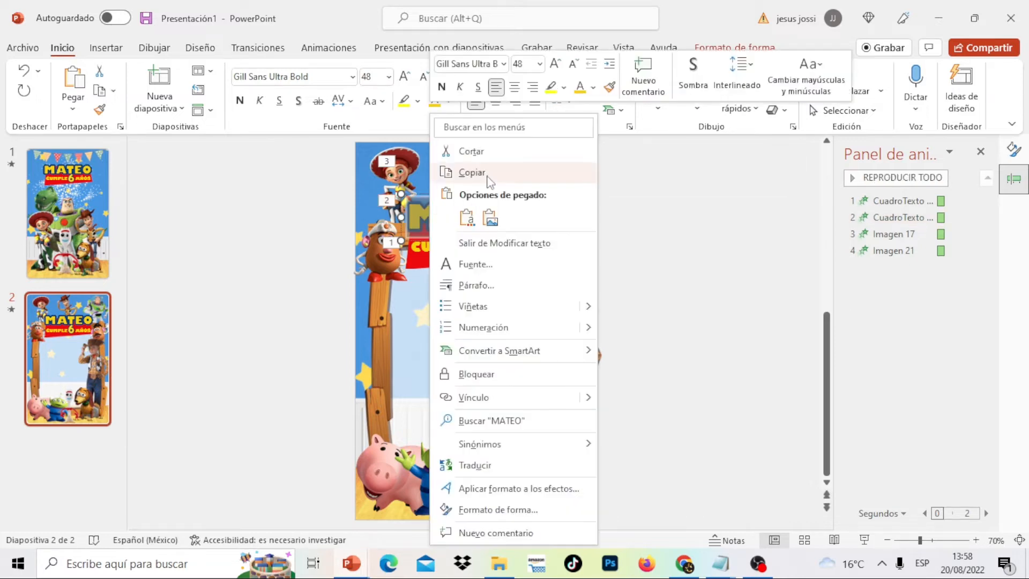
{"action": "left_click", "coordinate": [485, 174]}
{"action": "right_click", "coordinate": [433, 293]}
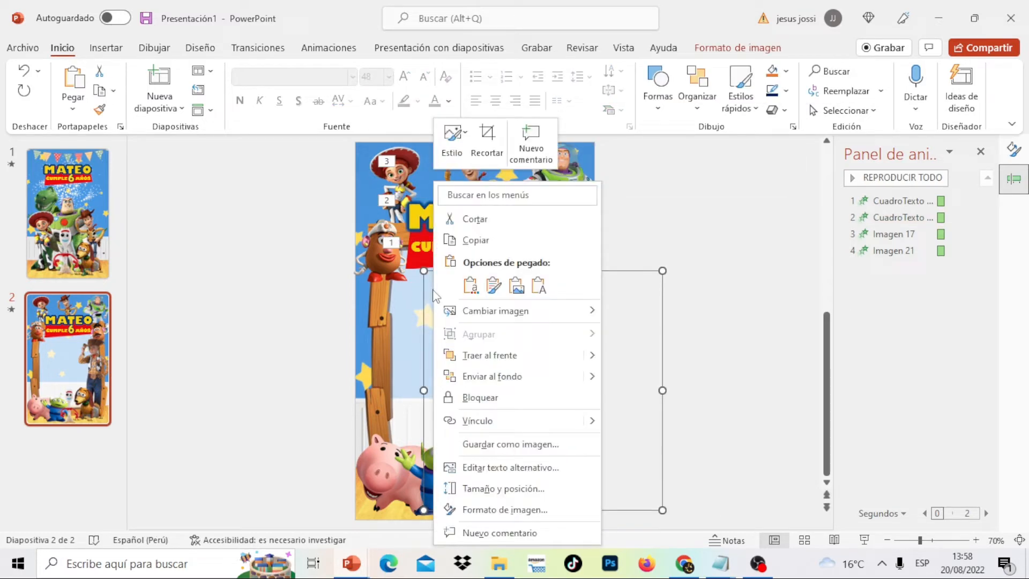
{"action": "left_click", "coordinate": [471, 285]}
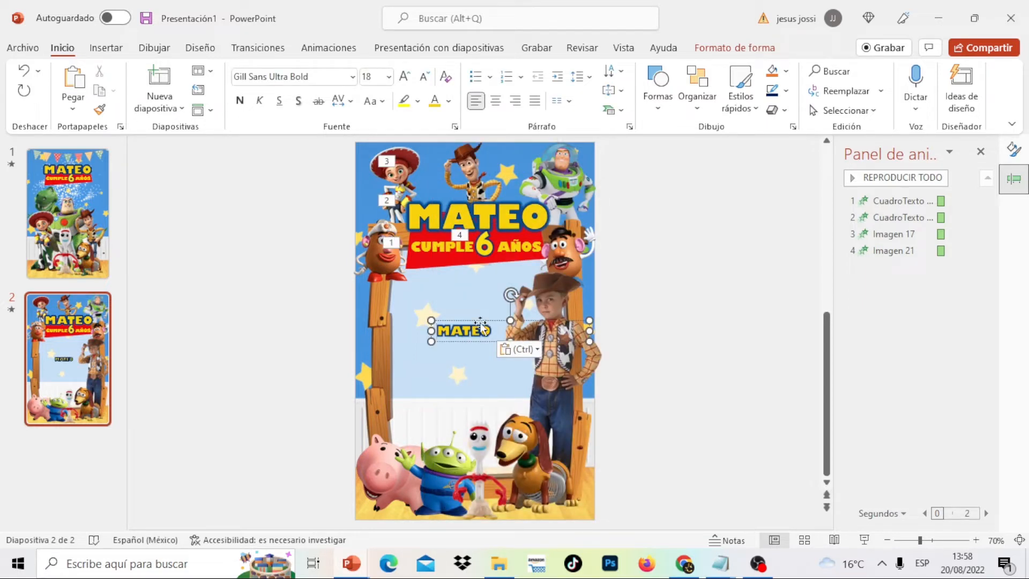
{"action": "left_click_drag", "start_coordinate": [480, 326], "coordinate": [464, 296]}
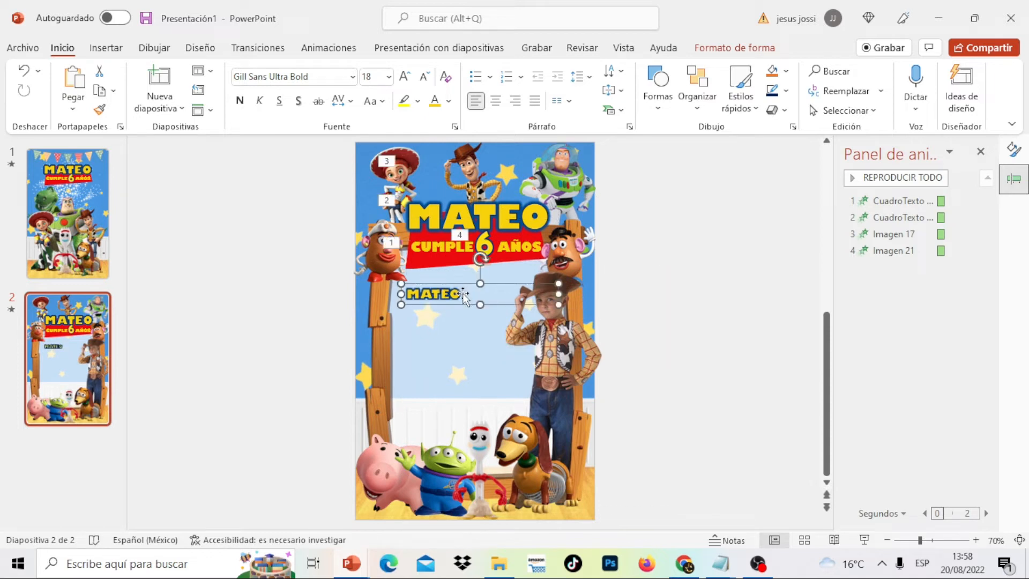
Replace the text of the pasted title copy with "Te invito a mí"
{"action": "left_click", "coordinate": [459, 293]}
{"action": "key", "text": "BackSpace"}
{"action": "key", "text": "BackSpace"}
{"action": "key", "text": "BackSpace"}
{"action": "key", "text": "BackSpace"}
{"action": "key", "text": "BackSpace"}
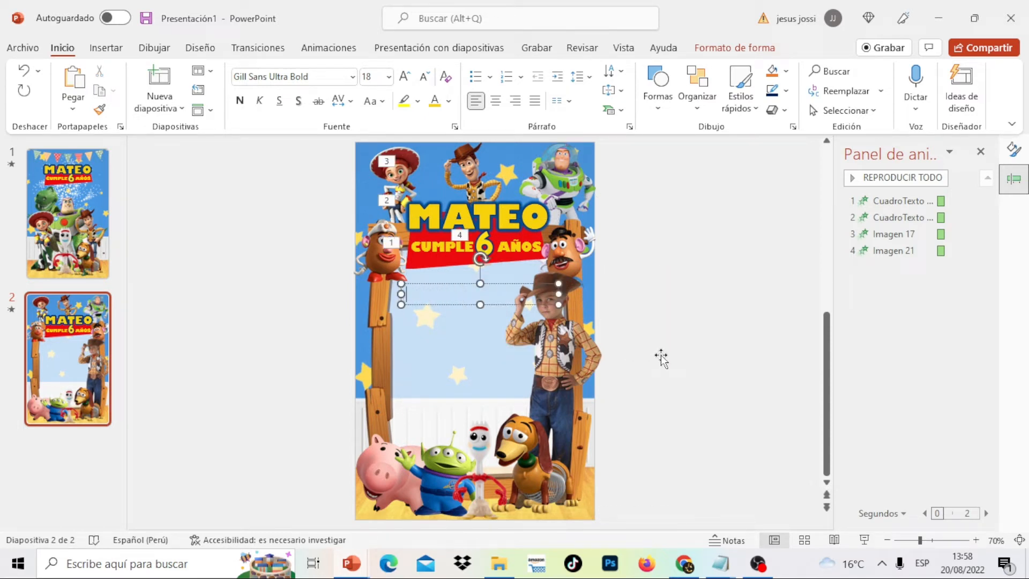
{"action": "type", "text": "Te invito"}
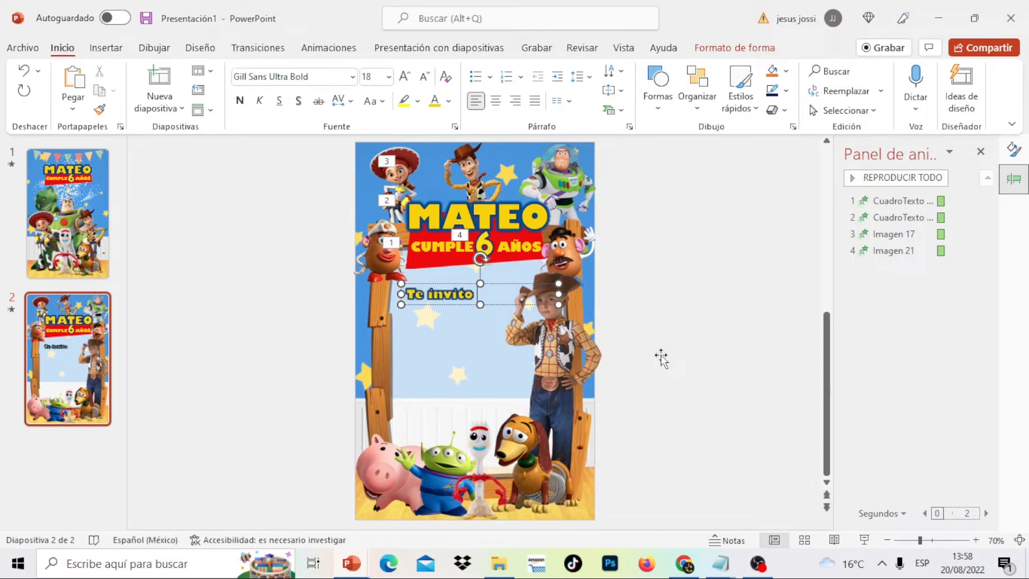
{"action": "type", "text": " a mí"}
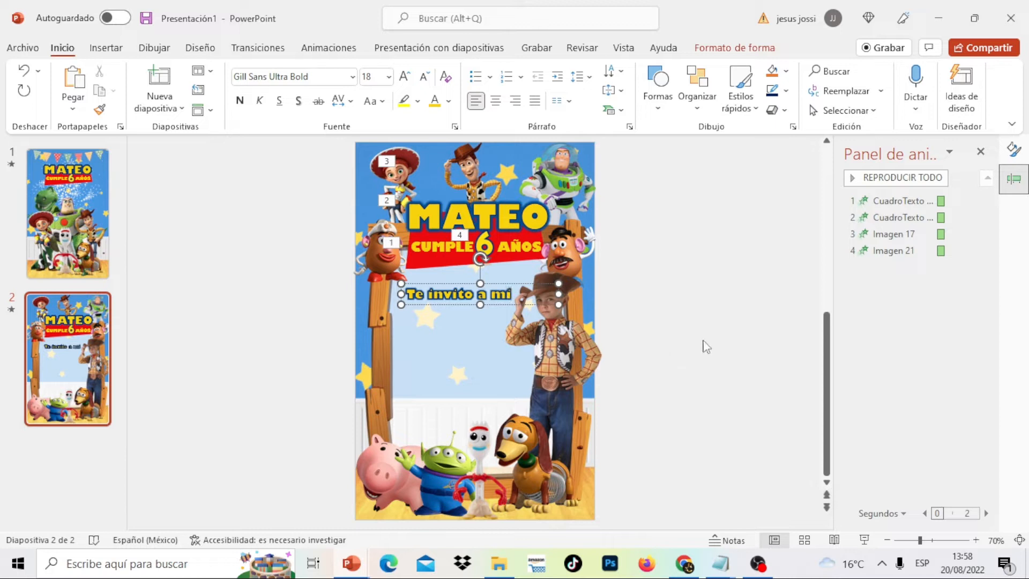
Set the "Te invito a mí" text to 20 pt and move it slightly up and left beneath the red banner
{"action": "left_click_drag", "start_coordinate": [512, 293], "coordinate": [409, 294]}
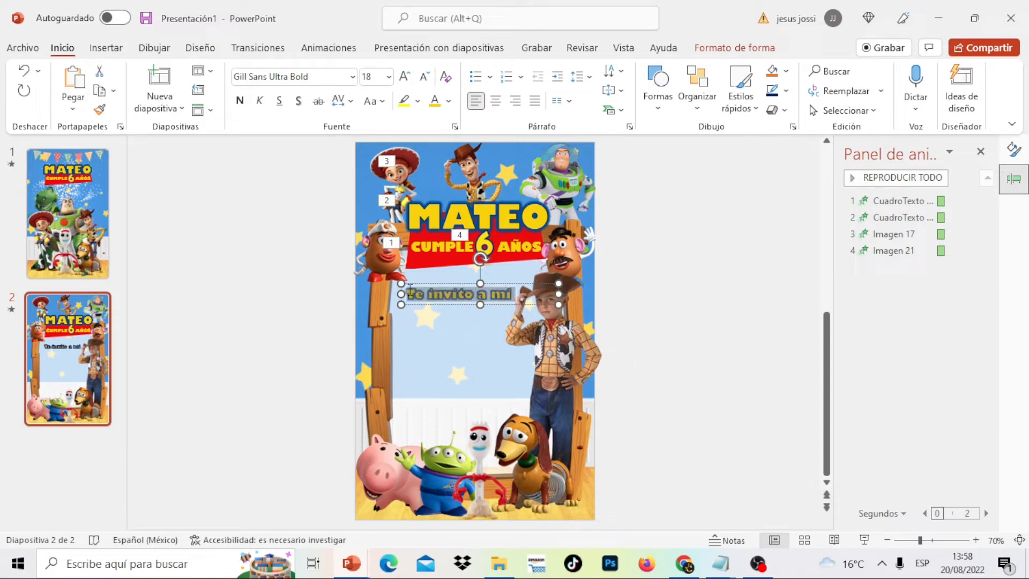
{"action": "left_click", "coordinate": [518, 240]}
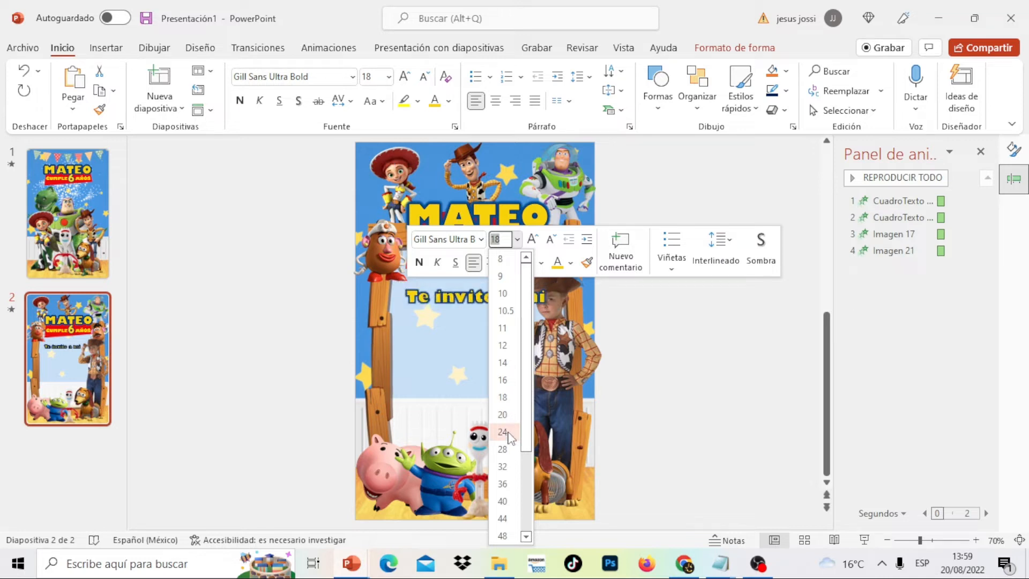
{"action": "left_click", "coordinate": [502, 414]}
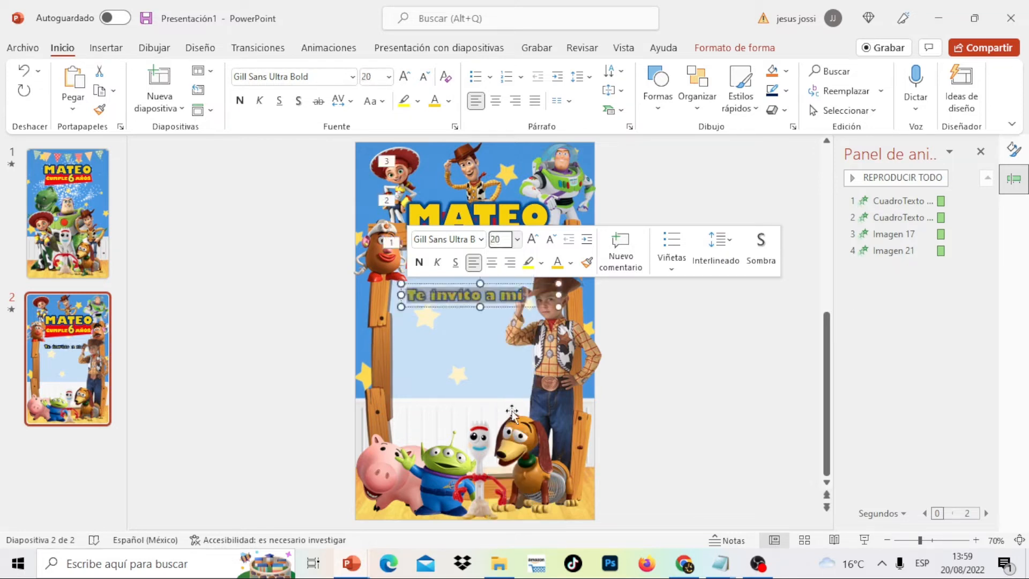
{"action": "left_click", "coordinate": [690, 344]}
{"action": "left_click", "coordinate": [461, 292]}
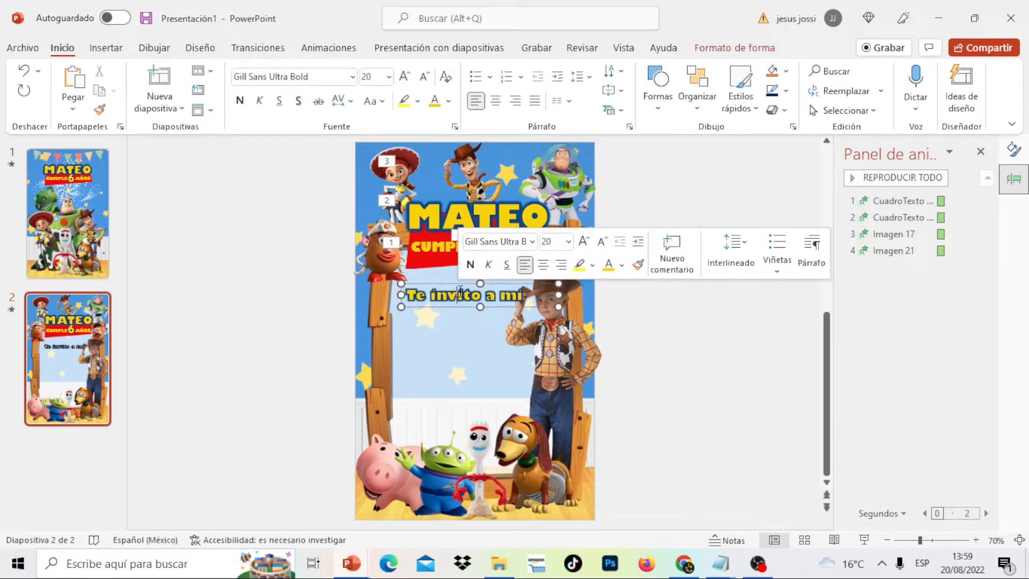
{"action": "left_click_drag", "start_coordinate": [457, 289], "coordinate": [448, 277]}
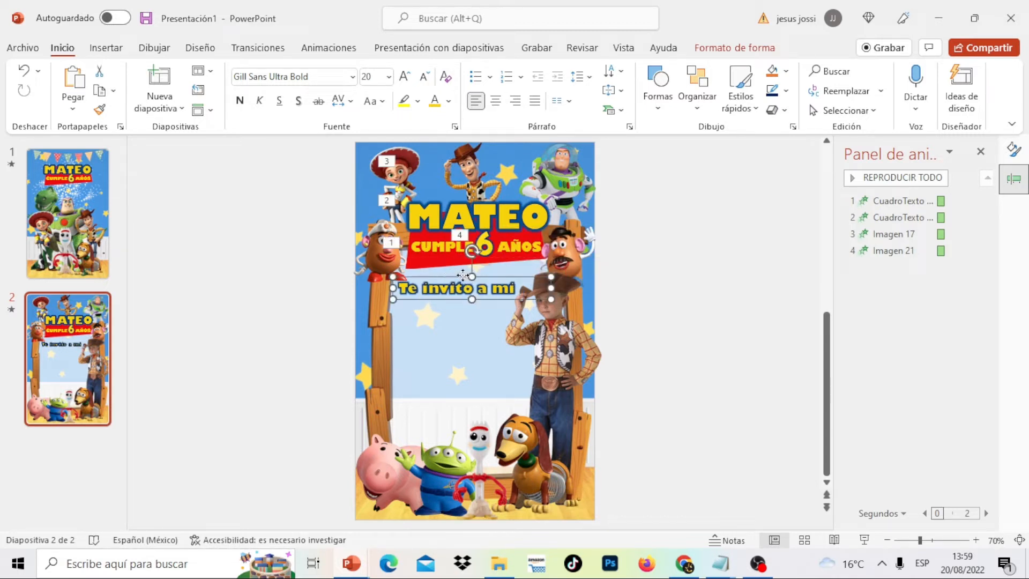
Duplicate the "Te invito a mí" text box and place the copy directly beneath the original, aligned with its left edge
{"action": "right_click", "coordinate": [463, 276]}
{"action": "left_click", "coordinate": [511, 156]}
{"action": "left_click", "coordinate": [433, 315]}
{"action": "right_click", "coordinate": [429, 317]}
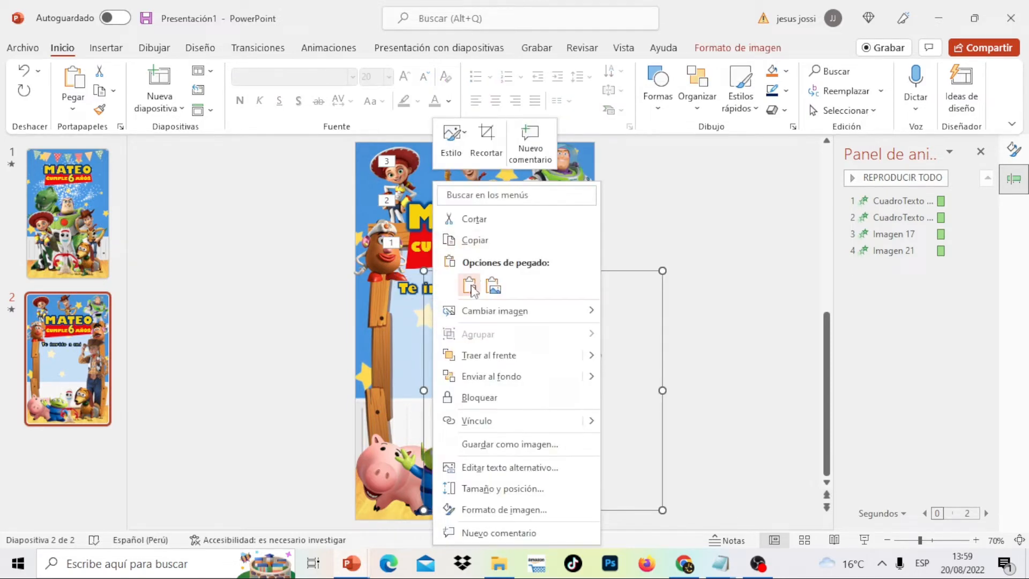
{"action": "left_click", "coordinate": [470, 284]}
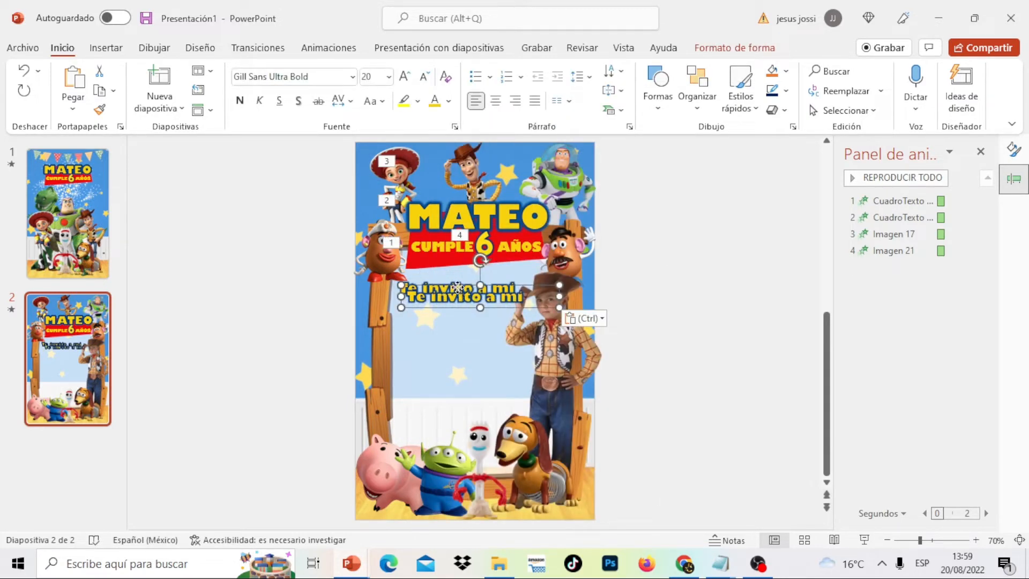
{"action": "left_click_drag", "start_coordinate": [457, 287], "coordinate": [447, 294]}
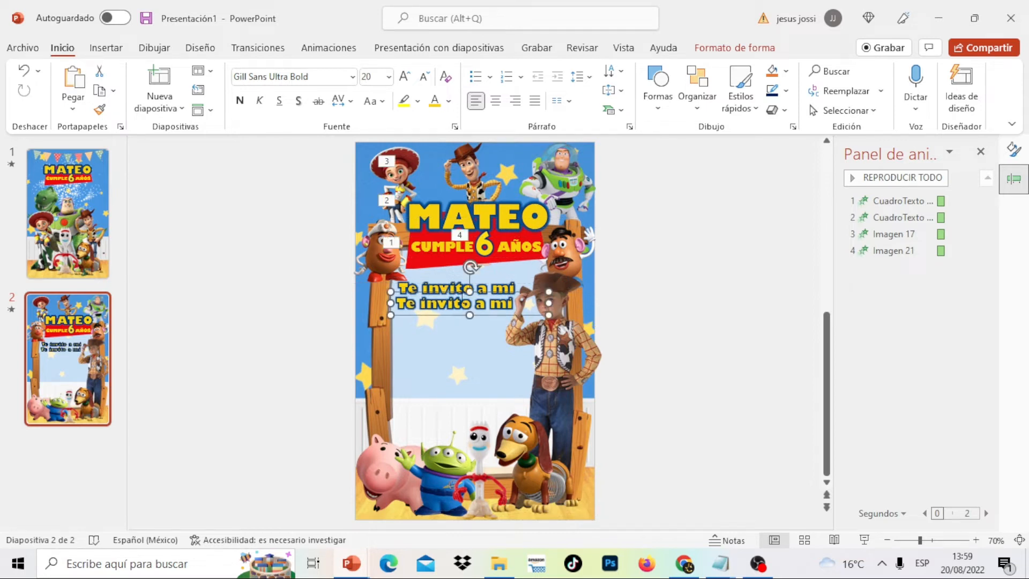
Replace the text of the lower "Te invito a mí" copy with "Cumpleaños" and deselect it
{"action": "triple_click", "coordinate": [462, 303]}
{"action": "type", "text": "Cum"}
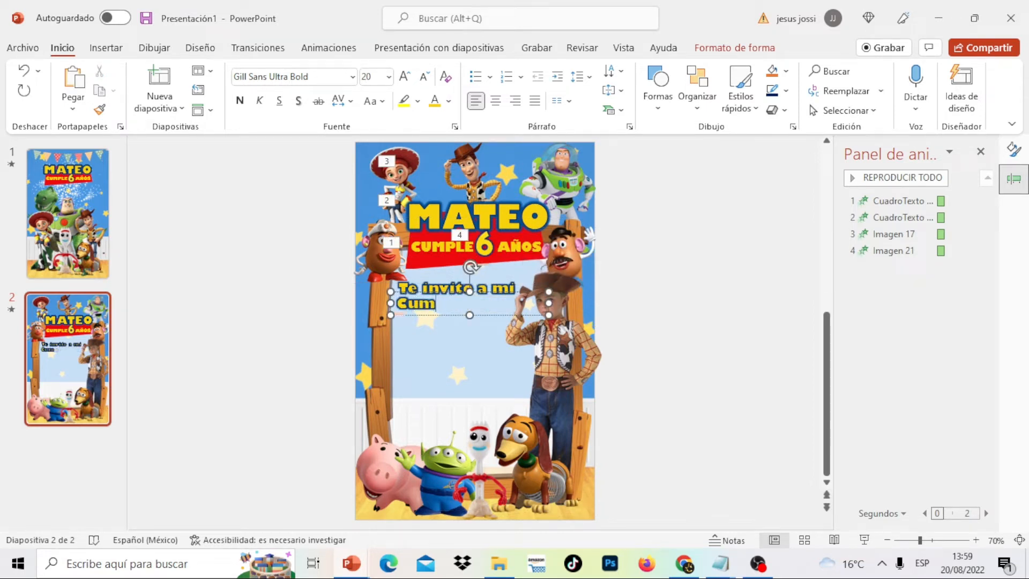
{"action": "type", "text": "pleaños"}
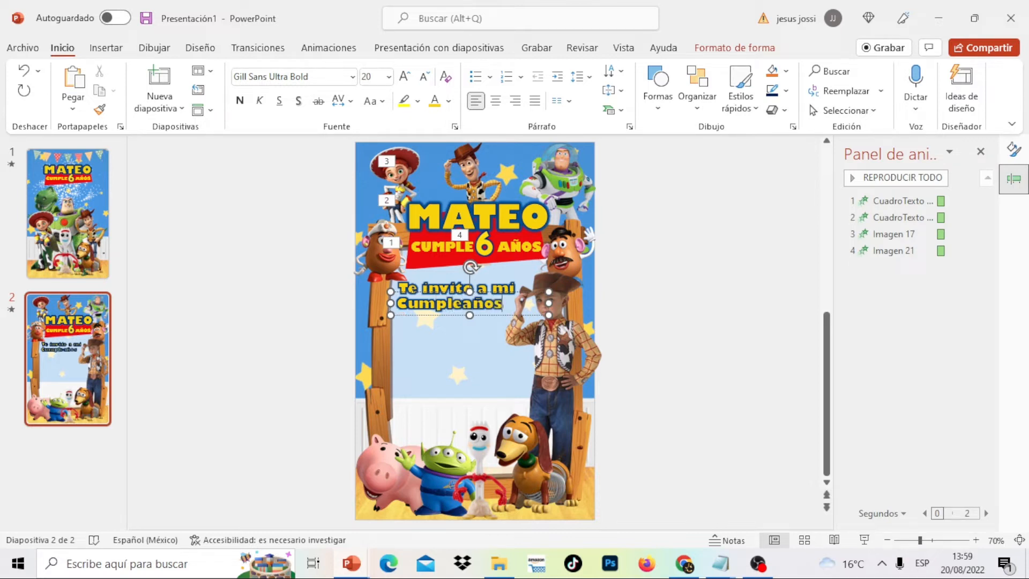
{"action": "left_click", "coordinate": [710, 284]}
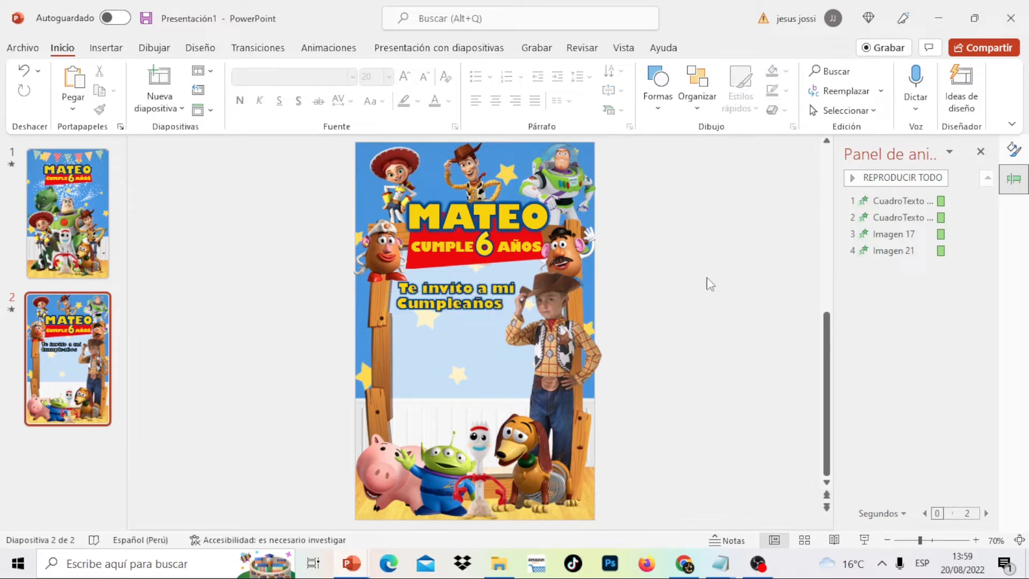
Nudge the Mrs. Potato Head picture slightly upward at the left end of the red banner
{"action": "left_click", "coordinate": [389, 245]}
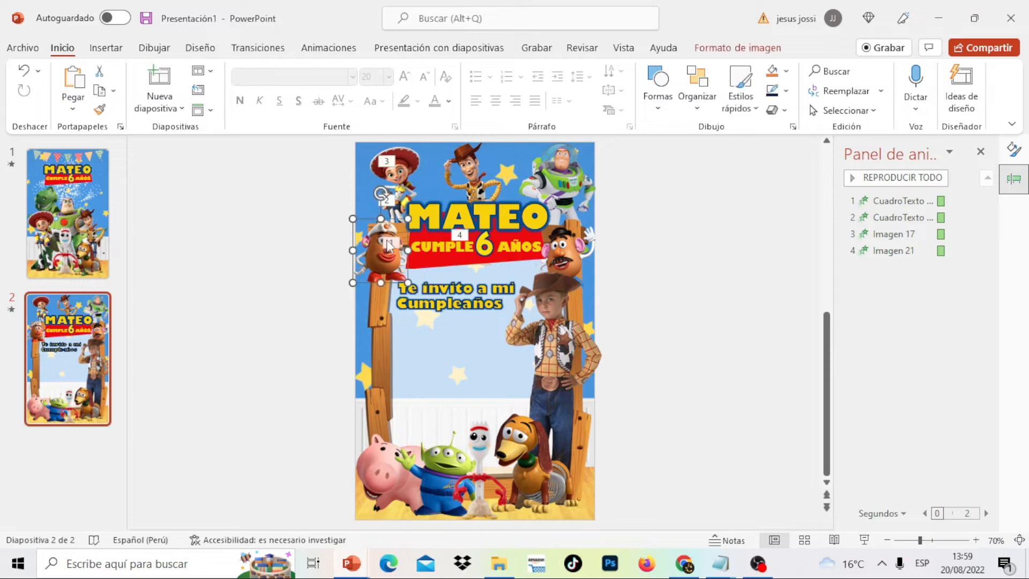
{"action": "left_click_drag", "start_coordinate": [389, 245], "coordinate": [389, 243]}
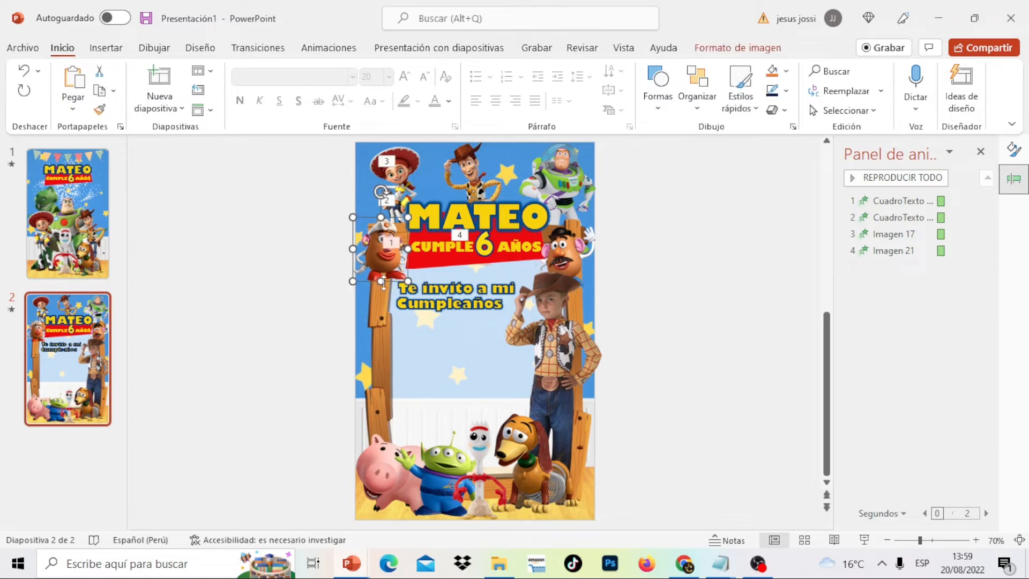
{"action": "mouse_move", "coordinate": [354, 568]}
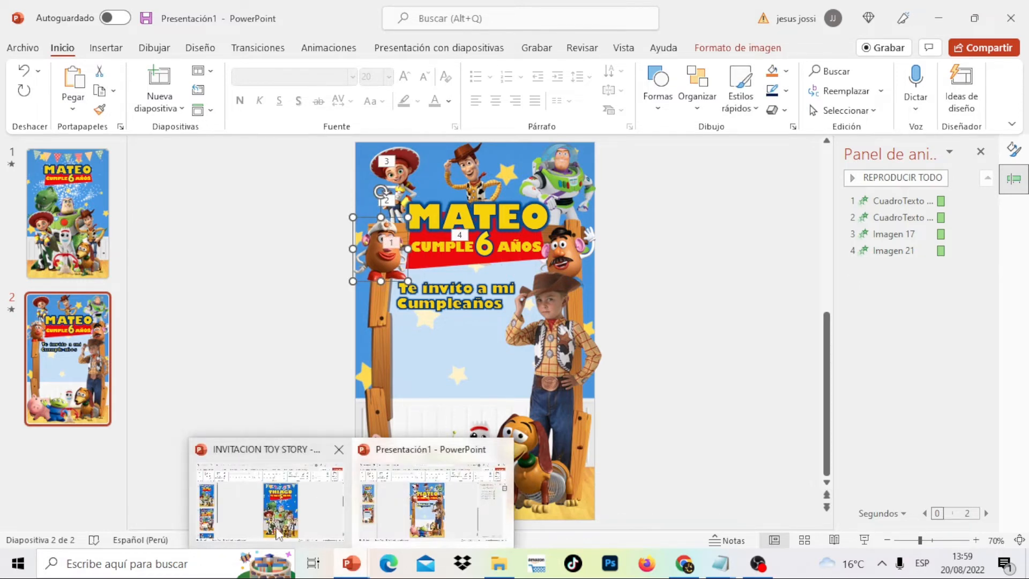
{"action": "mouse_move", "coordinate": [277, 533]}
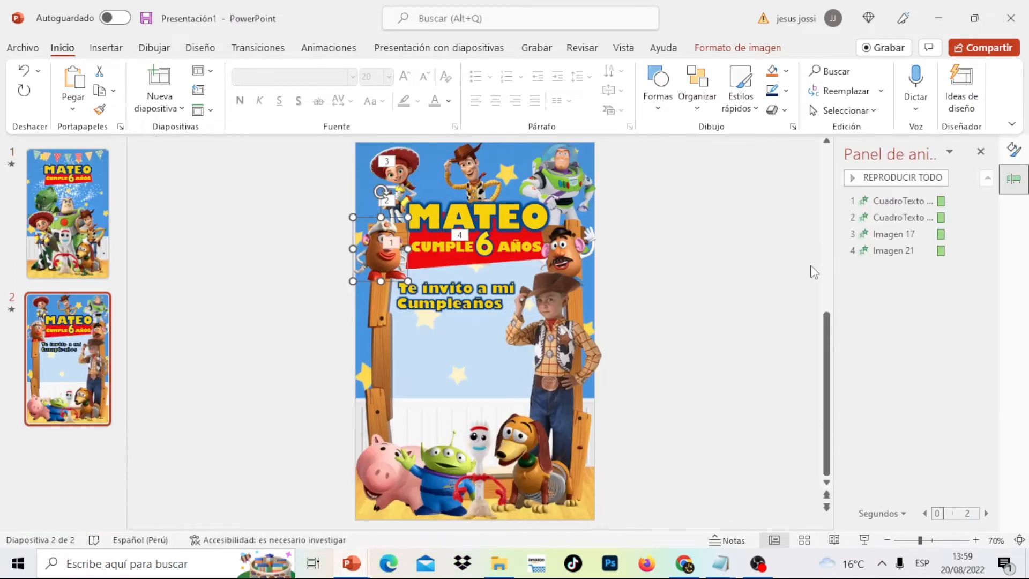
Copy the "Cumpleaños" text, paste it as a new text box and place it just below the original inside the frame
{"action": "left_click", "coordinate": [499, 306]}
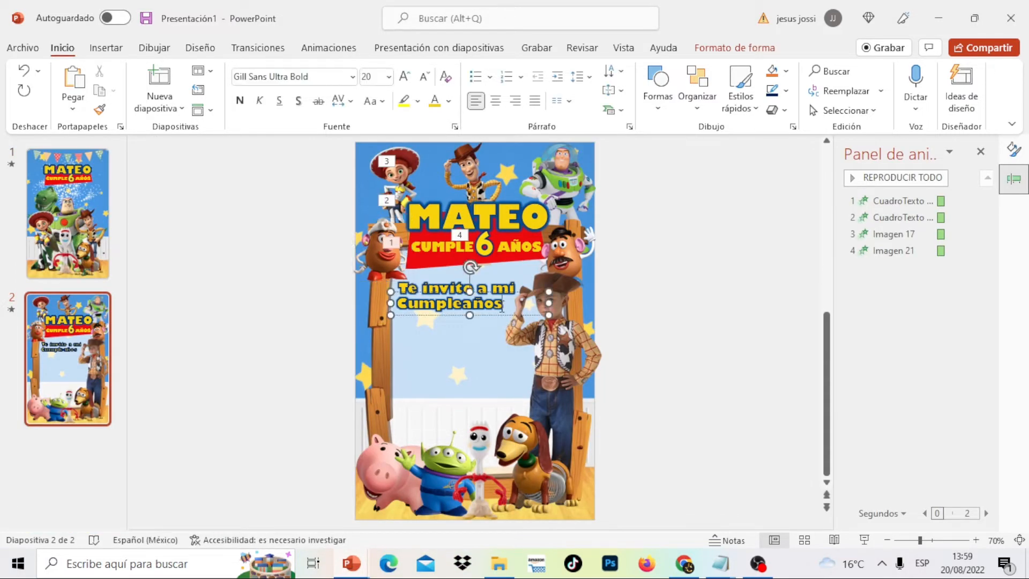
{"action": "right_click", "coordinate": [417, 293]}
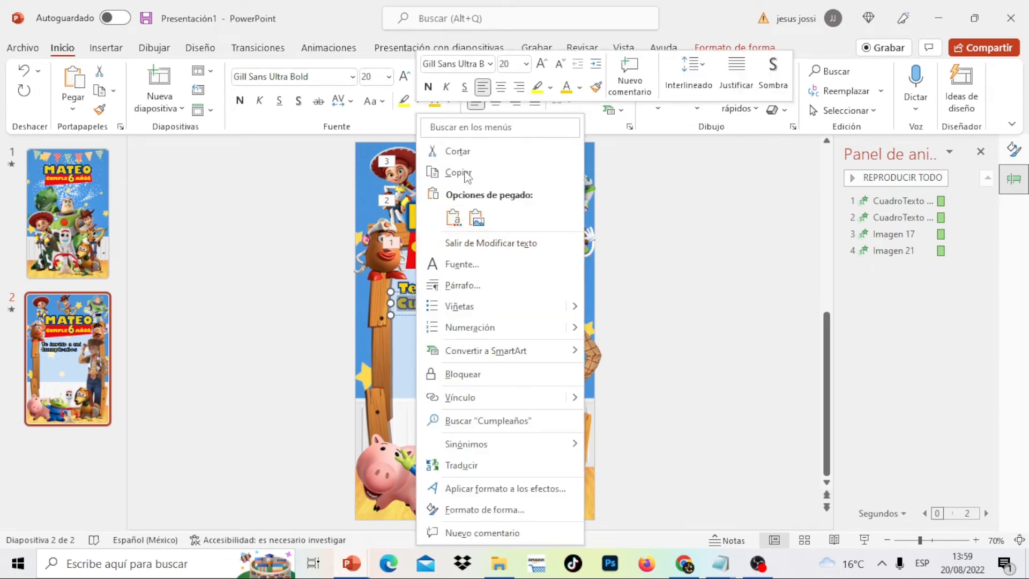
{"action": "left_click", "coordinate": [466, 173]}
{"action": "right_click", "coordinate": [429, 343]}
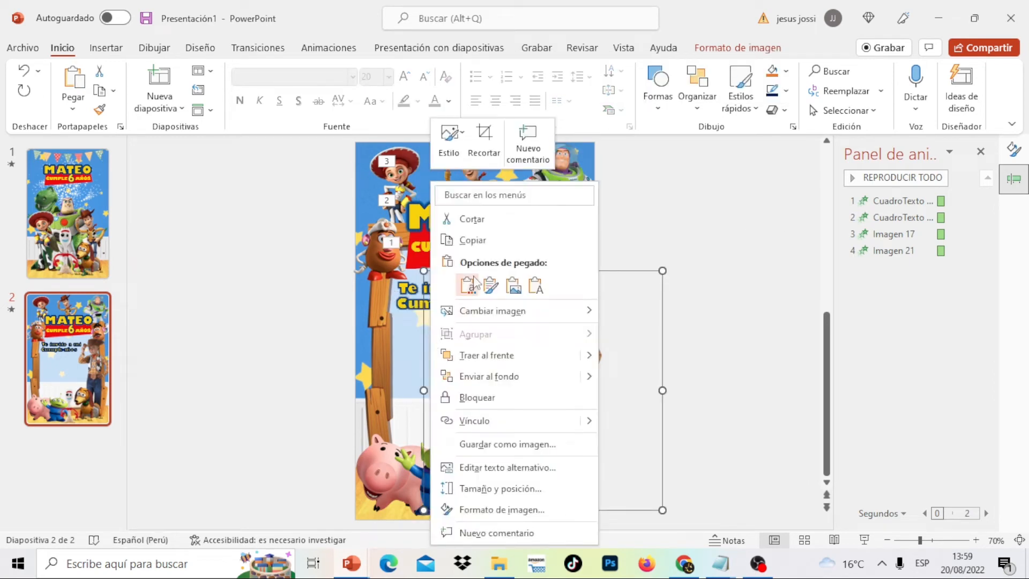
{"action": "key", "text": "Escape"}
{"action": "key", "text": "ctrl+v"}
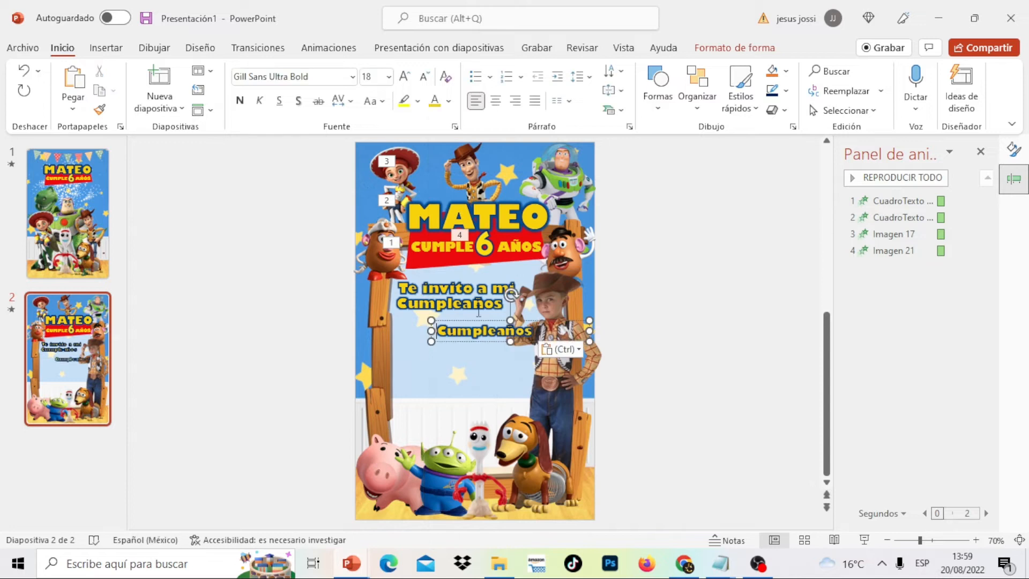
{"action": "left_click_drag", "start_coordinate": [471, 322], "coordinate": [436, 318]}
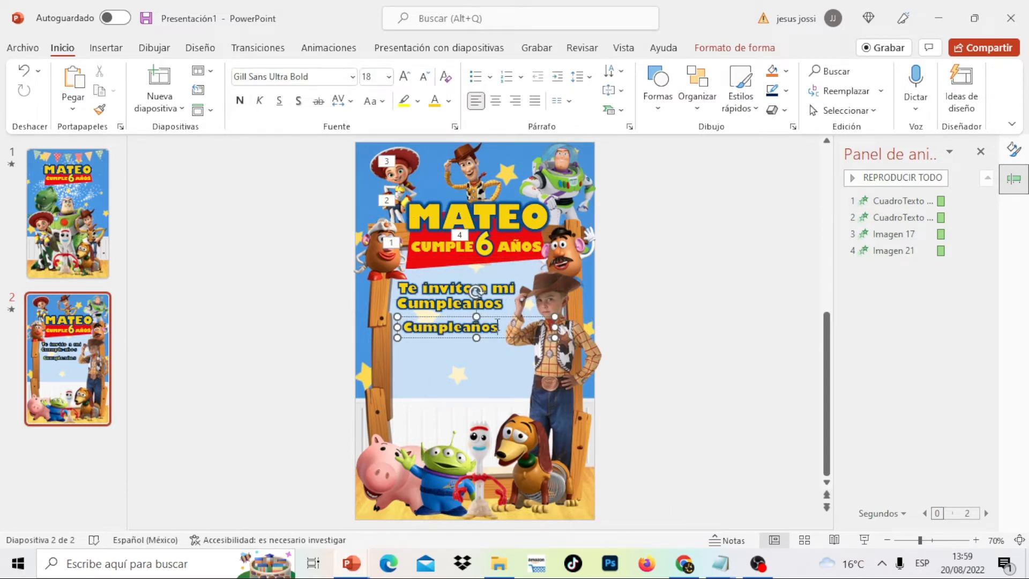
Replace the text of the pasted "Cumpleaños" copy with "SABADO 20"
{"action": "left_click", "coordinate": [497, 325]}
{"action": "key", "text": "BackSpace"}
{"action": "key", "text": "BackSpace"}
{"action": "key", "text": "BackSpace"}
{"action": "key", "text": "BackSpace"}
{"action": "key", "text": "BackSpace"}
{"action": "key", "text": "BackSpace"}
{"action": "key", "text": "BackSpace"}
{"action": "key", "text": "BackSpace"}
{"action": "key", "text": "BackSpace"}
{"action": "key", "text": "BackSpace"}
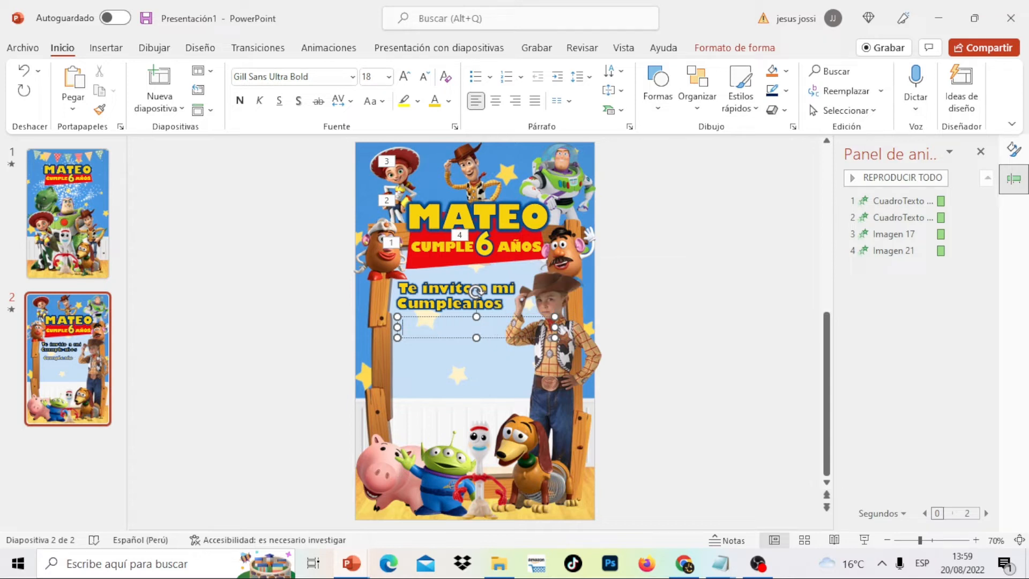
{"action": "type", "text": "SABADO 20"}
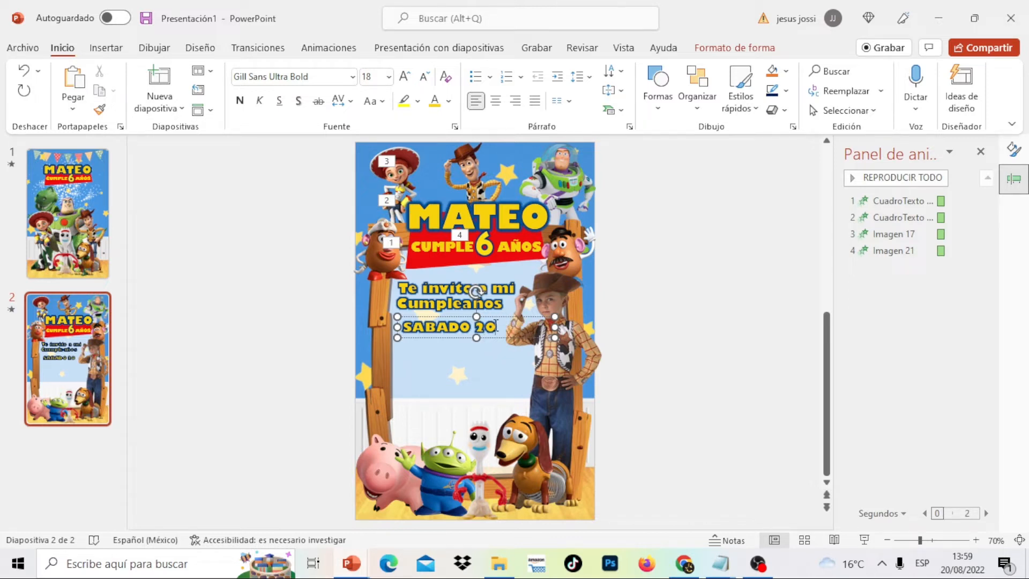
Select the whole "SABADO 20" text for formatting
{"action": "left_click_drag", "start_coordinate": [496, 327], "coordinate": [406, 326]}
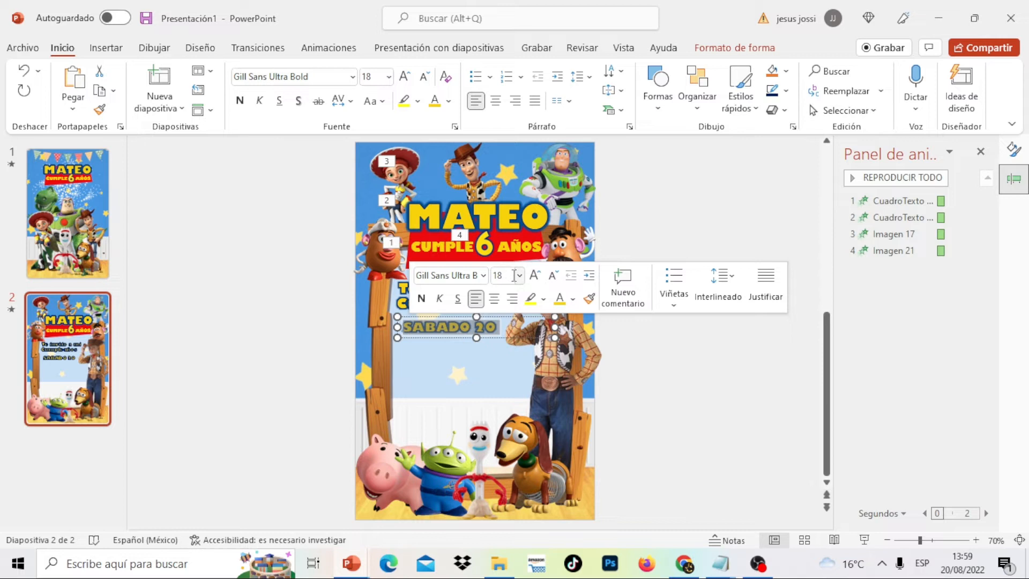
Set the "SABADO 20" text to font size 21 and align it with the left edge of the invitation text above
{"action": "left_click", "coordinate": [511, 275]}
{"action": "type", "text": "21"}
{"action": "key", "text": "Return"}
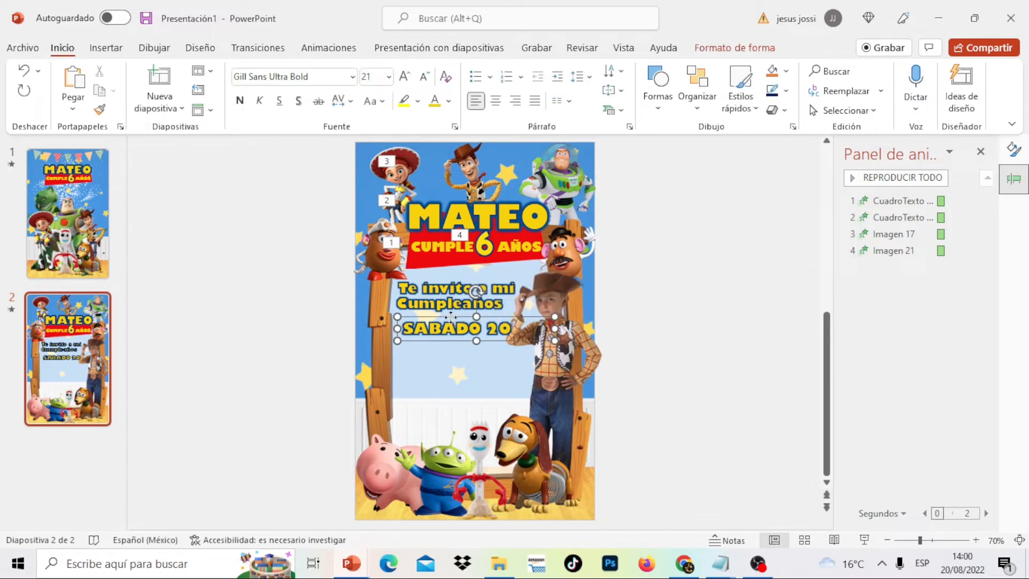
{"action": "left_click_drag", "start_coordinate": [450, 317], "coordinate": [443, 315]}
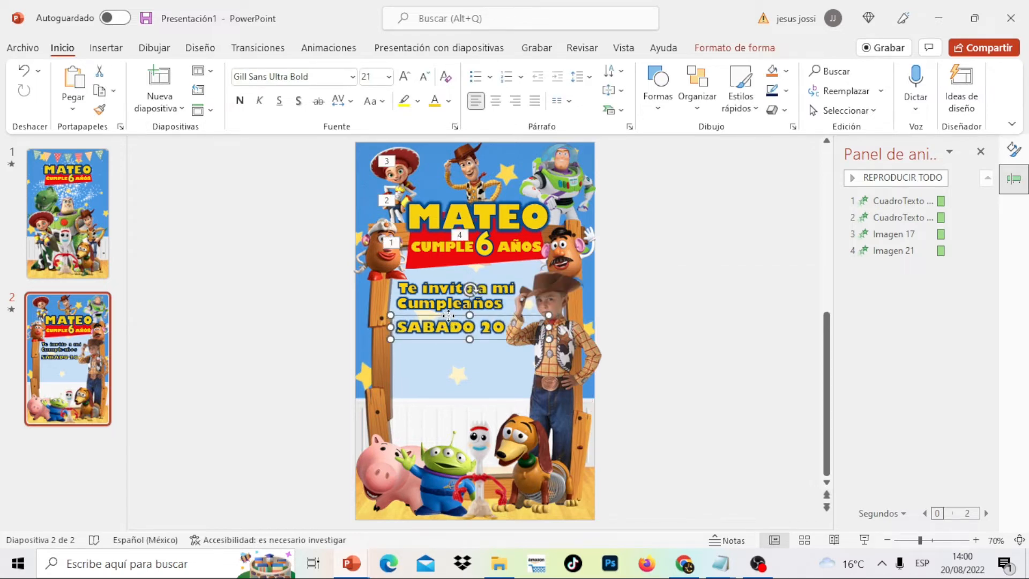
Duplicate the "SABADO 20" text box and place the copy directly beneath the original
{"action": "right_click", "coordinate": [448, 315]}
{"action": "left_click", "coordinate": [504, 156]}
{"action": "right_click", "coordinate": [457, 365]}
{"action": "left_click", "coordinate": [492, 289]}
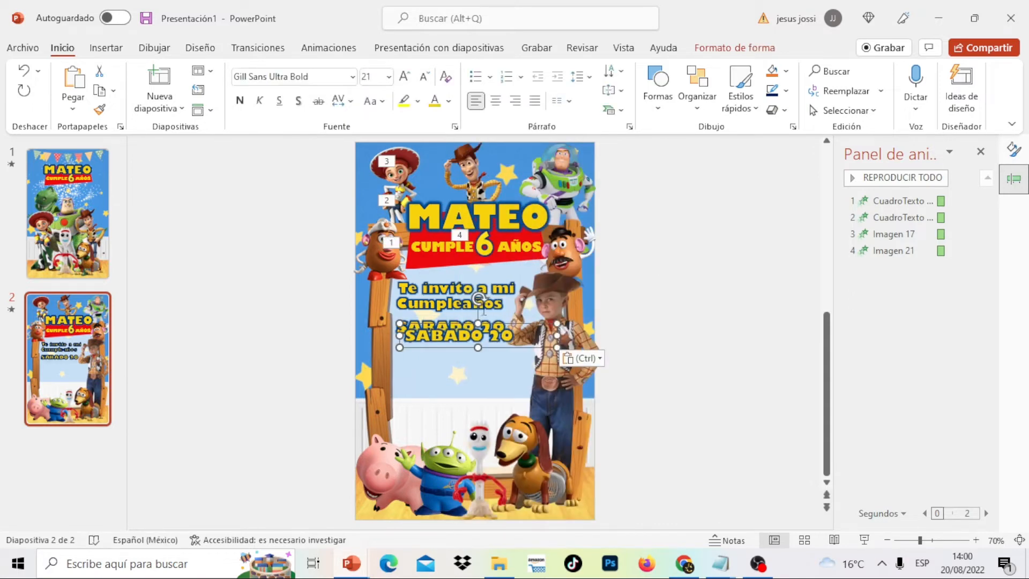
{"action": "left_click_drag", "start_coordinate": [461, 325], "coordinate": [452, 331]}
Replace the text of the lower "SABADO 20" copy with "DE AGOSTO"
{"action": "triple_click", "coordinate": [492, 343]}
{"action": "left_click", "coordinate": [492, 343]}
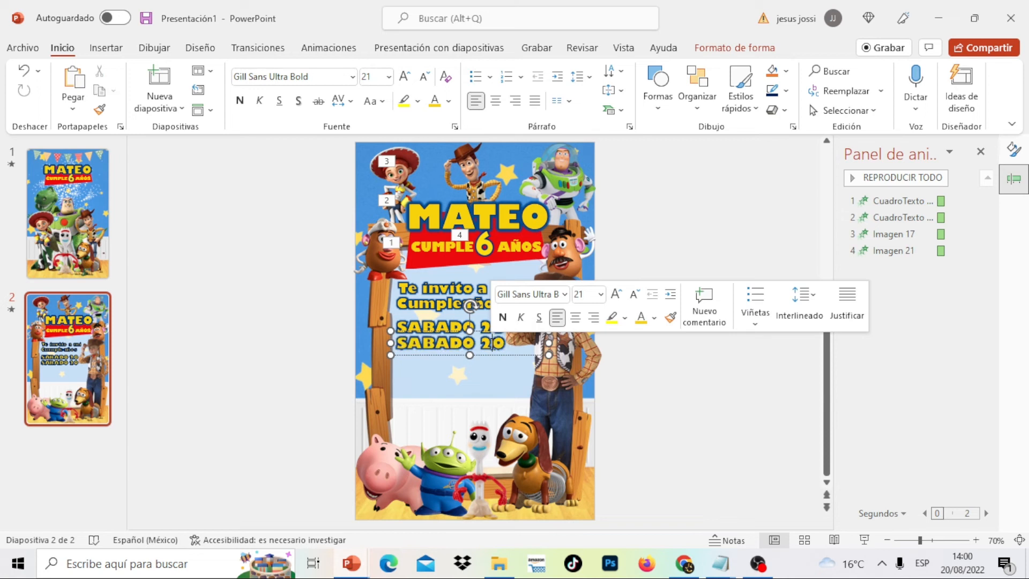
{"action": "double_click", "coordinate": [492, 343]}
{"action": "left_click", "coordinate": [493, 343]}
{"action": "double_click", "coordinate": [492, 344]}
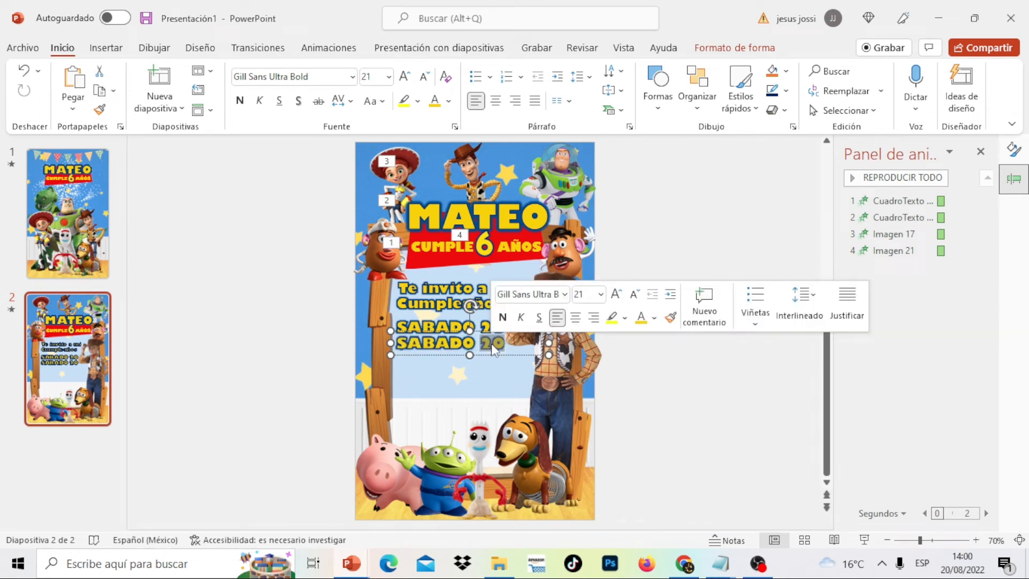
{"action": "key", "text": "BackSpace"}
{"action": "key", "text": "BackSpace"}
{"action": "key", "text": "BackSpace"}
{"action": "key", "text": "BackSpace"}
{"action": "key", "text": "BackSpace"}
{"action": "key", "text": "BackSpace"}
{"action": "key", "text": "BackSpace"}
{"action": "key", "text": "BackSpace"}
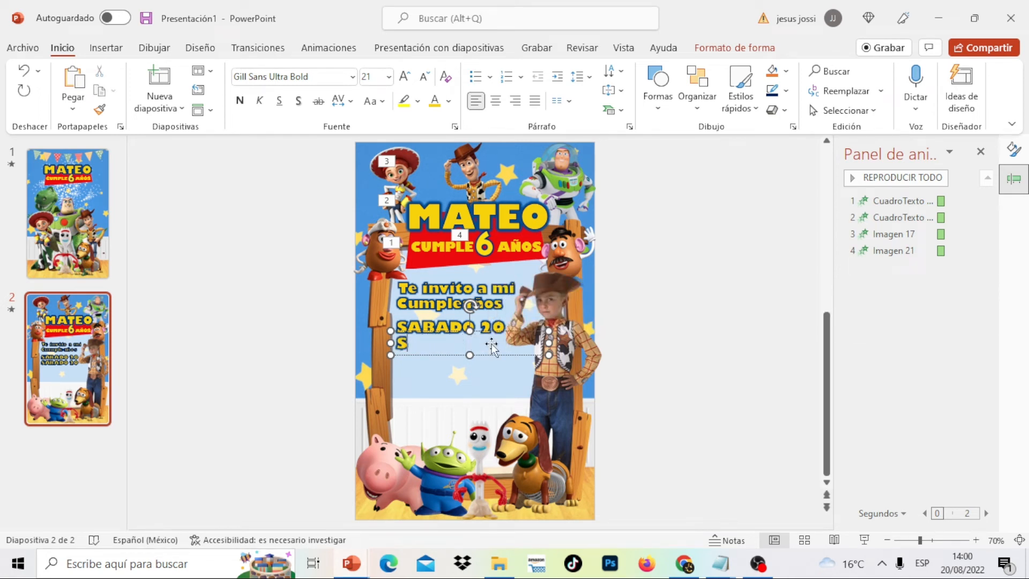
{"action": "type", "text": "DE "}
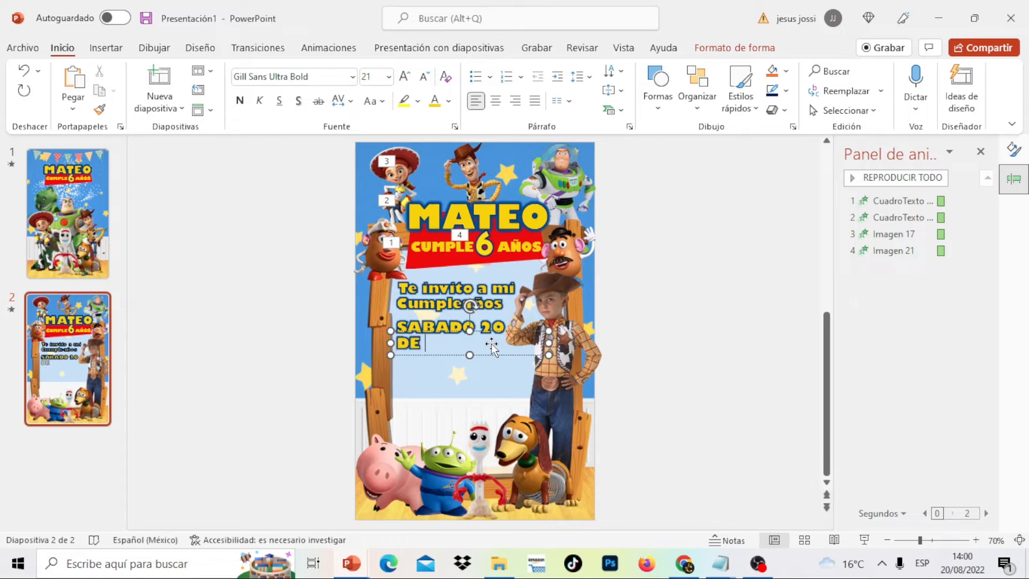
{"action": "type", "text": "AGOSTO"}
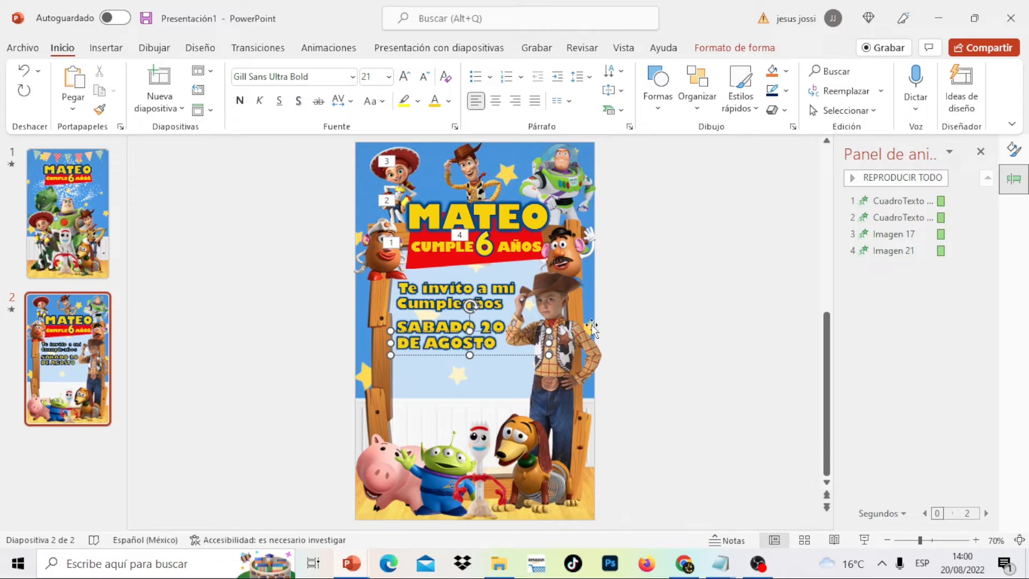
{"action": "left_click", "coordinate": [659, 327]}
{"action": "left_click", "coordinate": [733, 320]}
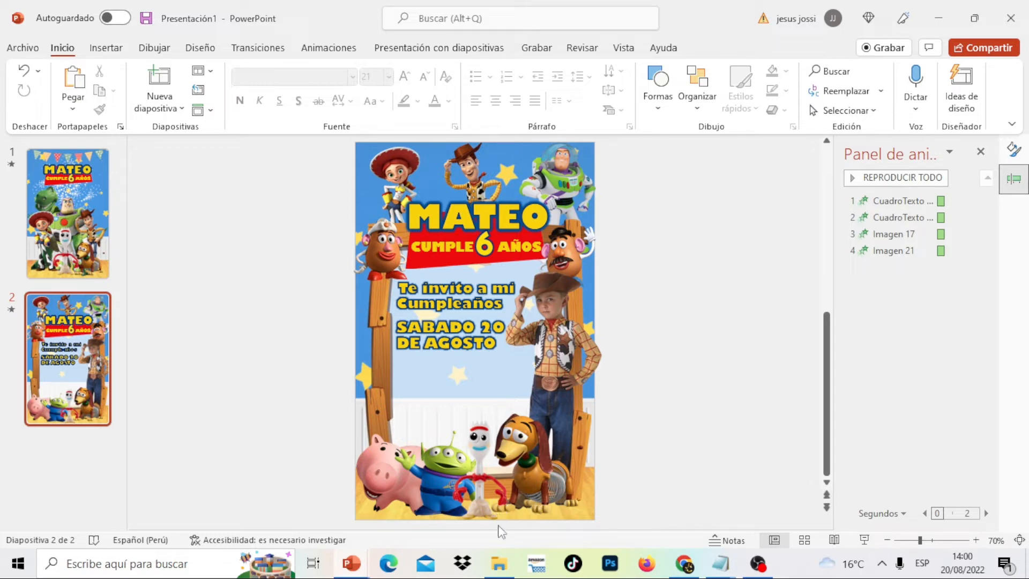
Check the finished INVITACION TOY STORY presentation for reference and return to Presentación1
{"action": "mouse_move", "coordinate": [370, 567]}
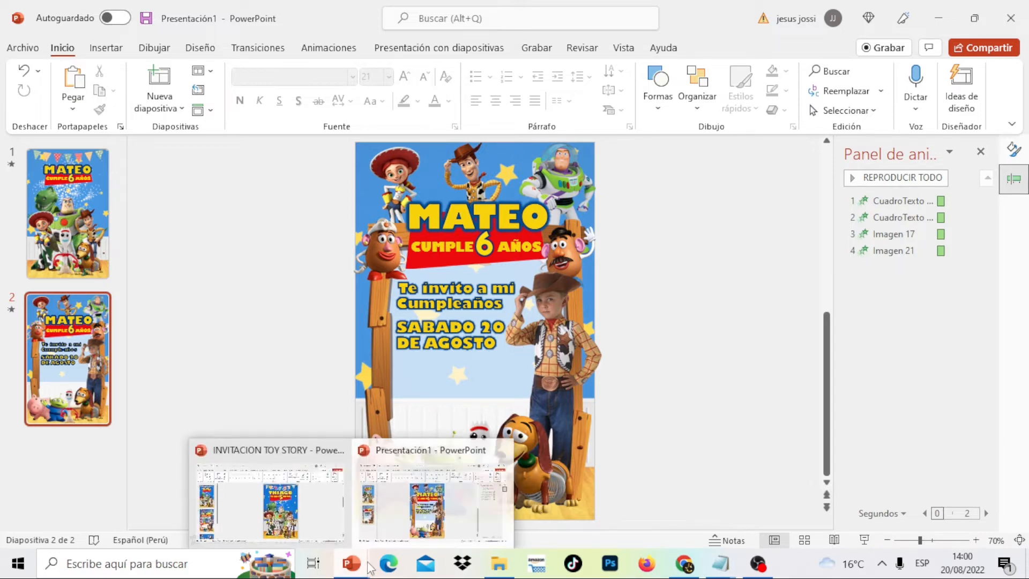
{"action": "left_click", "coordinate": [292, 531]}
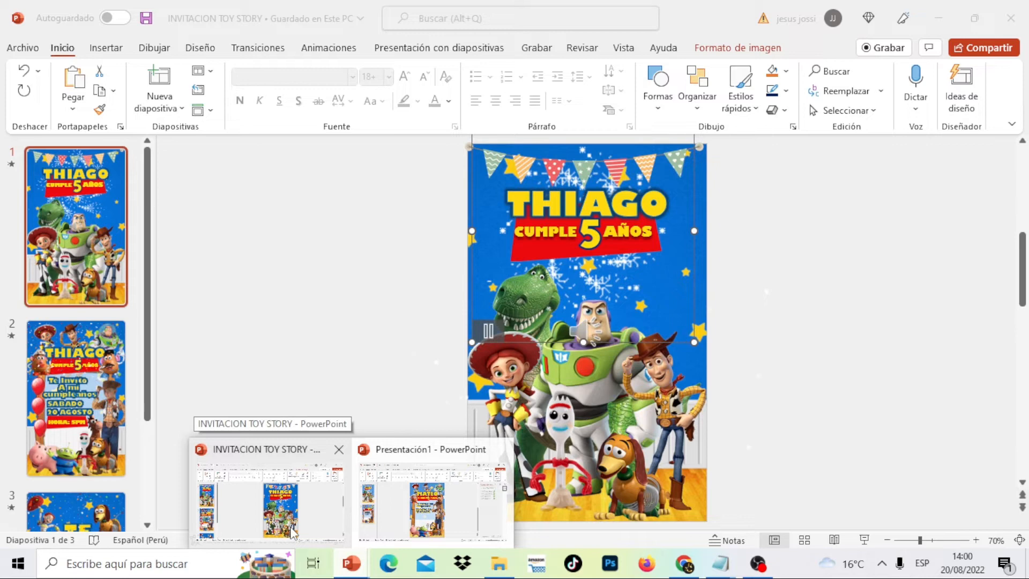
{"action": "left_click", "coordinate": [428, 493]}
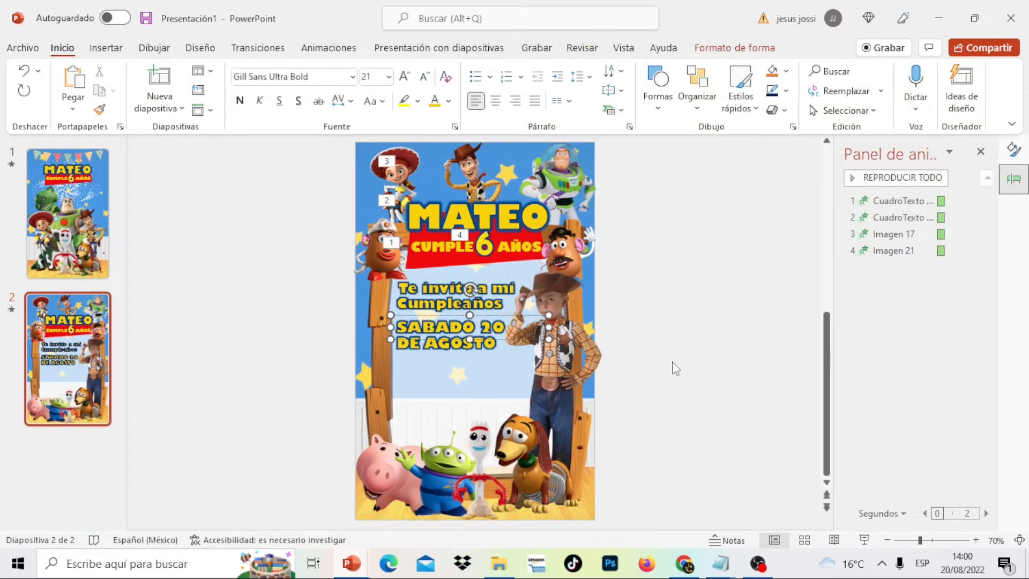
{"action": "left_click", "coordinate": [675, 368]}
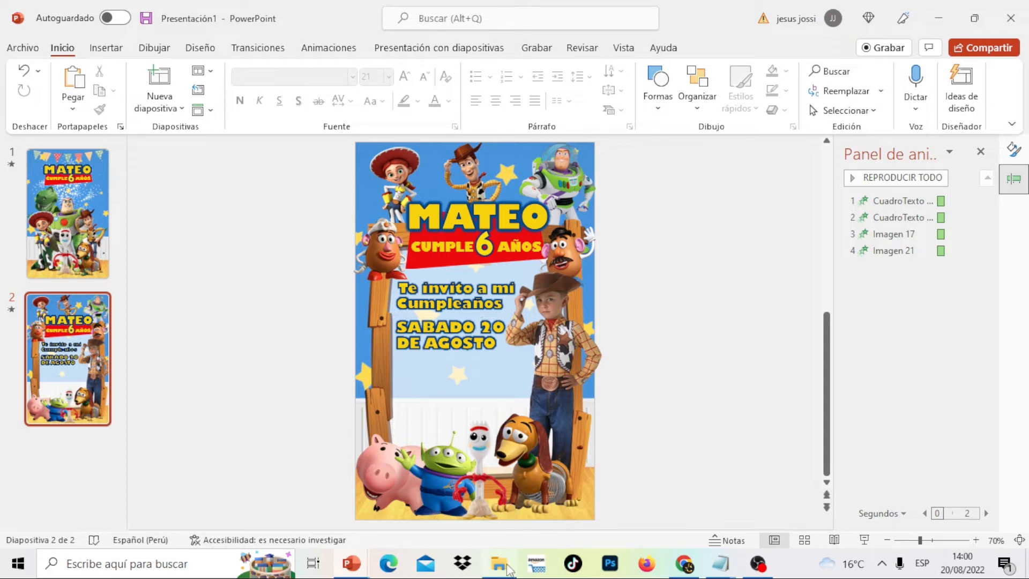
Switch to File Explorer and open the "material toy story" folder on the desktop, keeping the slide partly visible
{"action": "mouse_move", "coordinate": [500, 563]}
{"action": "left_click", "coordinate": [531, 500]}
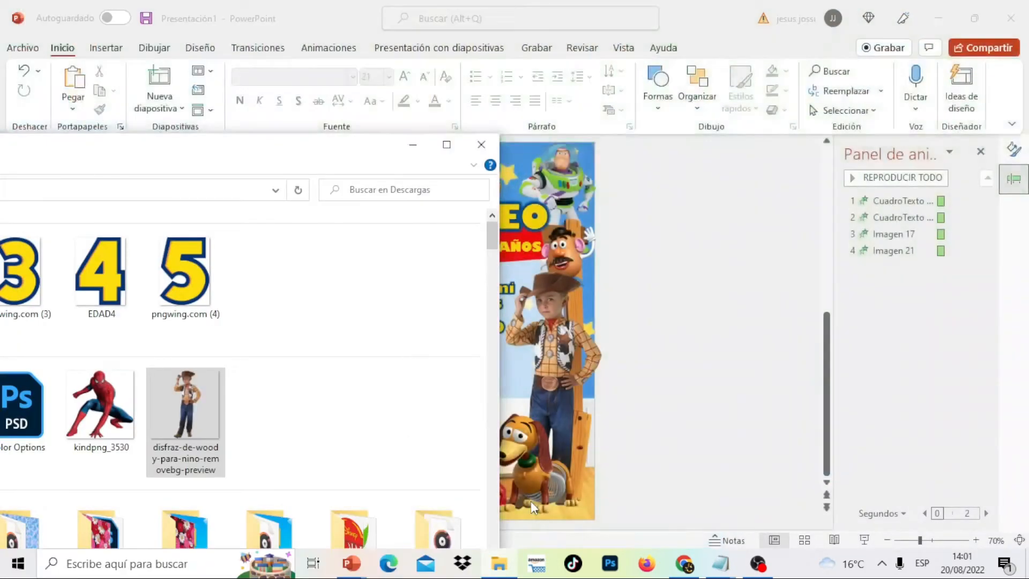
{"action": "left_click_drag", "start_coordinate": [370, 150], "coordinate": [779, 71]}
{"action": "left_click_drag", "start_coordinate": [374, 75], "coordinate": [633, 33]}
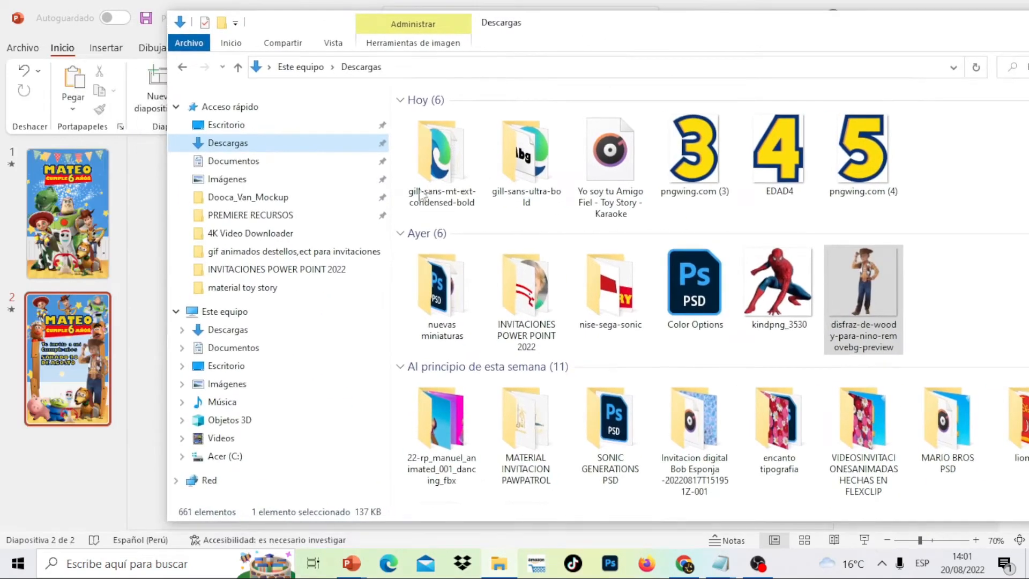
{"action": "left_click", "coordinate": [243, 368]}
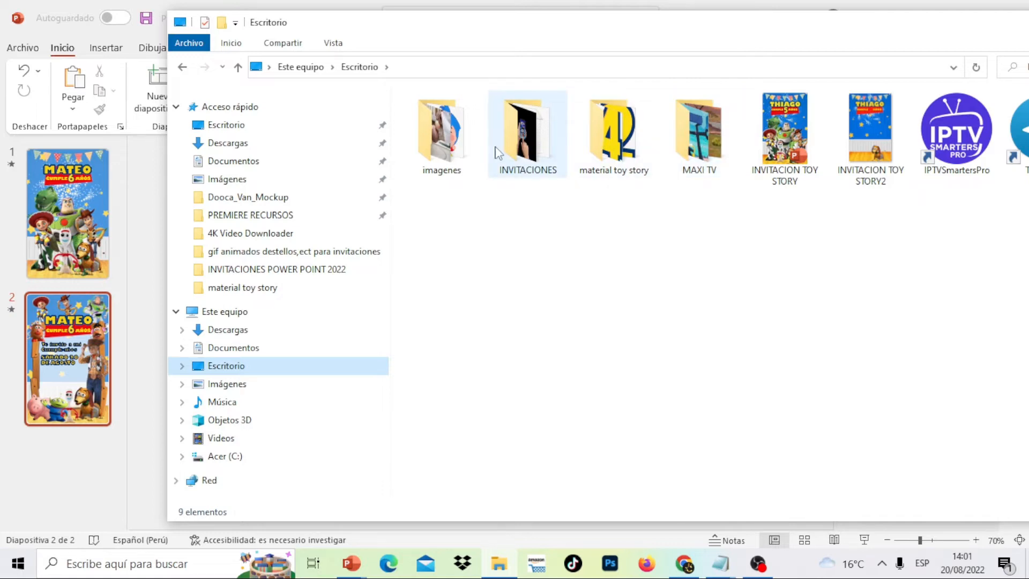
{"action": "left_click_drag", "start_coordinate": [862, 32], "coordinate": [629, 312]}
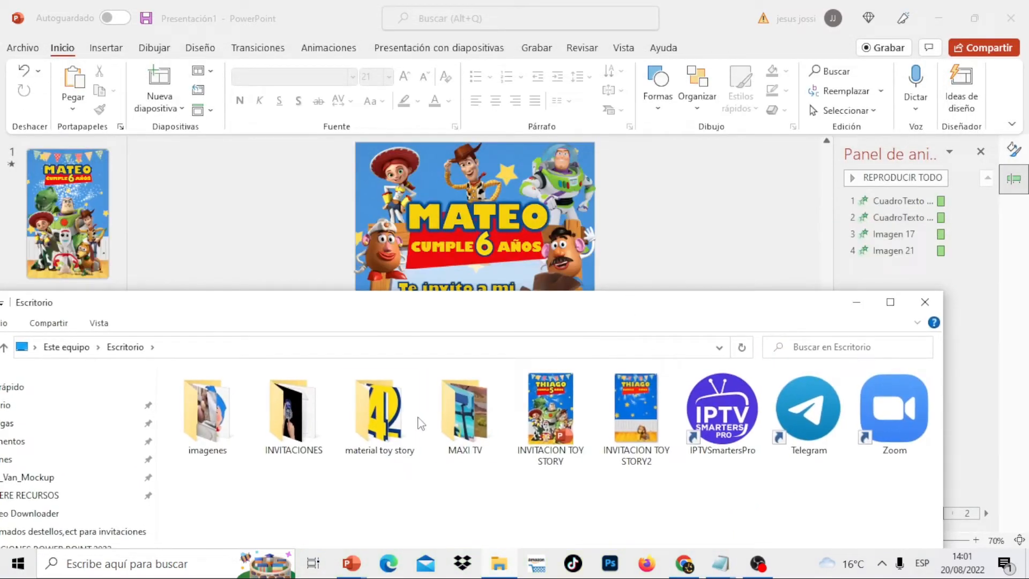
{"action": "double_click", "coordinate": [390, 423]}
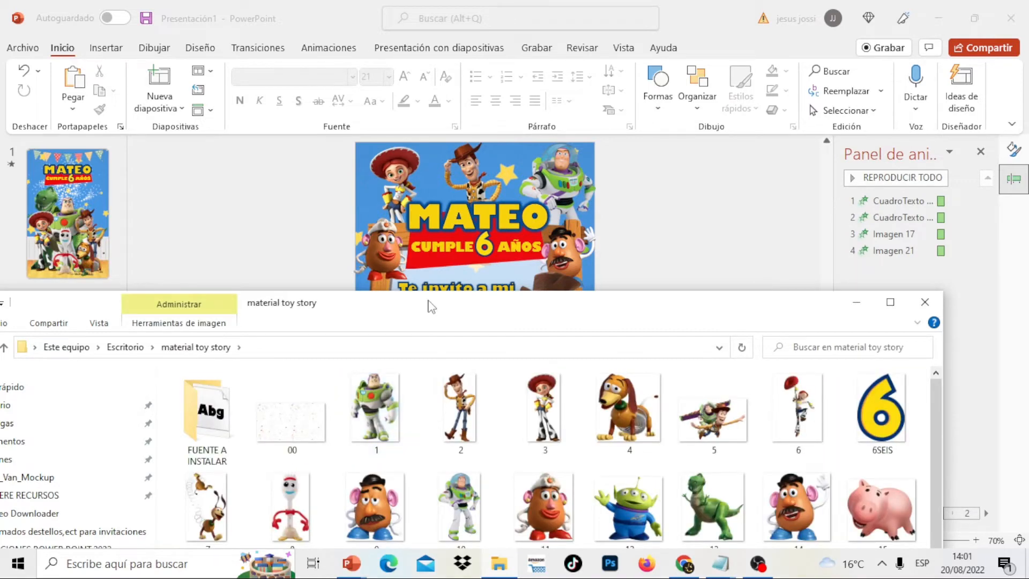
{"action": "left_click_drag", "start_coordinate": [427, 304], "coordinate": [78, 171]}
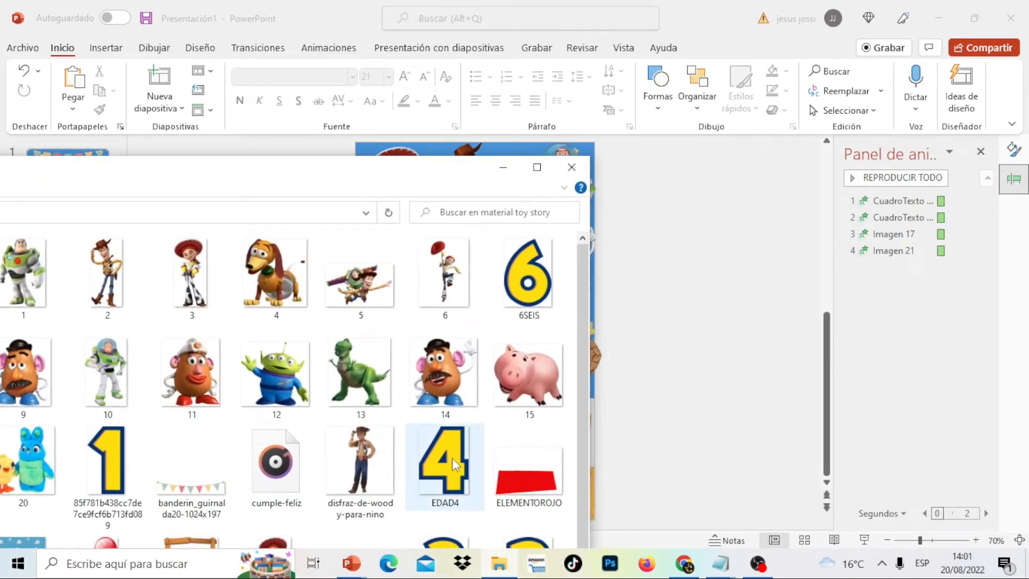
Insert the ELEMENTOROJO image into slide 2, shrink it to about 5.13 × 3.55 cm and place it below "DE AGOSTO"
{"action": "left_click_drag", "start_coordinate": [513, 470], "coordinate": [504, 352]}
{"action": "left_click_drag", "start_coordinate": [419, 317], "coordinate": [453, 370]}
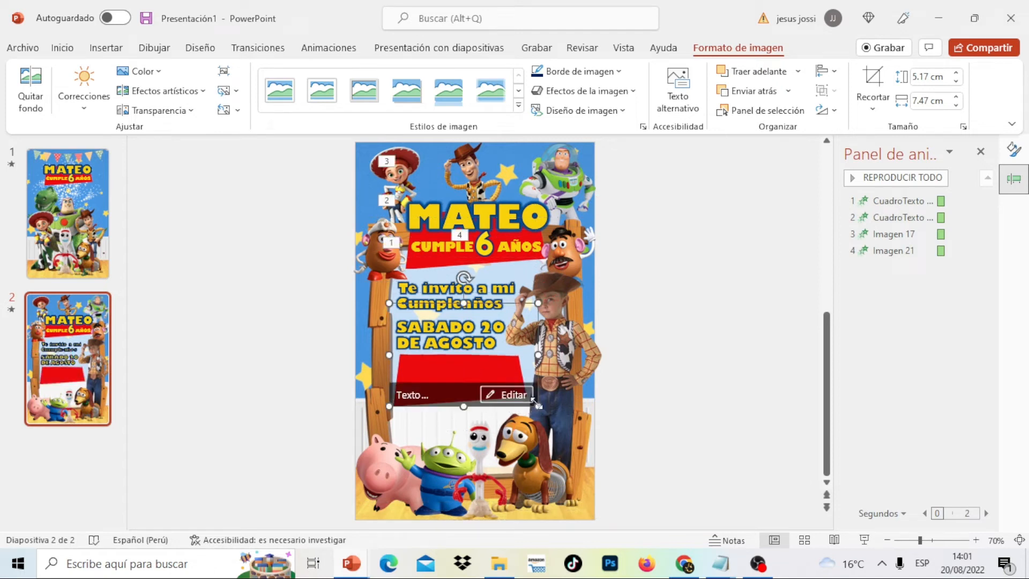
{"action": "left_click_drag", "start_coordinate": [538, 406], "coordinate": [492, 374]}
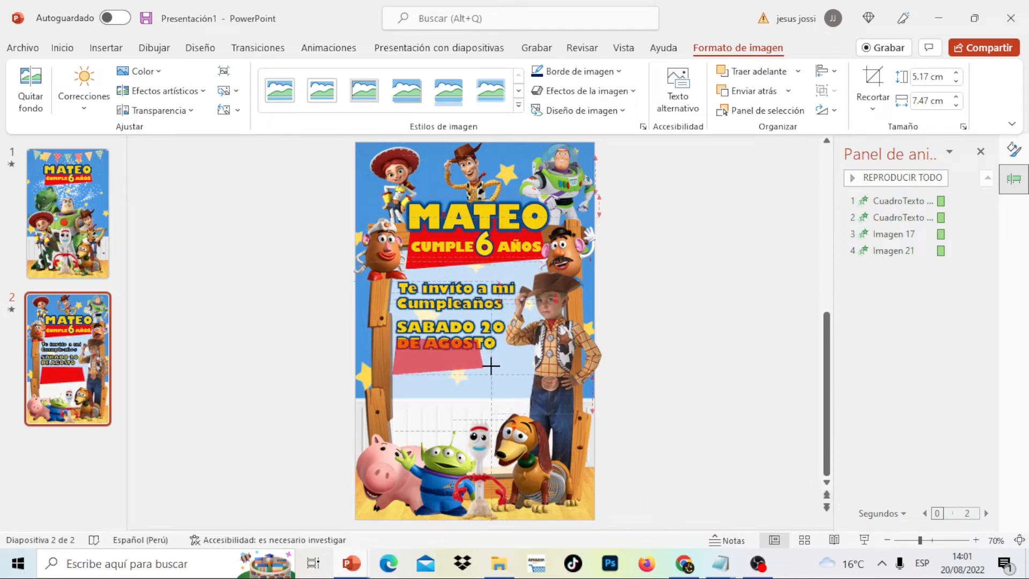
{"action": "left_click_drag", "start_coordinate": [444, 346], "coordinate": [448, 368]}
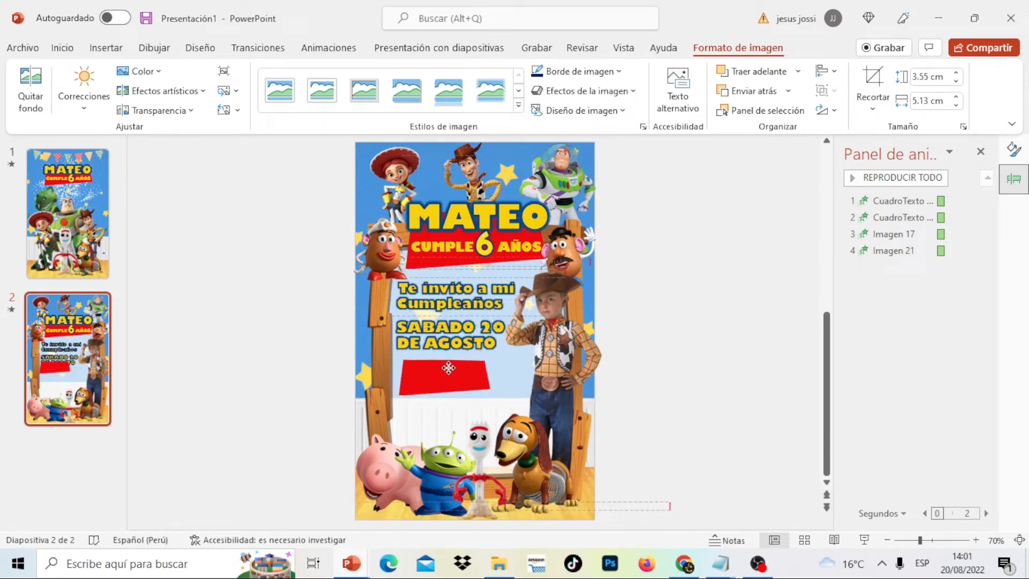
{"action": "left_click", "coordinate": [746, 264]}
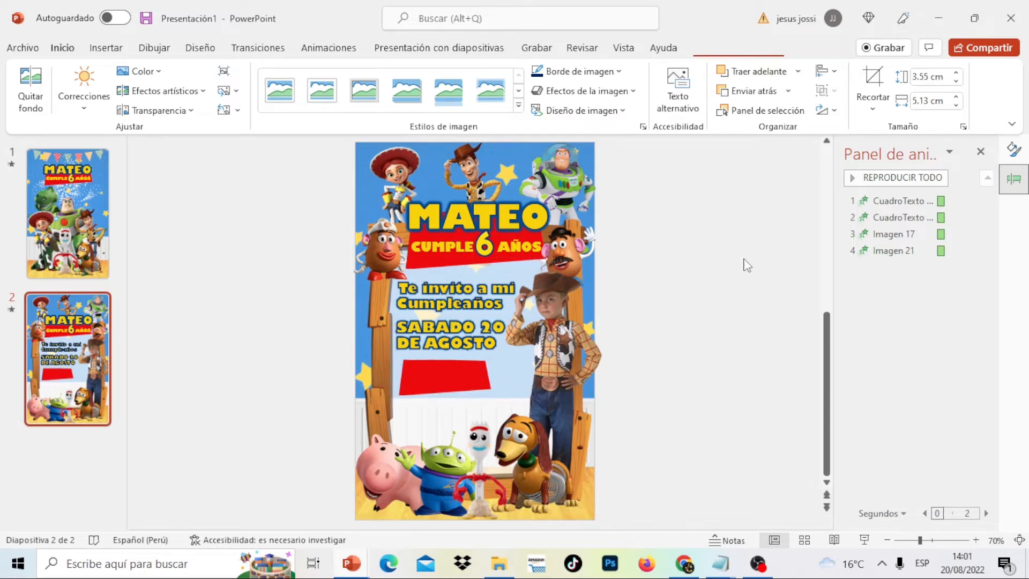
Copy the "CUMPLE" text box and place the copy over the lower red banner
{"action": "left_click_drag", "start_coordinate": [471, 247], "coordinate": [414, 244]}
{"action": "right_click", "coordinate": [414, 244]}
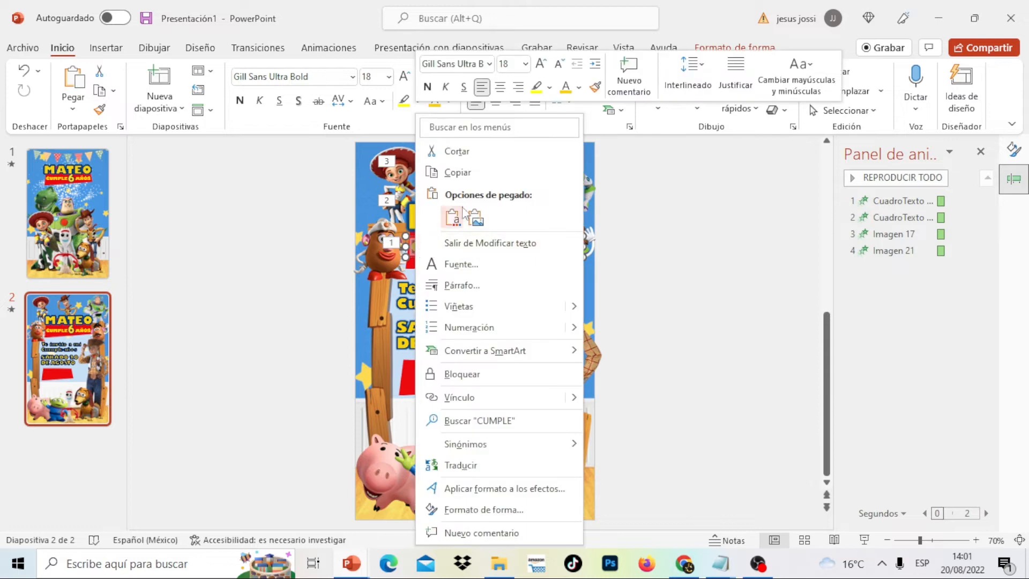
{"action": "left_click", "coordinate": [468, 173]}
{"action": "right_click", "coordinate": [460, 378]}
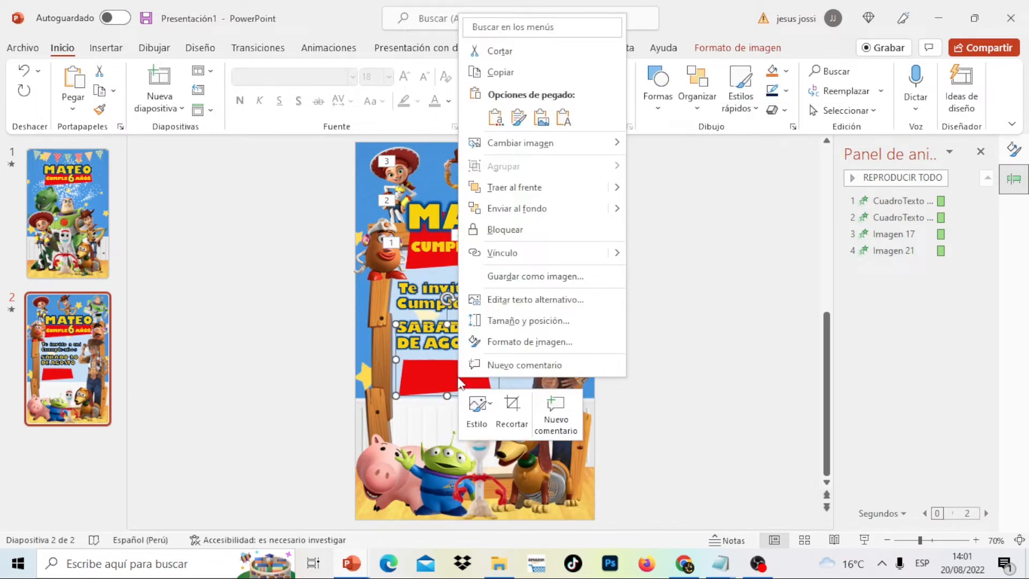
{"action": "left_click", "coordinate": [496, 117]}
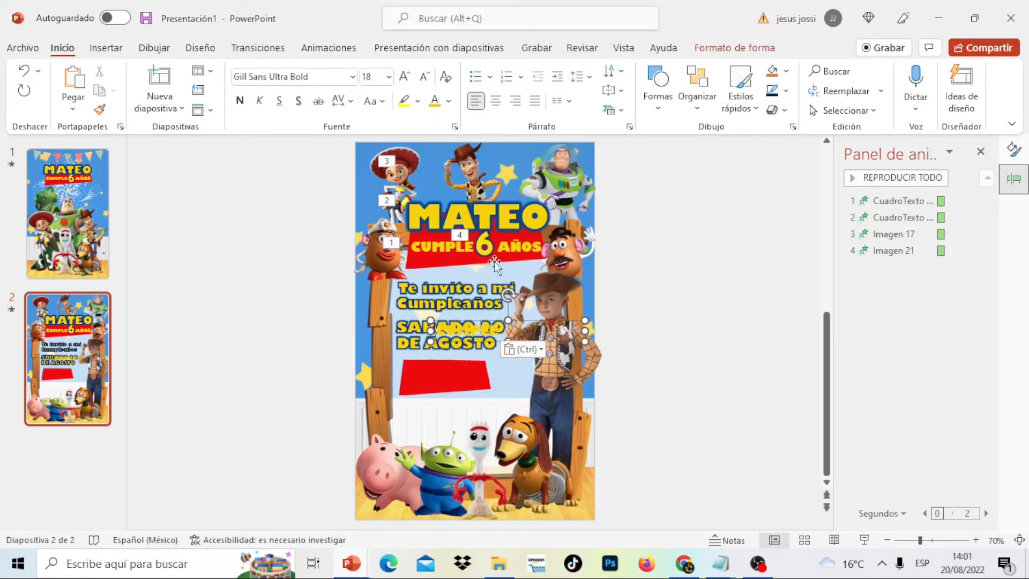
{"action": "left_click_drag", "start_coordinate": [475, 320], "coordinate": [450, 369]}
Replace the copied text on the lower red banner with "HORA :5 PM"
{"action": "double_click", "coordinate": [461, 377]}
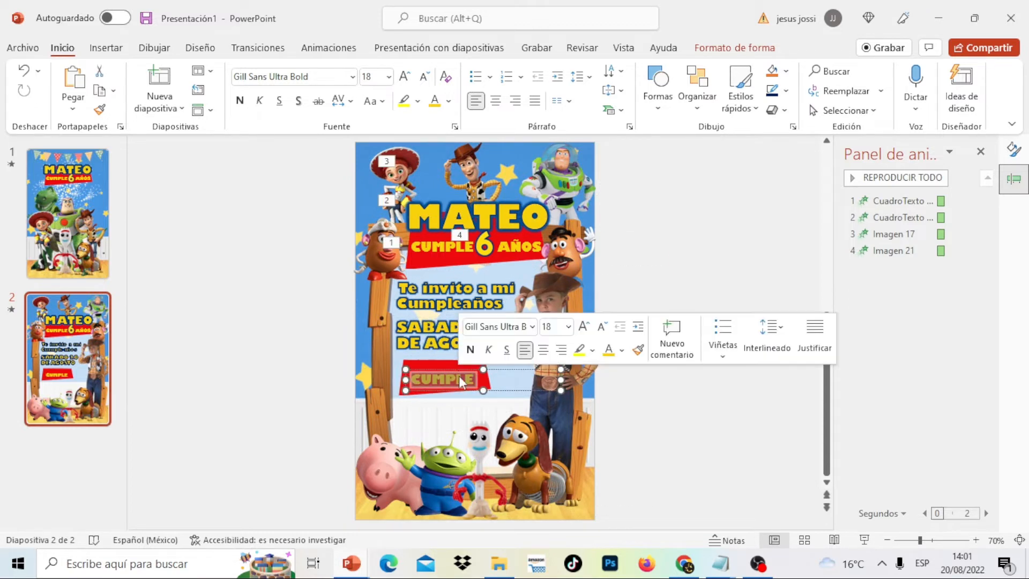
{"action": "type", "text": "HORA"}
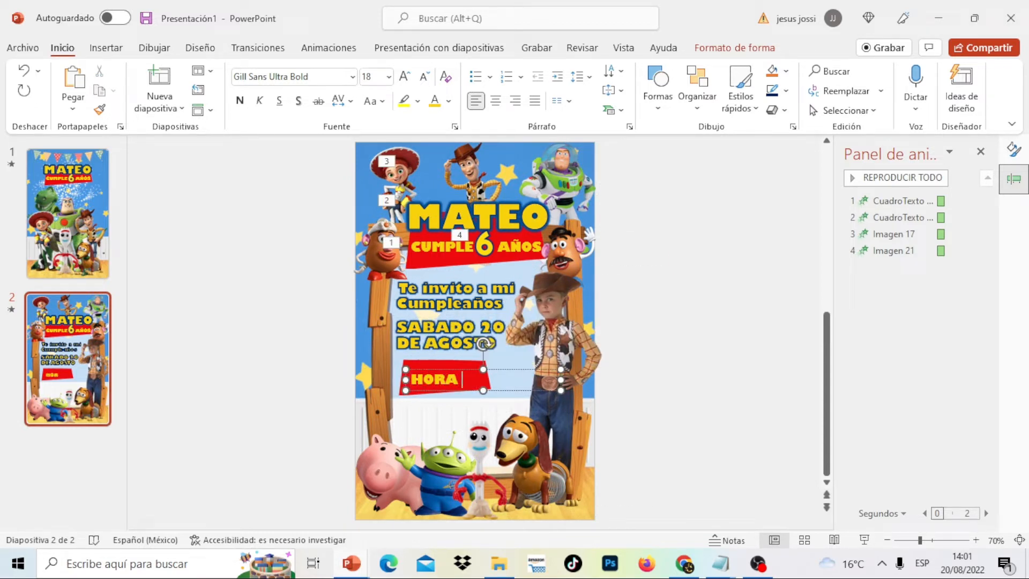
{"action": "type", "text": " :5 P"}
{"action": "double_click", "coordinate": [493, 379]}
{"action": "left_click", "coordinate": [679, 310]}
Widen the lower red banner to fit "HORA :5 PM" and centre the text on it
{"action": "left_click", "coordinate": [455, 369]}
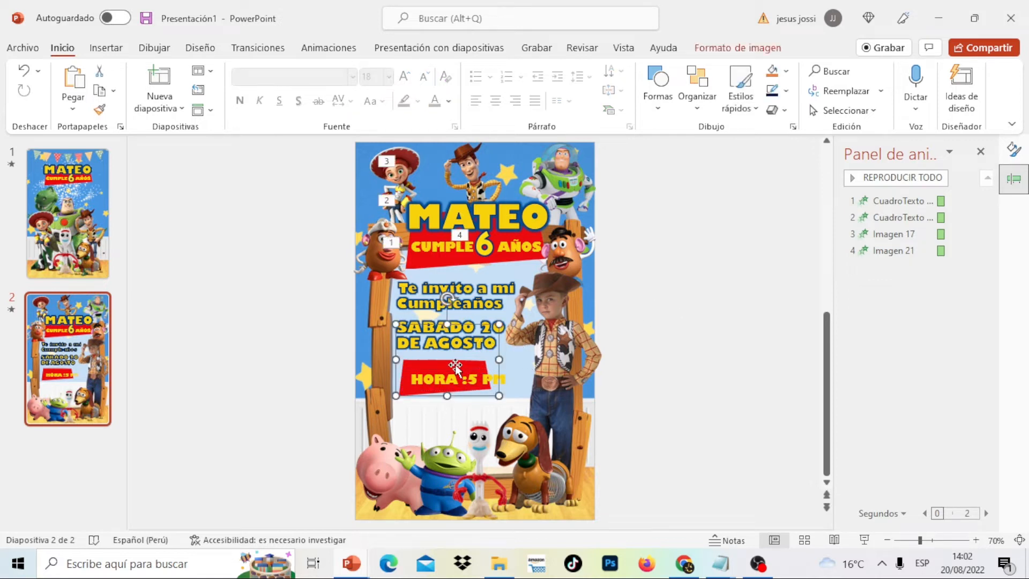
{"action": "left_click_drag", "start_coordinate": [499, 361], "coordinate": [524, 363]}
{"action": "left_click_drag", "start_coordinate": [475, 330], "coordinate": [473, 328]}
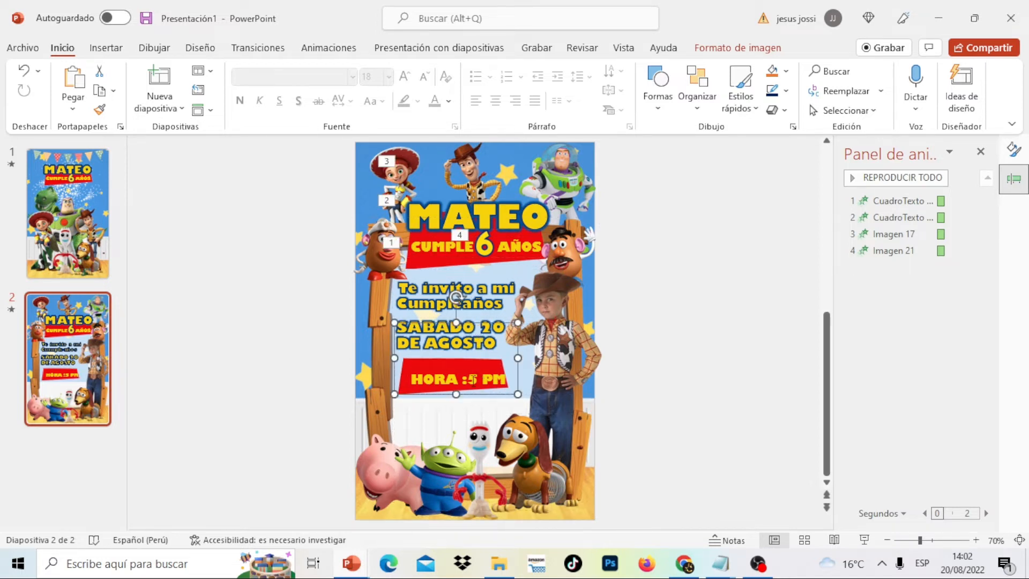
{"action": "left_click", "coordinate": [458, 369]}
{"action": "left_click_drag", "start_coordinate": [458, 370], "coordinate": [420, 370]}
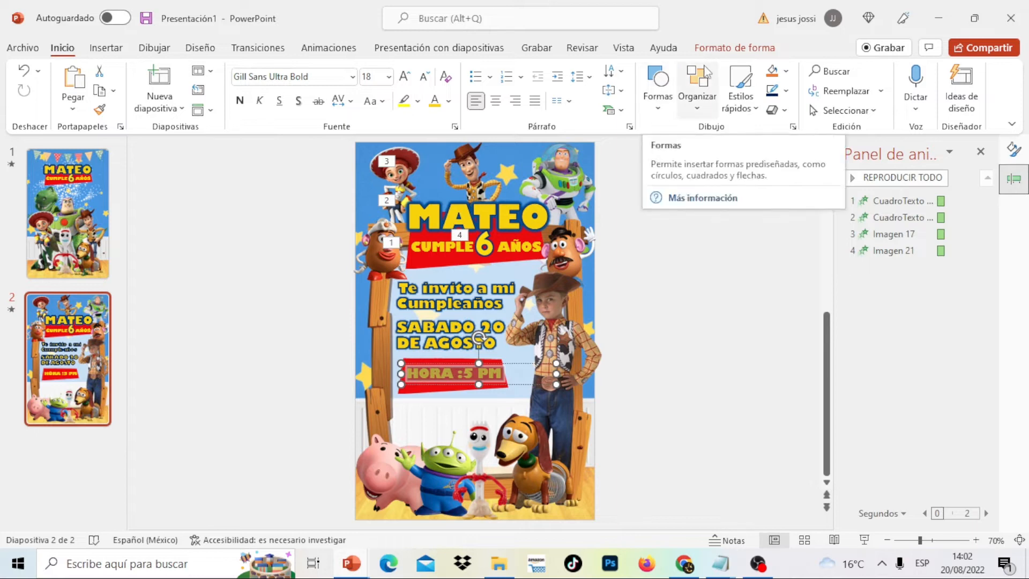
Add a black text shadow to "HORA :5 PM" on the lower red banner
{"action": "left_click", "coordinate": [723, 47]}
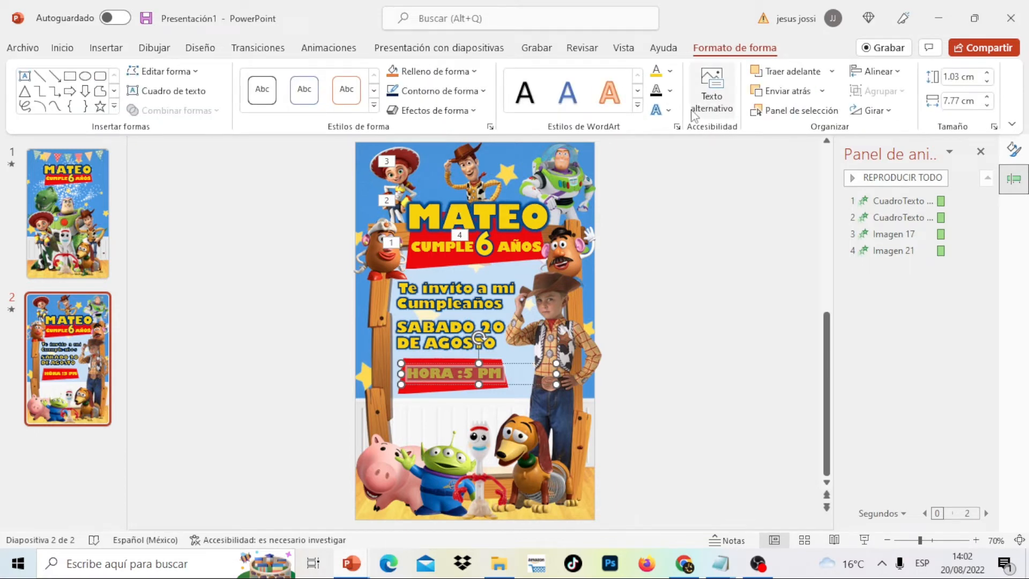
{"action": "left_click", "coordinate": [661, 110]}
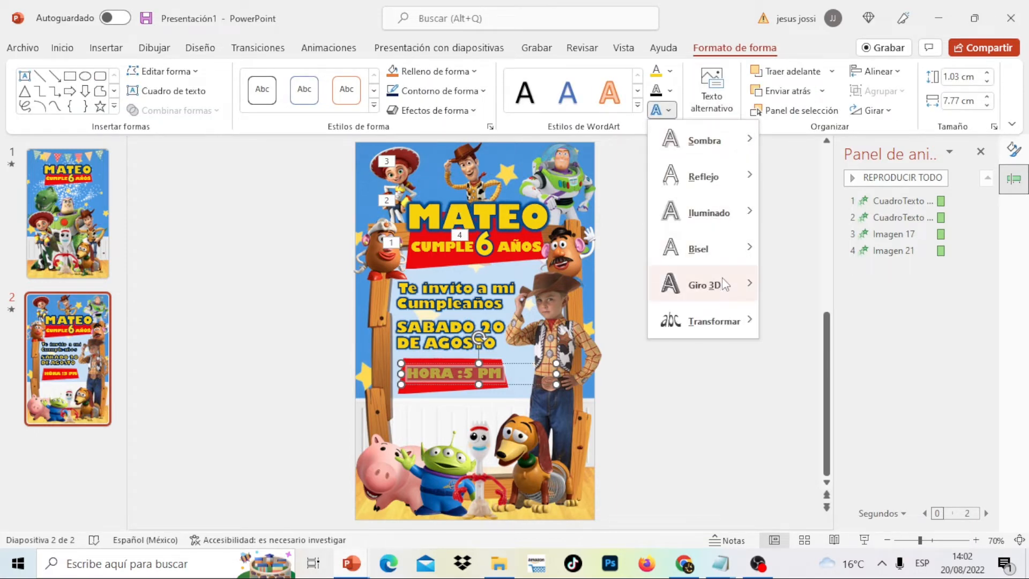
{"action": "mouse_move", "coordinate": [728, 253]}
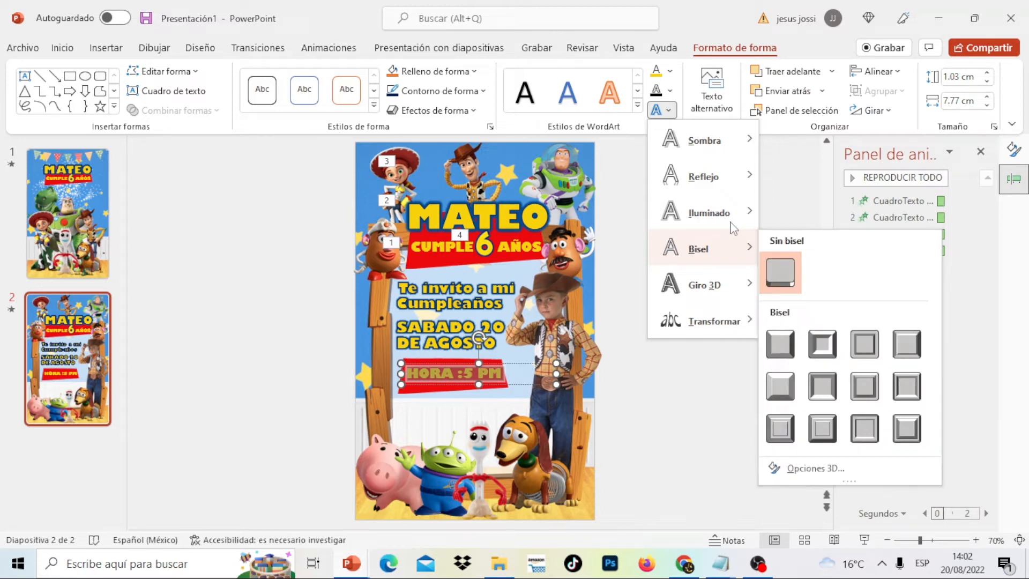
{"action": "mouse_move", "coordinate": [725, 223]}
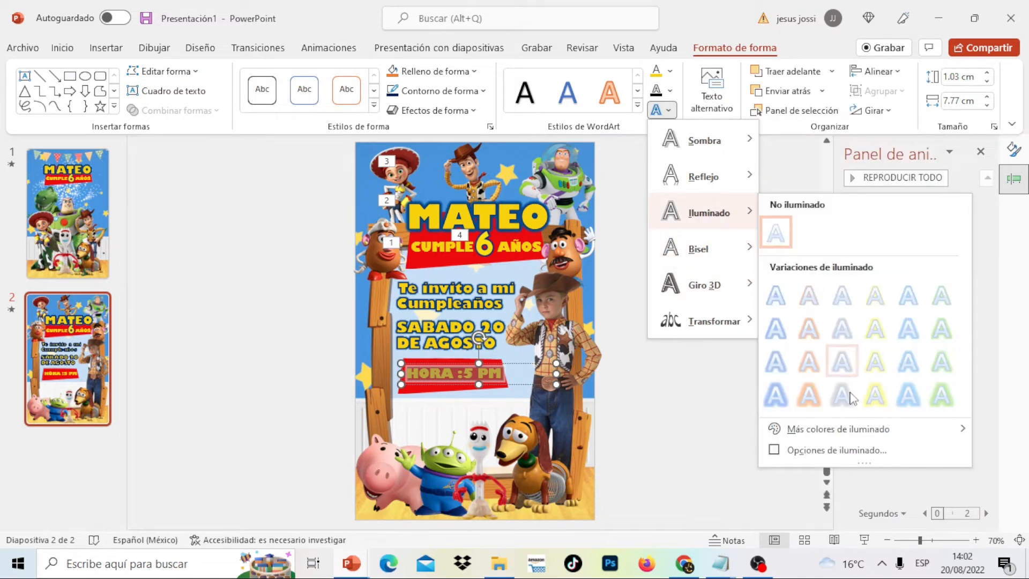
{"action": "left_click", "coordinate": [849, 453]}
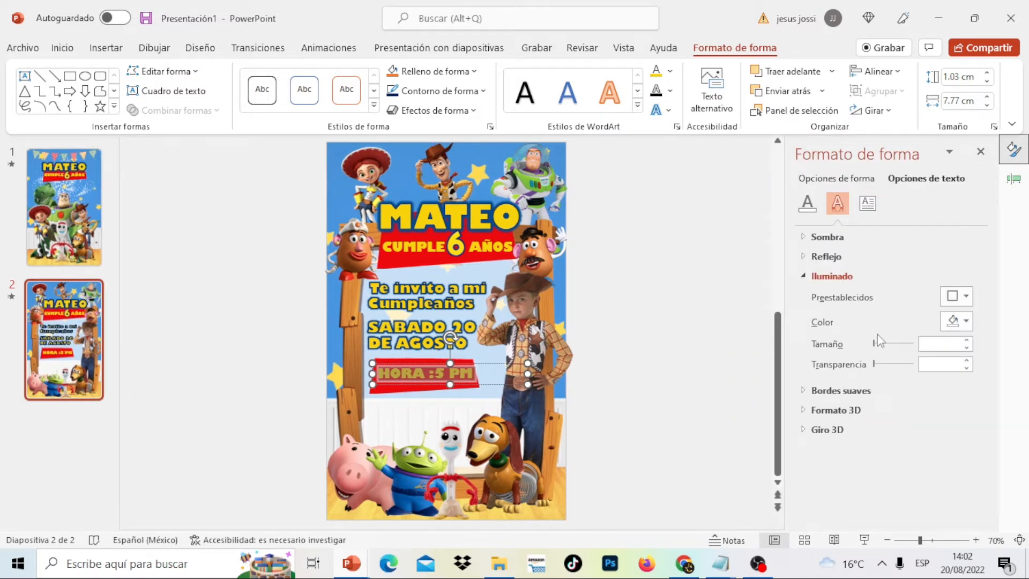
{"action": "left_click", "coordinate": [827, 237]}
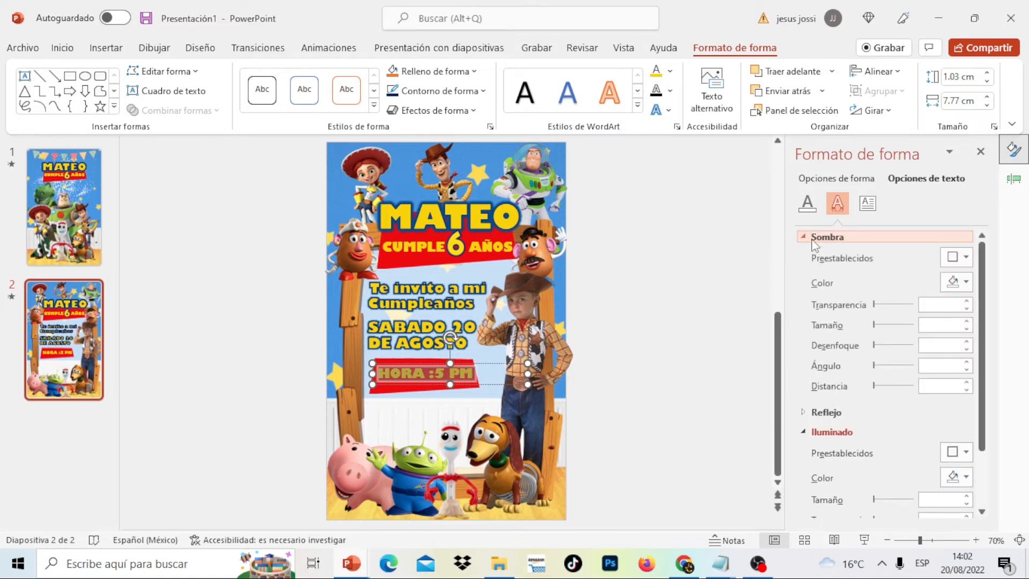
{"action": "left_click", "coordinate": [966, 282]}
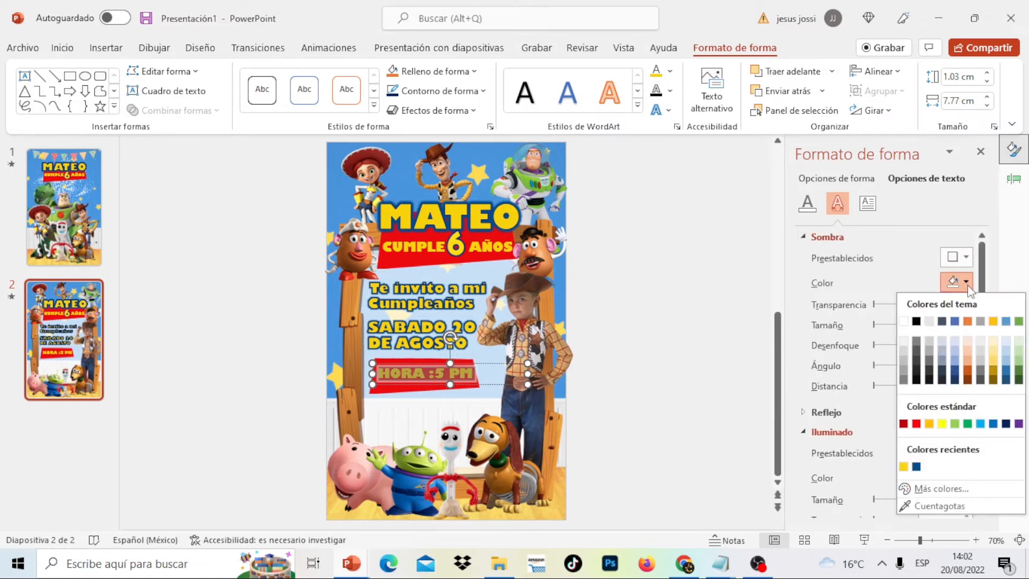
{"action": "left_click", "coordinate": [917, 321]}
{"action": "left_click", "coordinate": [732, 375]}
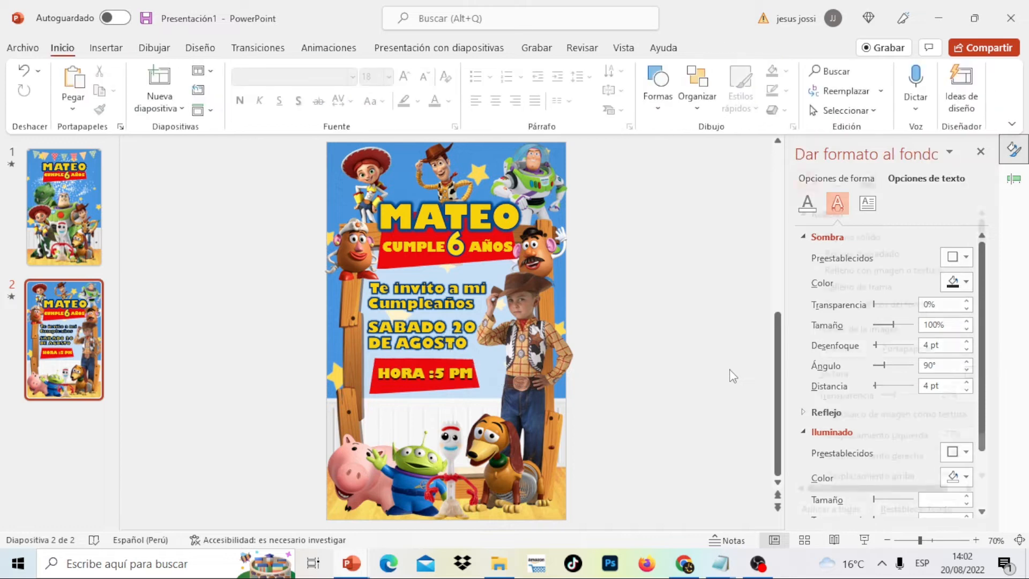
{"action": "left_click", "coordinate": [515, 248]}
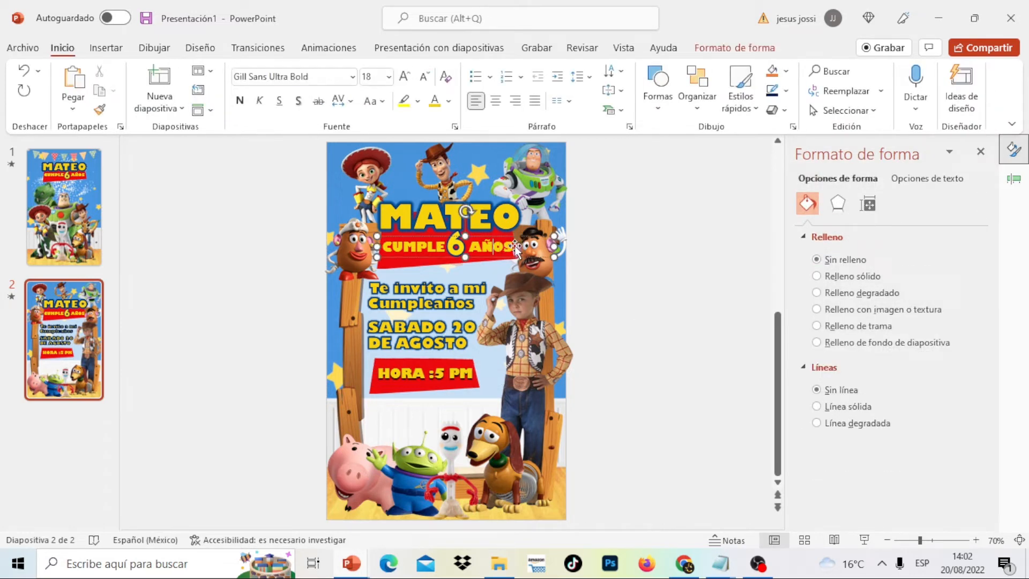
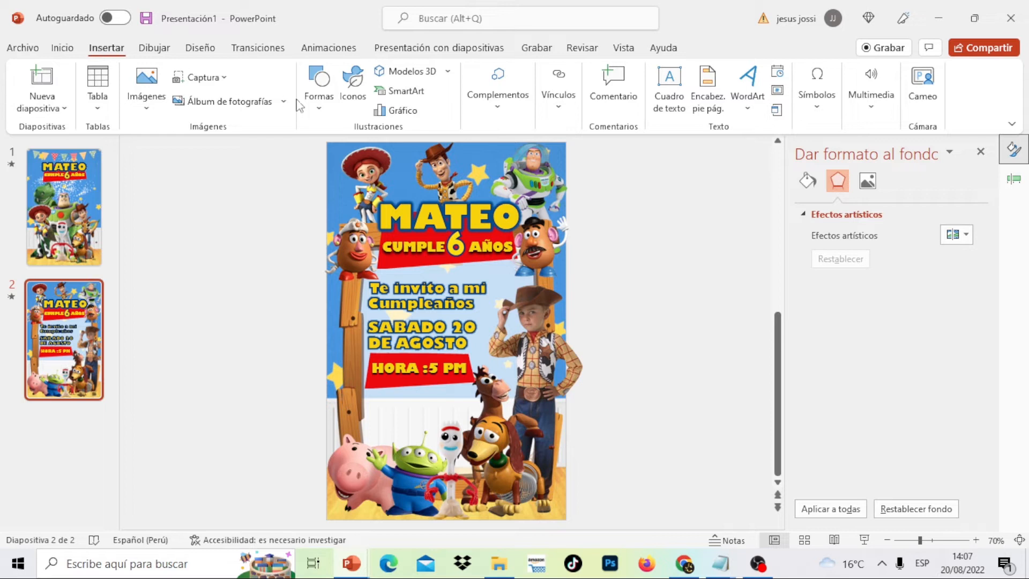
Apply the Fly In ("Desplazar h...") entrance animation to the name title, the "CUMPLE" text and the upper red banner
{"action": "left_click", "coordinate": [329, 48]}
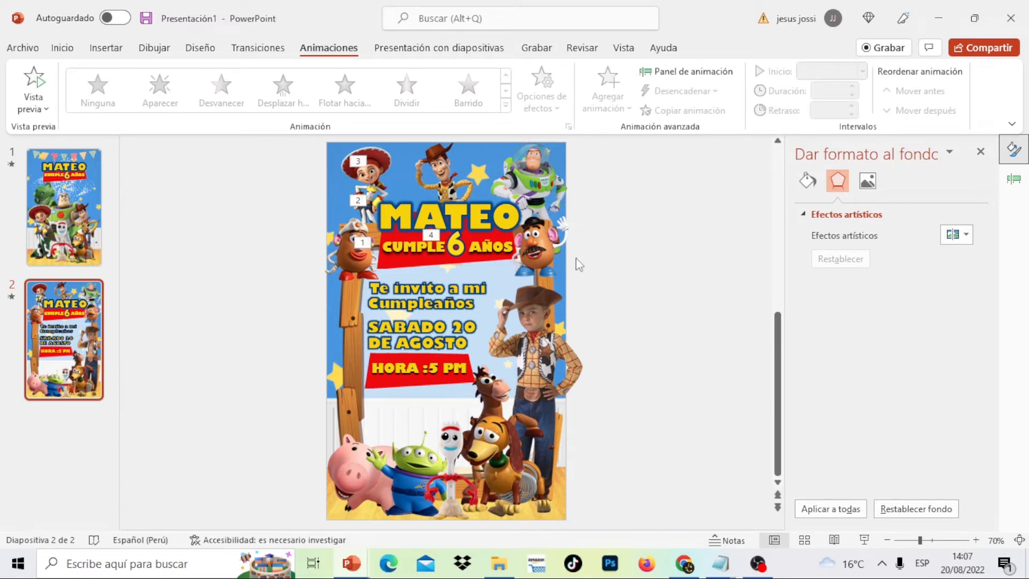
{"action": "left_click", "coordinate": [492, 220]}
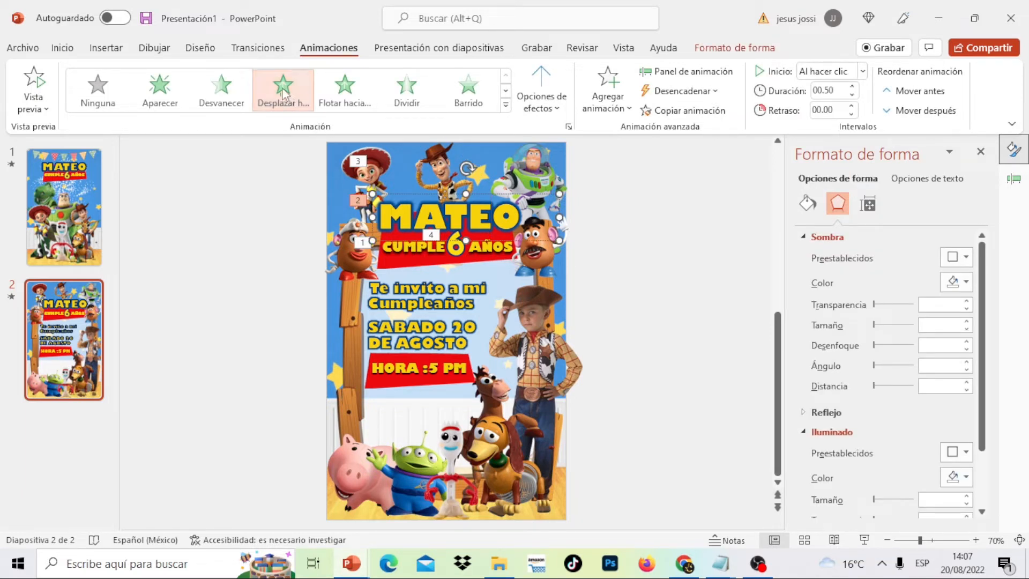
{"action": "left_click", "coordinate": [284, 94]}
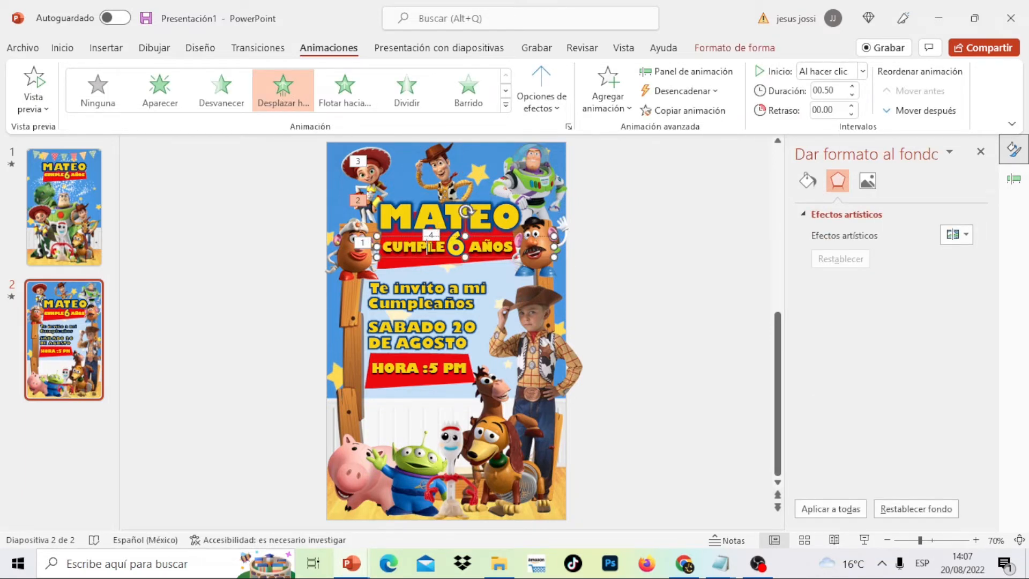
{"action": "left_click", "coordinate": [298, 103]}
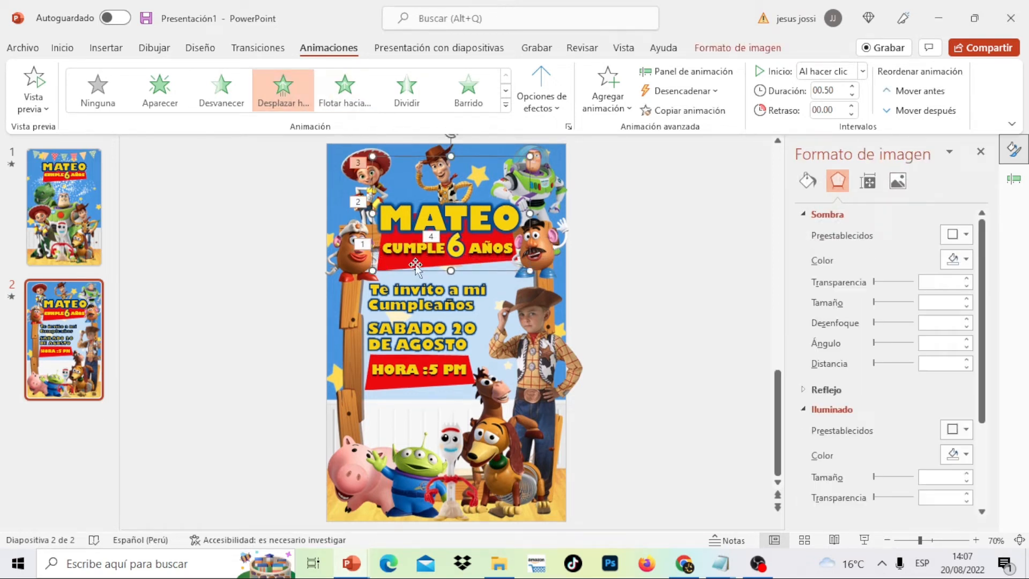
{"action": "left_click", "coordinate": [290, 98]}
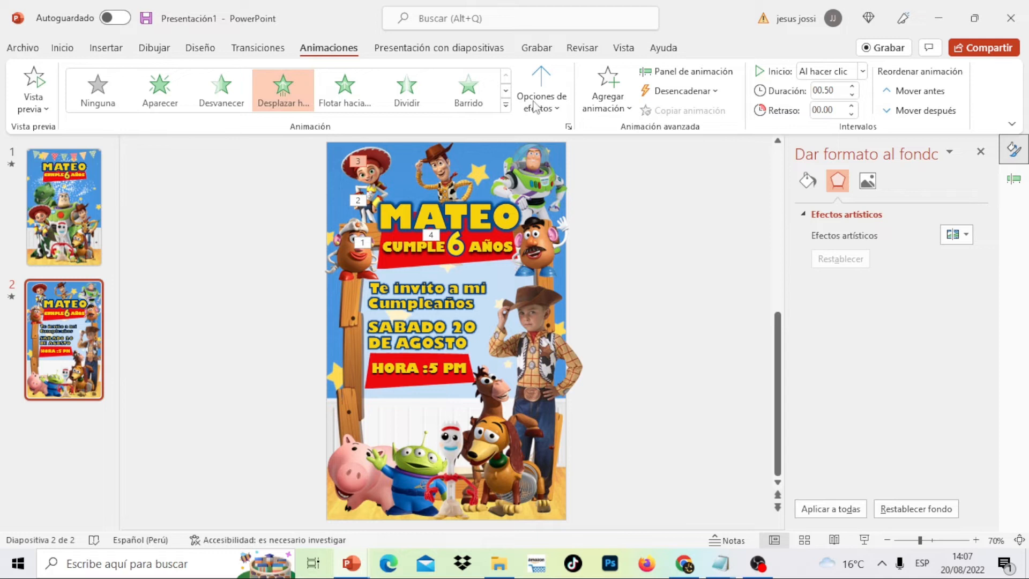
Apply the Fly In ("Desplazar h...") entrance animation to the Buzz, Woody and Jessie images along the slide's upper edge
{"action": "left_click", "coordinate": [541, 165]}
{"action": "left_click", "coordinate": [288, 101]}
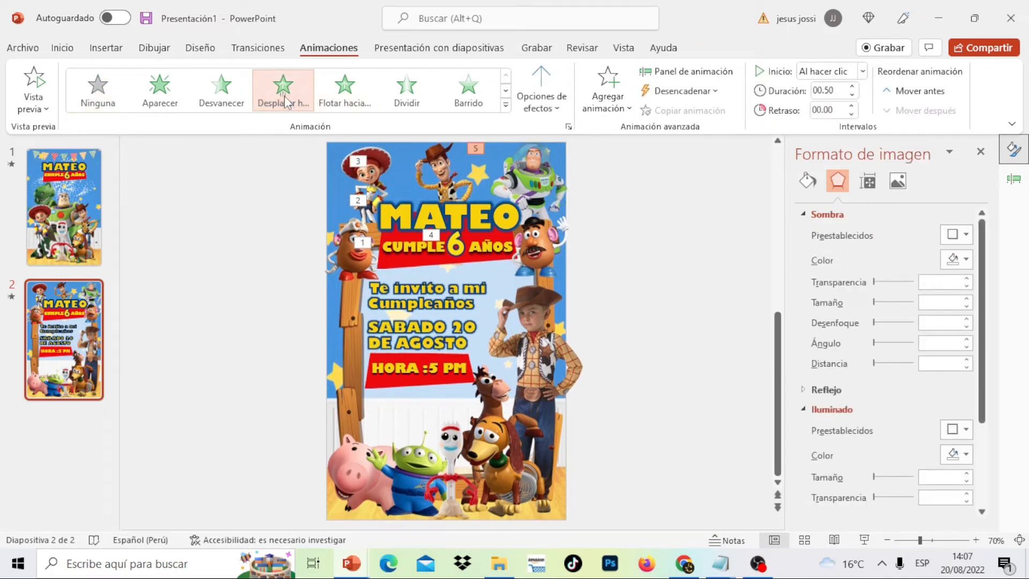
{"action": "left_click", "coordinate": [439, 163]}
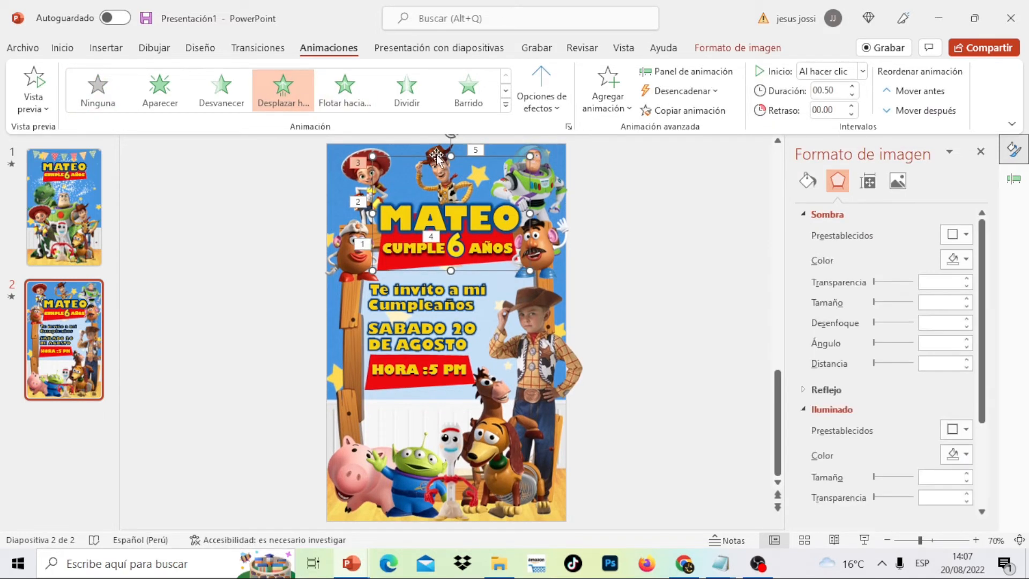
{"action": "left_click", "coordinate": [283, 92]}
{"action": "left_click", "coordinate": [371, 159]}
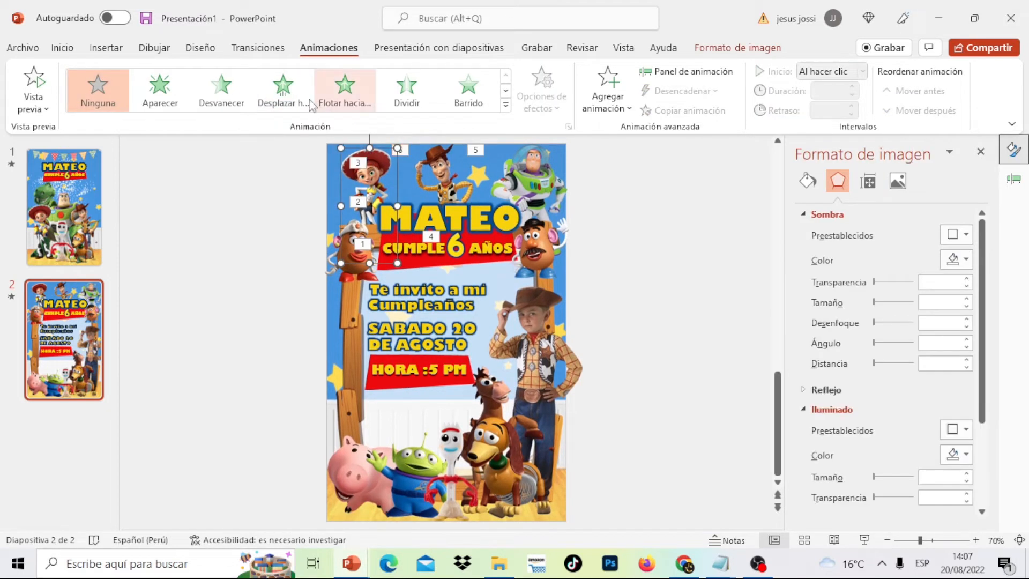
{"action": "left_click", "coordinate": [290, 93]}
Apply the Rebote entrance animation to the Mr. and Mrs. Potato Head images
{"action": "left_click", "coordinate": [540, 244]}
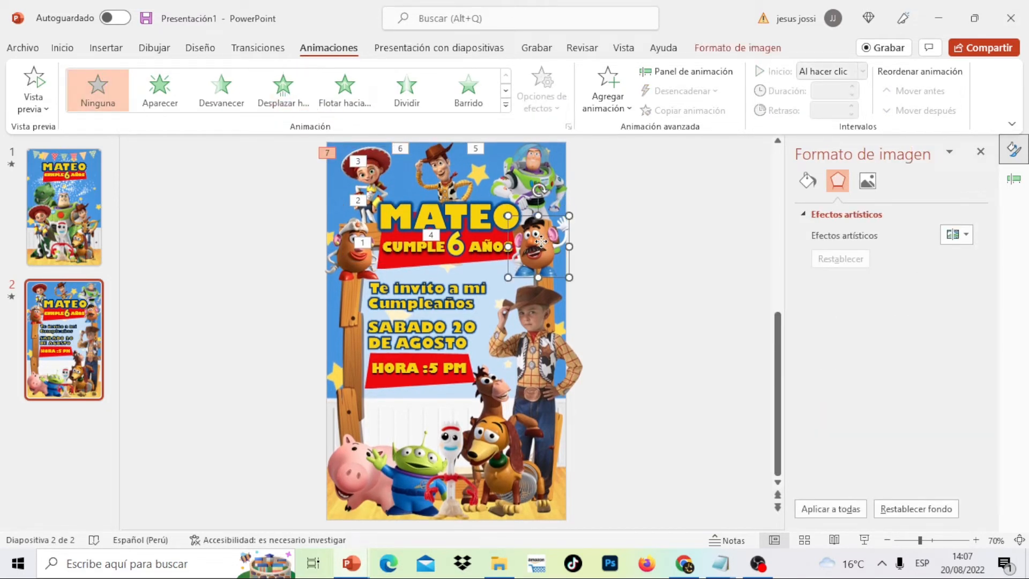
{"action": "left_click", "coordinate": [505, 105]}
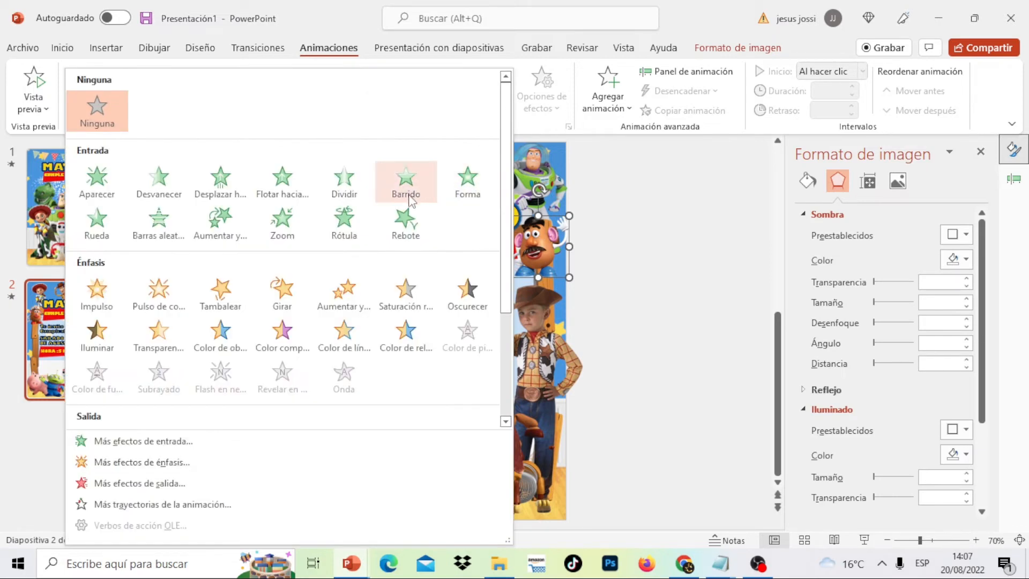
{"action": "left_click", "coordinate": [403, 225]}
{"action": "left_click", "coordinate": [353, 263]}
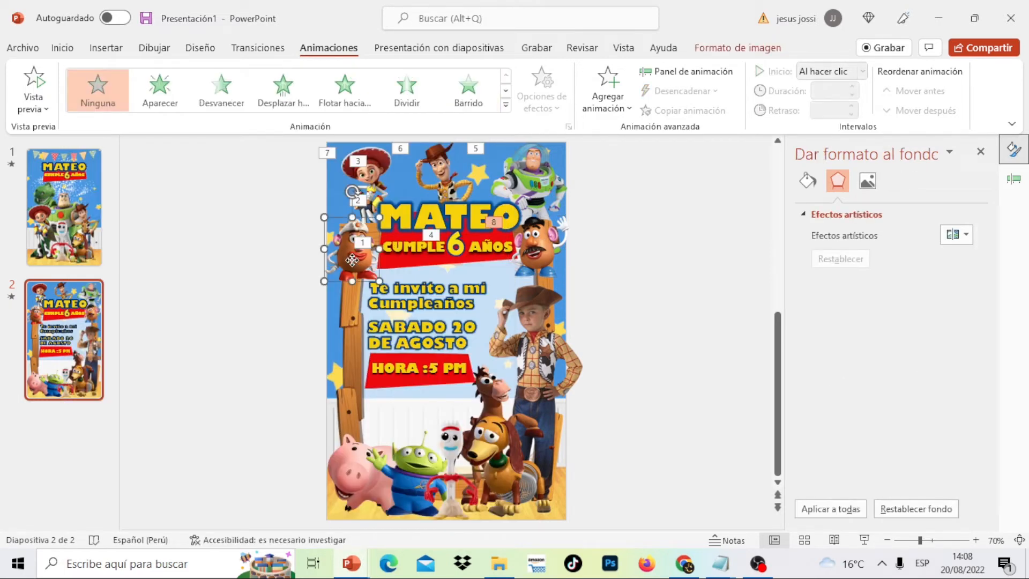
{"action": "left_click", "coordinate": [506, 106]}
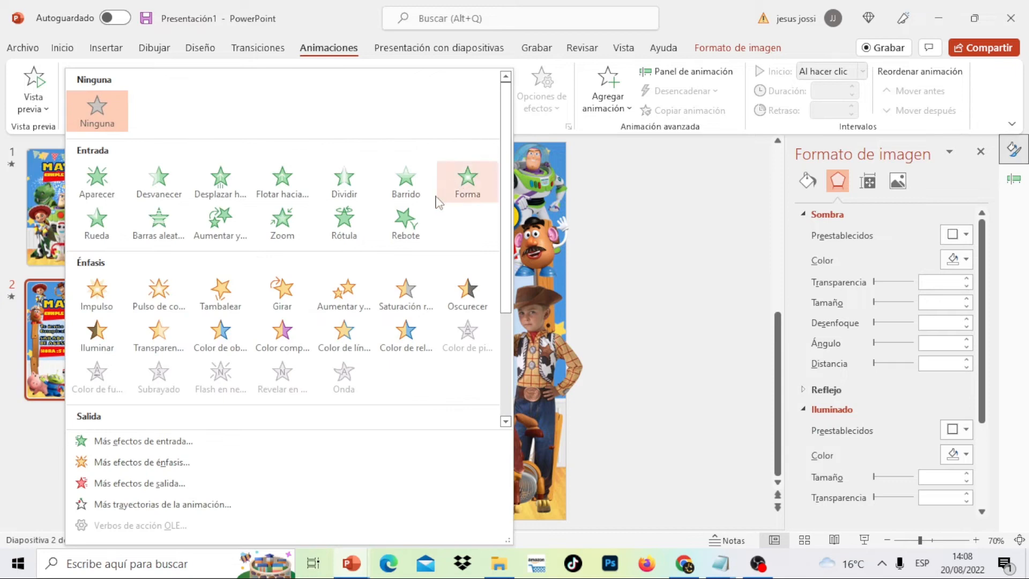
{"action": "left_click", "coordinate": [406, 224]}
Apply the Rebote entrance animation to the boy in the cowboy outfit and shift his image slightly up and to the left
{"action": "left_click", "coordinate": [534, 324]}
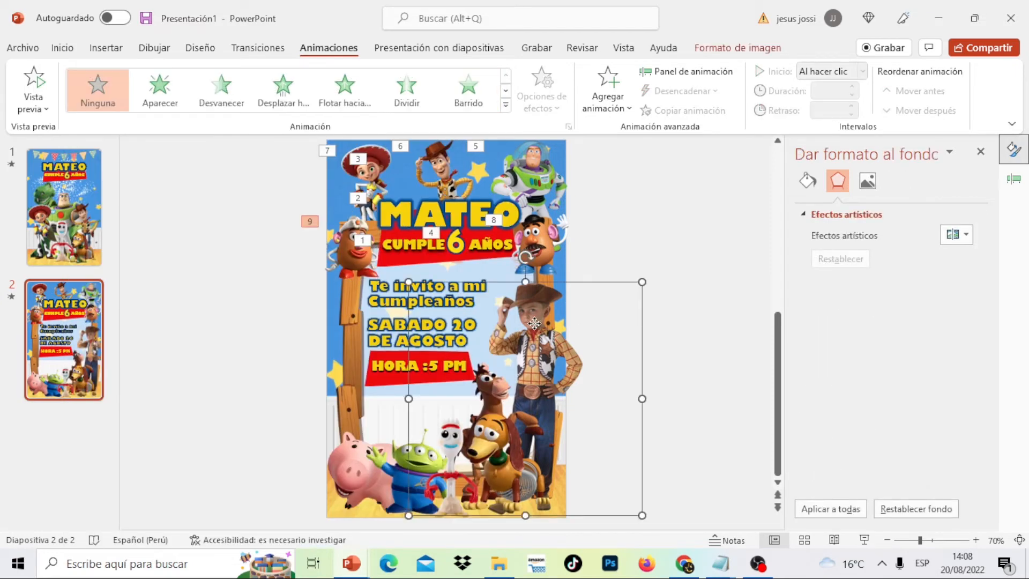
{"action": "left_click", "coordinate": [505, 106]}
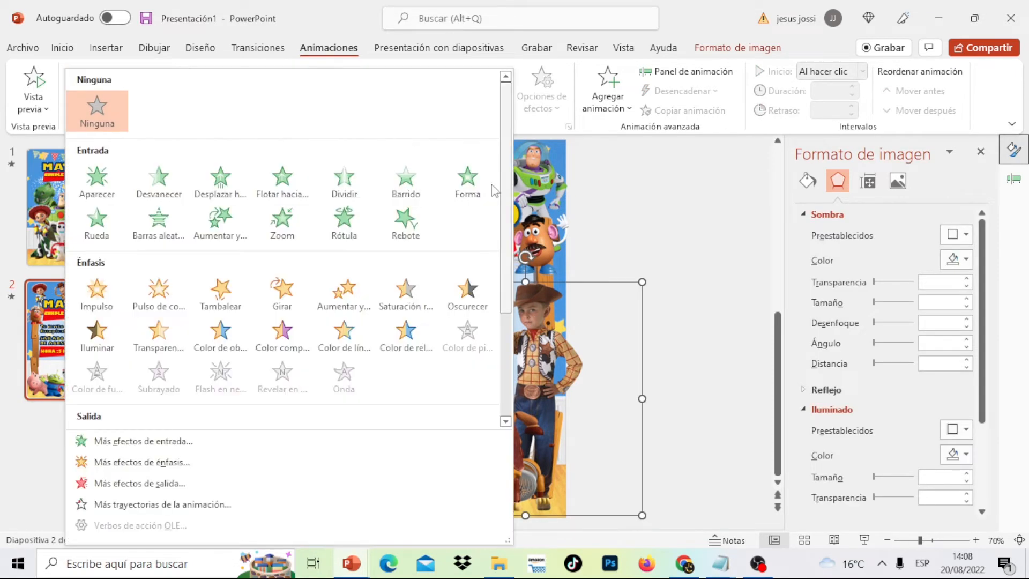
{"action": "left_click", "coordinate": [403, 231]}
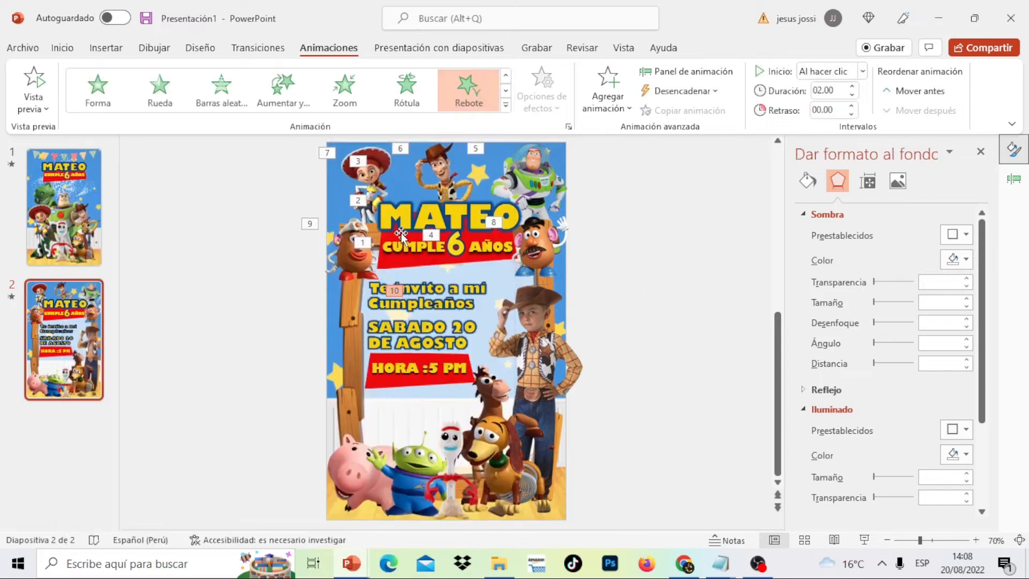
{"action": "left_click", "coordinate": [532, 310]}
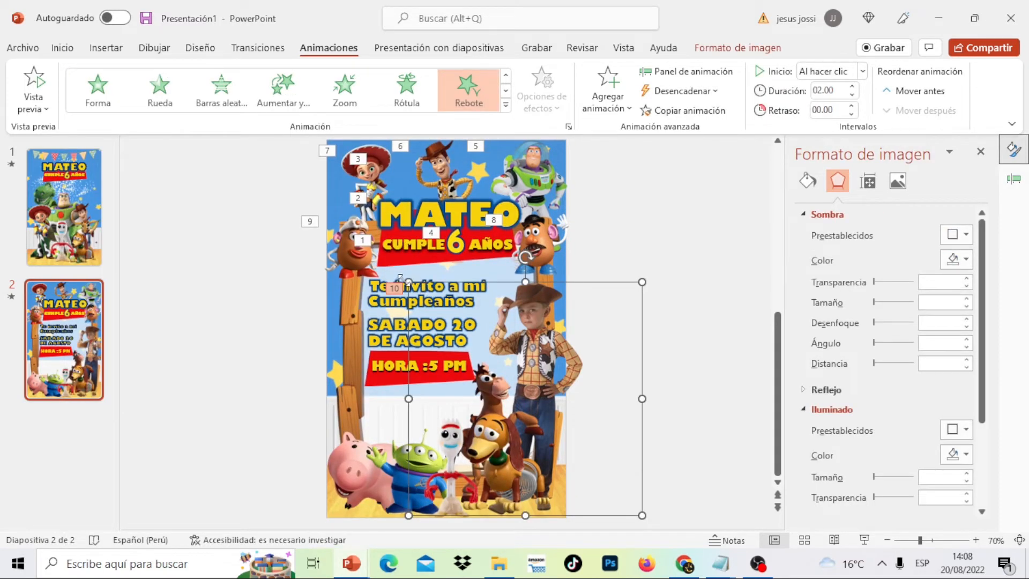
{"action": "left_click_drag", "start_coordinate": [404, 279], "coordinate": [396, 277]}
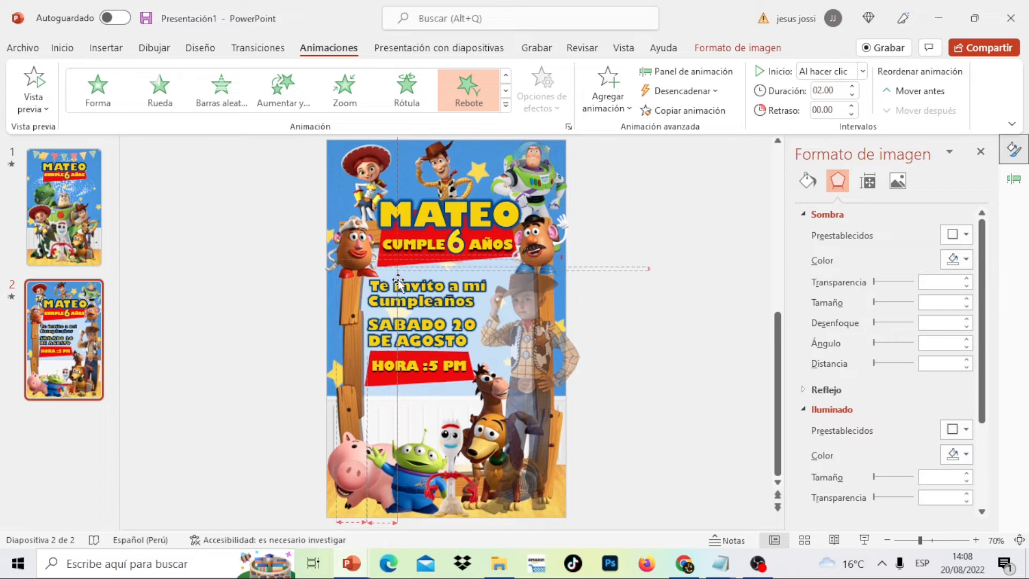
Move the Slinky dog slightly down and to the right, and give it the Rebote entrance animation
{"action": "left_click", "coordinate": [498, 450]}
{"action": "left_click_drag", "start_coordinate": [462, 411], "coordinate": [502, 453]}
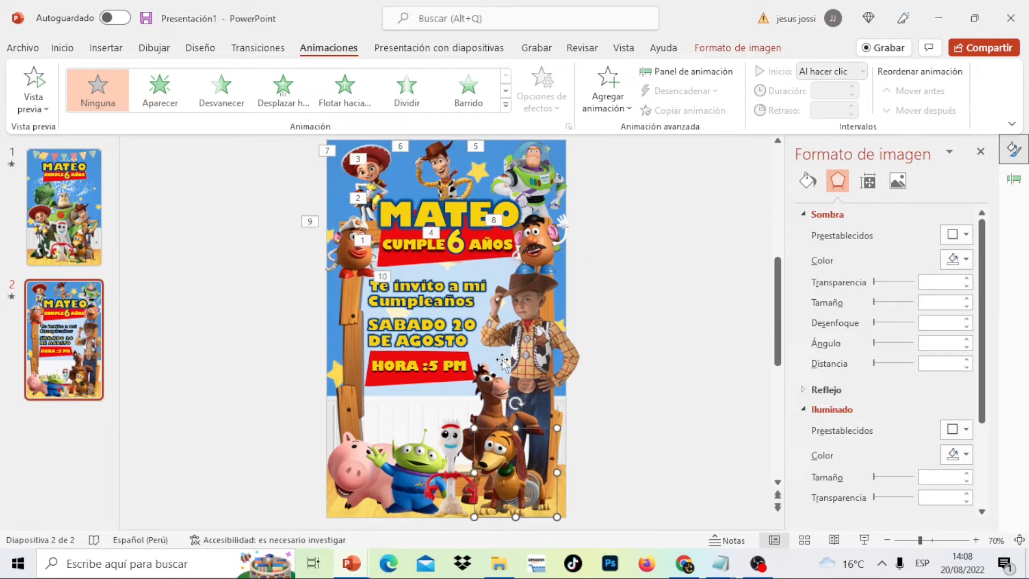
{"action": "left_click", "coordinate": [505, 105]}
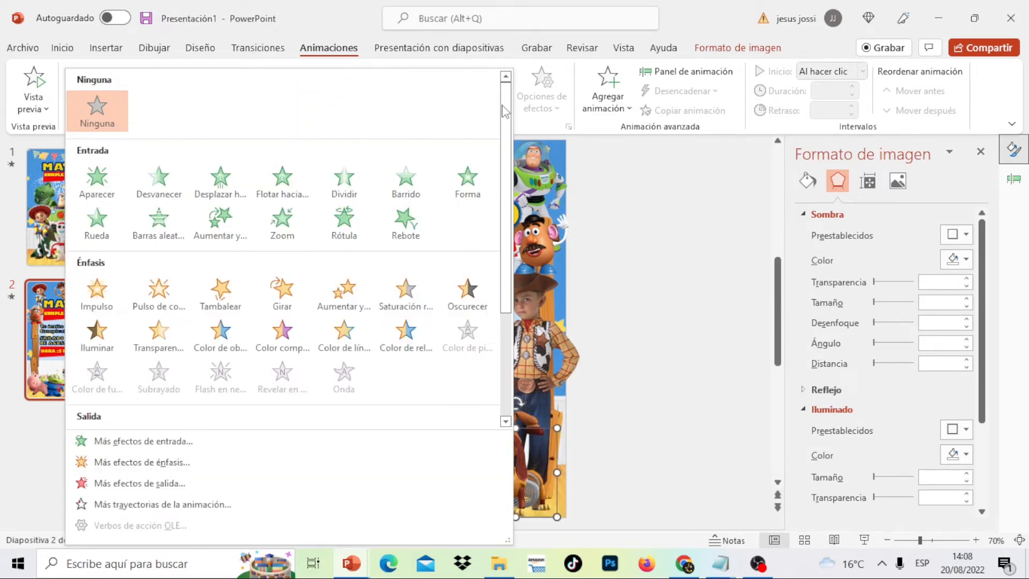
{"action": "left_click", "coordinate": [405, 219]}
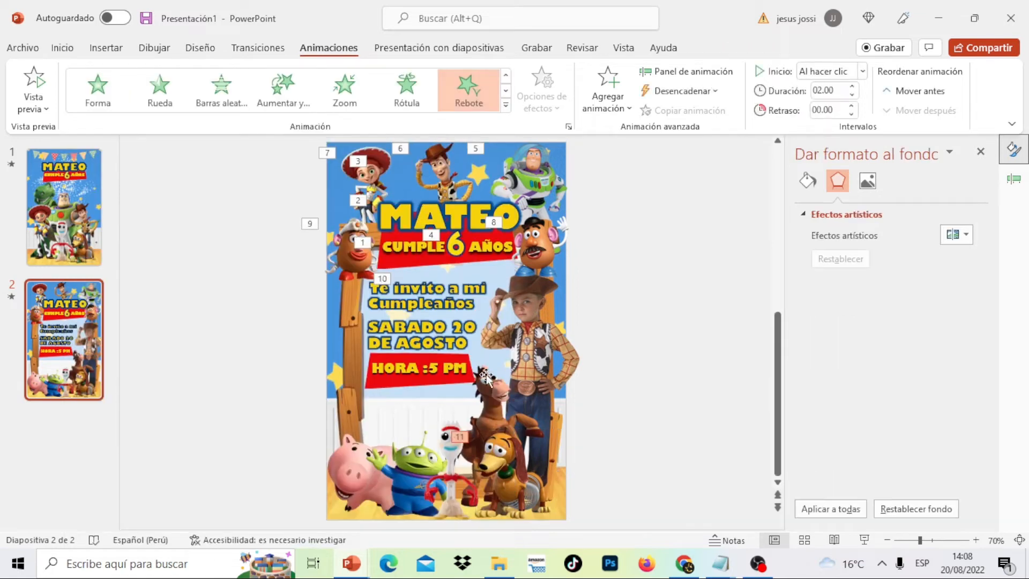
Apply the Rebote entrance animation to the brown horse and Forky images
{"action": "left_click", "coordinate": [487, 384]}
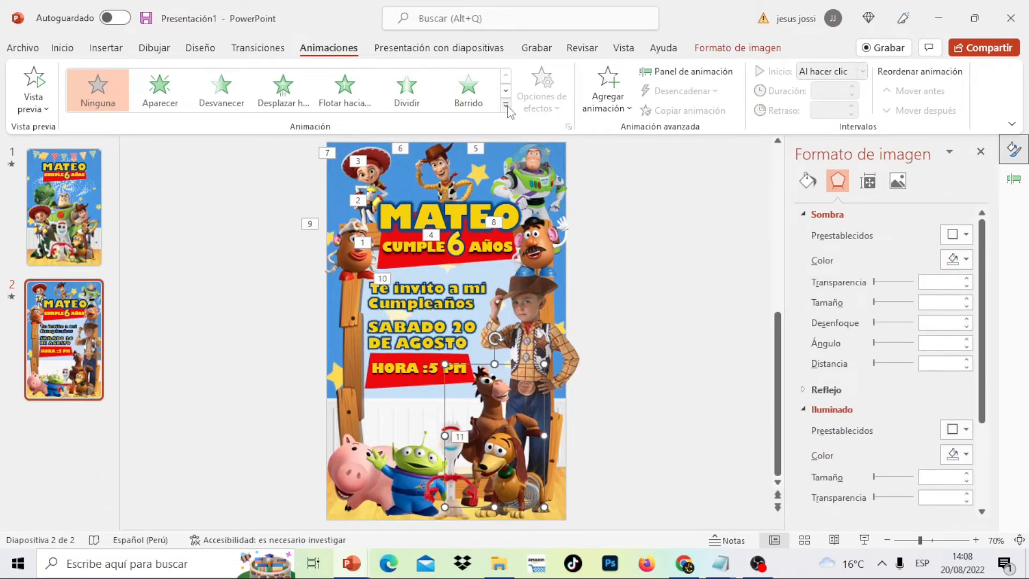
{"action": "left_click", "coordinate": [505, 105]}
{"action": "left_click", "coordinate": [406, 219]}
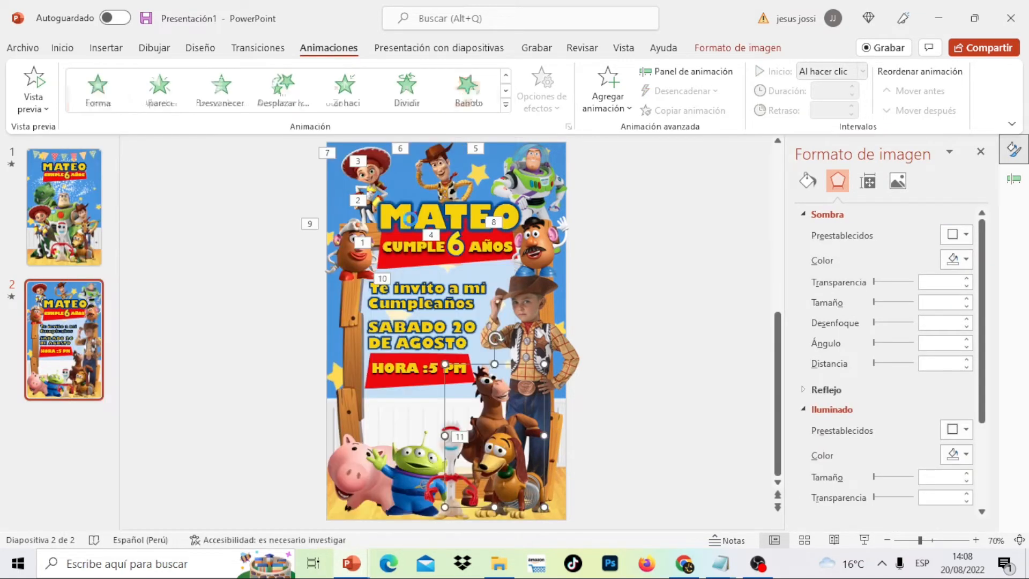
{"action": "left_click", "coordinate": [447, 469]}
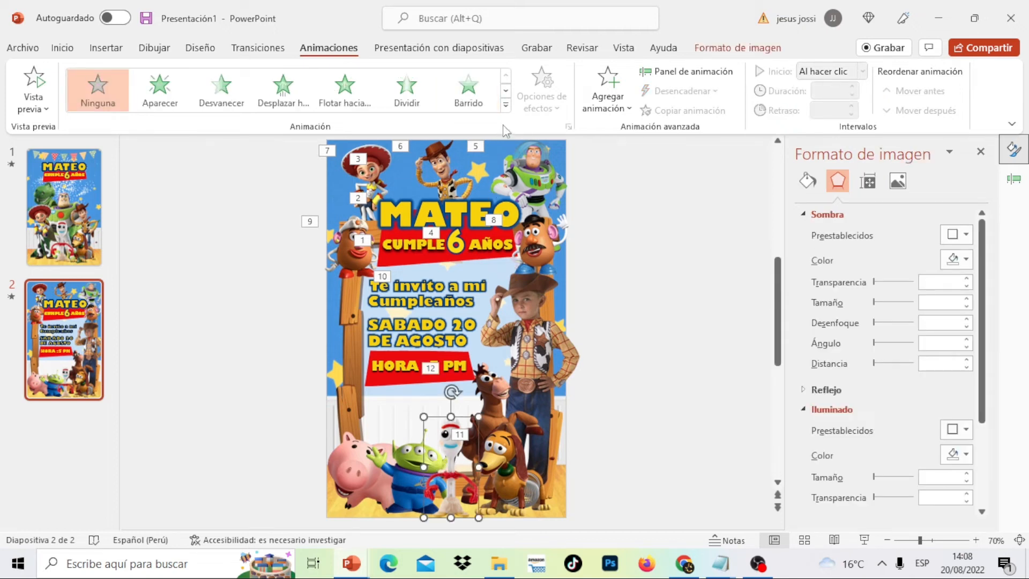
{"action": "left_click", "coordinate": [506, 105]}
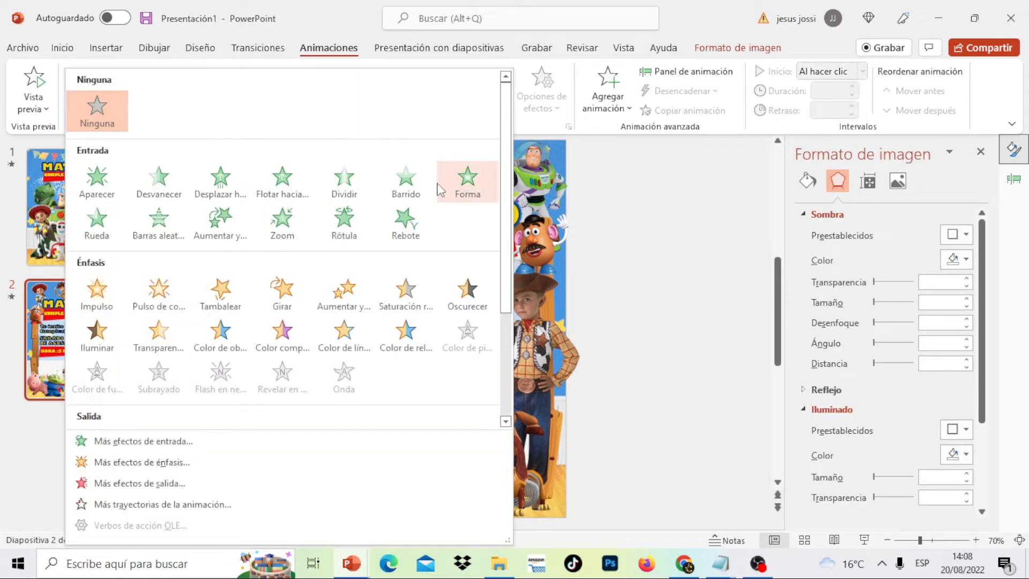
{"action": "left_click", "coordinate": [406, 220]}
Apply the Rebote entrance animation to the green alien and the pink pig images
{"action": "left_click", "coordinate": [410, 469]}
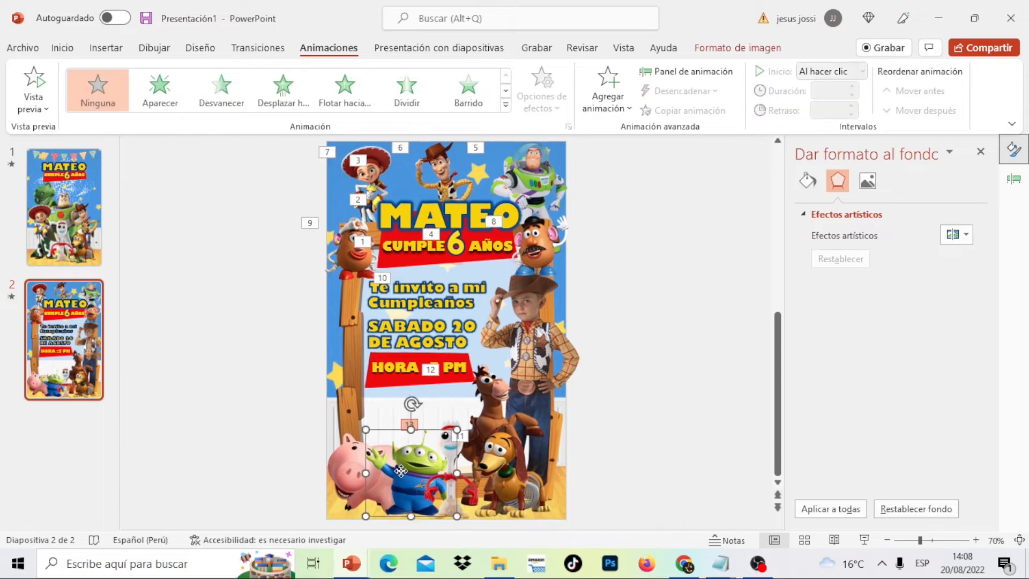
{"action": "left_click", "coordinate": [505, 105]}
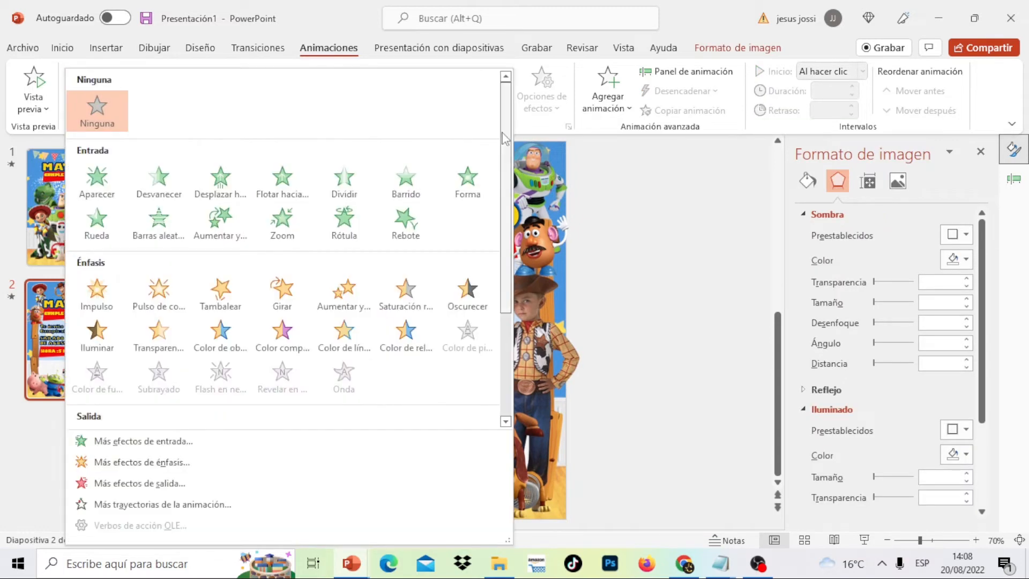
{"action": "left_click", "coordinate": [407, 223]}
{"action": "left_click", "coordinate": [341, 468]}
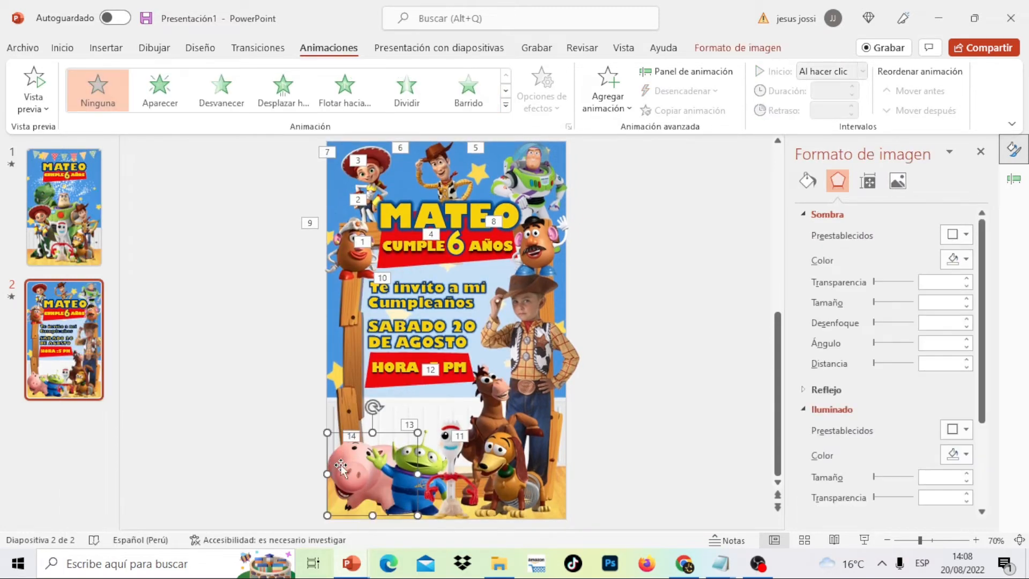
{"action": "left_click", "coordinate": [505, 106]}
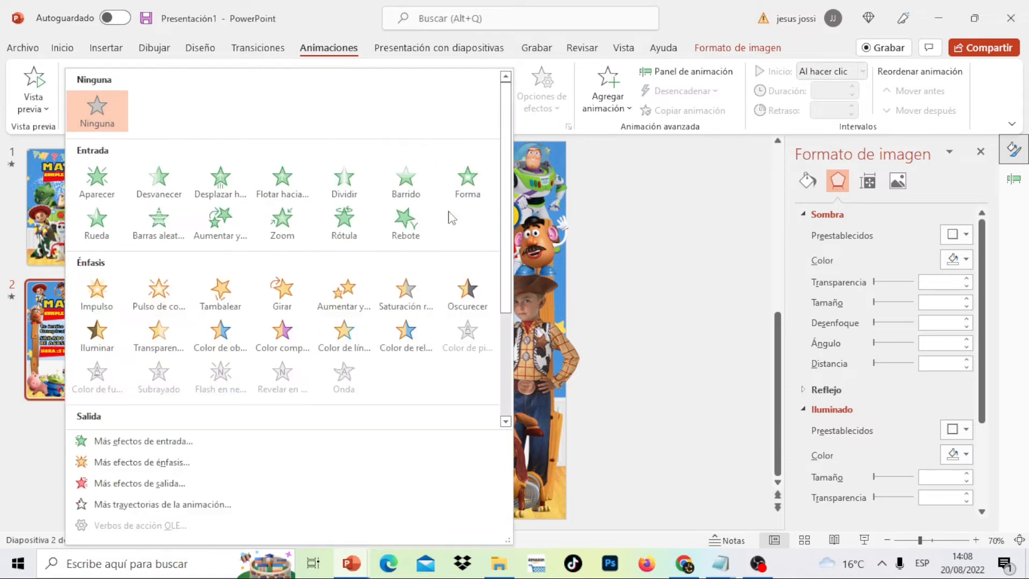
{"action": "left_click", "coordinate": [406, 219]}
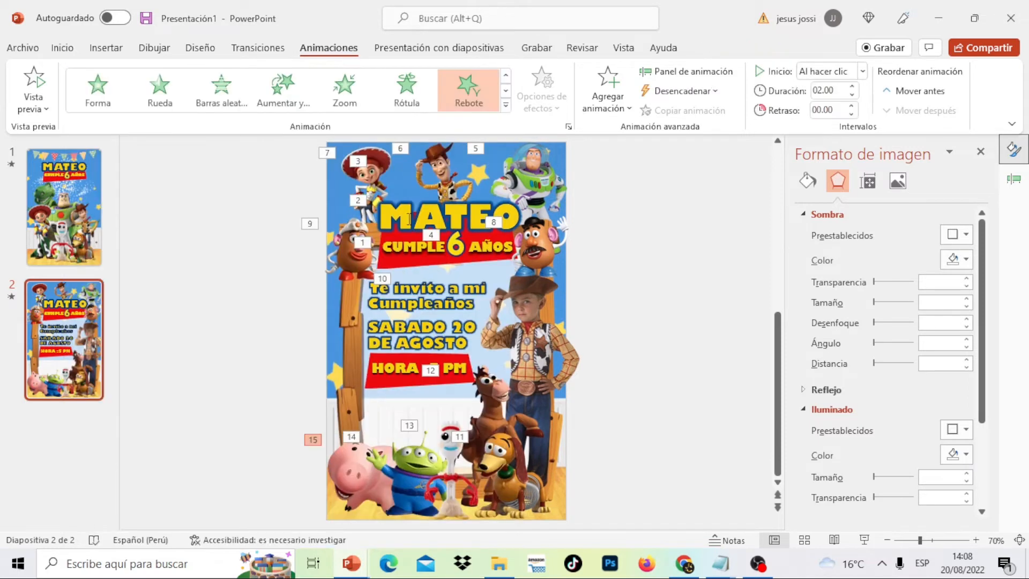
Show the animation list and set the Rebote duration of Mr. and Mrs. Potato Head to 1.50 seconds
{"action": "left_click", "coordinate": [547, 163]}
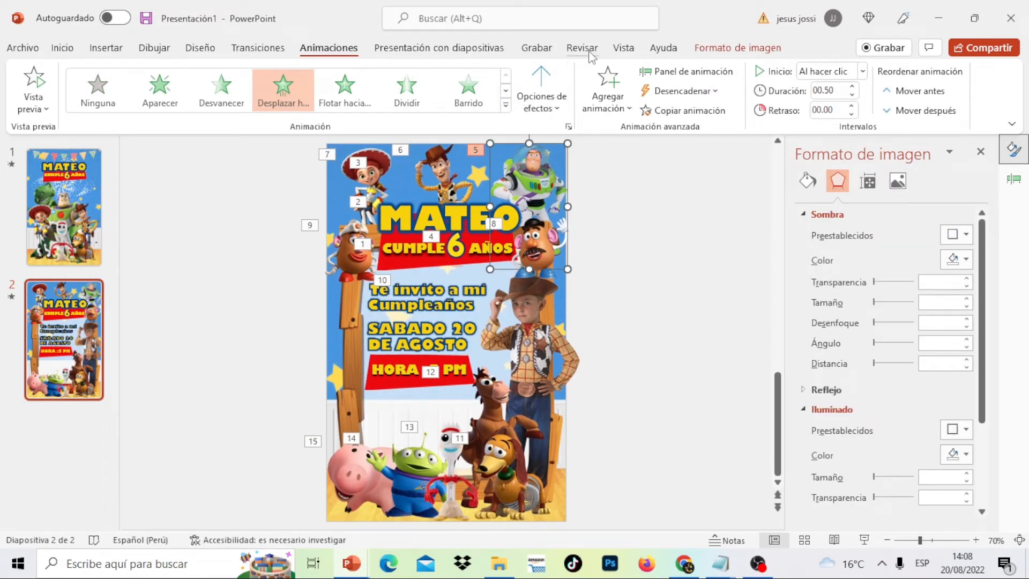
{"action": "left_click", "coordinate": [662, 72]}
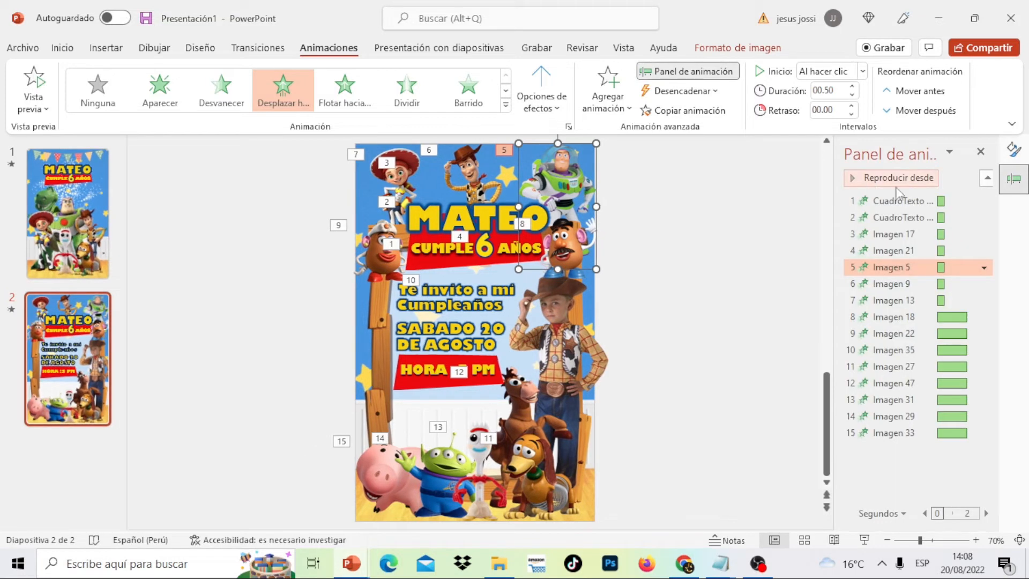
{"action": "left_click", "coordinate": [932, 317]}
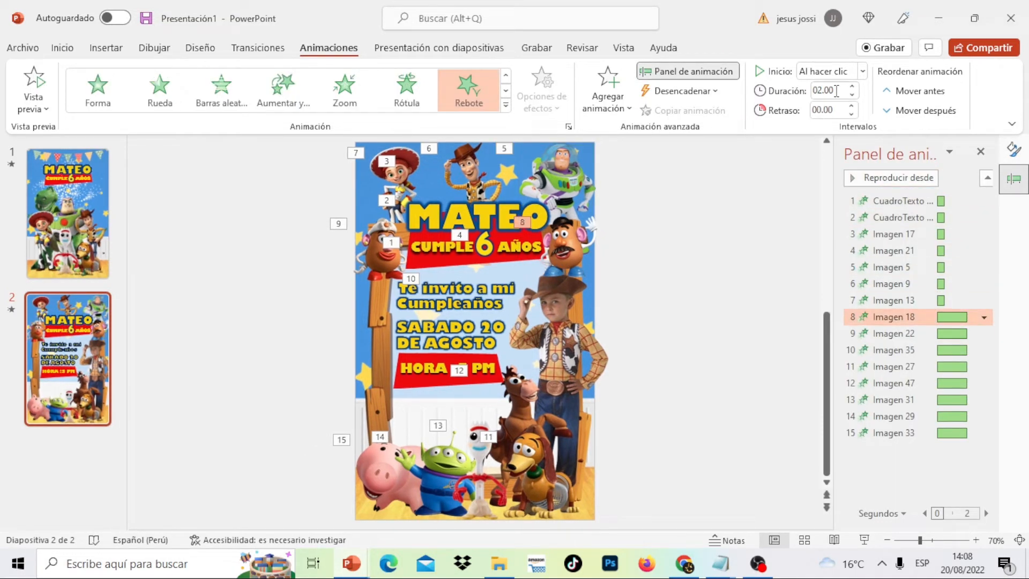
{"action": "left_click", "coordinate": [855, 97]}
{"action": "left_click", "coordinate": [938, 333]}
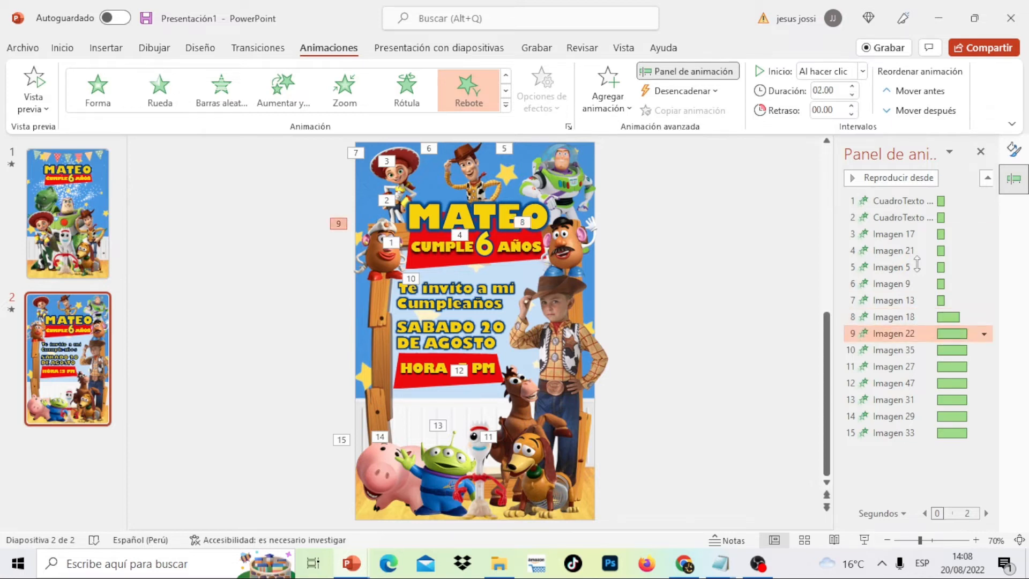
{"action": "left_click", "coordinate": [853, 95]}
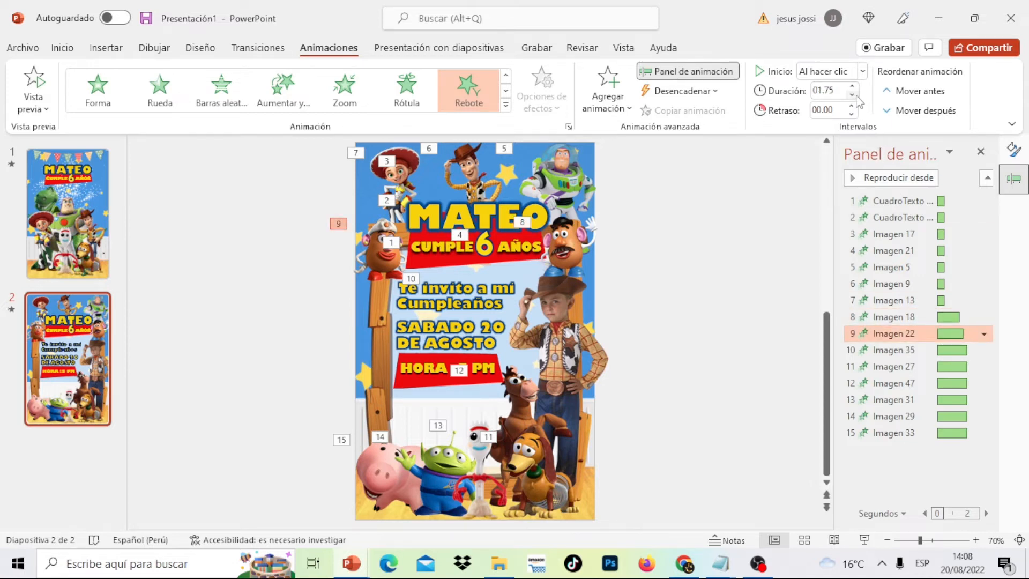
Set the Rebote duration of the boy, the Slinky dog and the brown horse to 1.50 seconds
{"action": "left_click", "coordinate": [936, 356]}
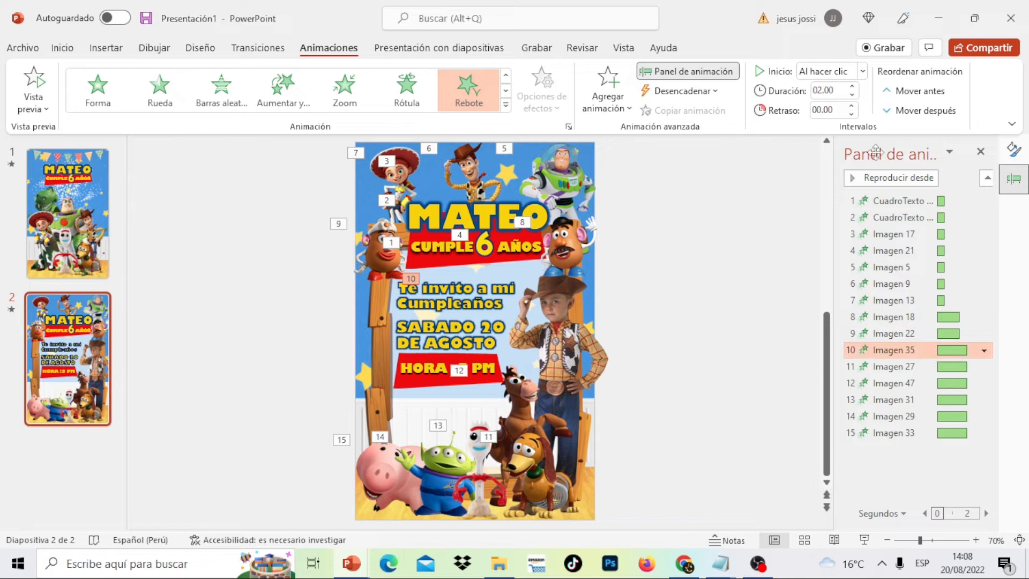
{"action": "left_click", "coordinate": [917, 367]}
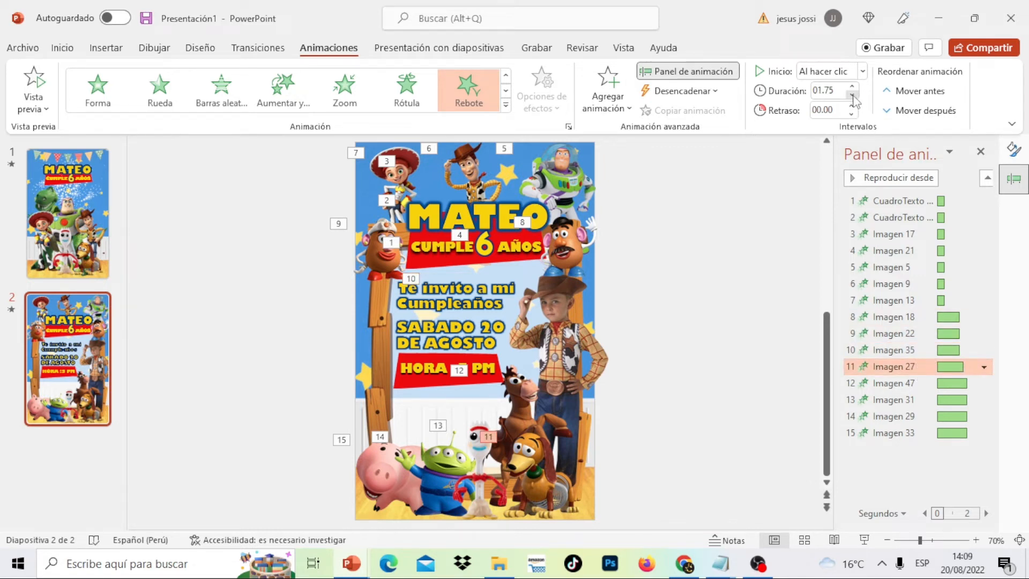
{"action": "left_click", "coordinate": [936, 384]}
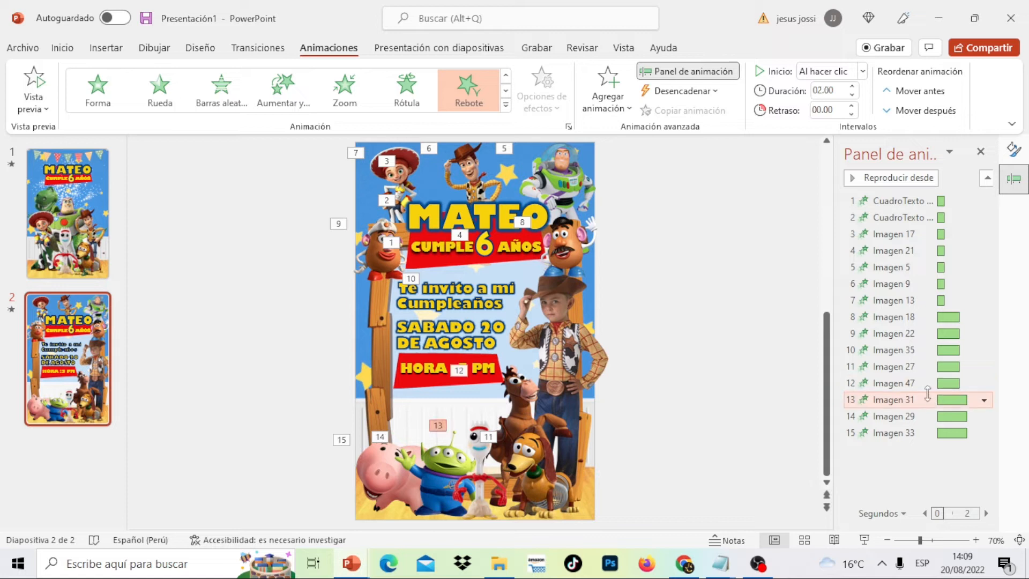
Set the Rebote duration to 1.75 seconds for Forky and the green alien, and to 1.50 seconds for the pink pig
{"action": "left_click", "coordinate": [900, 400]}
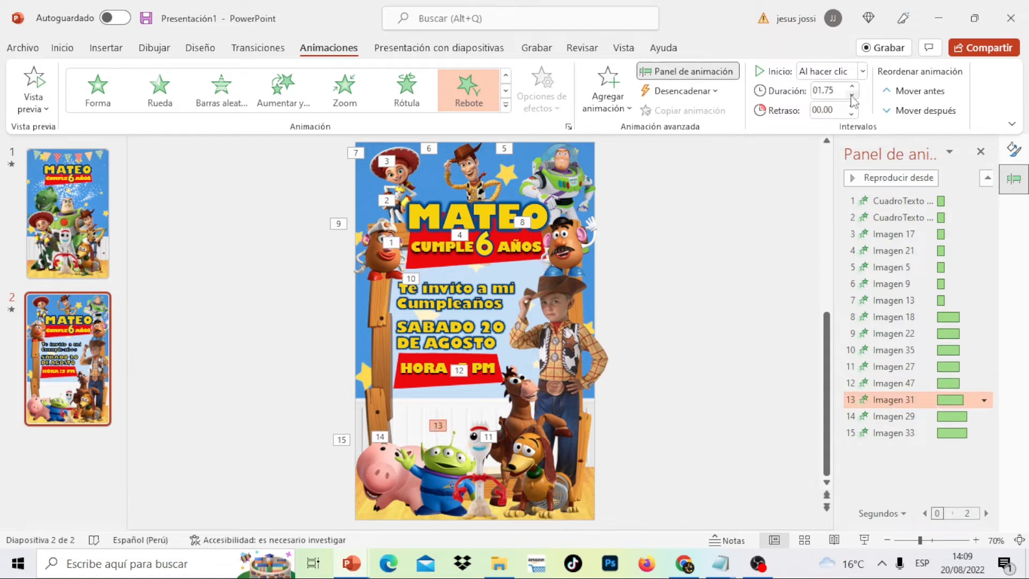
{"action": "left_click", "coordinate": [914, 417]}
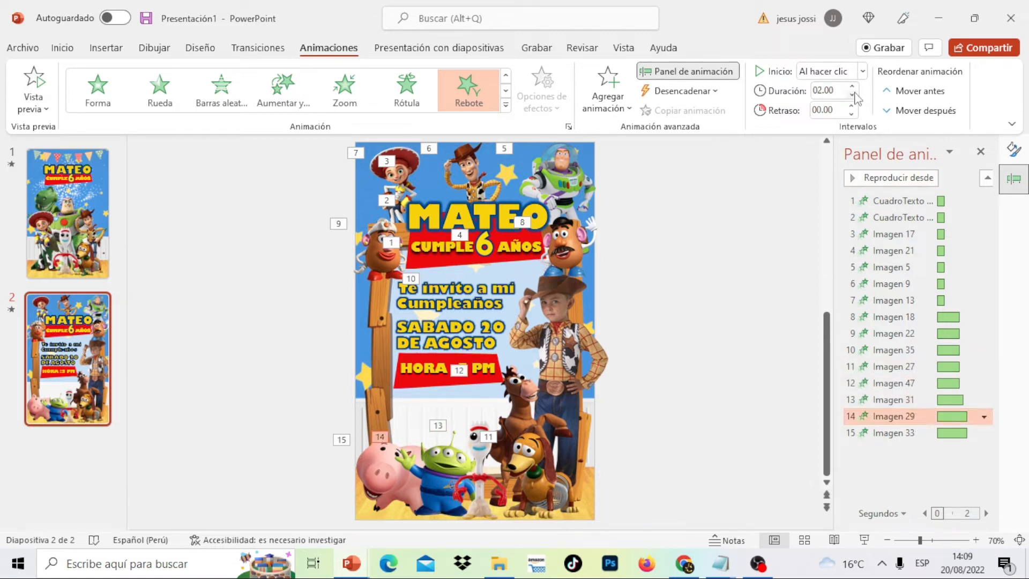
{"action": "left_click", "coordinate": [924, 435]}
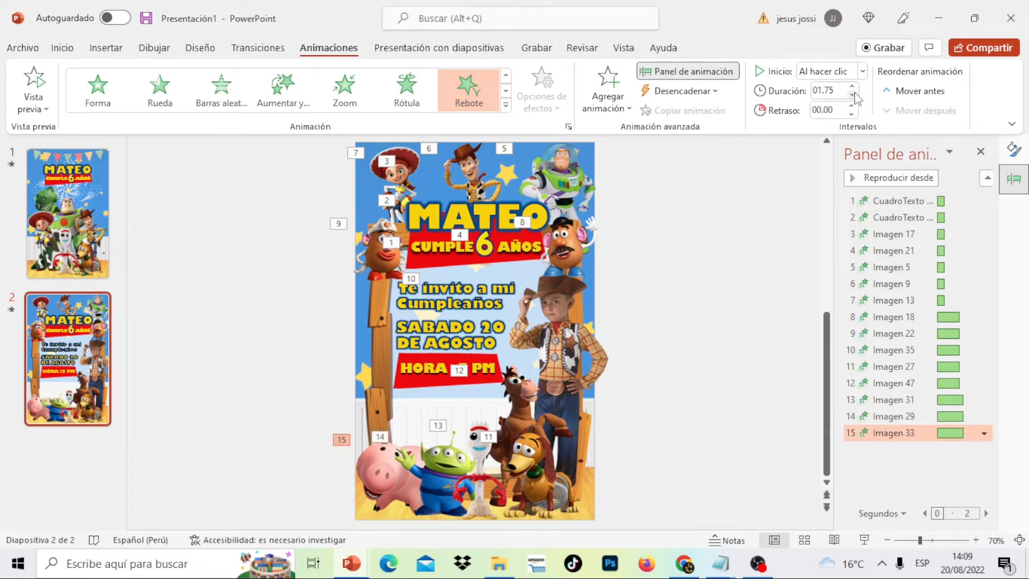
{"action": "left_click", "coordinate": [760, 186]}
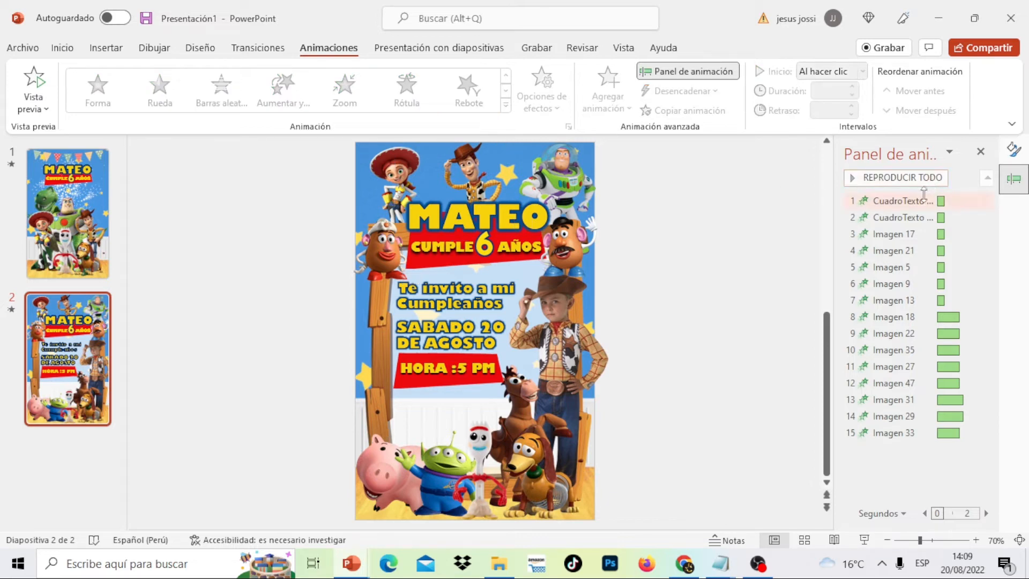
Preview all of the slide's animations from the first one, and shift Mr. Potato Head slightly up and to the left
{"action": "left_click", "coordinate": [905, 201]}
{"action": "left_click", "coordinate": [903, 173]}
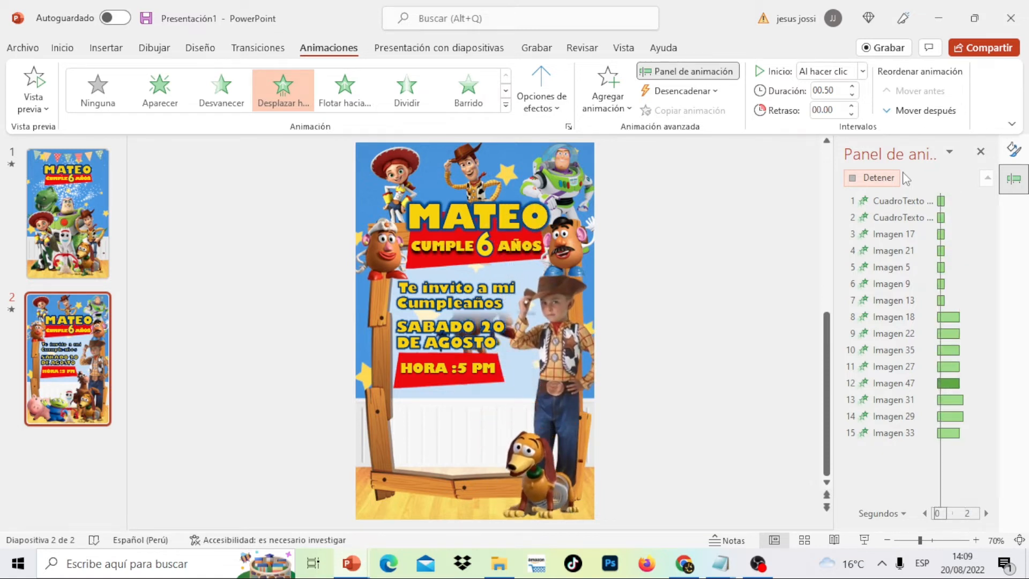
{"action": "left_click", "coordinate": [566, 232]}
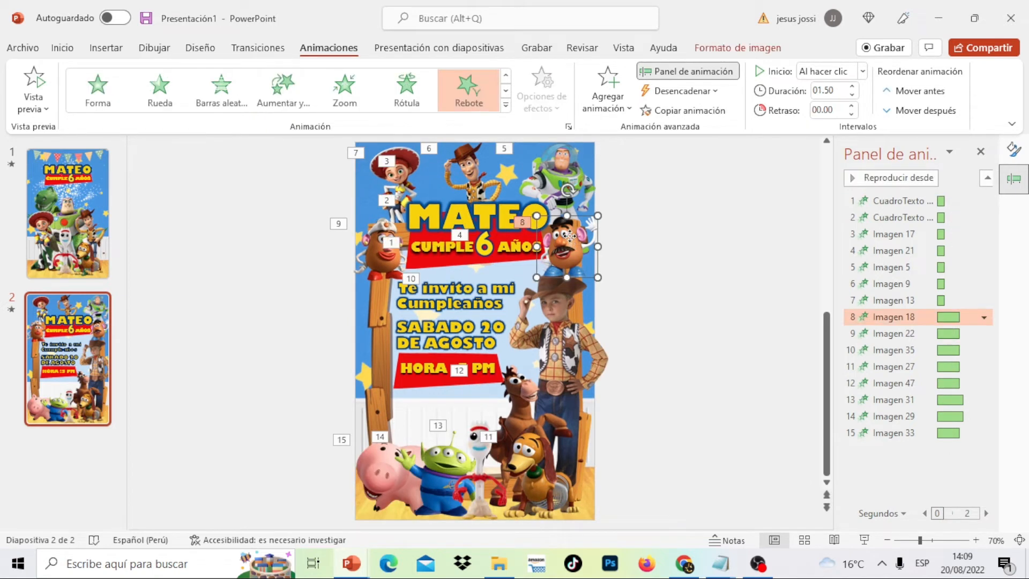
Apply the Desplazar hacia arriba entrance animation to the "Te invito a mi" and "Cumpleaños" text boxes
{"action": "left_click", "coordinate": [489, 294]}
{"action": "left_click", "coordinate": [482, 278]}
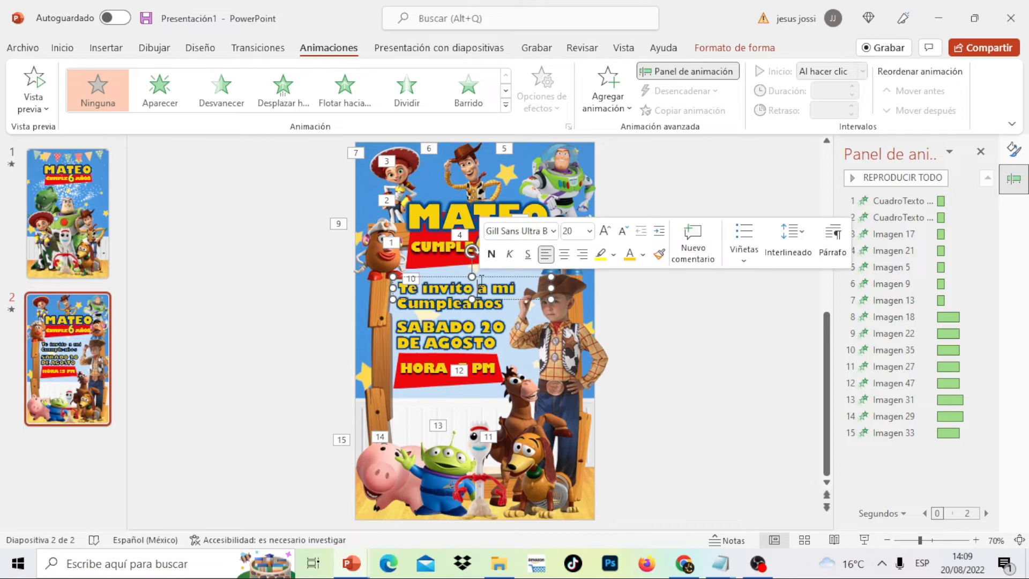
{"action": "left_click", "coordinate": [285, 89]}
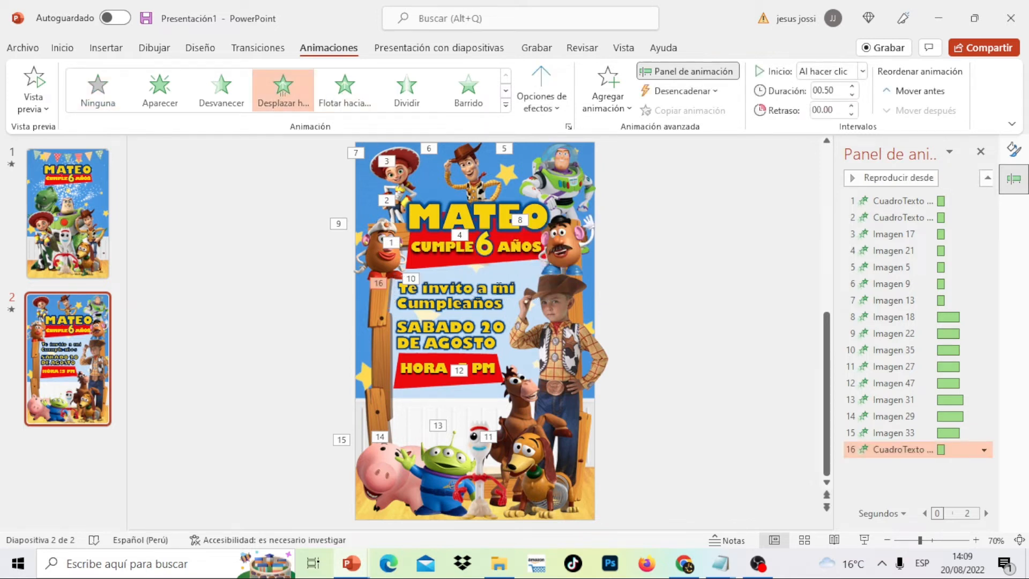
{"action": "left_click", "coordinate": [469, 329]}
{"action": "left_click", "coordinate": [283, 88]}
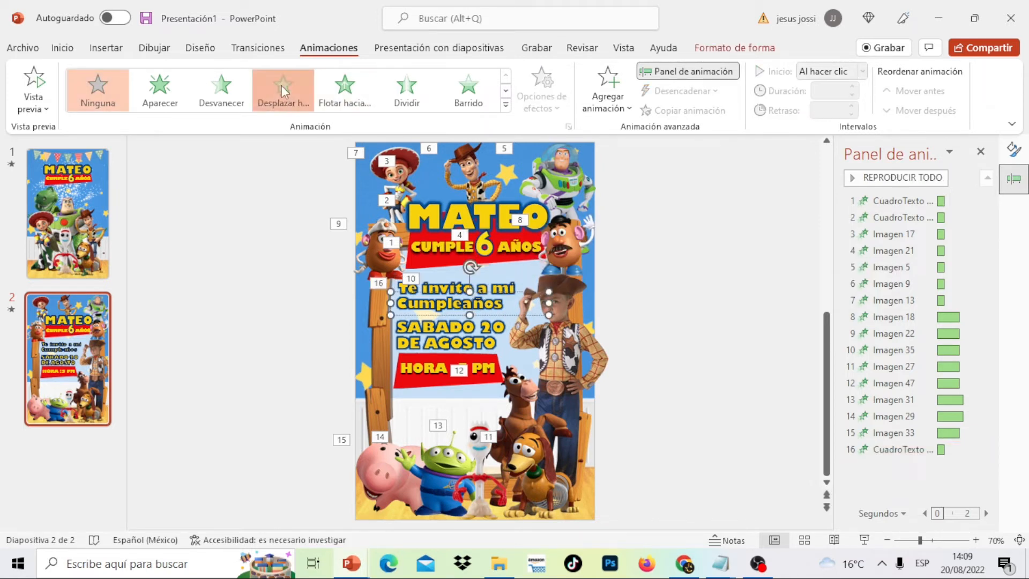
Apply the Desplazar hacia arriba entrance animation to the red banner image below the date and to the "HORA :5 PM" text
{"action": "left_click", "coordinate": [455, 322]}
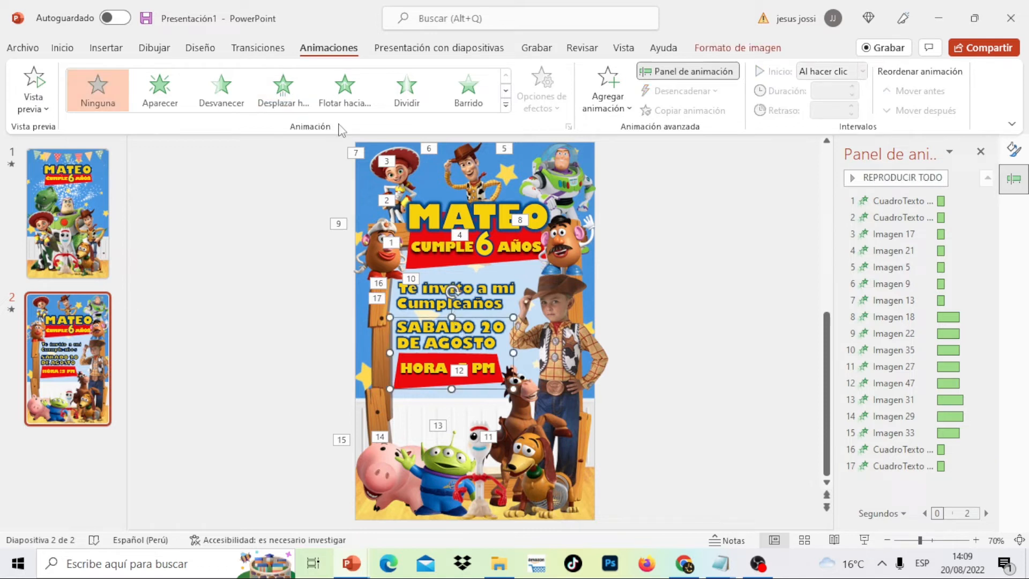
{"action": "left_click", "coordinate": [287, 91]}
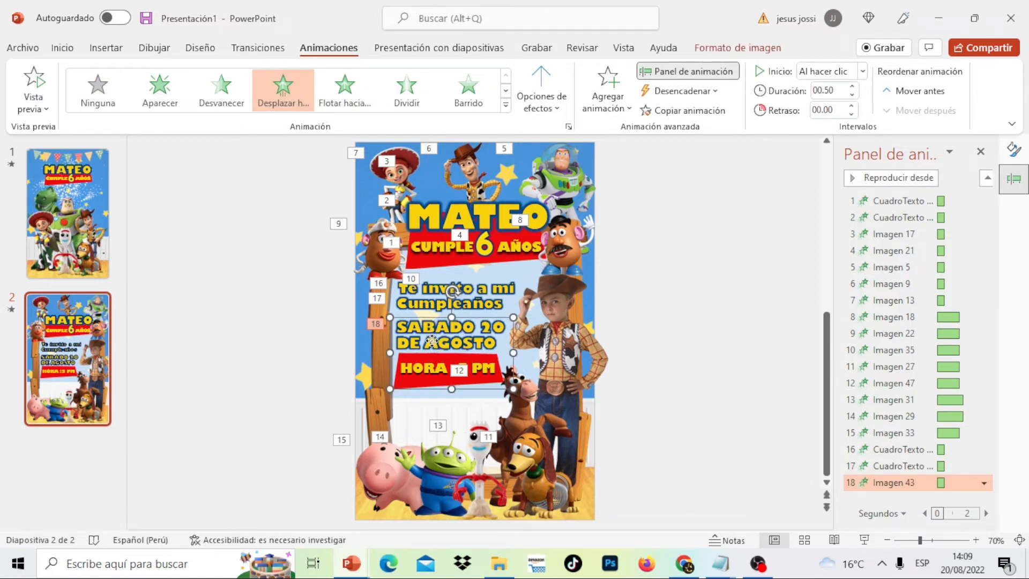
{"action": "left_click", "coordinate": [436, 367]}
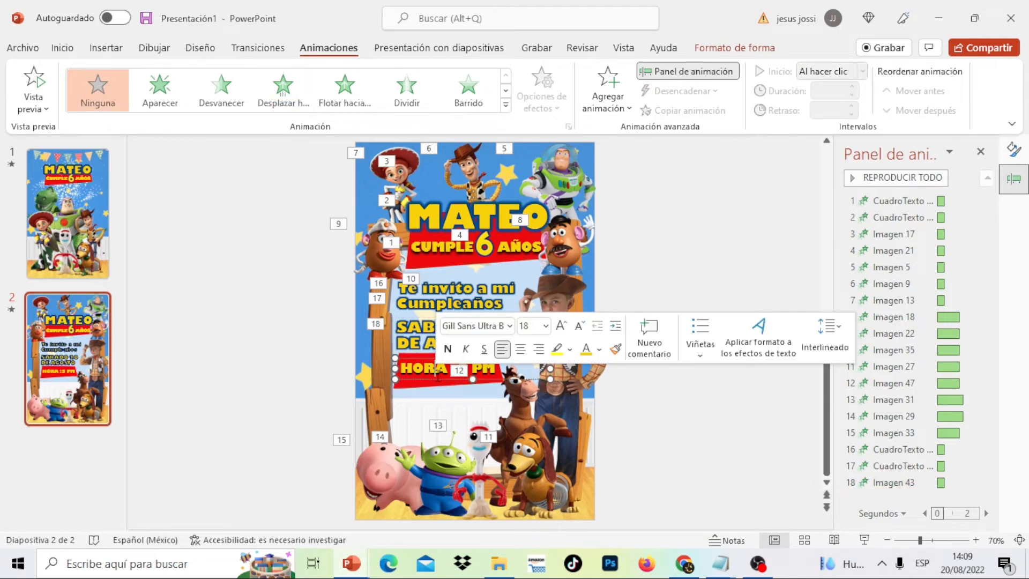
{"action": "left_click", "coordinate": [297, 102]}
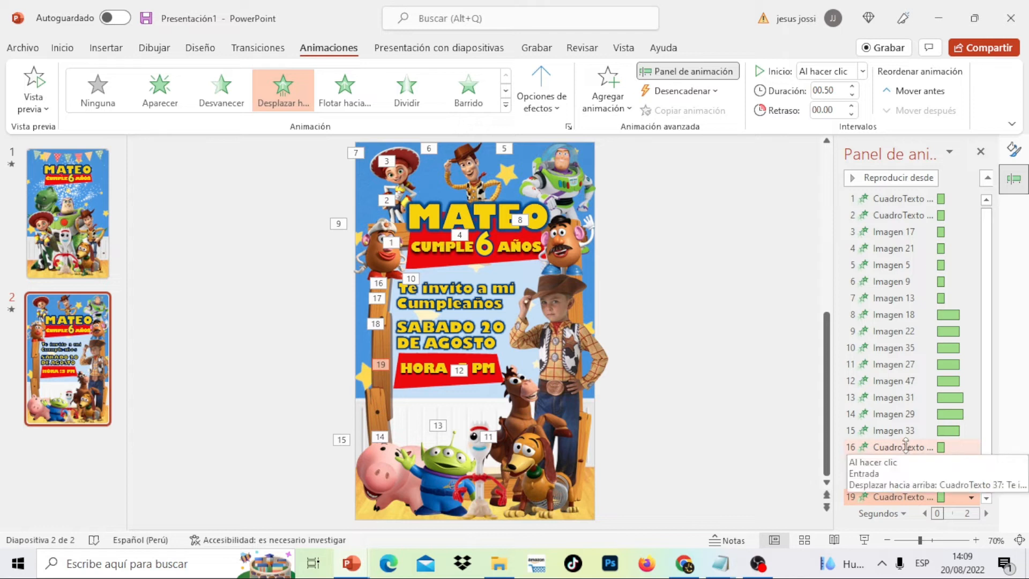
Reorder the animations so "Cumpleaños", "Te invito a mi" and "HORA :5 PM" play third, fourth and fifth, before the images
{"action": "left_click_drag", "start_coordinate": [906, 447], "coordinate": [913, 274]}
{"action": "left_click_drag", "start_coordinate": [898, 465], "coordinate": [902, 298]}
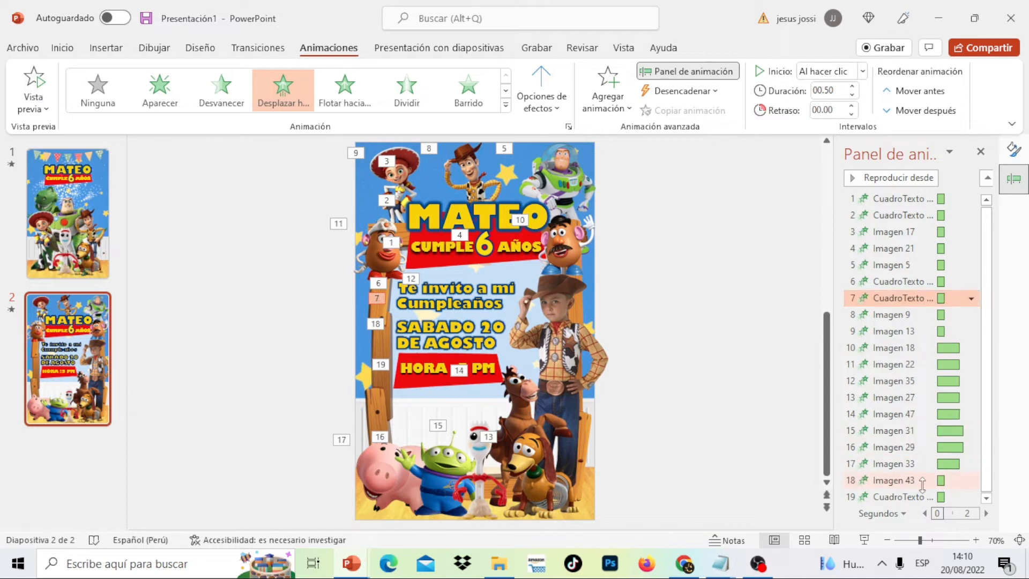
{"action": "left_click_drag", "start_coordinate": [910, 497], "coordinate": [894, 235]}
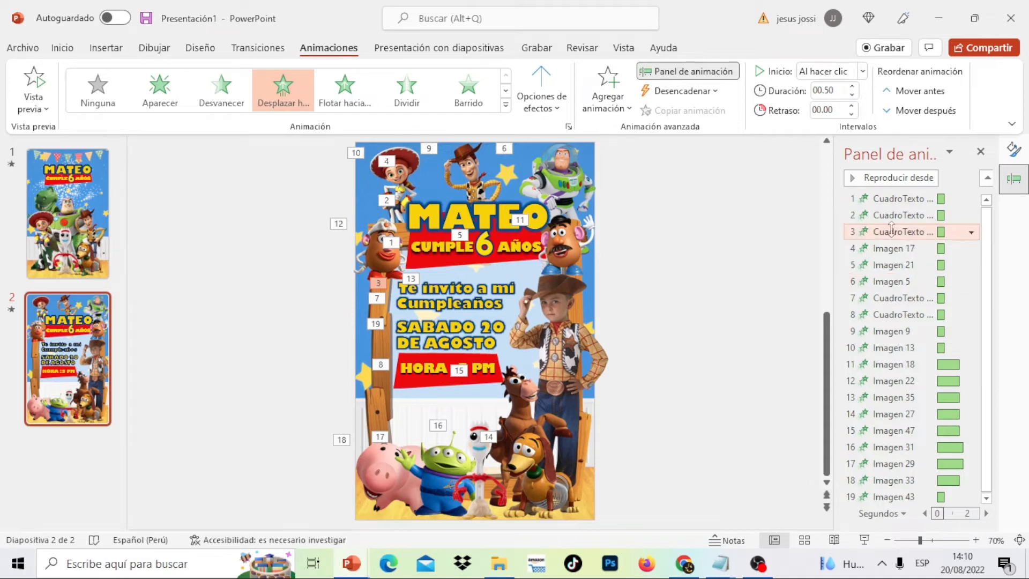
{"action": "left_click_drag", "start_coordinate": [906, 298], "coordinate": [902, 239]}
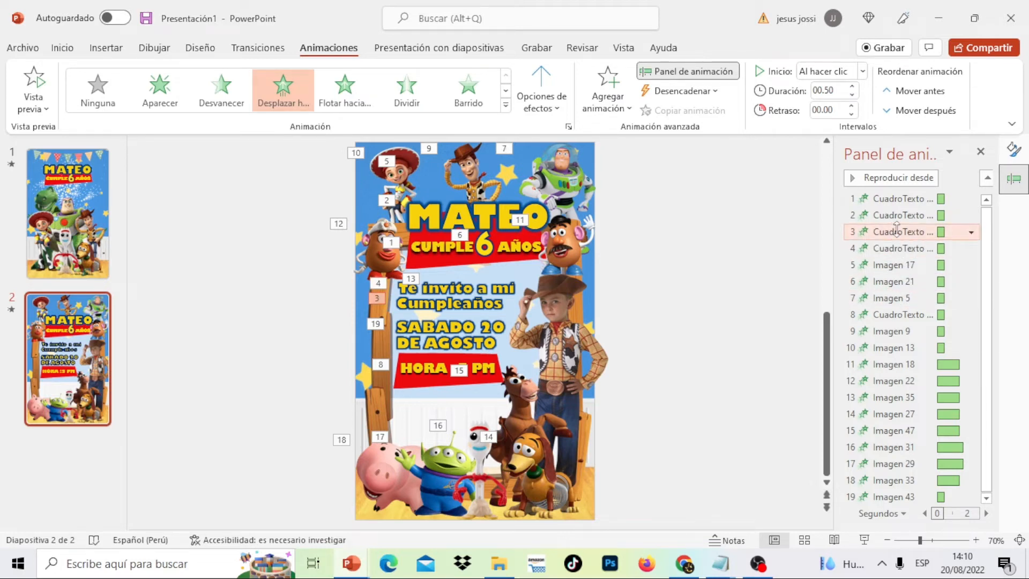
{"action": "left_click_drag", "start_coordinate": [918, 311], "coordinate": [911, 252]}
{"action": "left_click", "coordinate": [791, 307]}
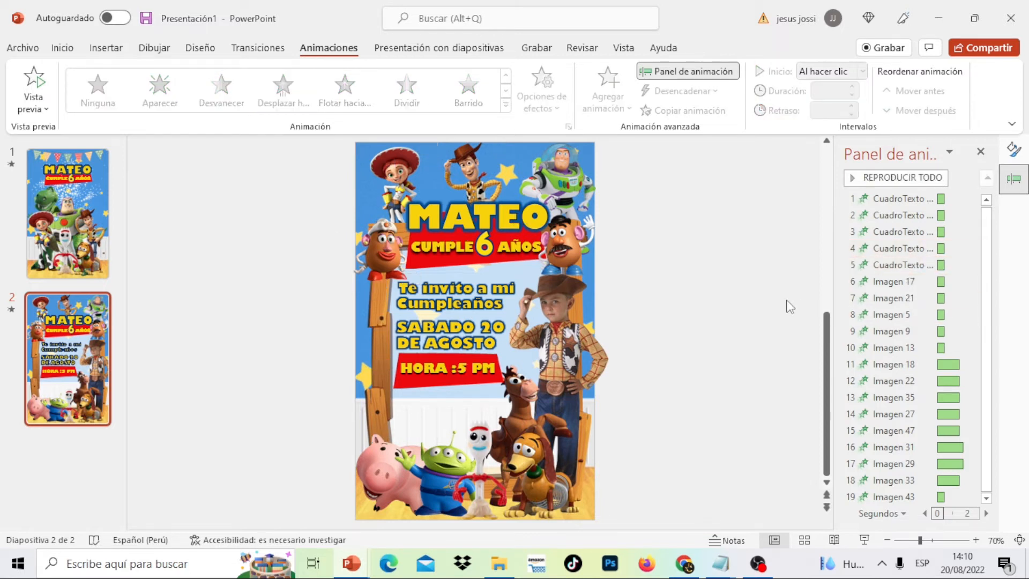
Duplicate the second slide to create a third one
{"action": "right_click", "coordinate": [97, 323]}
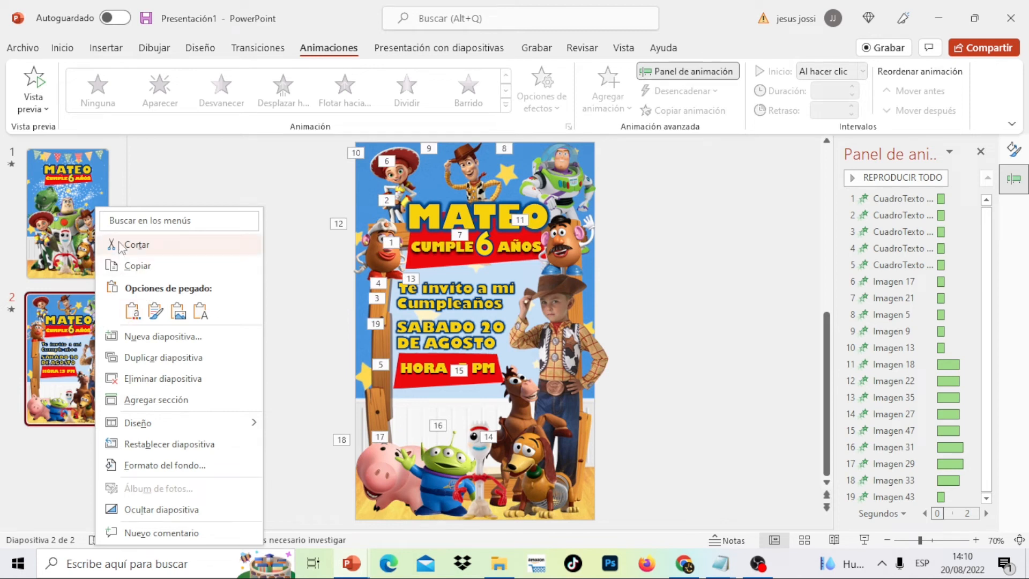
{"action": "left_click", "coordinate": [161, 357]}
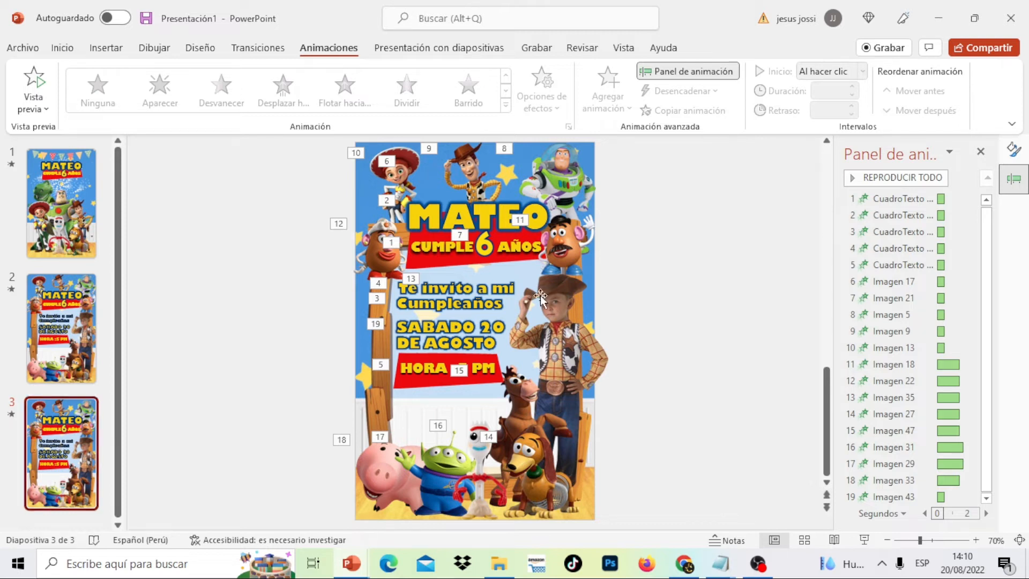
Delete the Slinky dog and the brown horse from the third slide
{"action": "left_click_drag", "start_coordinate": [709, 439], "coordinate": [320, 517]}
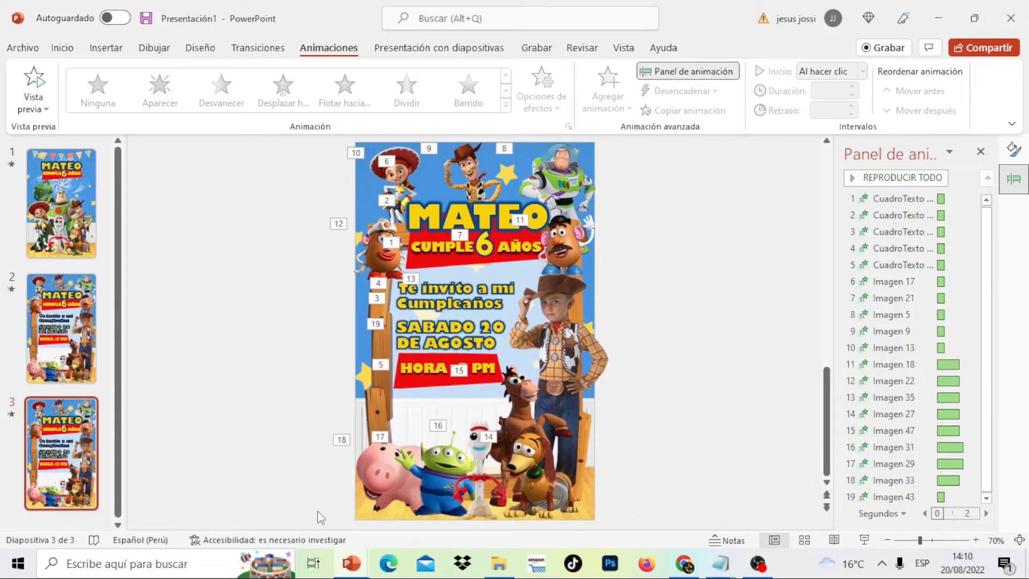
{"action": "left_click", "coordinate": [674, 514]}
{"action": "left_click", "coordinate": [538, 470]}
{"action": "key", "text": "Delete"}
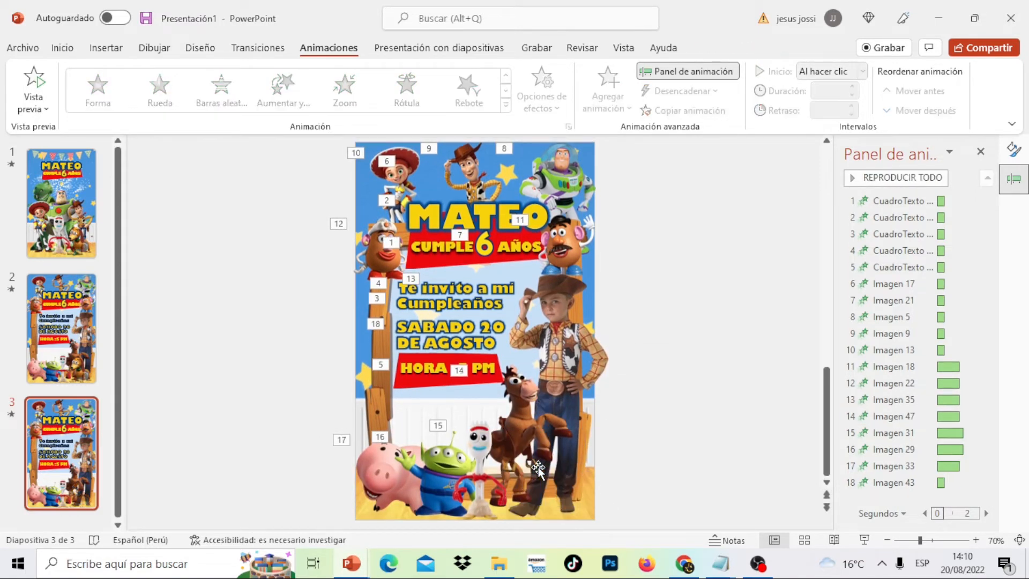
{"action": "left_click", "coordinate": [524, 433]}
{"action": "key", "text": "Delete"}
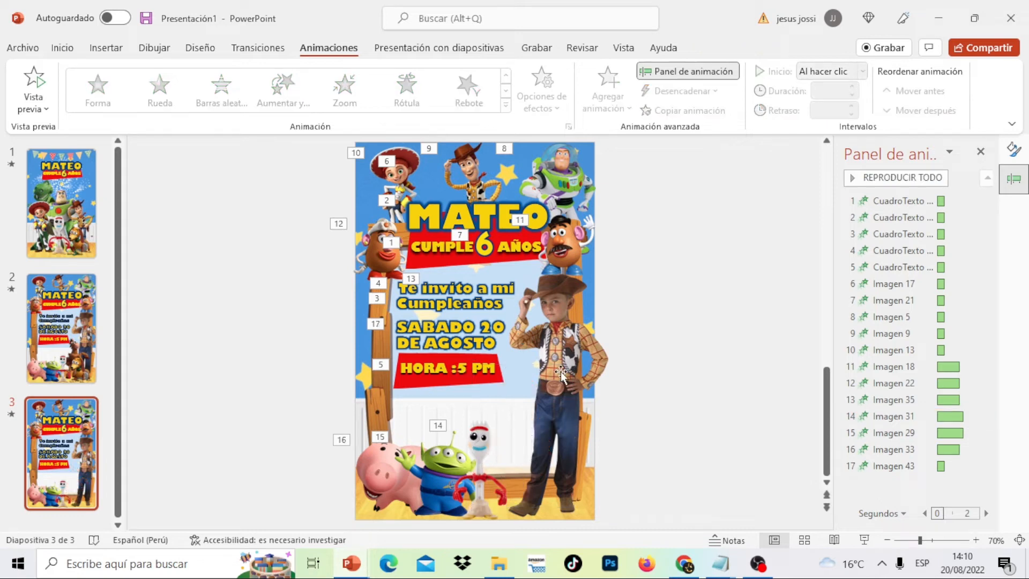
Delete the boy in the cowboy outfit, Forky, the green alien and the pink pig from the third slide
{"action": "left_click", "coordinate": [560, 376]}
{"action": "key", "text": "Delete"}
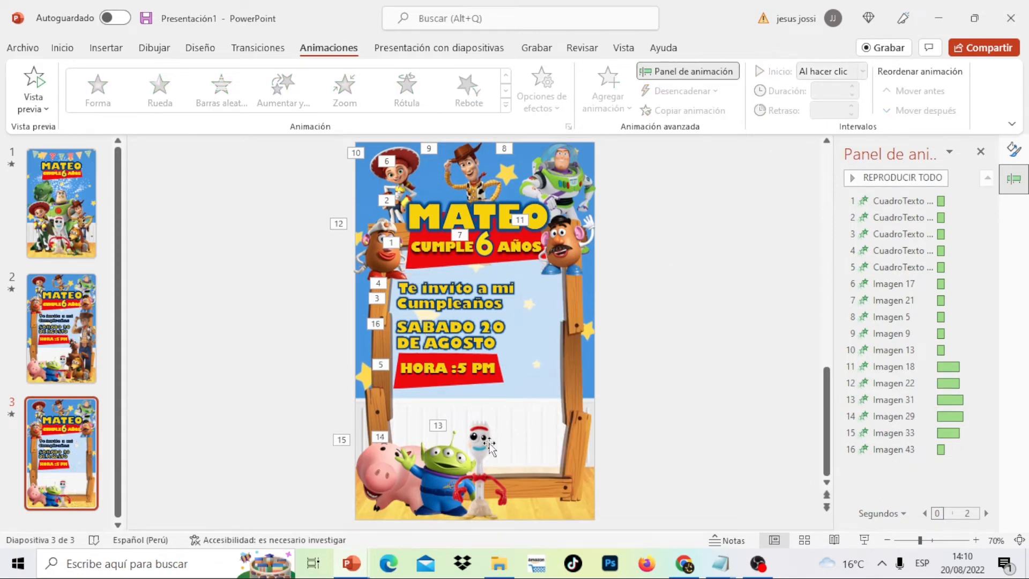
{"action": "left_click", "coordinate": [489, 444]}
{"action": "key", "text": "Delete"}
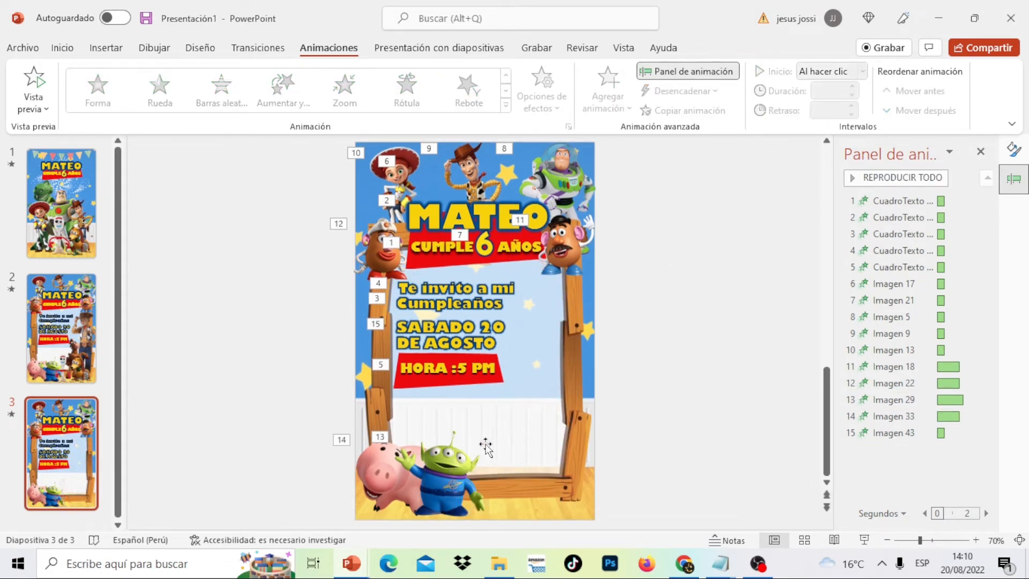
{"action": "left_click", "coordinate": [456, 460]}
{"action": "key", "text": "Delete"}
{"action": "left_click", "coordinate": [411, 467]}
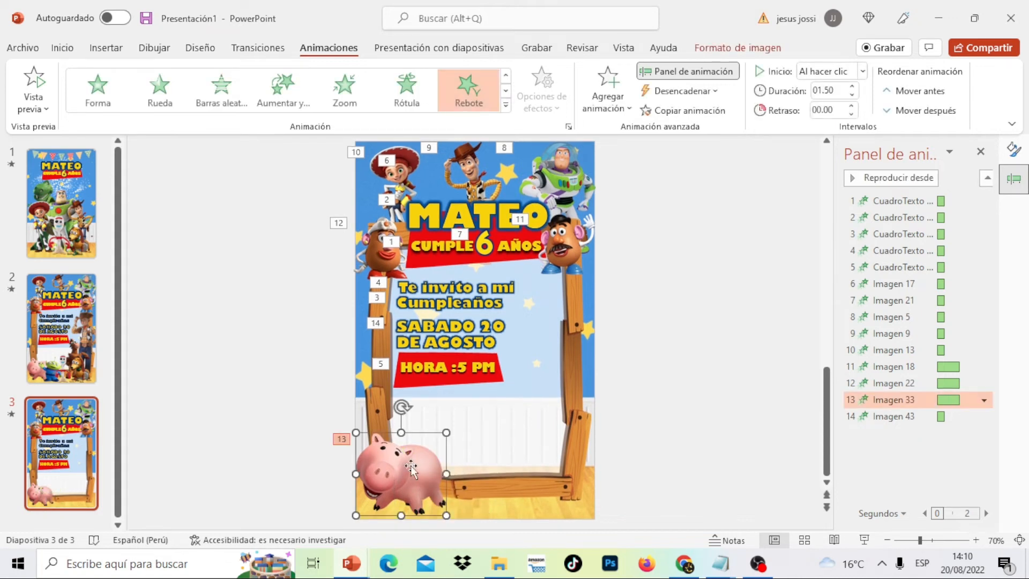
{"action": "key", "text": "Delete"}
Delete Mr. and Mrs. Potato Head from both sides of the third slide's title
{"action": "left_click", "coordinate": [406, 171]}
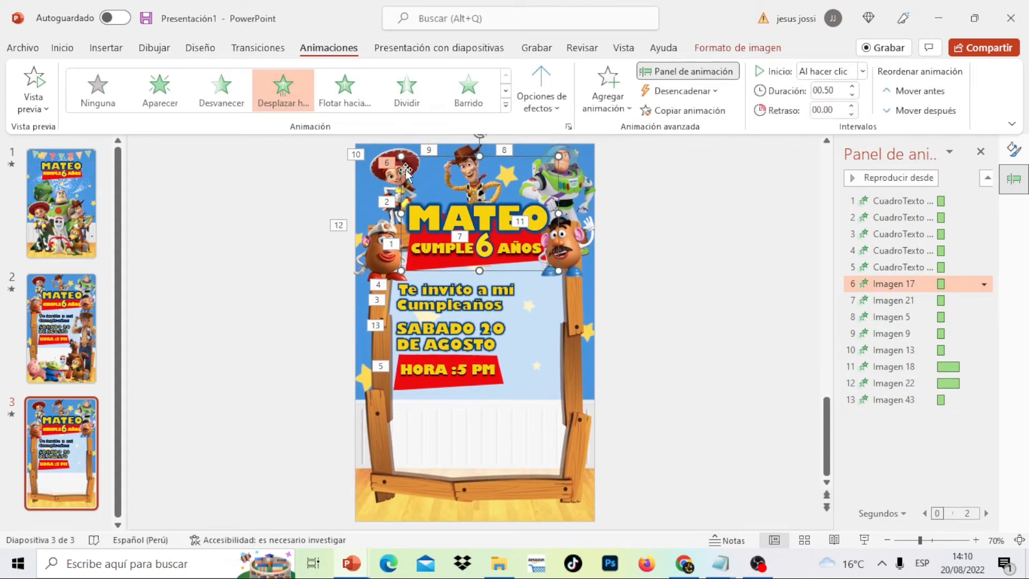
{"action": "left_click", "coordinate": [568, 244]}
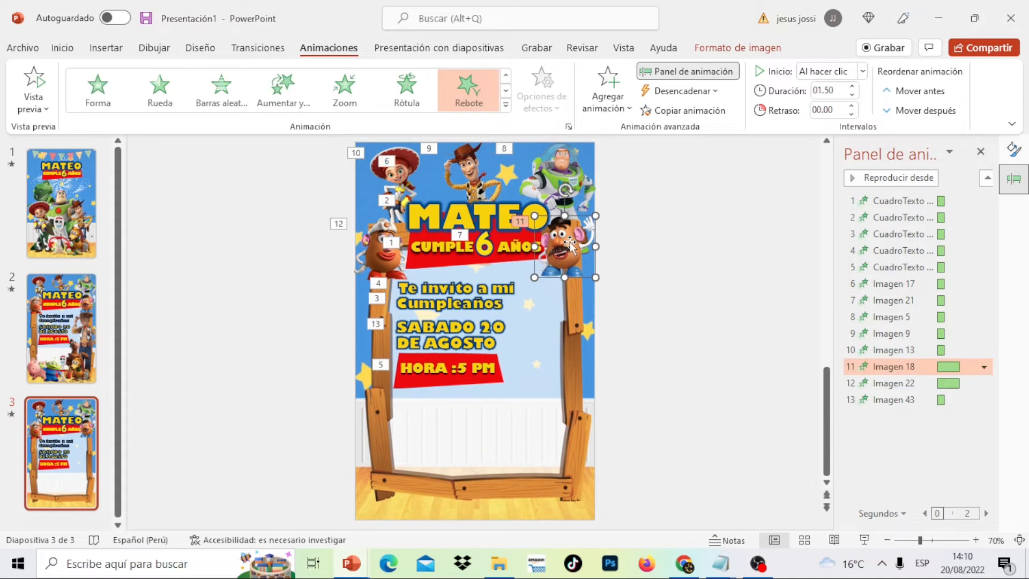
{"action": "key", "text": "Delete"}
{"action": "left_click", "coordinate": [380, 256]}
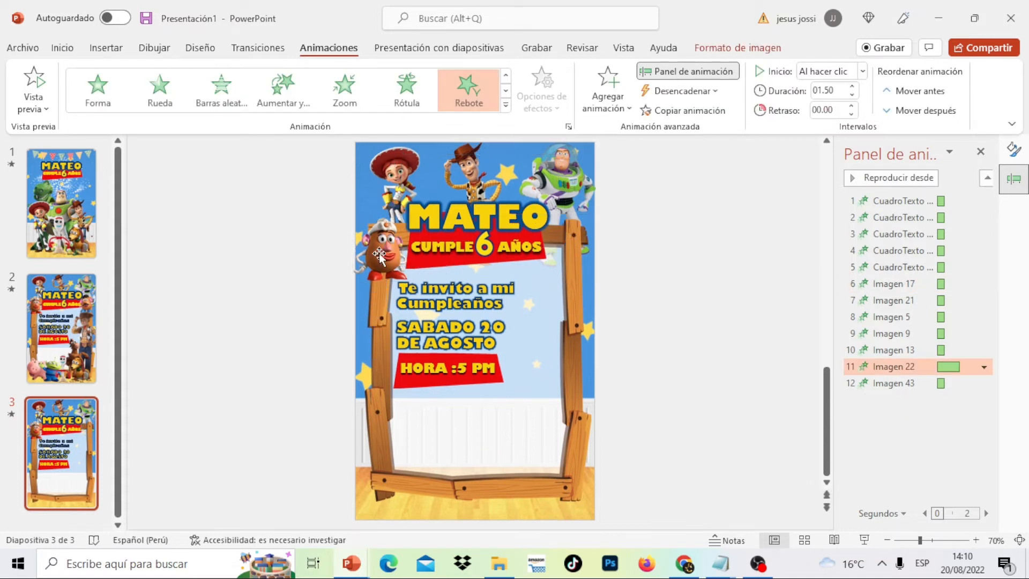
{"action": "key", "text": "Delete"}
Delete the wooden frame with its light panel from the third slide
{"action": "left_click", "coordinate": [531, 353]}
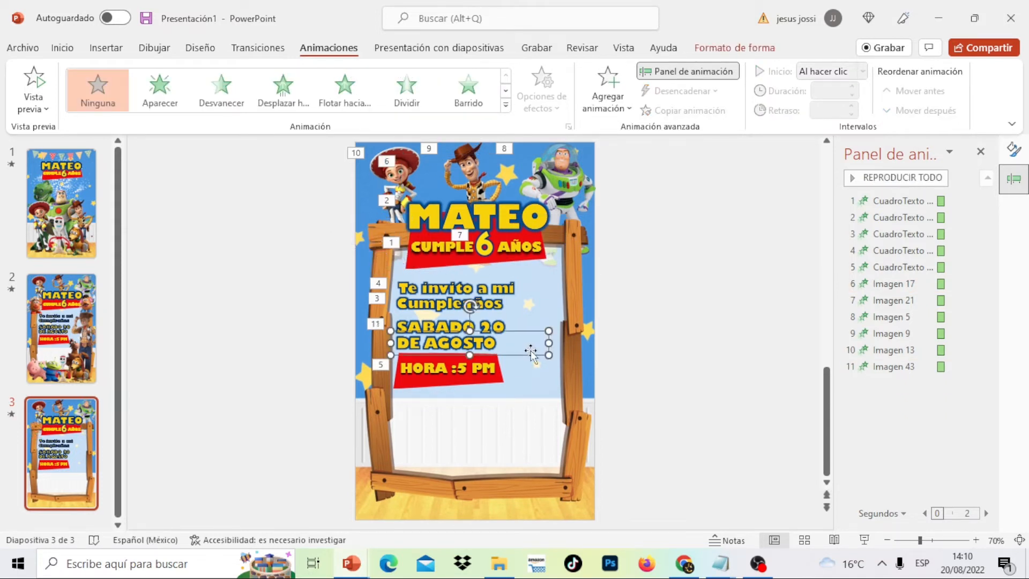
{"action": "left_click", "coordinate": [570, 450]}
{"action": "key", "text": "Delete"}
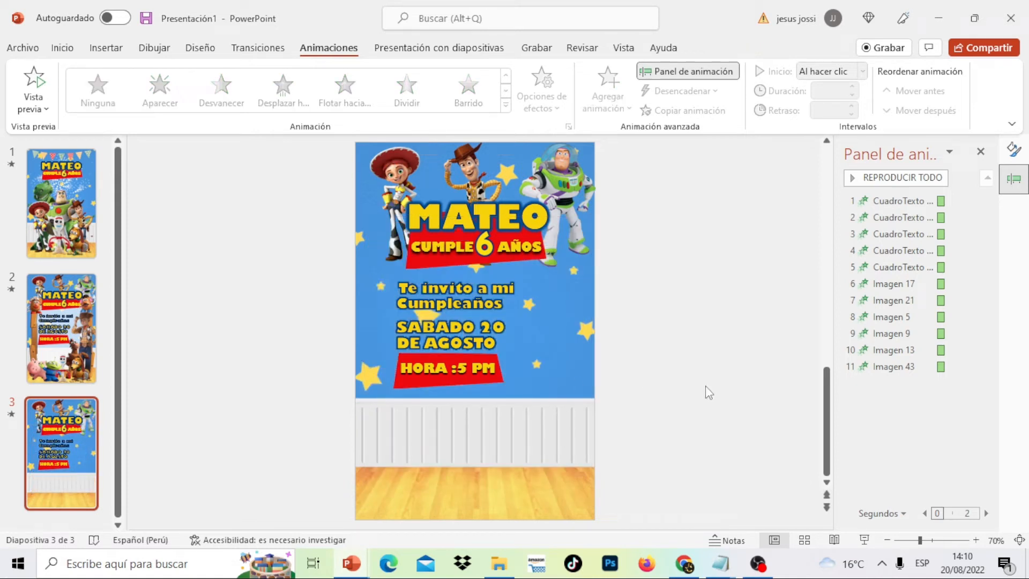
Delete the "HORA :5 PM" text and the red banner behind it
{"action": "left_click", "coordinate": [500, 377]}
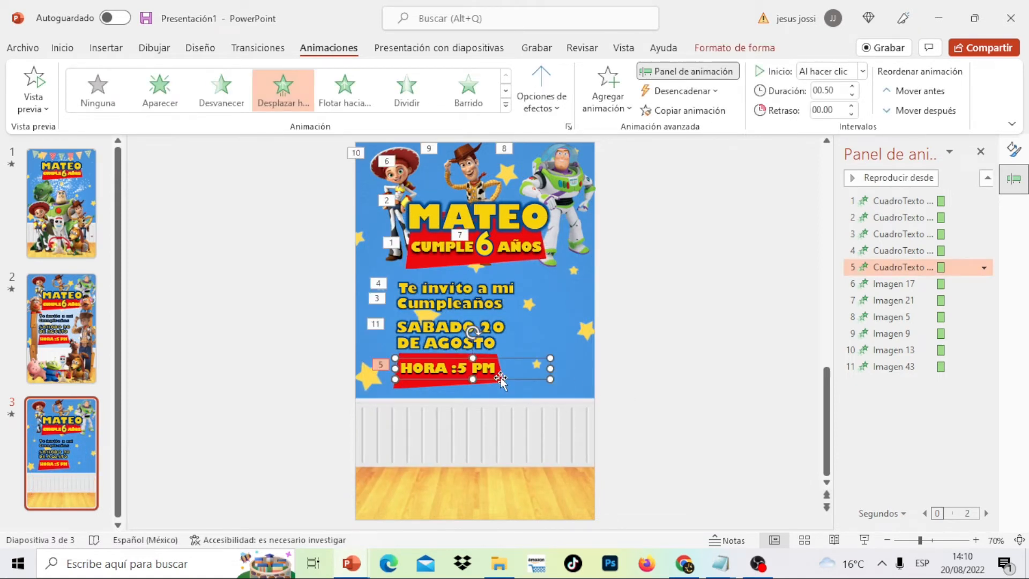
{"action": "key", "text": "Delete"}
{"action": "left_click", "coordinate": [493, 377]}
{"action": "key", "text": "Delete"}
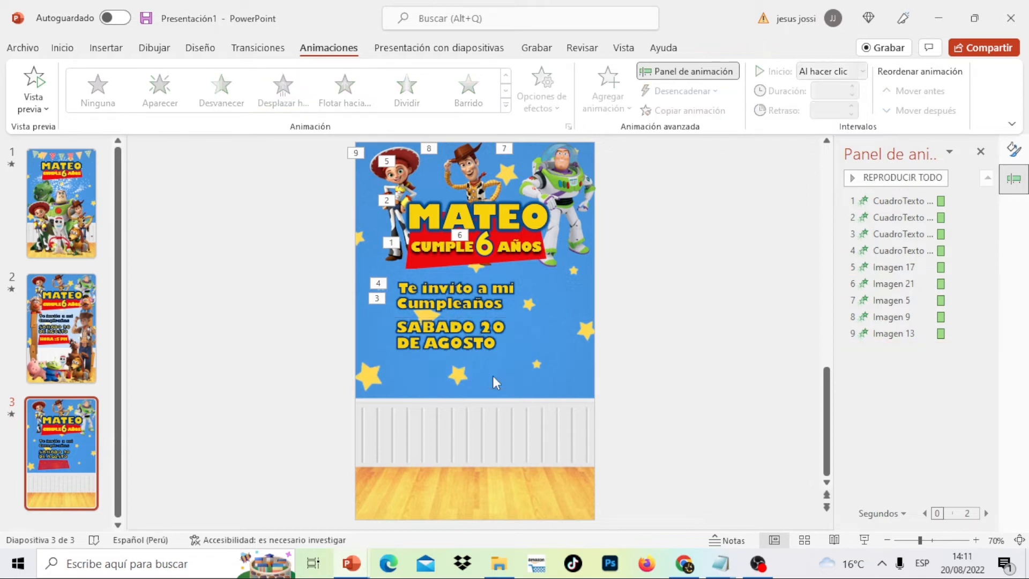
Delete Jessie, Buzz Lightyear and Woody from above the title on the third slide
{"action": "left_click", "coordinate": [399, 169]}
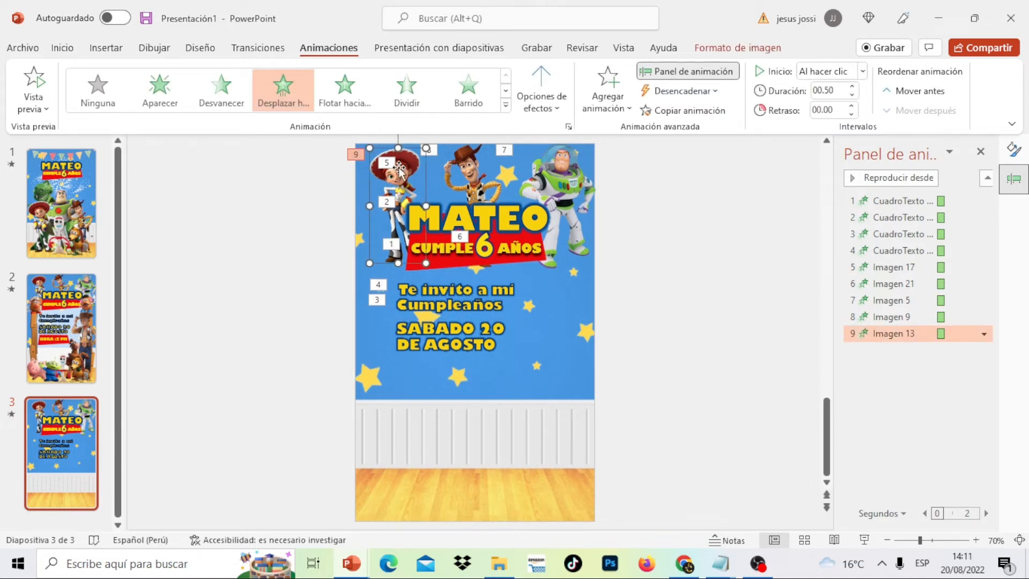
{"action": "key", "text": "Delete"}
{"action": "left_click", "coordinate": [582, 170]}
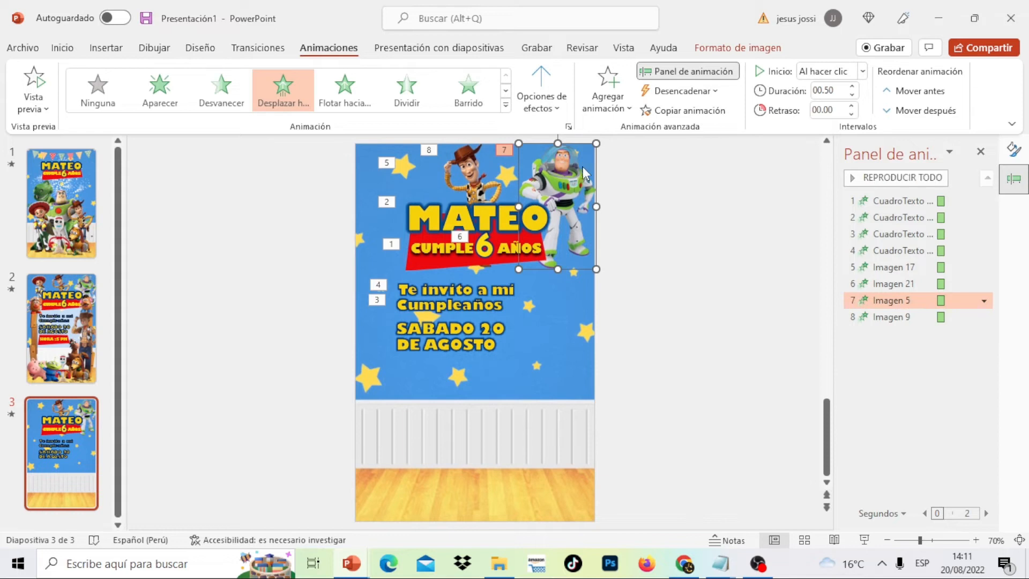
{"action": "key", "text": "Delete"}
{"action": "left_click", "coordinate": [475, 161]}
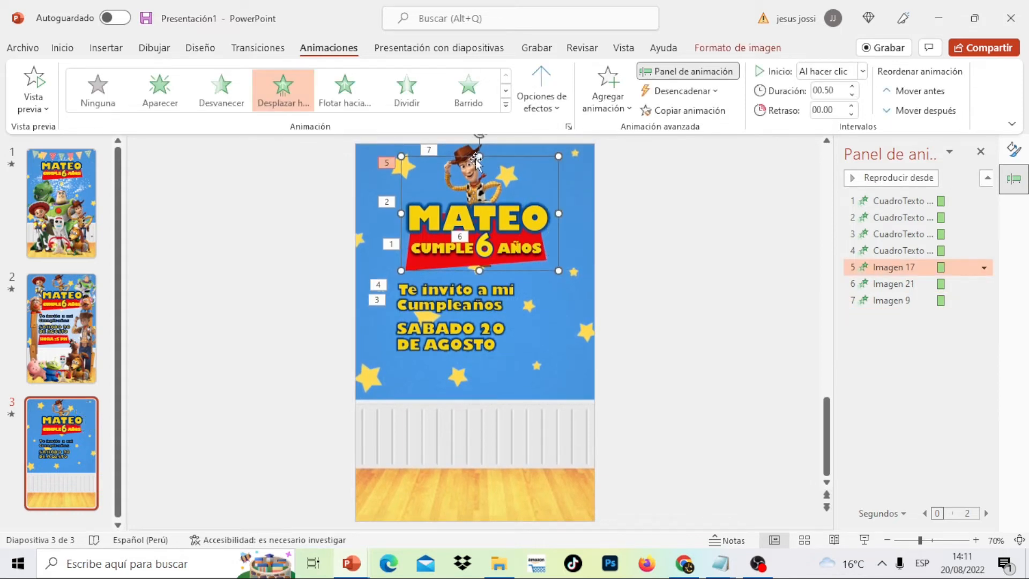
{"action": "left_click", "coordinate": [471, 154]}
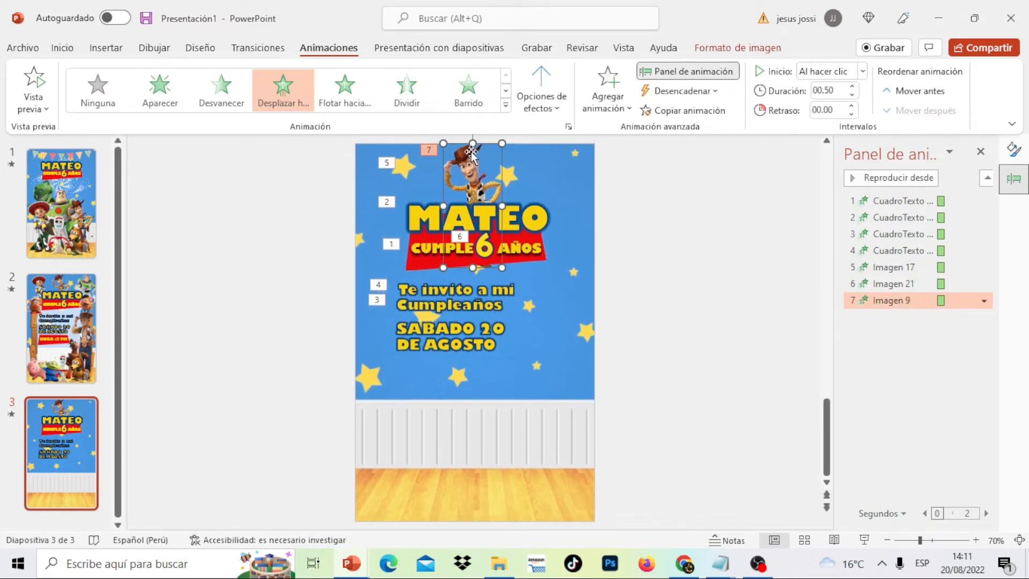
{"action": "key", "text": "Delete"}
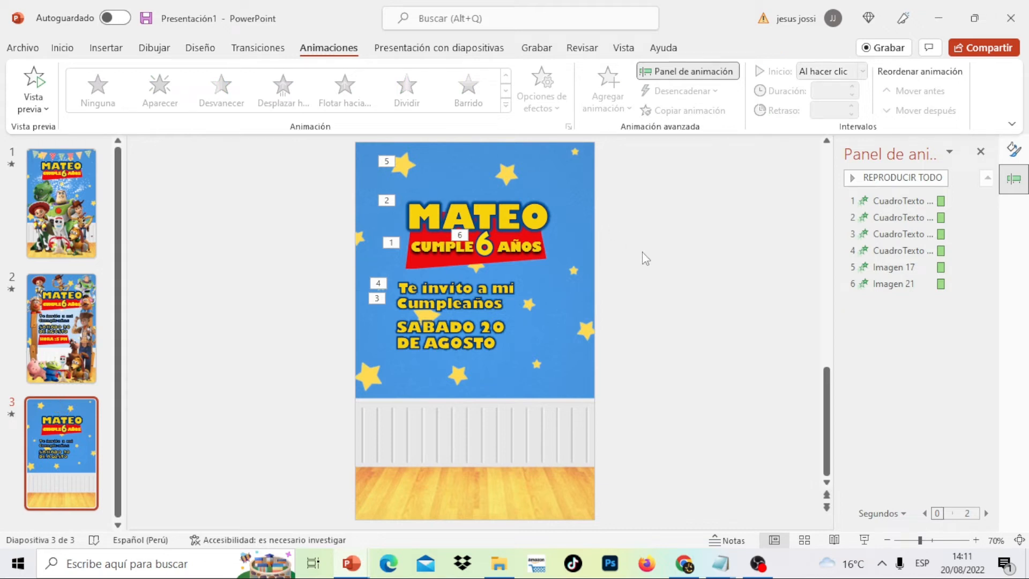
Cut the "Te invito a mi" and "Cumpleaños" text boxes from the third slide
{"action": "left_click", "coordinate": [646, 258]}
{"action": "left_click", "coordinate": [486, 294]}
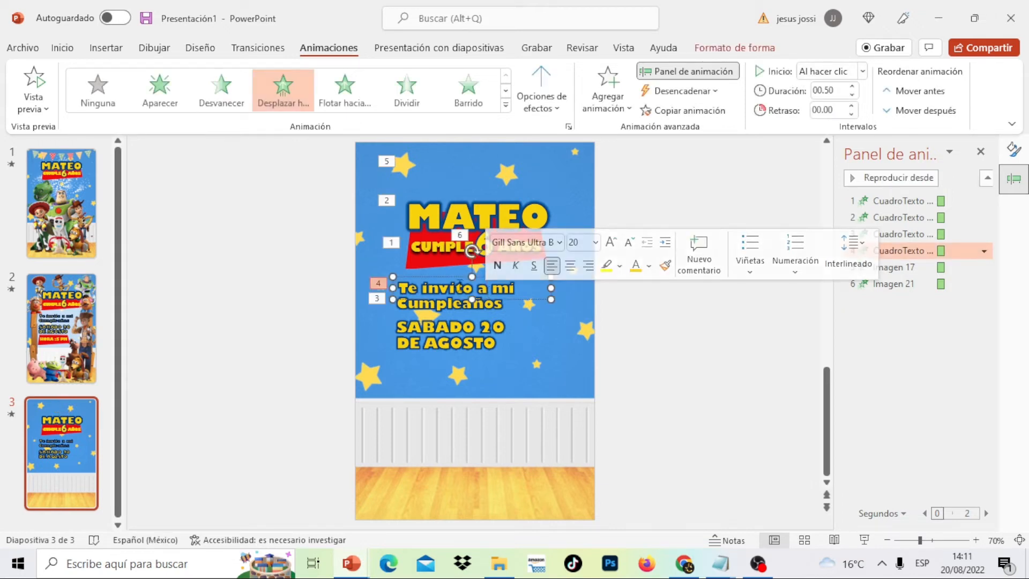
{"action": "right_click", "coordinate": [453, 284]}
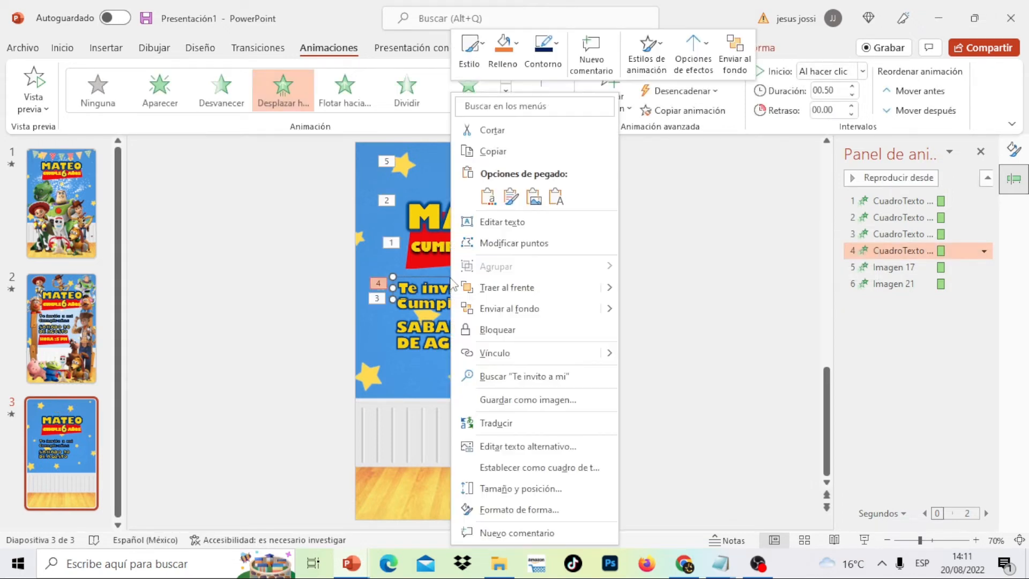
{"action": "left_click", "coordinate": [492, 130]}
{"action": "left_click", "coordinate": [434, 298]}
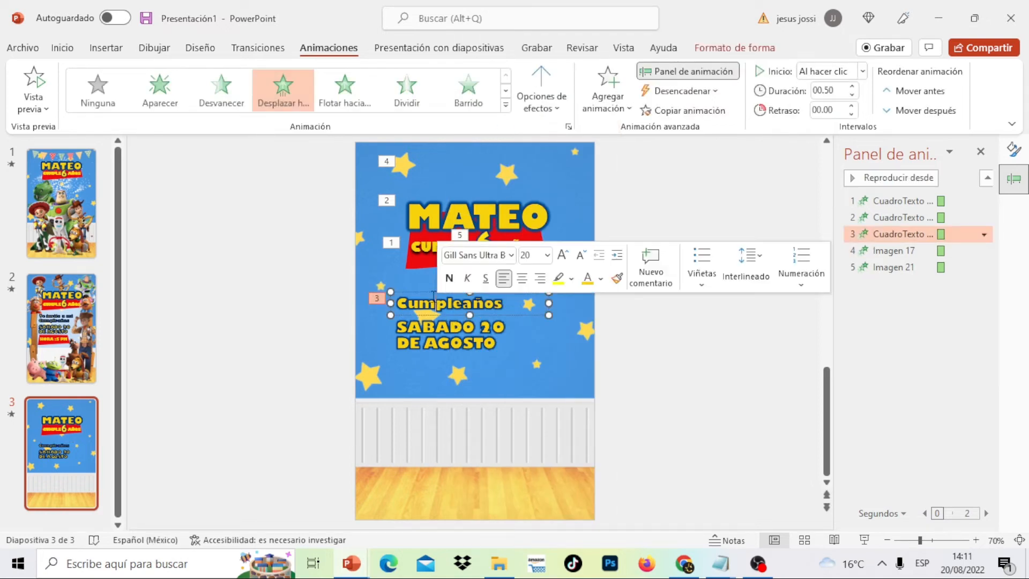
{"action": "right_click", "coordinate": [430, 294]}
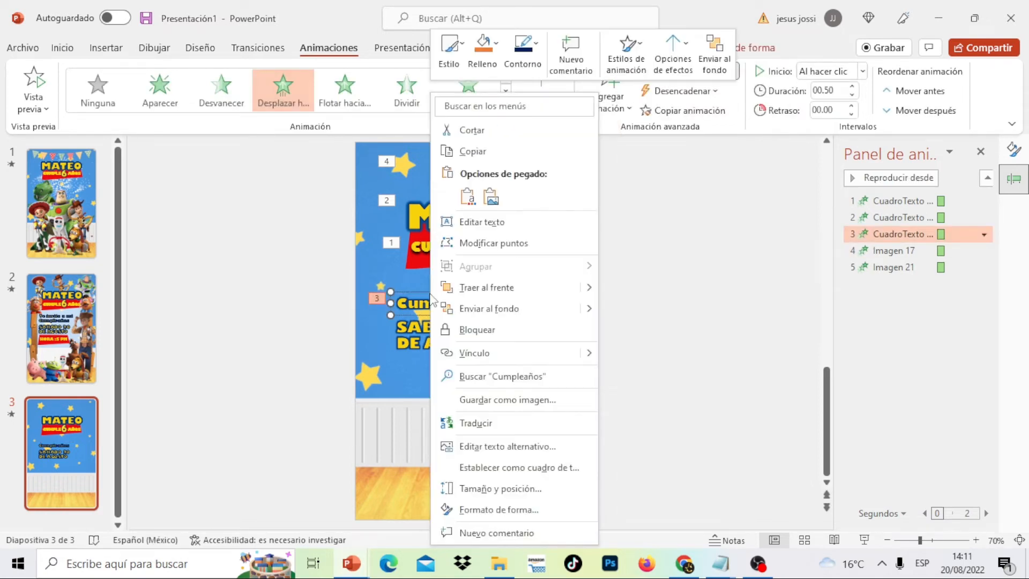
{"action": "left_click", "coordinate": [486, 136]}
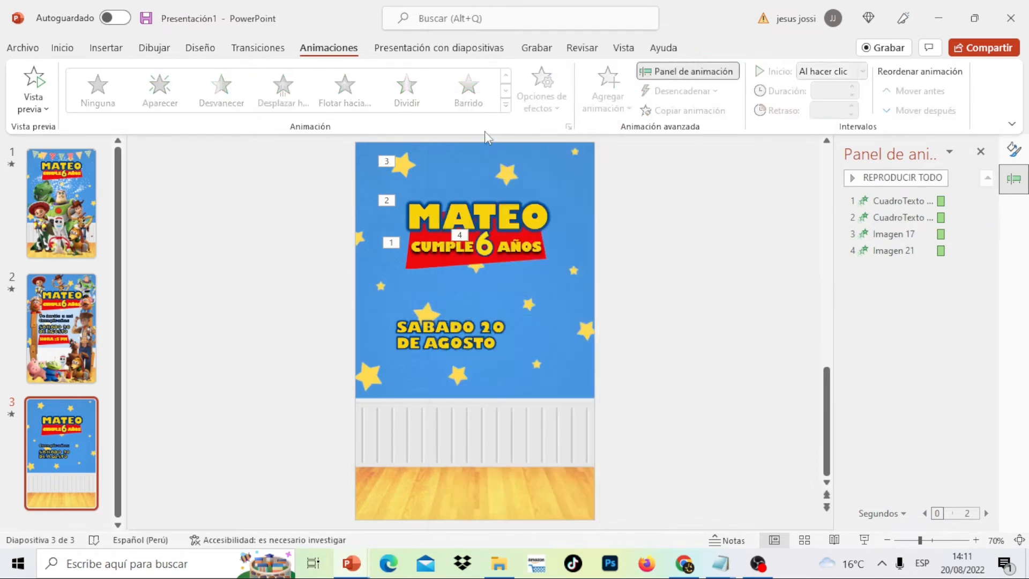
Replace the child's name in the title with "TE" and shift the text box toward the middle of the red banner
{"action": "double_click", "coordinate": [524, 213]}
{"action": "type", "text": "TE"}
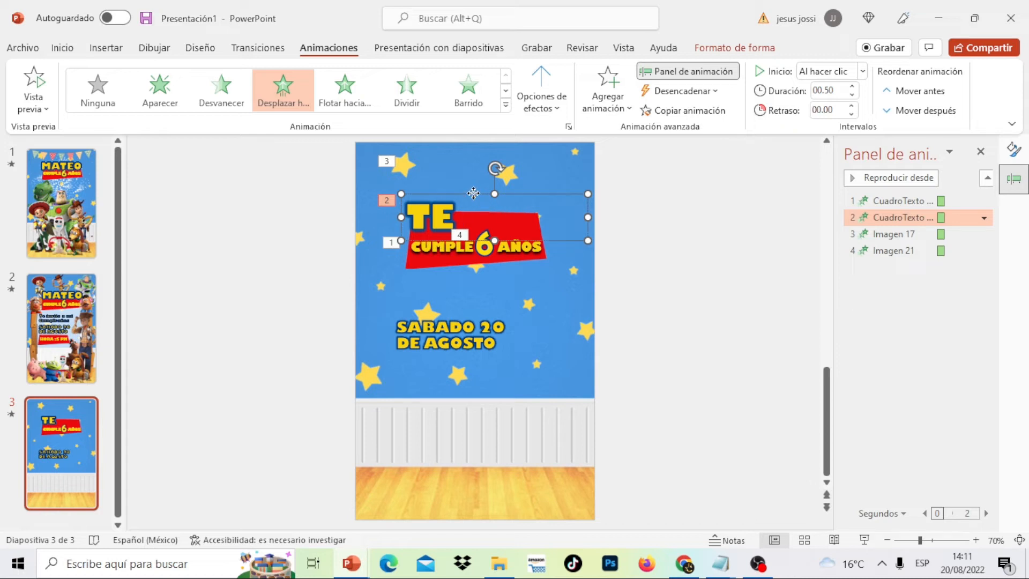
{"action": "left_click_drag", "start_coordinate": [474, 193], "coordinate": [513, 187]}
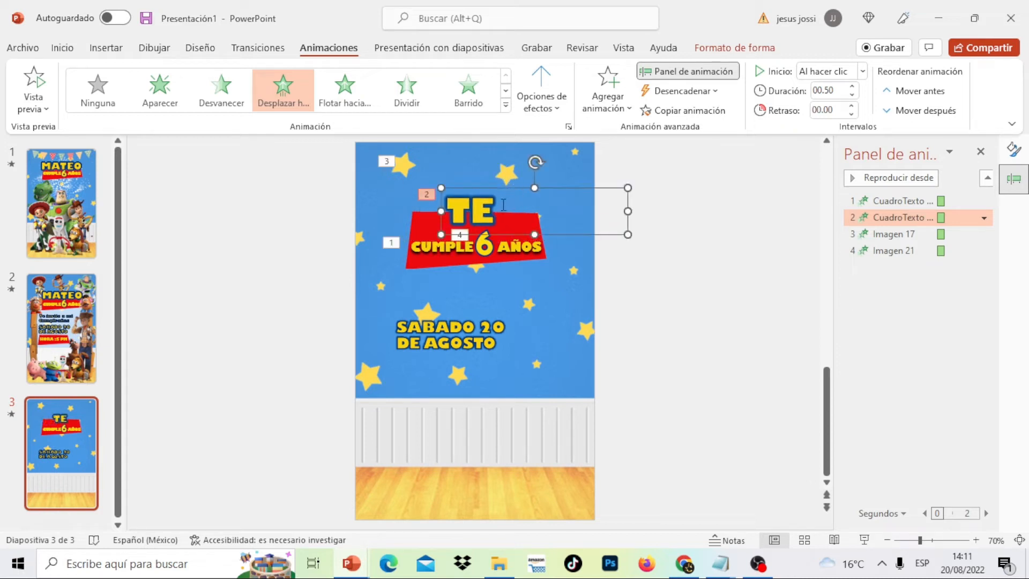
Set the "TE" title's font size to 60 and nudge it slightly upward above the red banner
{"action": "double_click", "coordinate": [471, 211]}
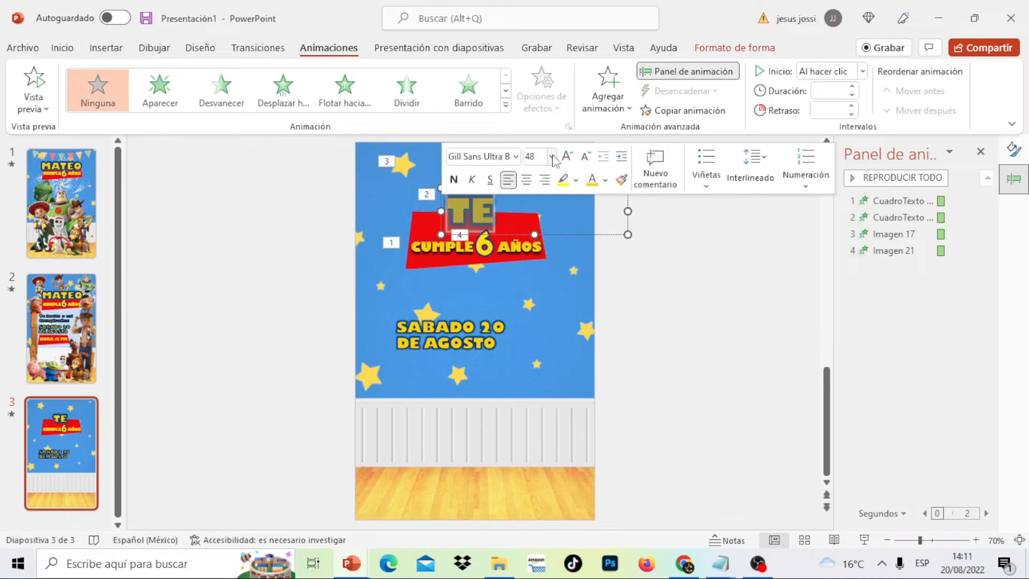
{"action": "left_click", "coordinate": [552, 157]}
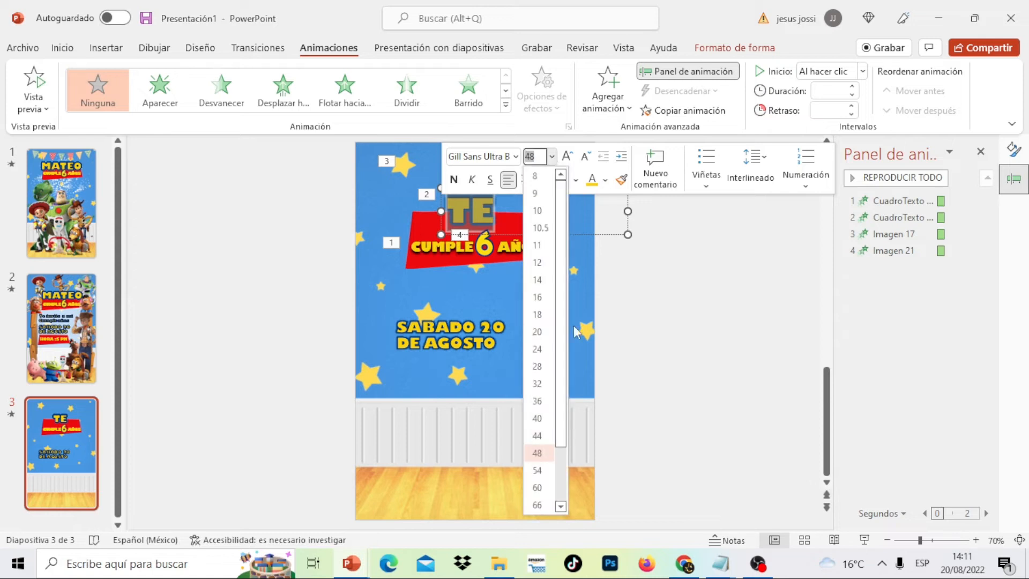
{"action": "left_click", "coordinate": [540, 501]}
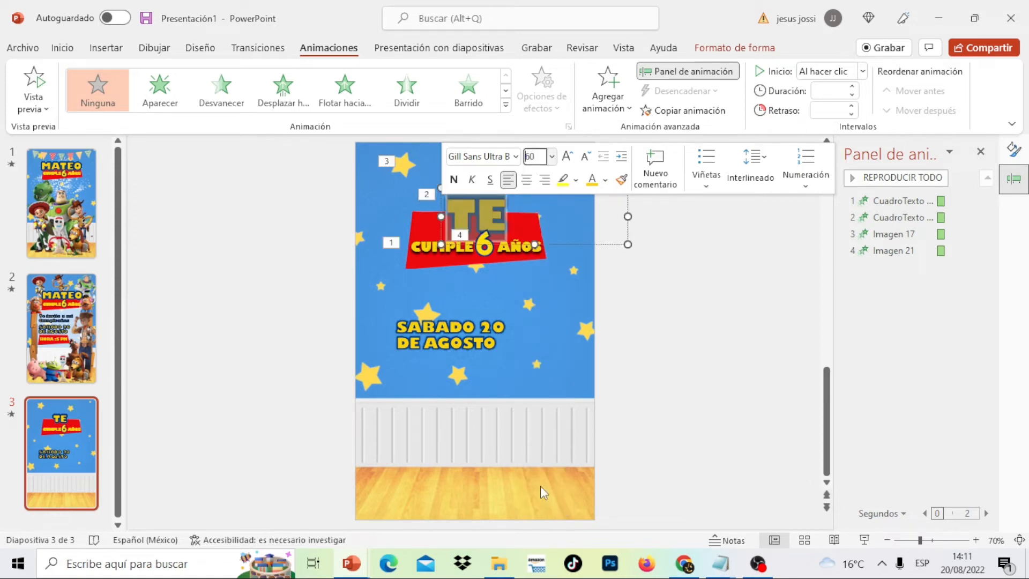
{"action": "left_click", "coordinate": [717, 338]}
{"action": "left_click", "coordinate": [488, 208]}
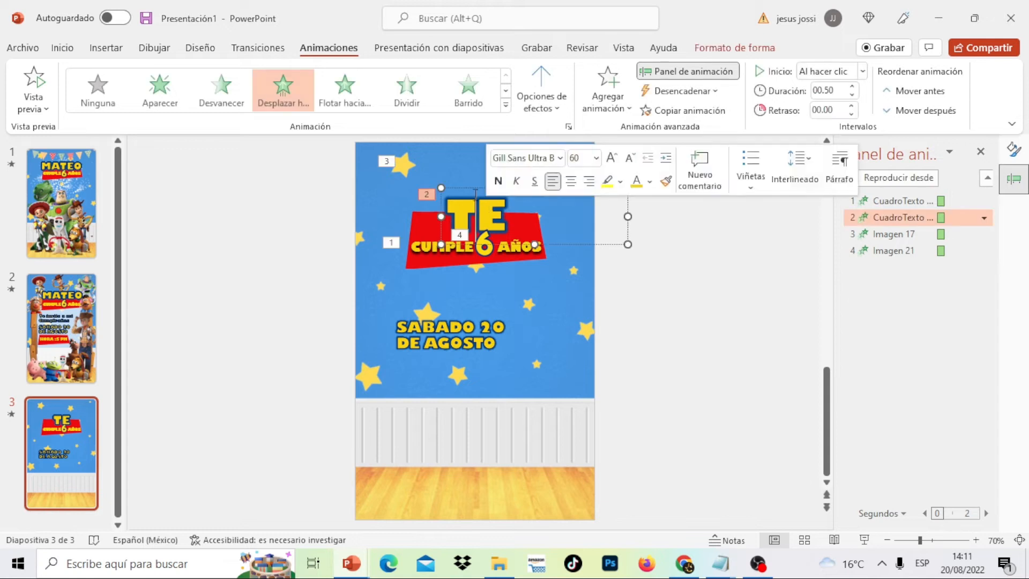
{"action": "left_click_drag", "start_coordinate": [468, 189], "coordinate": [466, 184]}
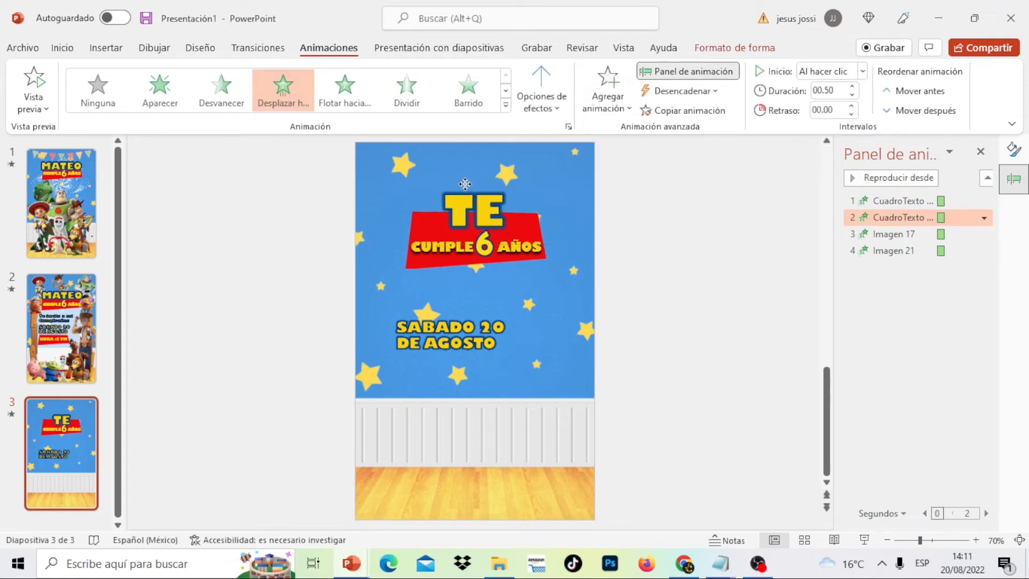
Delete the number 6 image and clear the "CUMPLE AÑOS" wording from the red banner
{"action": "left_click", "coordinate": [486, 248]}
{"action": "key", "text": "Delete"}
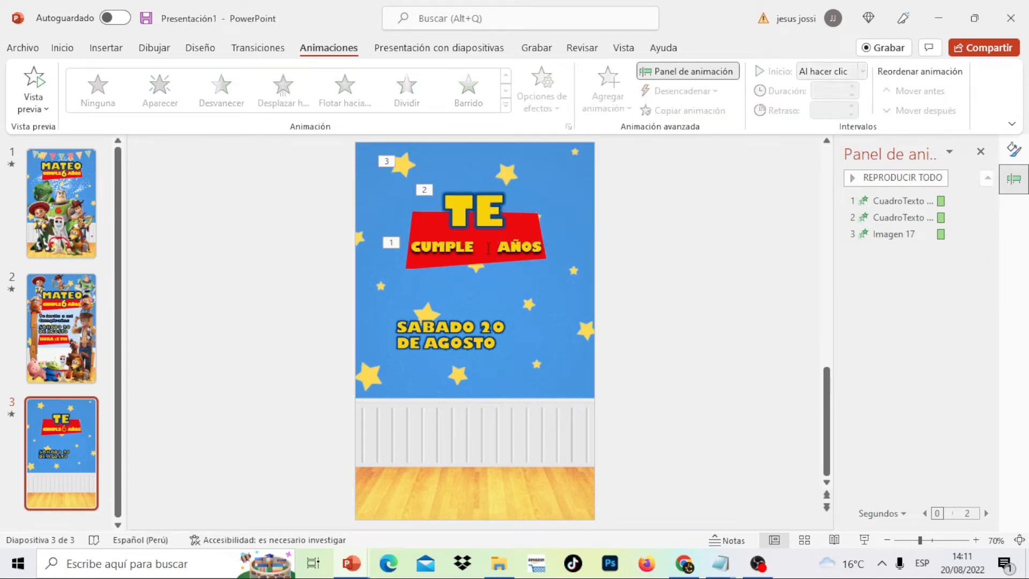
{"action": "left_click", "coordinate": [542, 246]}
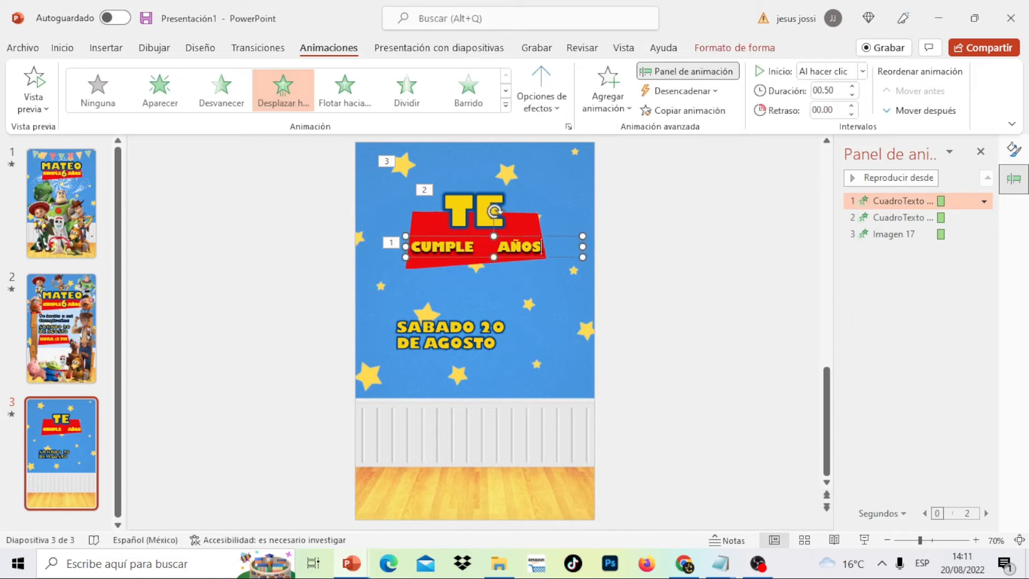
{"action": "key", "text": "BackSpace"}
{"action": "key", "text": "BackSpace"}
{"action": "key", "text": "BackSpace"}
{"action": "key", "text": "BackSpace"}
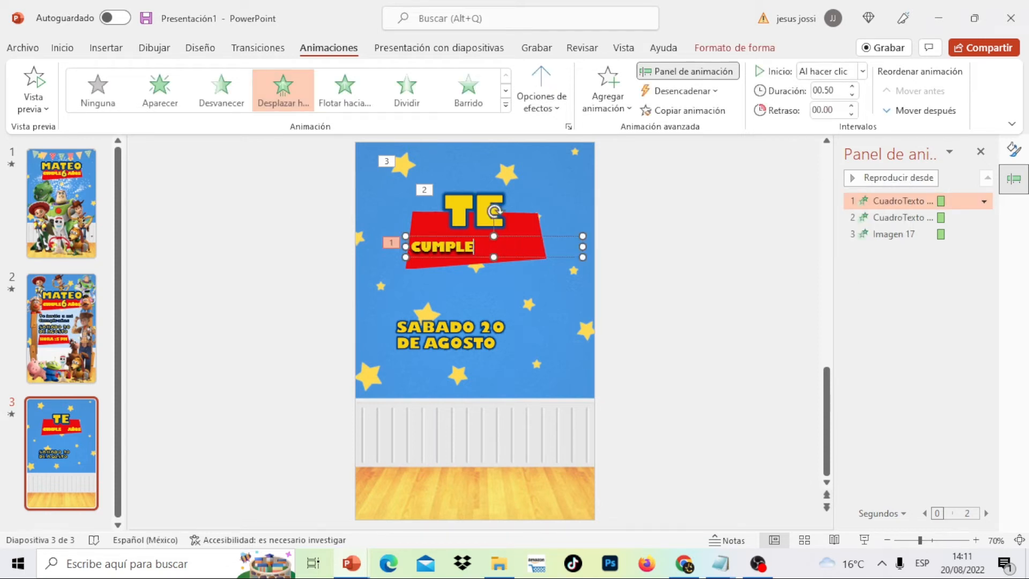
{"action": "key", "text": "BackSpace"}
{"action": "key", "text": "BackSpace"}
{"action": "key", "text": "BackSpace"}
{"action": "key", "text": "BackSpace"}
{"action": "key", "text": "BackSpace"}
{"action": "key", "text": "BackSpace"}
Write "ESPERAMOS" in the emptied text box on the red banner
{"action": "type", "text": "e"}
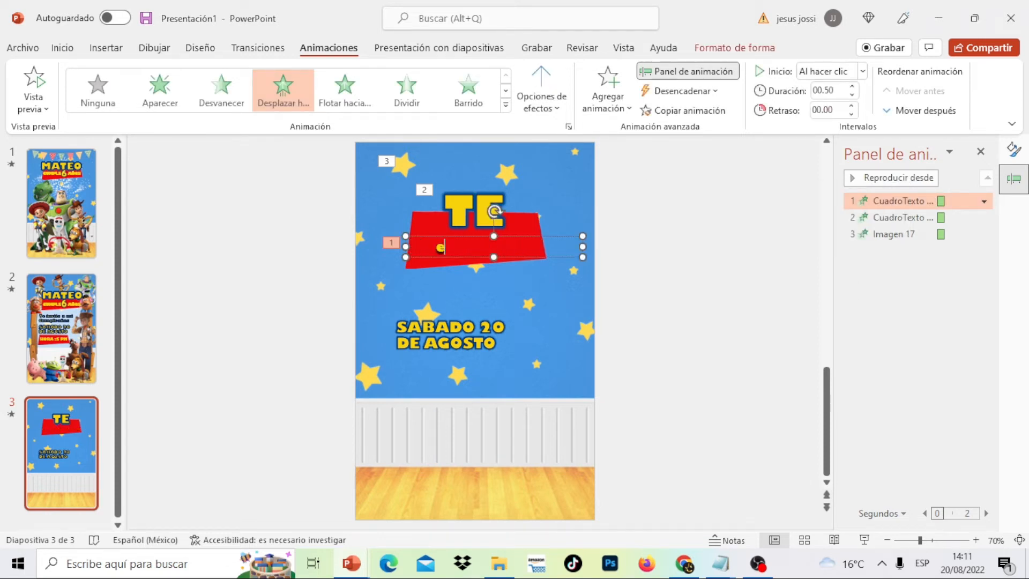
{"action": "type", "text": "spa"}
{"action": "key", "text": "BackSpace"}
{"action": "type", "text": "eramols"}
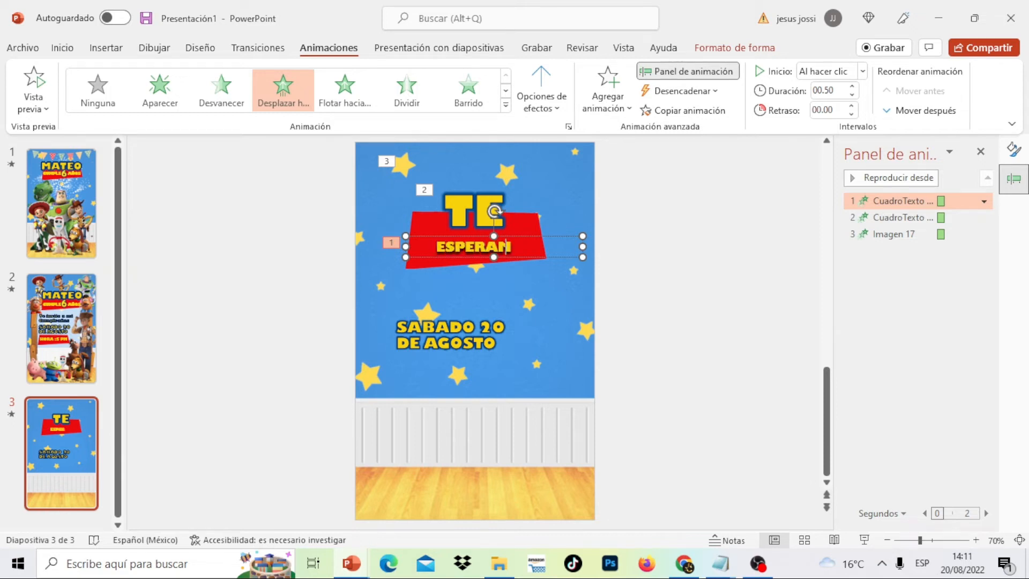
{"action": "key", "text": "BackSpace"}
{"action": "key", "text": "BackSpace"}
Set the font size of the "ESPERAMOS" text to 28
{"action": "left_click_drag", "start_coordinate": [533, 246], "coordinate": [436, 244]}
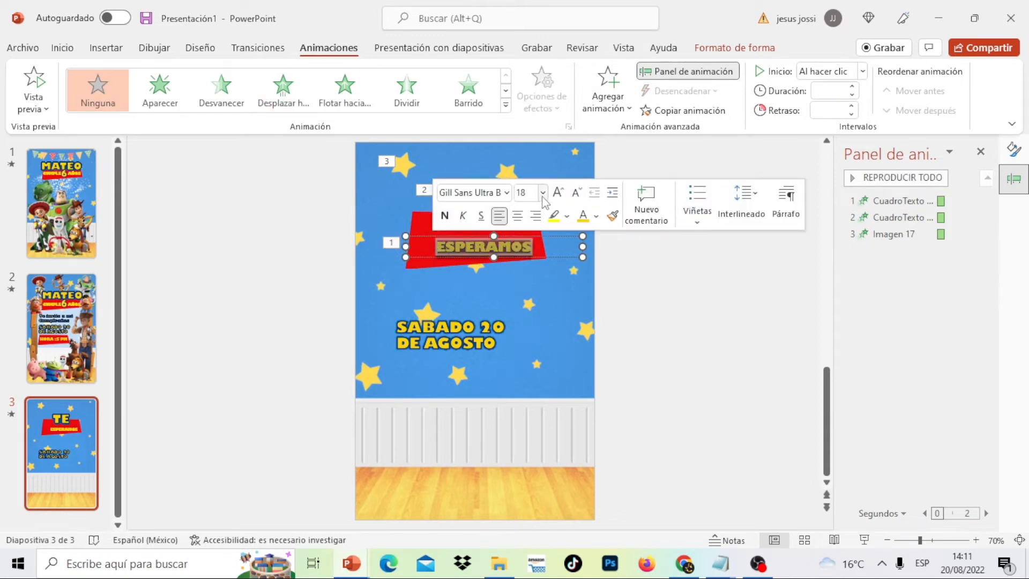
{"action": "left_click", "coordinate": [543, 195]}
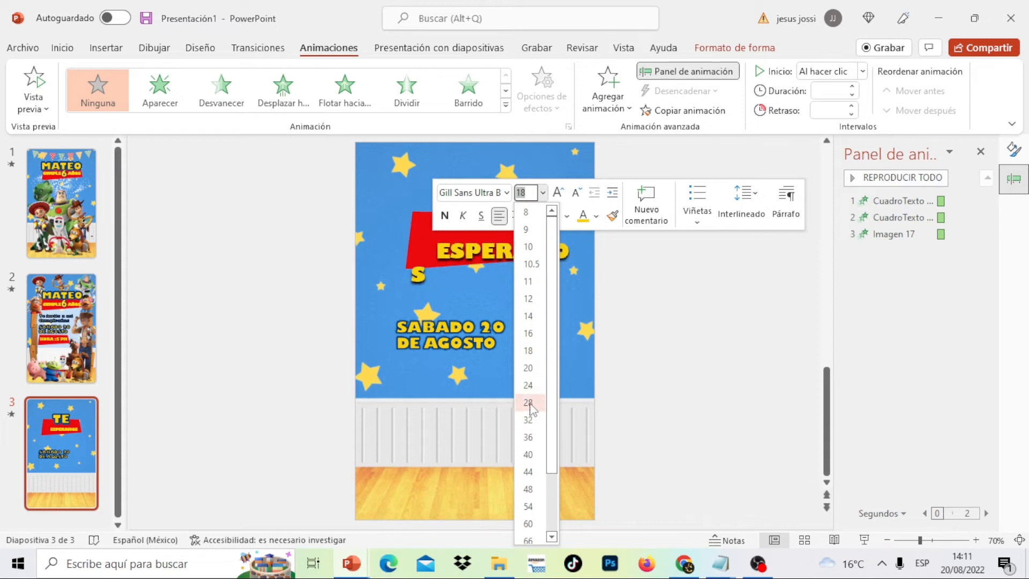
{"action": "key", "text": "Escape"}
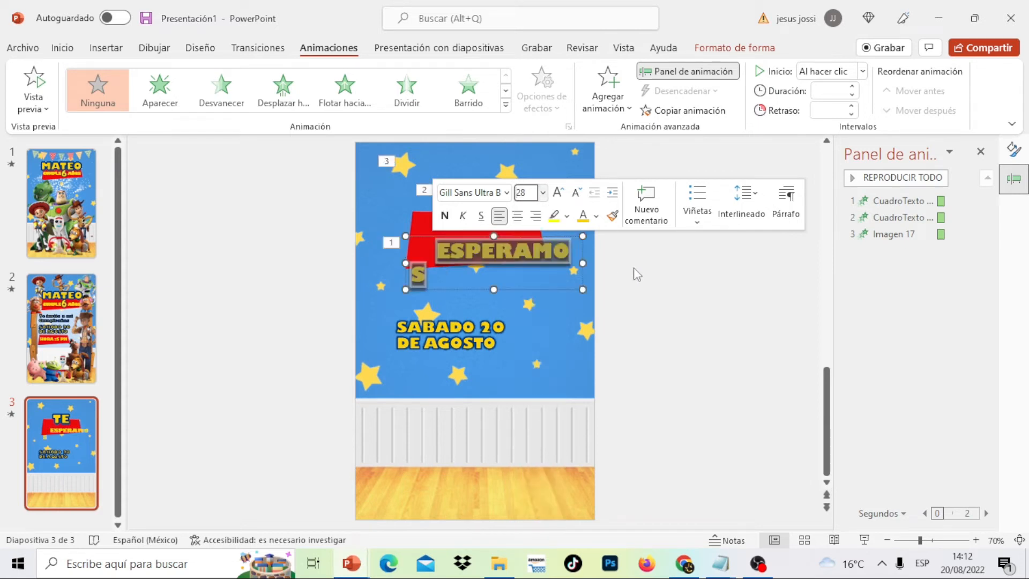
Widen the "ESPERAMOS" text box until the word fits on one line and place it directly beneath "TE" on the red banner
{"action": "left_click", "coordinate": [634, 271]}
{"action": "left_click", "coordinate": [552, 249]}
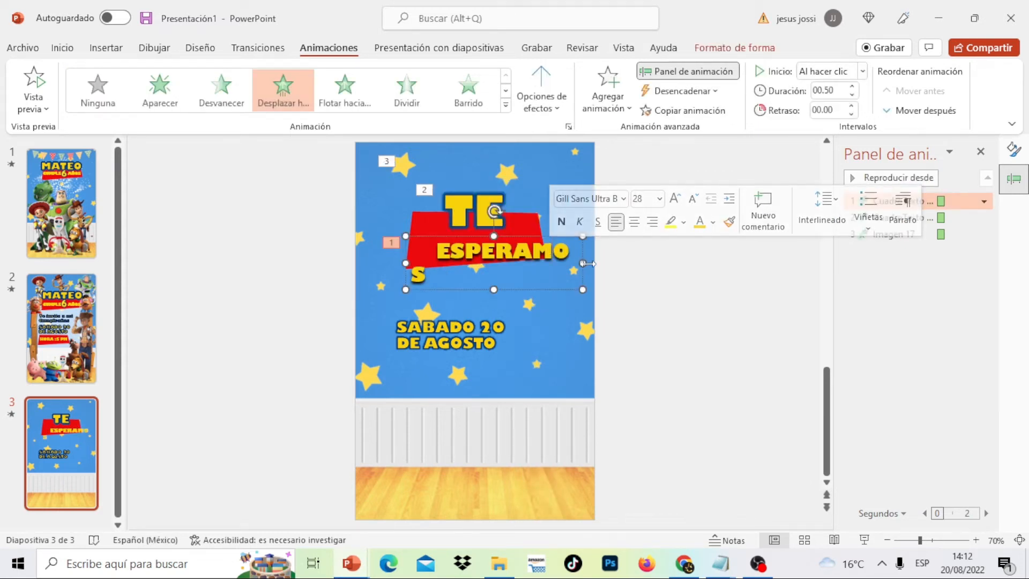
{"action": "left_click_drag", "start_coordinate": [585, 264], "coordinate": [607, 264]}
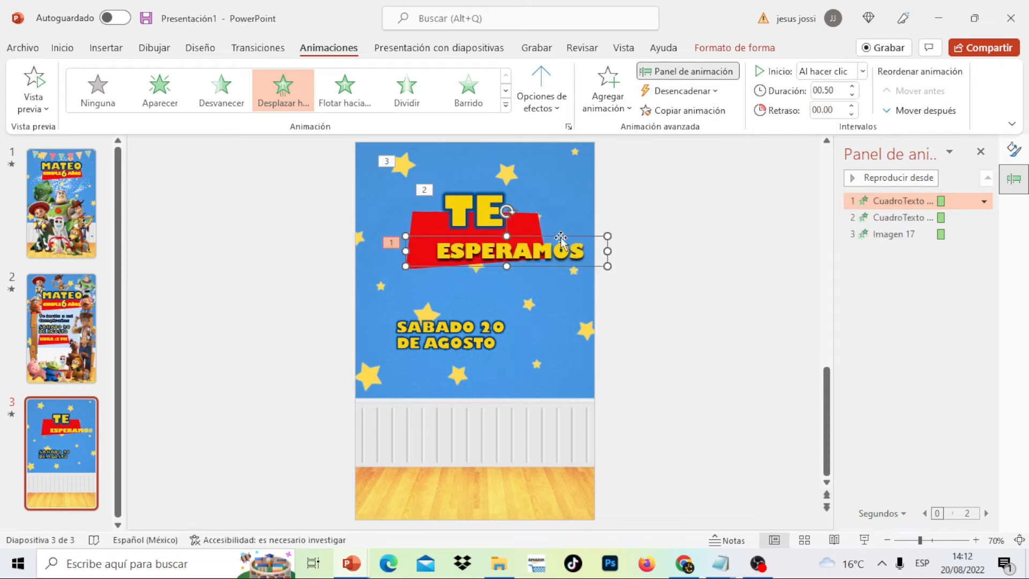
{"action": "left_click_drag", "start_coordinate": [560, 239], "coordinate": [531, 227]}
{"action": "left_click", "coordinate": [529, 214]}
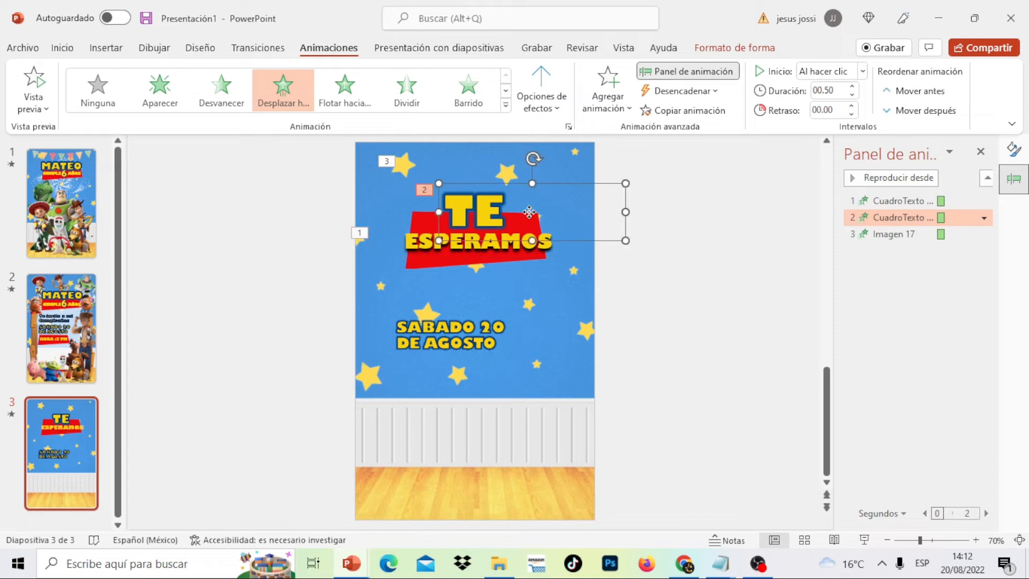
{"action": "left_click", "coordinate": [529, 258]}
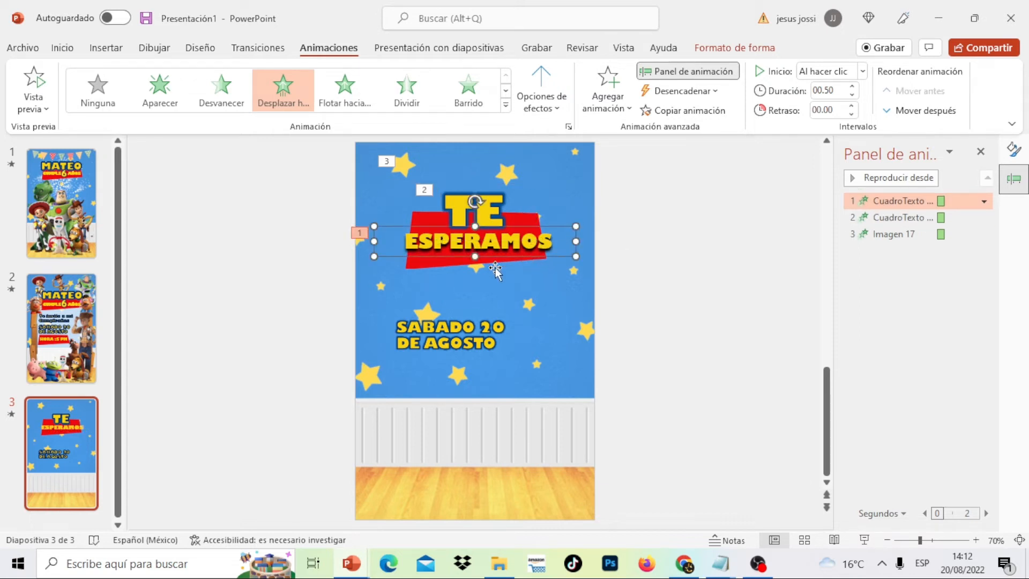
Stretch the red banner slightly to the left, then narrow the "ESPERAMOS" text box and shift it a little left over the banner
{"action": "left_click", "coordinate": [430, 267]}
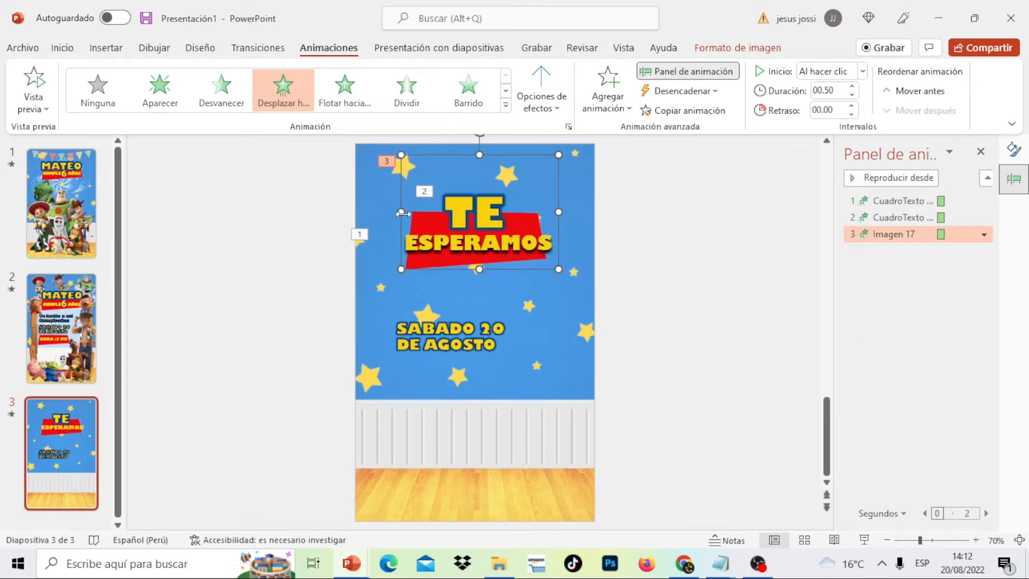
{"action": "left_click_drag", "start_coordinate": [401, 212], "coordinate": [389, 214]}
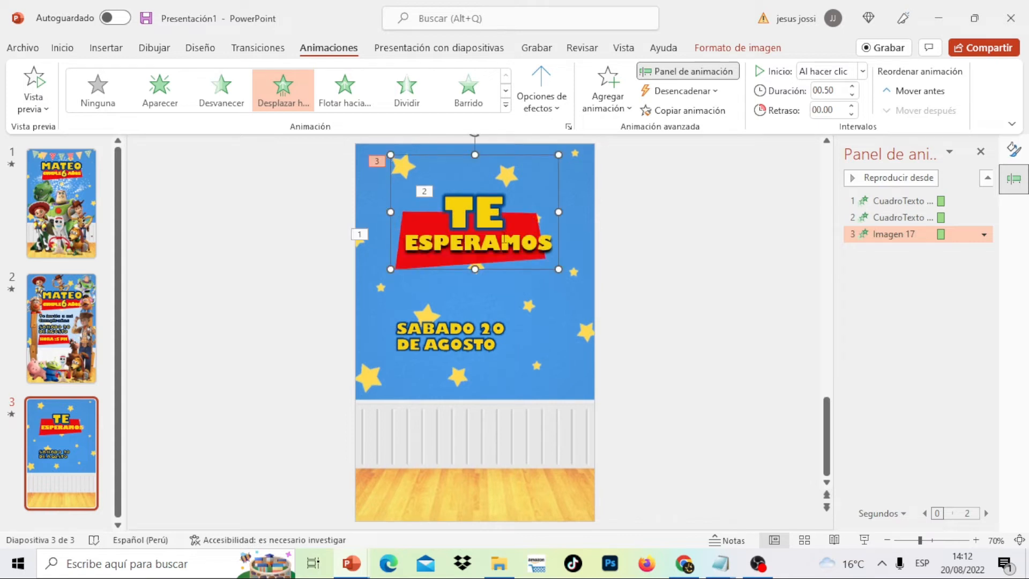
{"action": "left_click", "coordinate": [507, 241]}
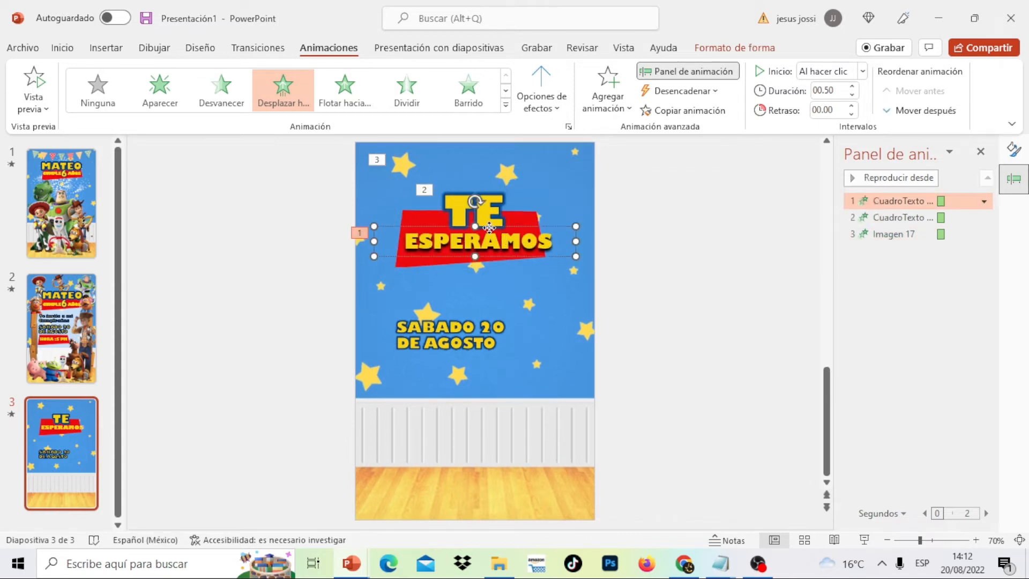
{"action": "left_click_drag", "start_coordinate": [486, 229], "coordinate": [480, 228]}
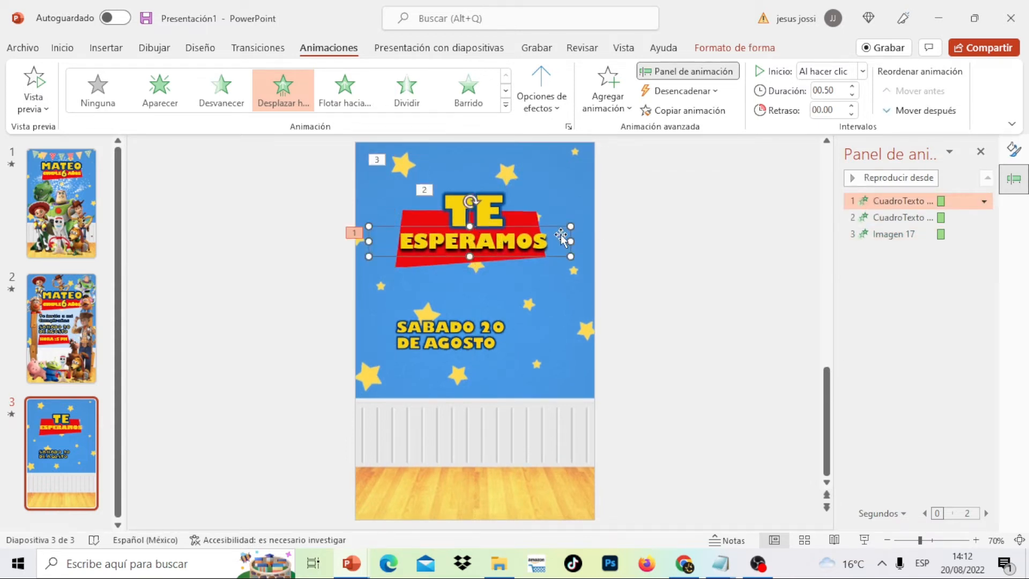
{"action": "left_click_drag", "start_coordinate": [568, 228], "coordinate": [559, 231]}
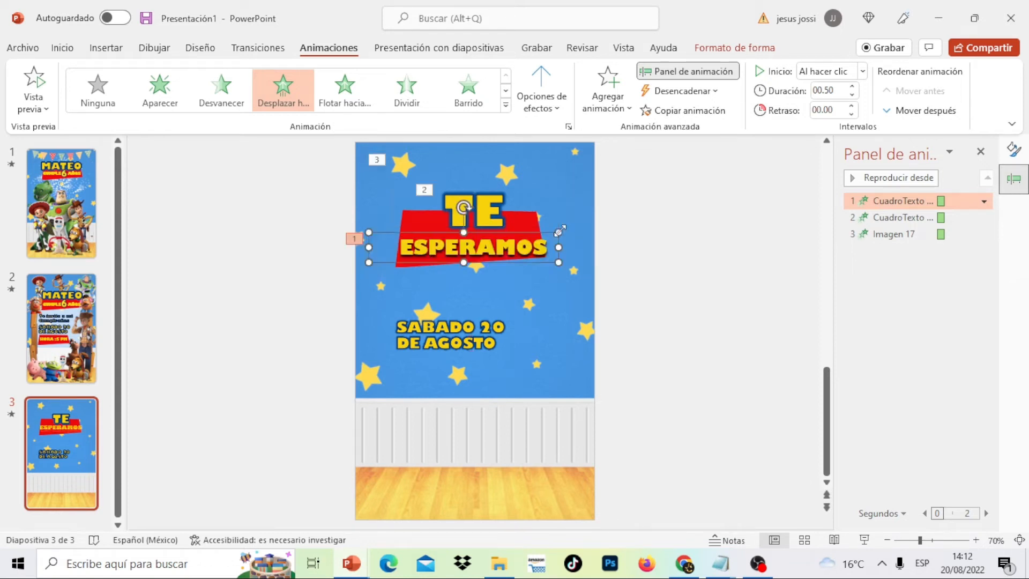
Stretch the red banner slightly to the right so it extends past both ends of "ESPERAMOS"
{"action": "left_click", "coordinate": [530, 215]}
{"action": "left_click", "coordinate": [407, 214]}
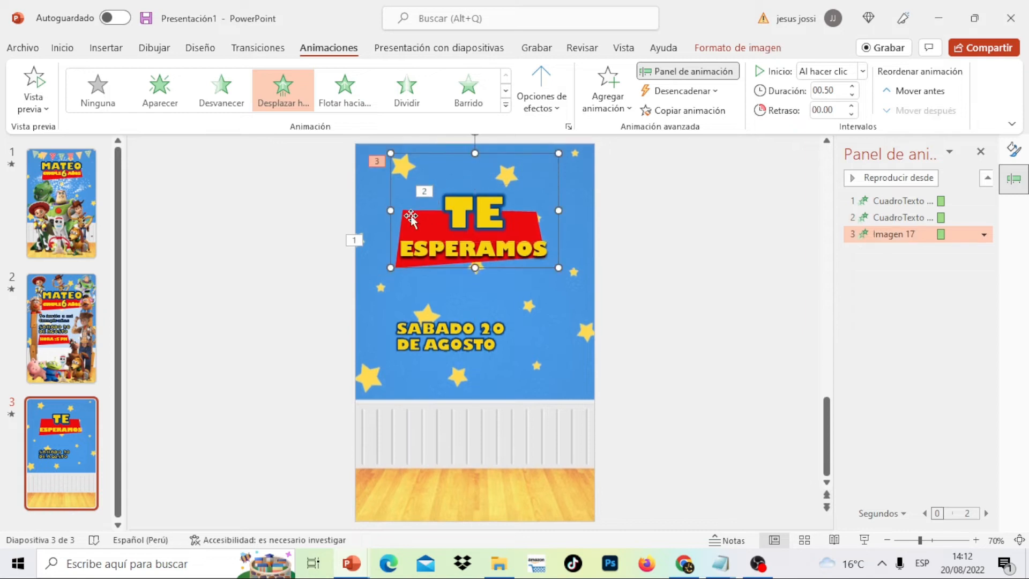
{"action": "left_click_drag", "start_coordinate": [559, 212], "coordinate": [568, 211]}
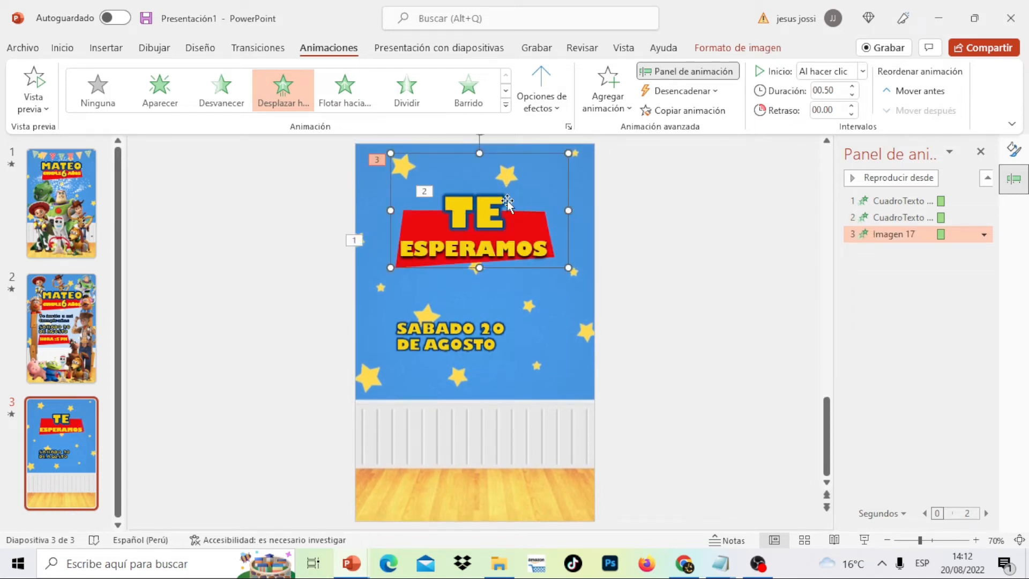
{"action": "left_click", "coordinate": [680, 194]}
Nudge "ESPERAMOS" up closer to "TE" and select the "SABADO 20 DE AGOSTO" text box
{"action": "right_click", "coordinate": [509, 248]}
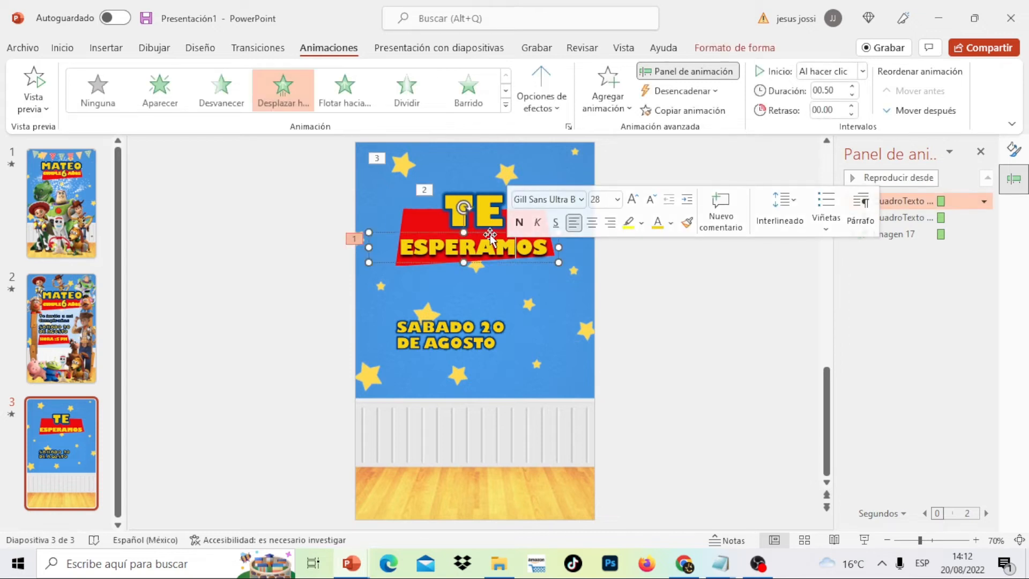
{"action": "left_click_drag", "start_coordinate": [491, 234], "coordinate": [491, 226]}
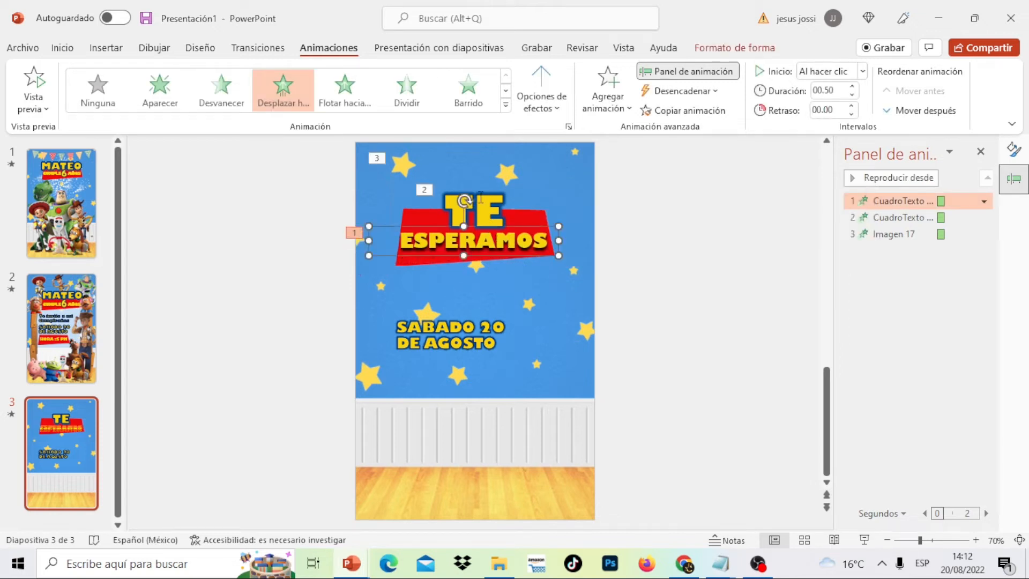
{"action": "left_click", "coordinate": [480, 199]}
{"action": "left_click", "coordinate": [664, 282]}
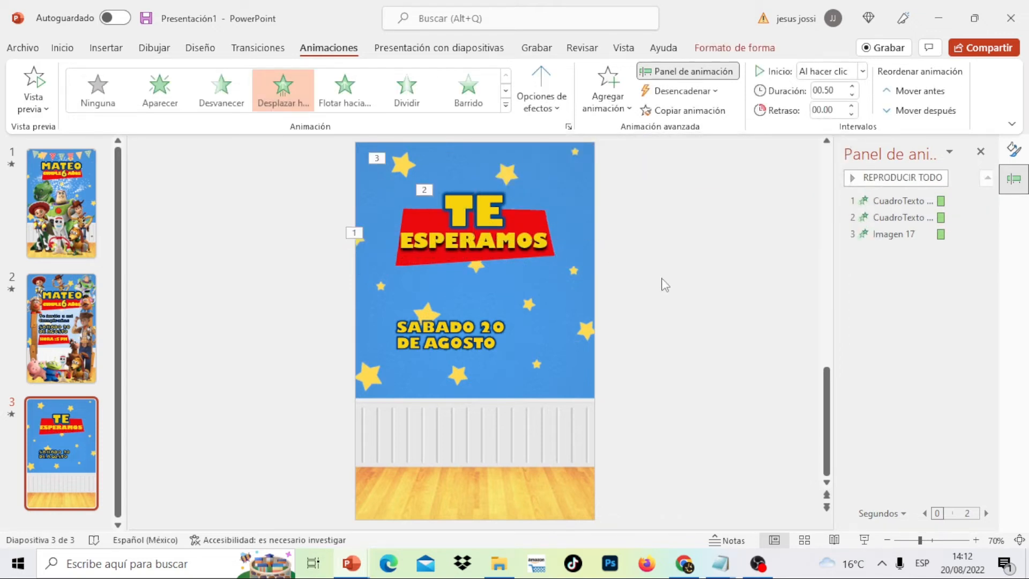
{"action": "left_click", "coordinate": [490, 334]}
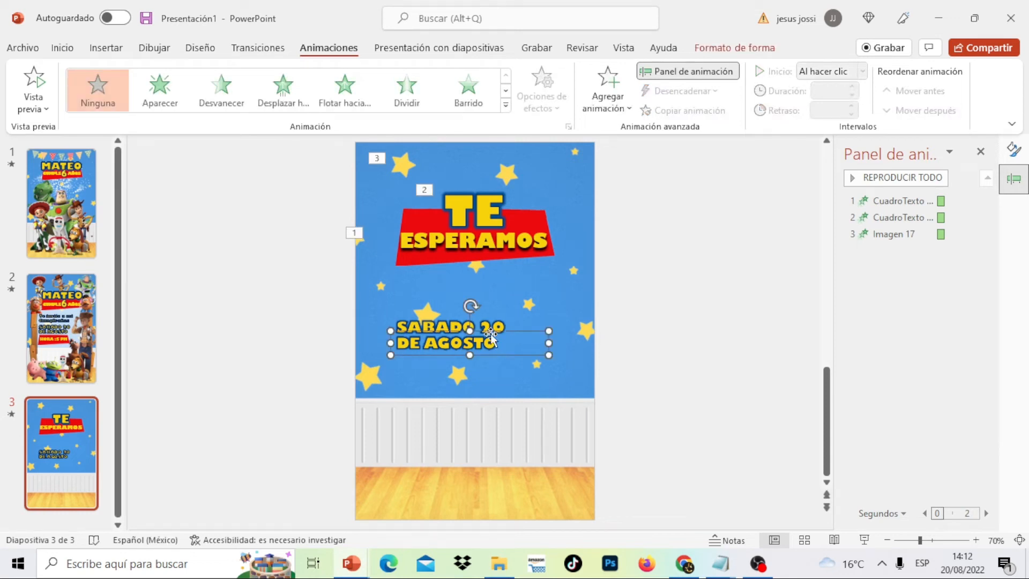
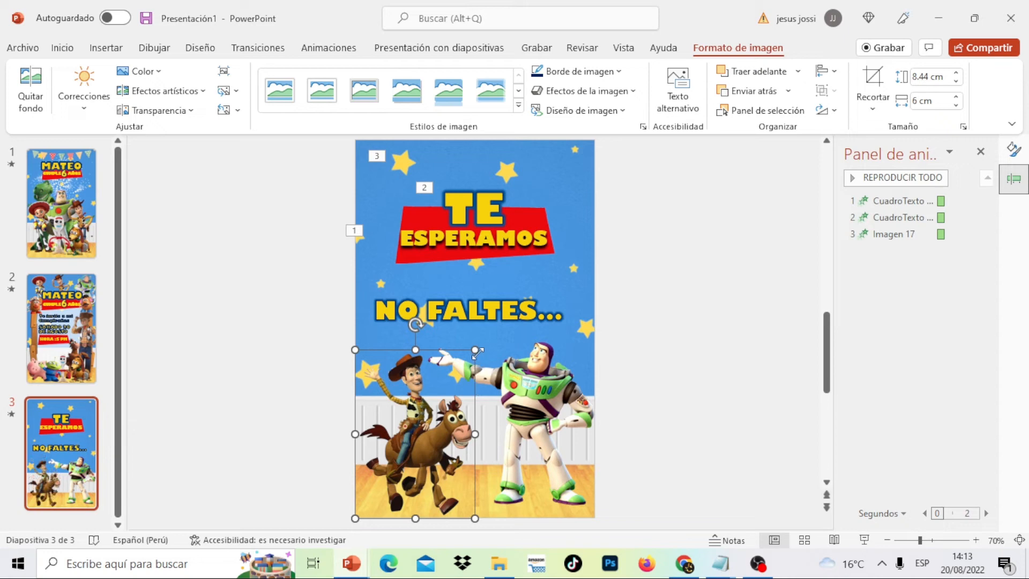
Enlarge the picture of Woody riding the horse to about 8.6 cm high by 6.11 cm wide
{"action": "left_click_drag", "start_coordinate": [476, 352], "coordinate": [479, 348]}
{"action": "left_click", "coordinate": [667, 270]}
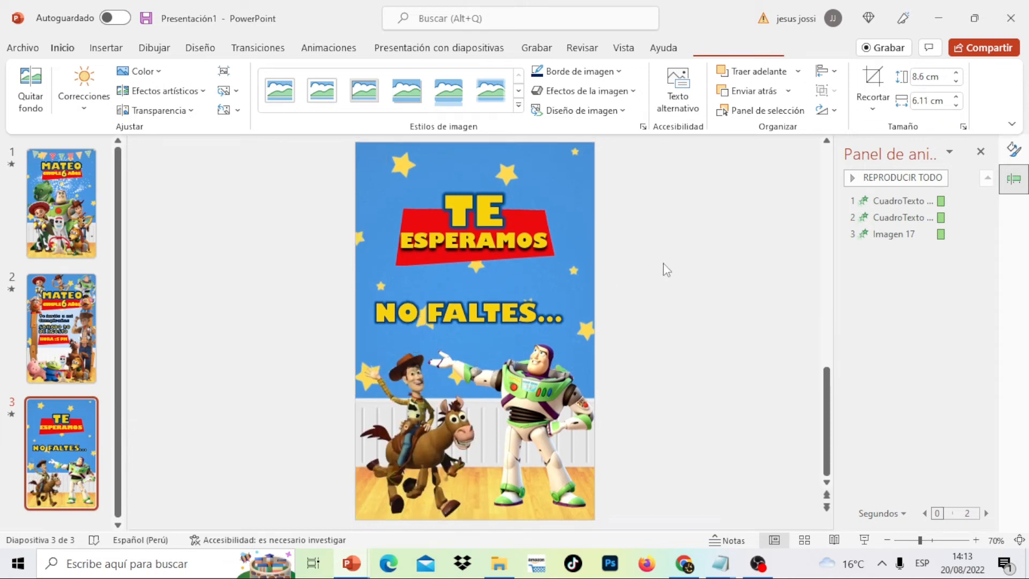
Insert image 6, Jessie hanging from her hat, from the "material toy story" folder onto the third slide
{"action": "mouse_move", "coordinate": [518, 565]}
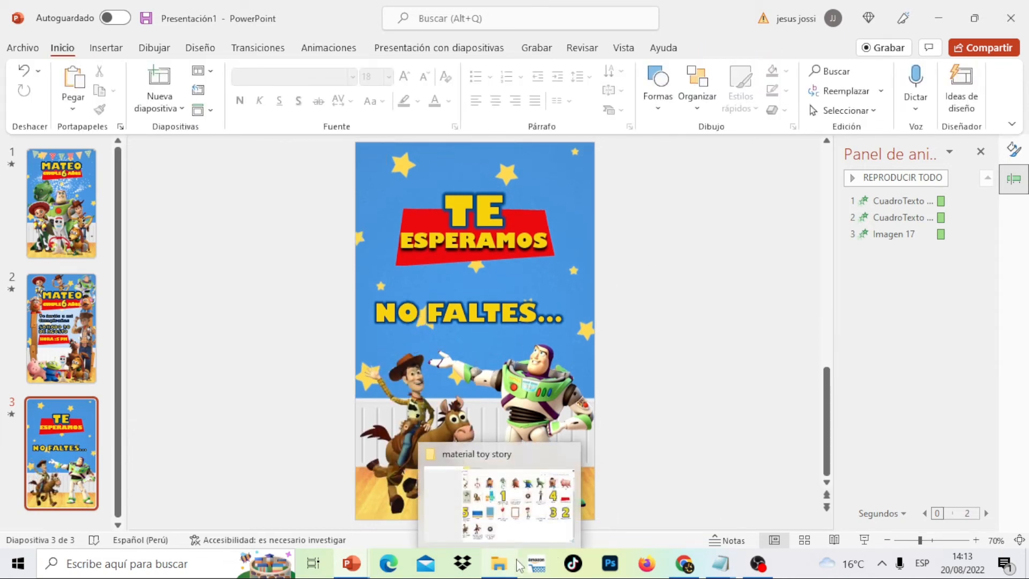
{"action": "left_click", "coordinate": [518, 529]}
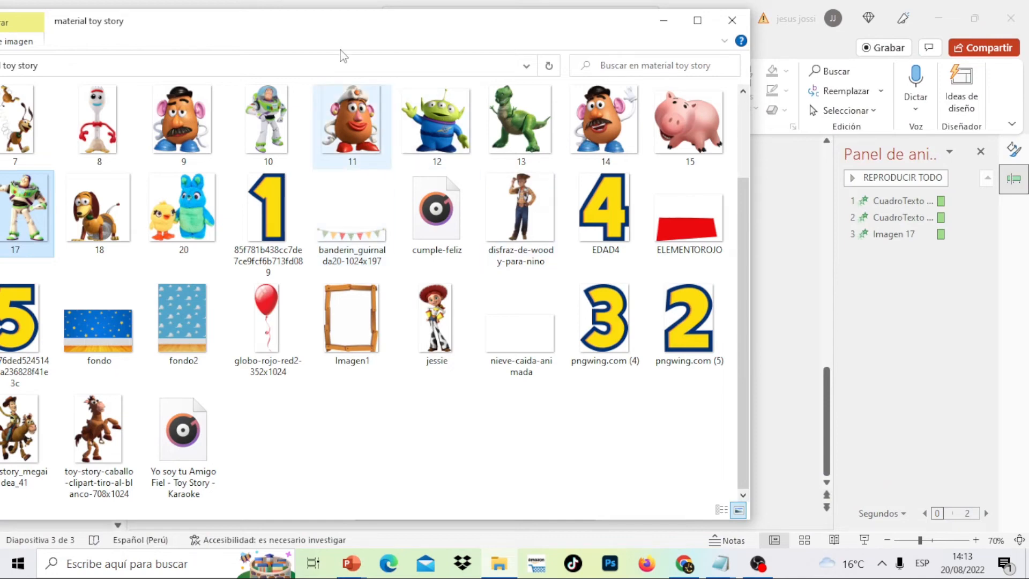
{"action": "left_click_drag", "start_coordinate": [307, 25], "coordinate": [351, 62]}
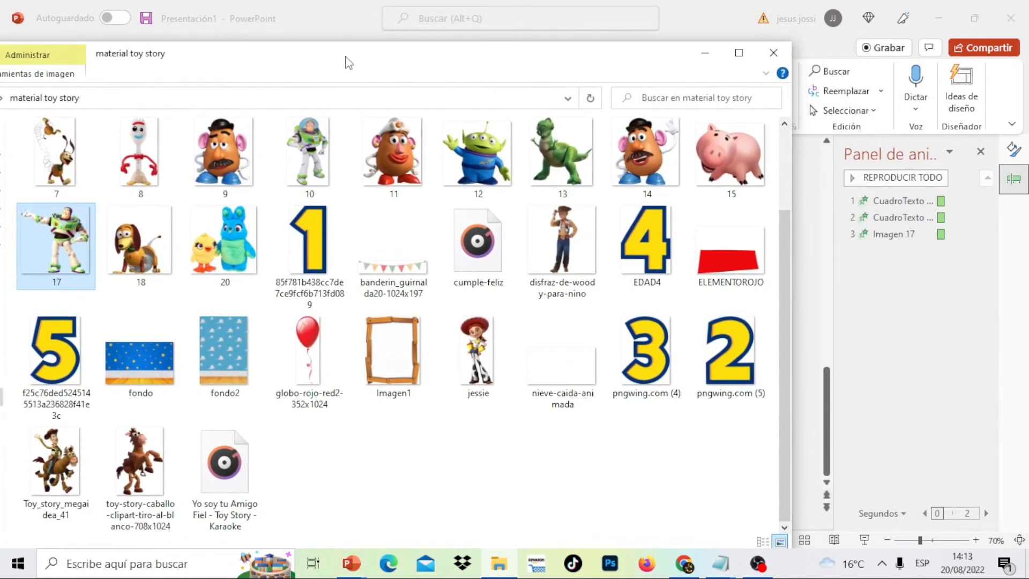
{"action": "scroll", "coordinate": [781, 233], "scroll_direction": "up", "scroll_amount": 2}
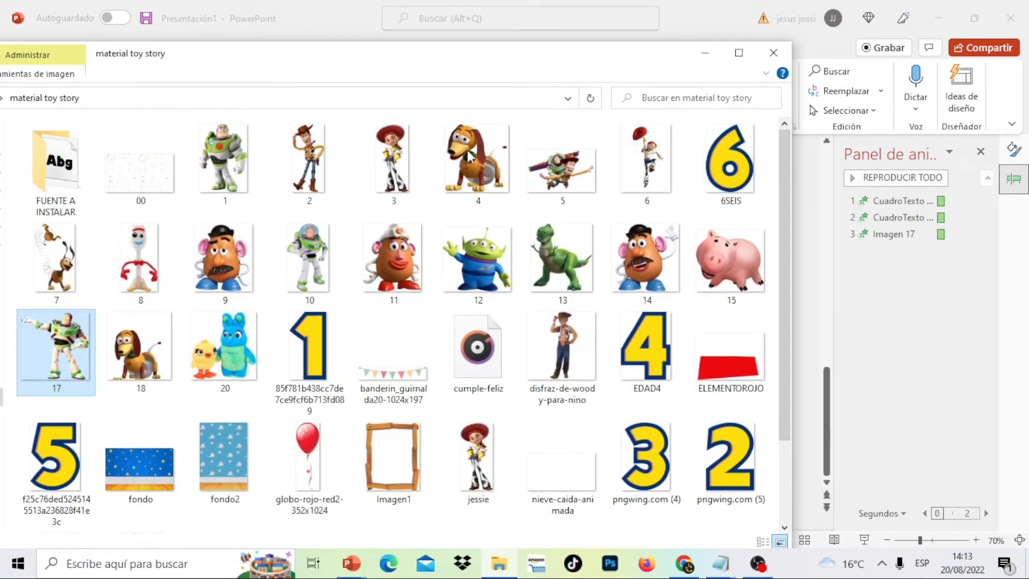
{"action": "left_click_drag", "start_coordinate": [534, 63], "coordinate": [214, 312]}
{"action": "left_click_drag", "start_coordinate": [326, 407], "coordinate": [390, 200]}
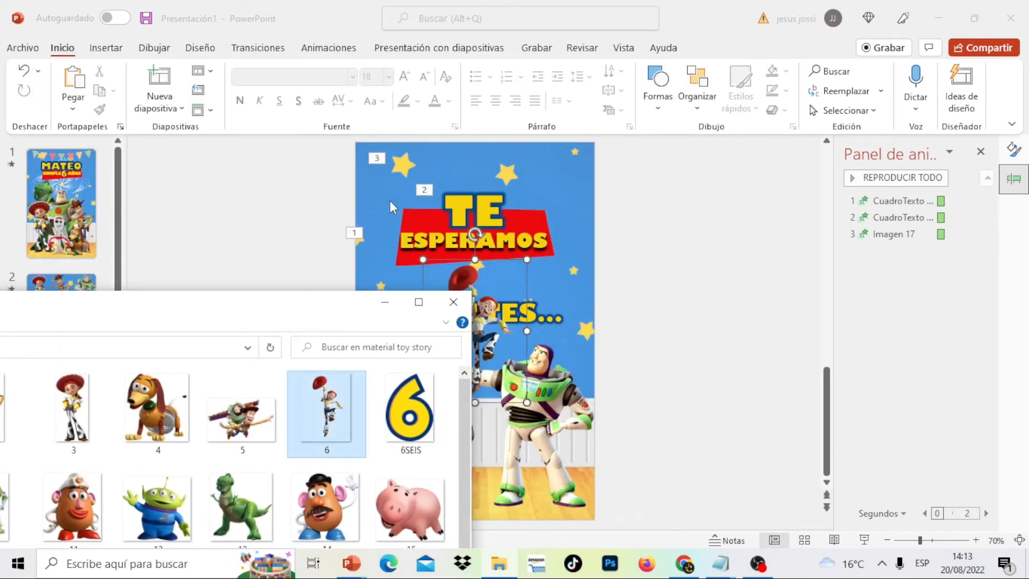
Resize the Jessie picture to about 8.97 cm high by 6.52 cm wide and place it in the slide's upper-left corner
{"action": "left_click_drag", "start_coordinate": [528, 261], "coordinate": [551, 213]}
{"action": "left_click_drag", "start_coordinate": [477, 281], "coordinate": [390, 188]}
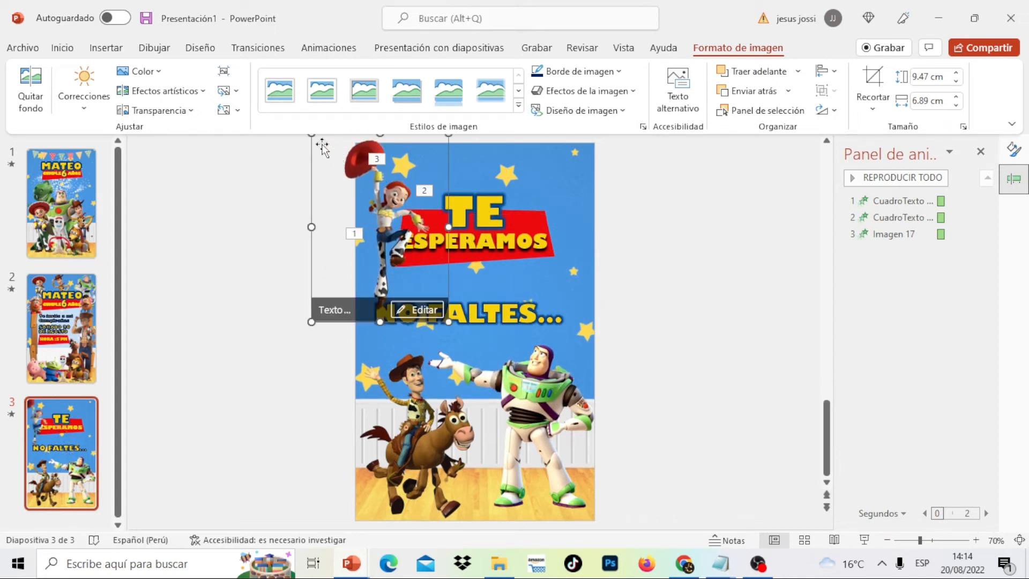
{"action": "left_click_drag", "start_coordinate": [309, 132], "coordinate": [341, 152]}
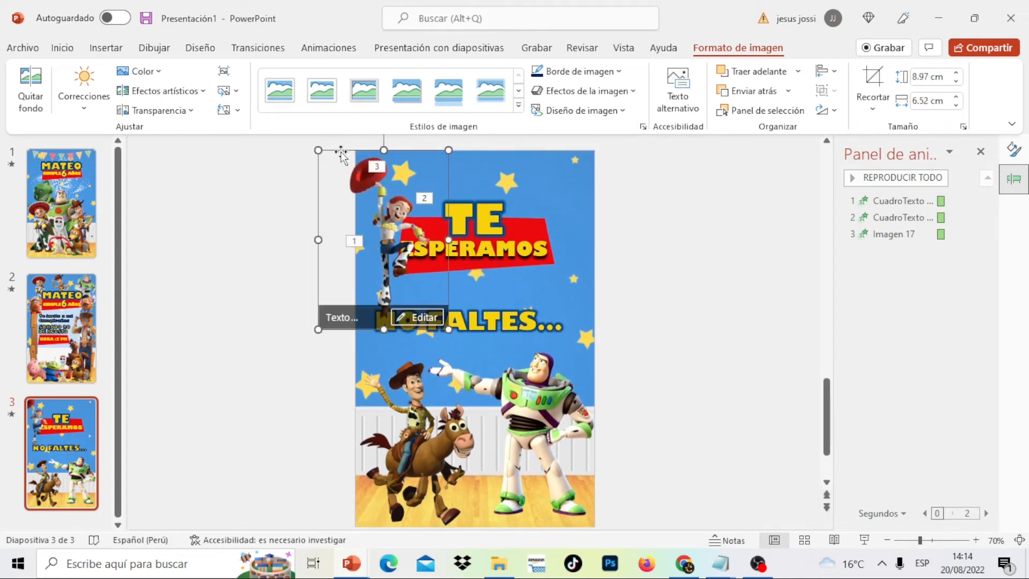
{"action": "mouse_move", "coordinate": [410, 196]}
{"action": "left_mouse_down"}
{"action": "mouse_move", "coordinate": [406, 185]}
{"action": "mouse_move", "coordinate": [424, 190]}
{"action": "left_mouse_up"}
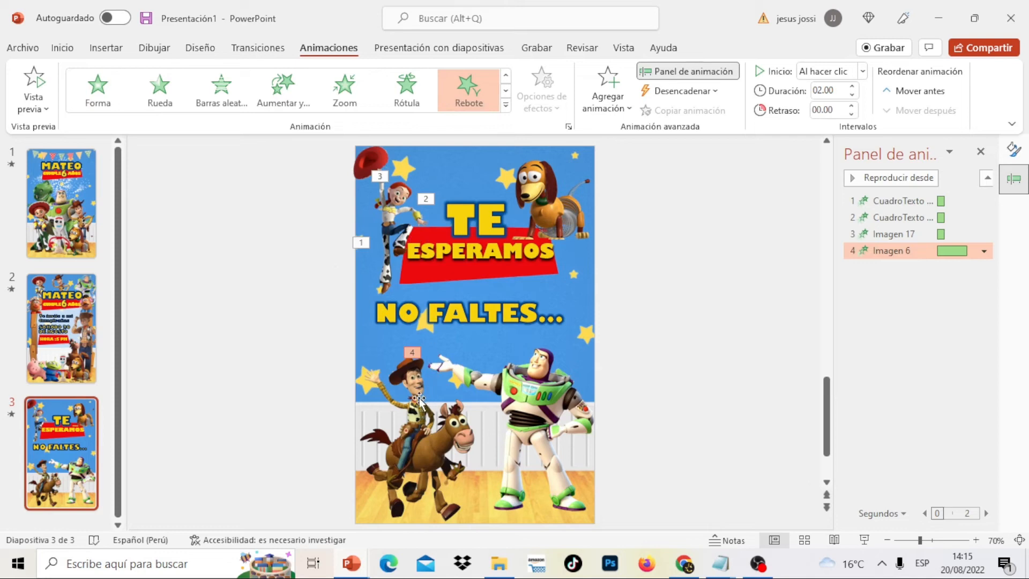
Apply the Rebote entrance animation to Woody on the horse and the "Desplazar h..." entrance to Jessie
{"action": "left_click", "coordinate": [418, 399]}
{"action": "left_click", "coordinate": [506, 106]}
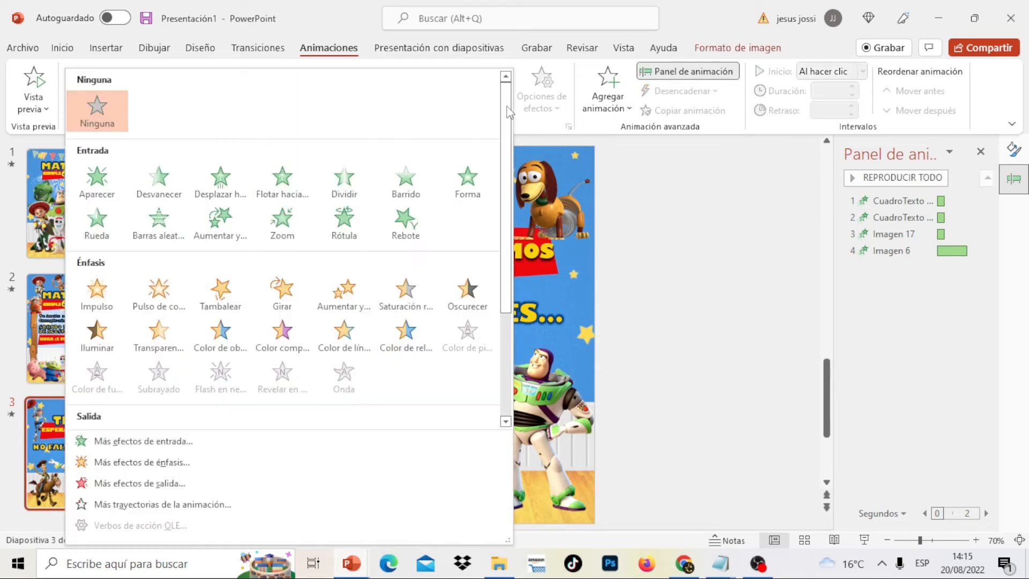
{"action": "left_click", "coordinate": [407, 222]}
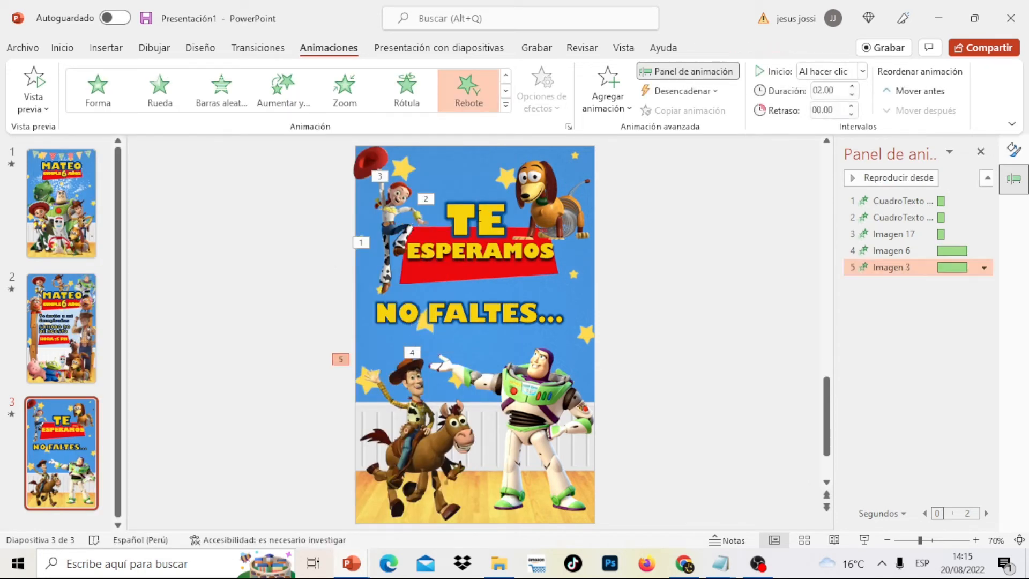
{"action": "left_click", "coordinate": [388, 208]}
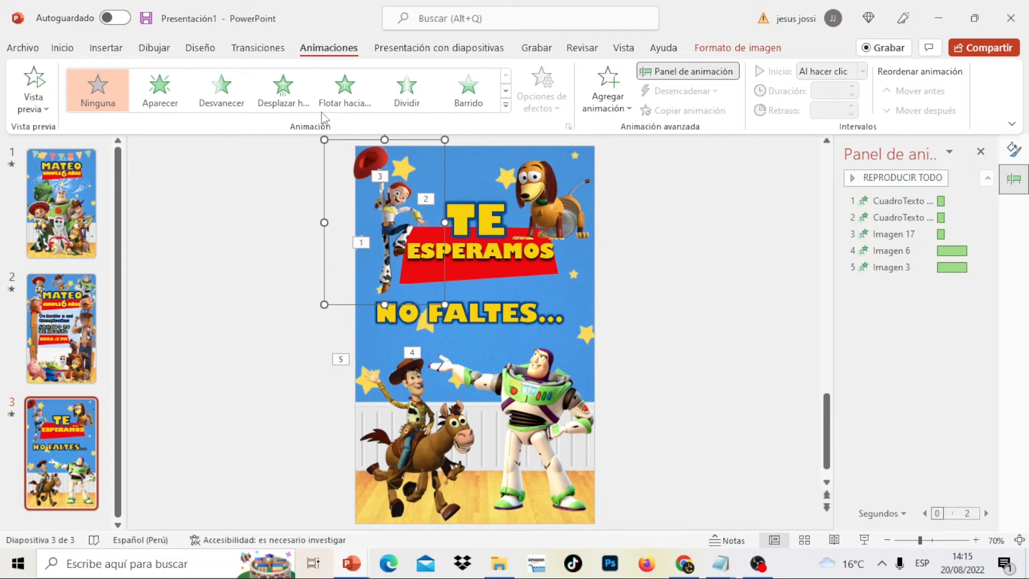
{"action": "left_click", "coordinate": [289, 94]}
Apply the Rebote entrance animation to the Slinky dog and preview the slide's animations from the first one
{"action": "left_click", "coordinate": [562, 189]}
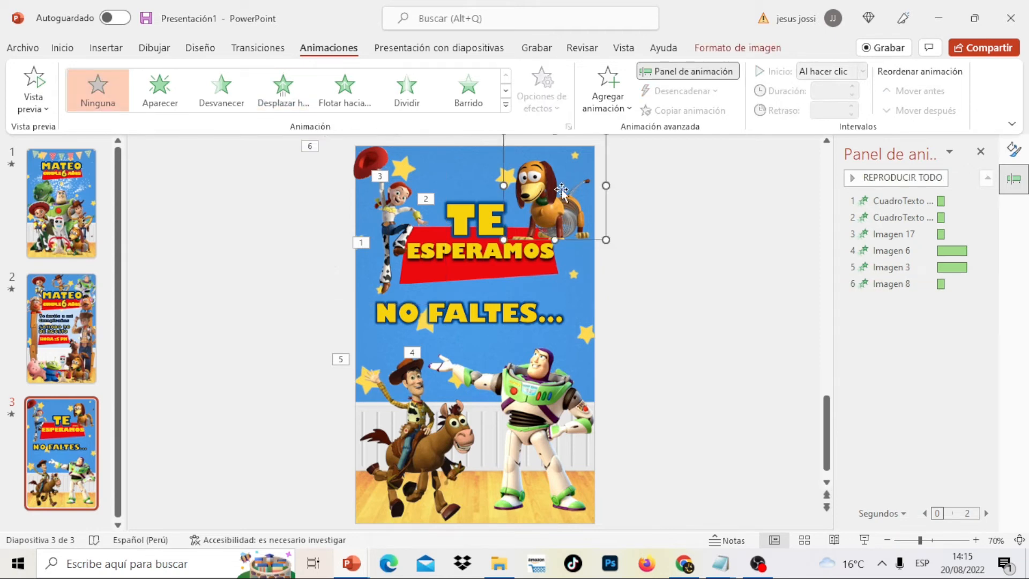
{"action": "left_click", "coordinate": [507, 108]}
{"action": "left_click", "coordinate": [408, 229]}
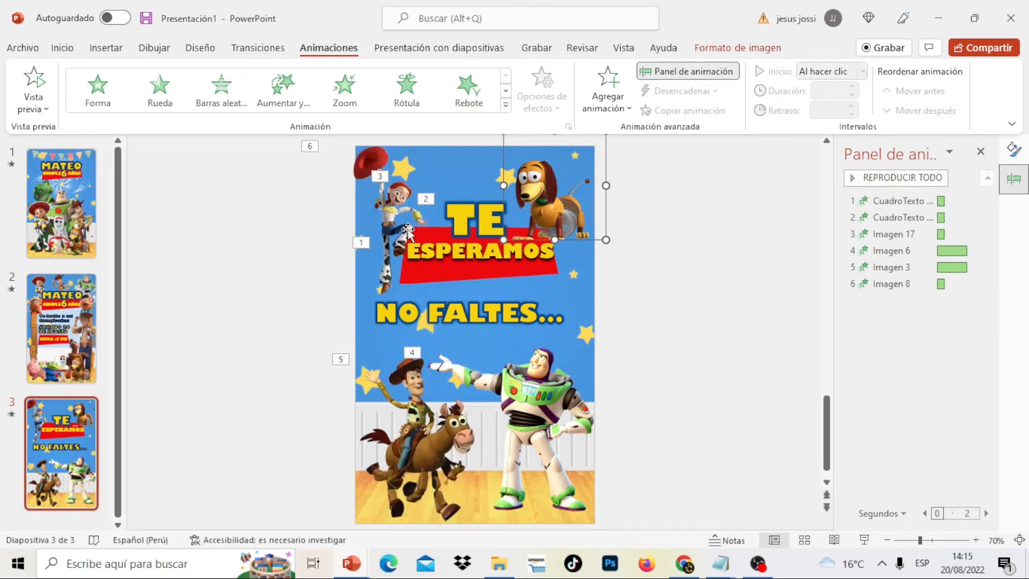
{"action": "left_click", "coordinate": [643, 305]}
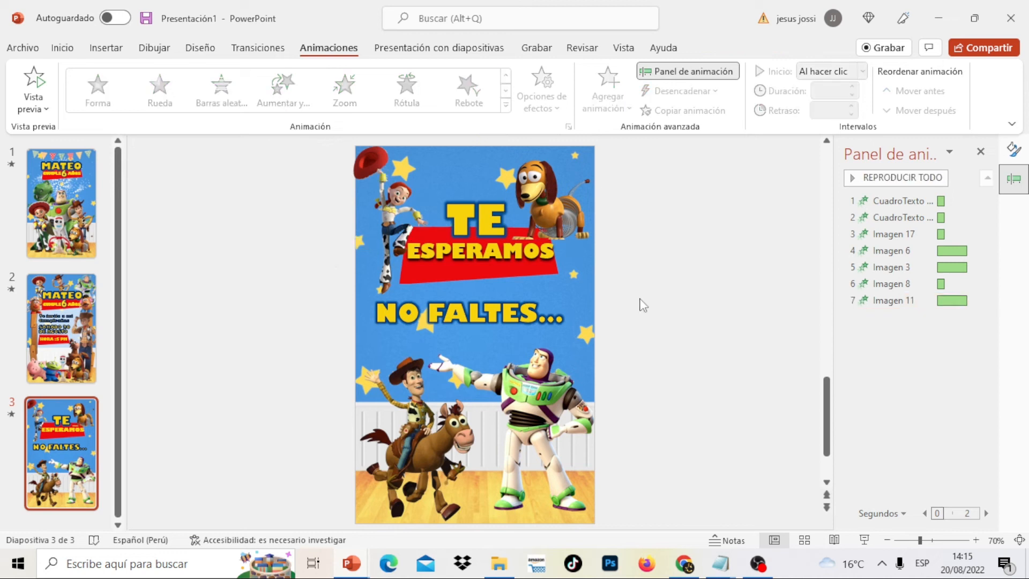
{"action": "left_click", "coordinate": [914, 200]}
{"action": "left_click", "coordinate": [906, 178]}
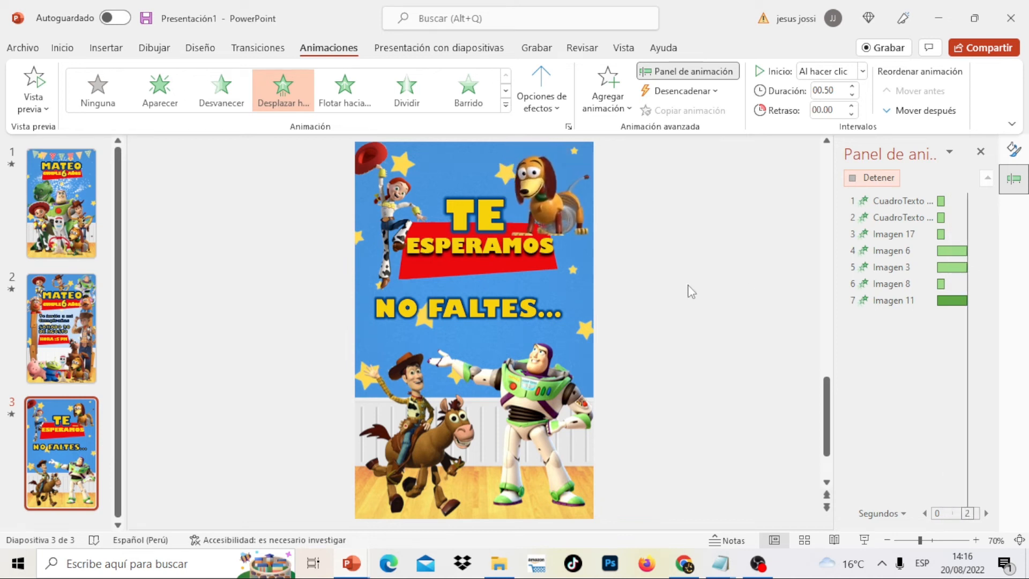
Apply the "Desplazar h..." entrance animation to the "NO FALTES..." text and go to slide 2
{"action": "left_click", "coordinate": [513, 303]}
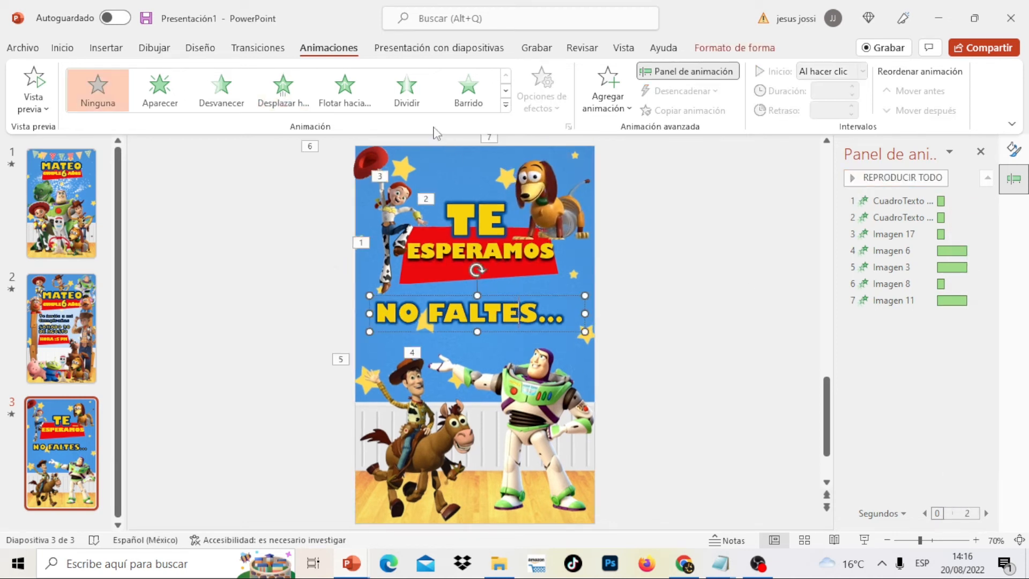
{"action": "left_click", "coordinate": [285, 90]}
{"action": "left_click", "coordinate": [729, 298]}
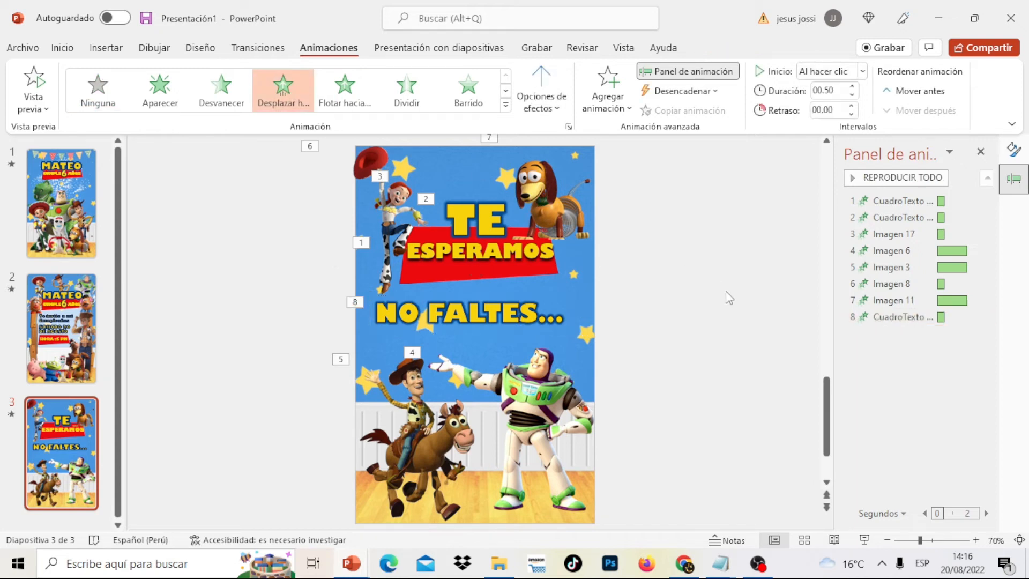
{"action": "left_click", "coordinate": [78, 327]}
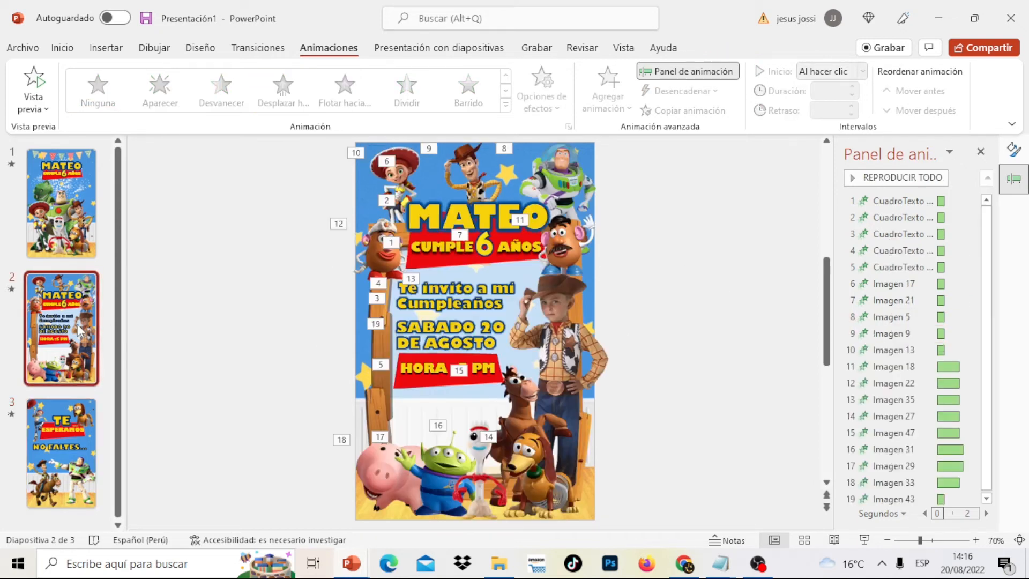
Insert the red balloon picture globo-rojo-red2-352x1024 from the material toy story folder into slide 2
{"action": "left_click", "coordinate": [70, 235]}
{"action": "left_click", "coordinate": [61, 327]}
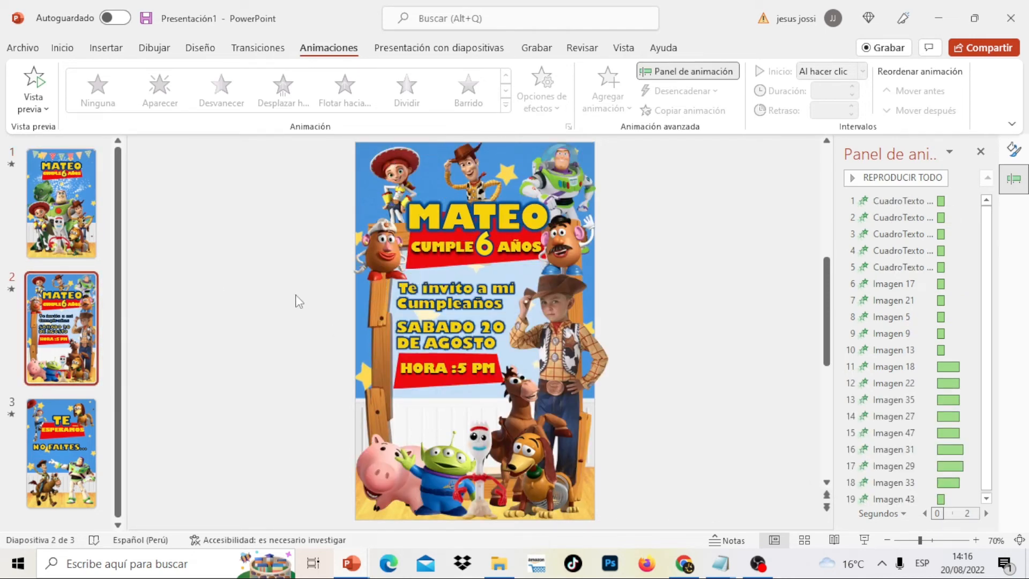
{"action": "mouse_move", "coordinate": [499, 574]}
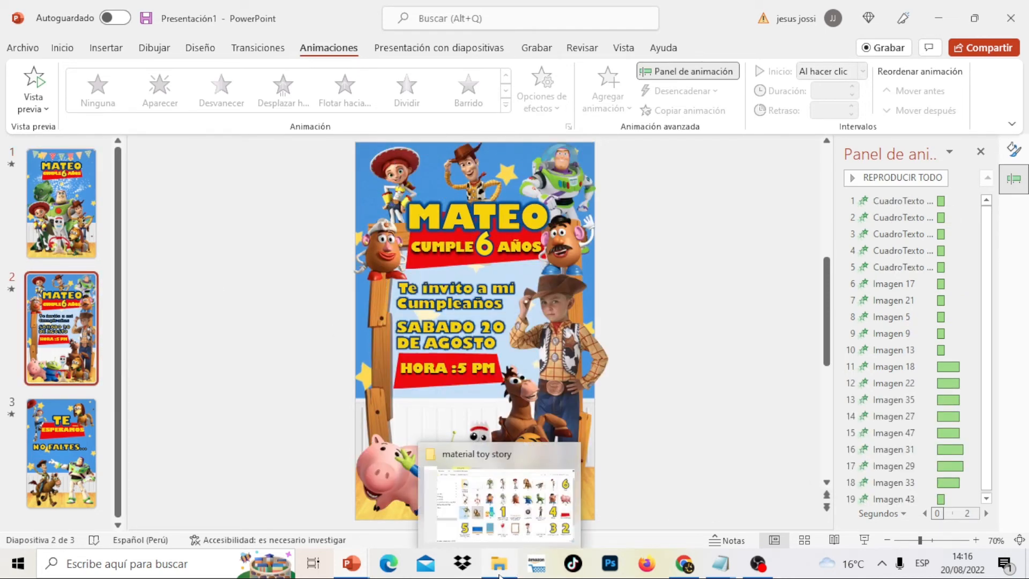
{"action": "left_click", "coordinate": [527, 536]}
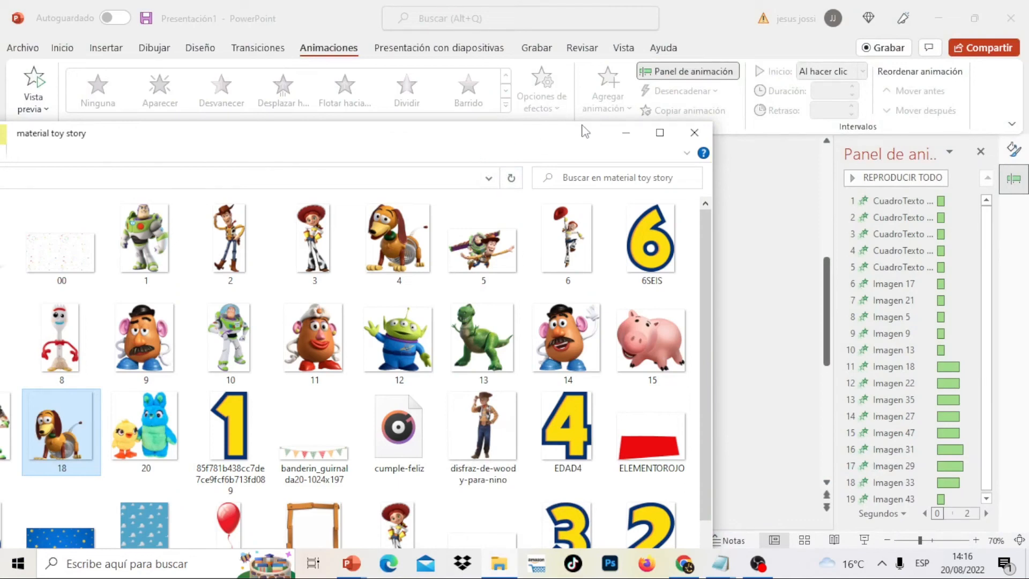
{"action": "left_click_drag", "start_coordinate": [477, 137], "coordinate": [660, 48]}
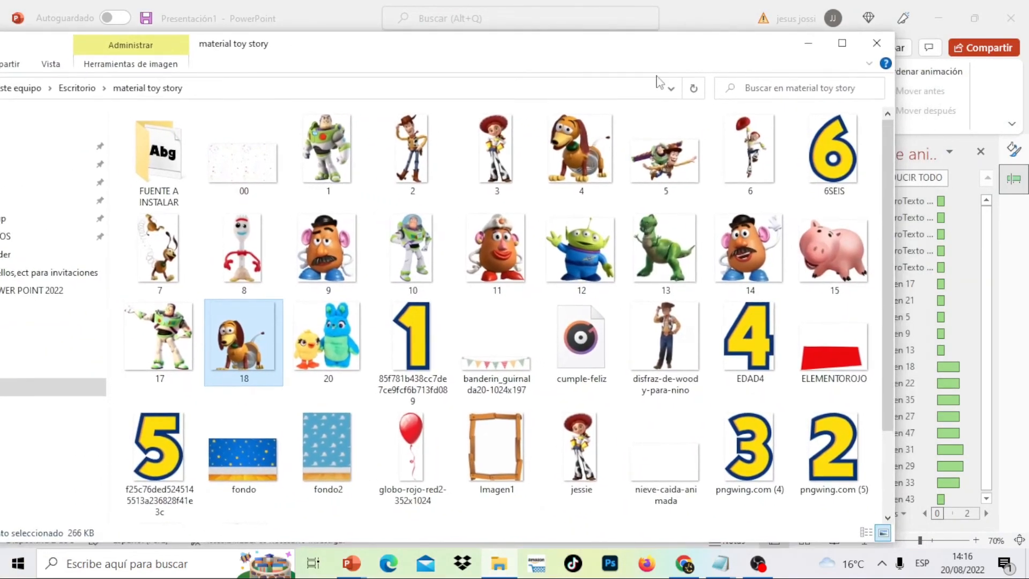
{"action": "left_click_drag", "start_coordinate": [406, 440], "coordinate": [263, 85]}
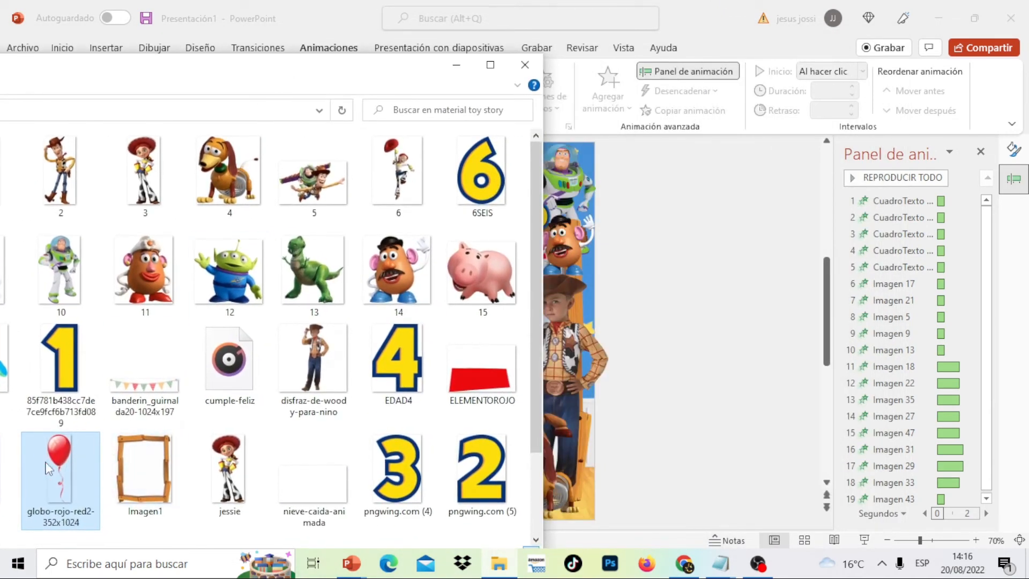
{"action": "left_click", "coordinate": [611, 286]}
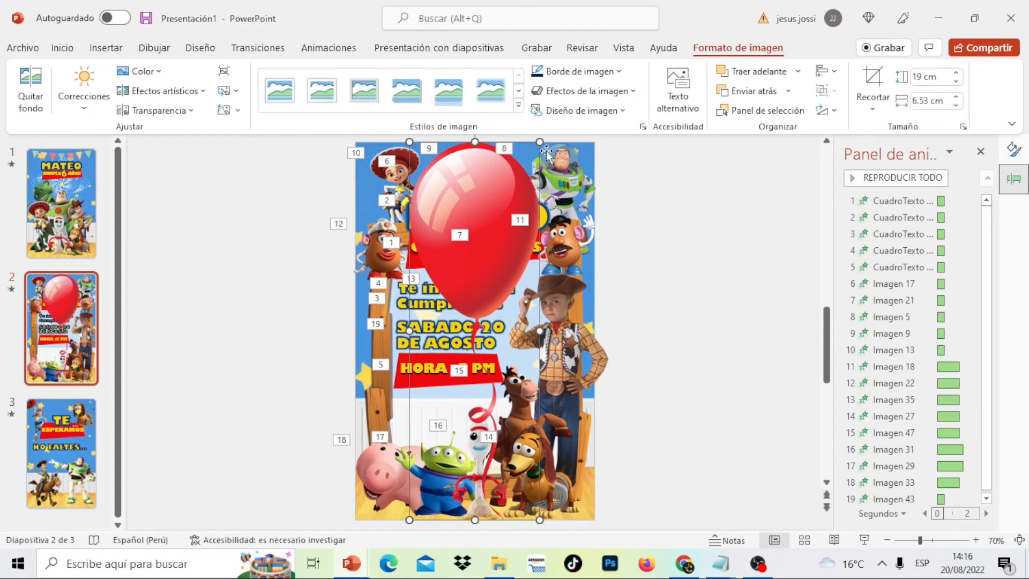
Shrink the balloon to about 4.6 cm high by 1.58 cm wide and place it on the wooden frame below Mrs. Potato Head
{"action": "left_click", "coordinate": [545, 145]}
{"action": "left_click", "coordinate": [455, 237]}
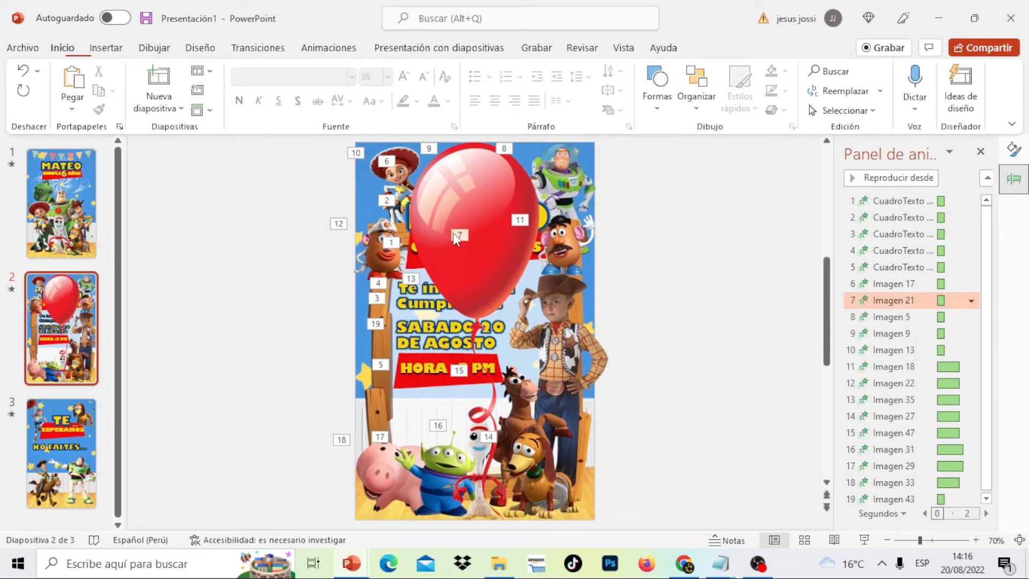
{"action": "left_click", "coordinate": [493, 159]}
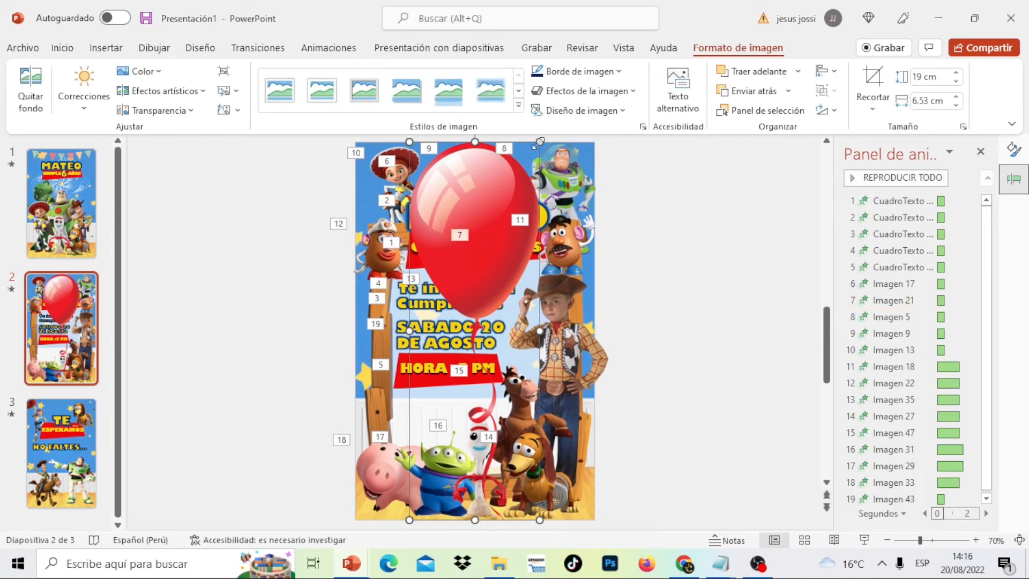
{"action": "left_click_drag", "start_coordinate": [540, 142], "coordinate": [410, 333]}
{"action": "left_click_drag", "start_coordinate": [388, 403], "coordinate": [390, 316]}
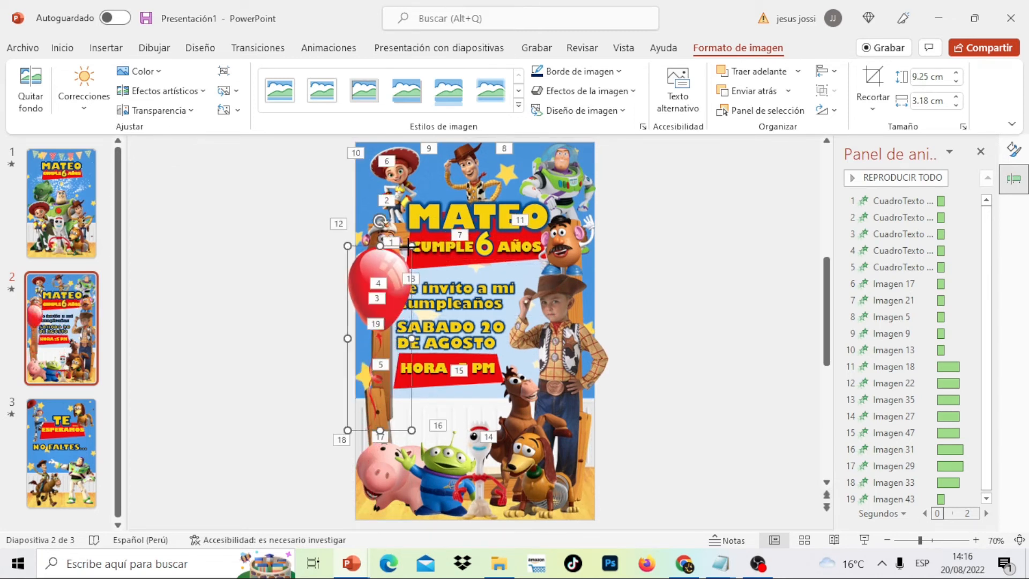
{"action": "left_click_drag", "start_coordinate": [409, 245], "coordinate": [382, 307]}
{"action": "key", "text": "Escape"}
Duplicate the balloon with copy and paste, placing the copy below the original on the same wooden frame post
{"action": "right_click", "coordinate": [394, 304]}
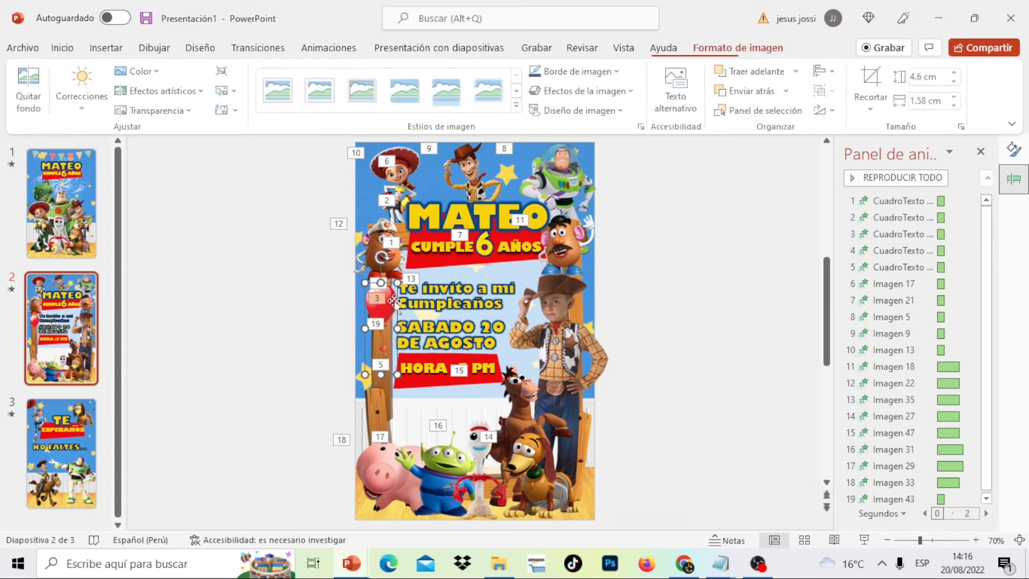
{"action": "left_click", "coordinate": [438, 241]}
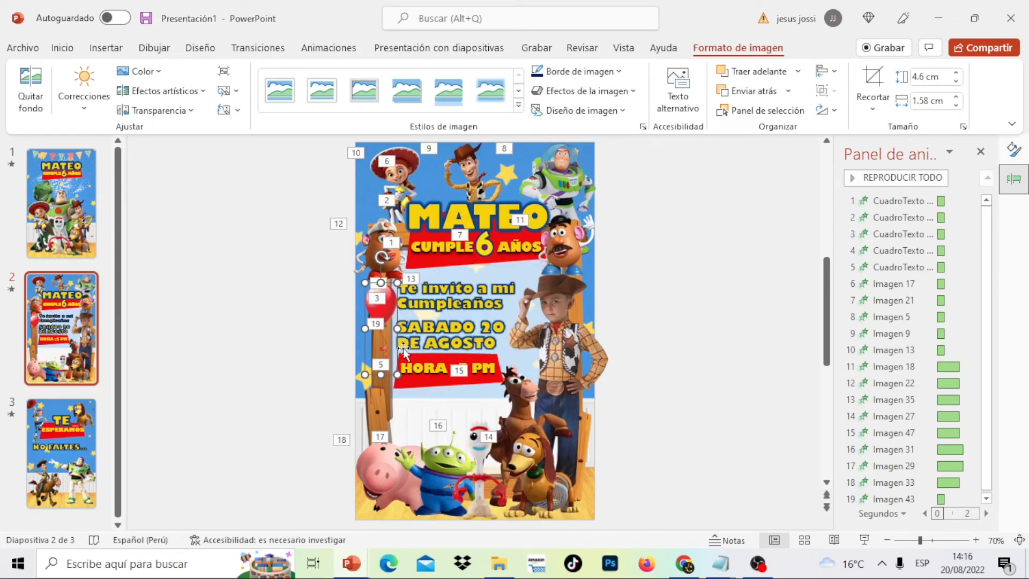
{"action": "left_click", "coordinate": [381, 366]}
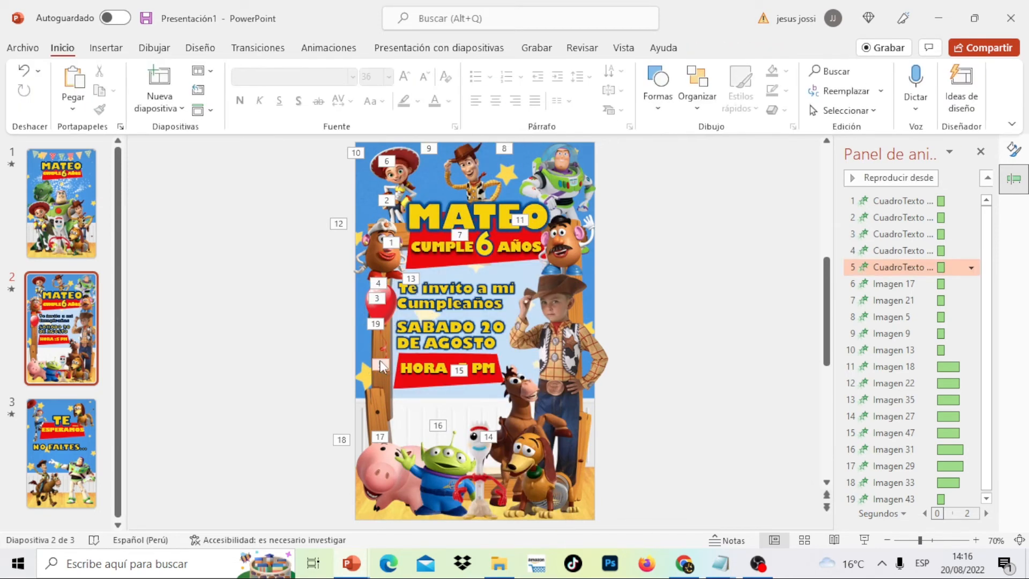
{"action": "right_click", "coordinate": [381, 375]}
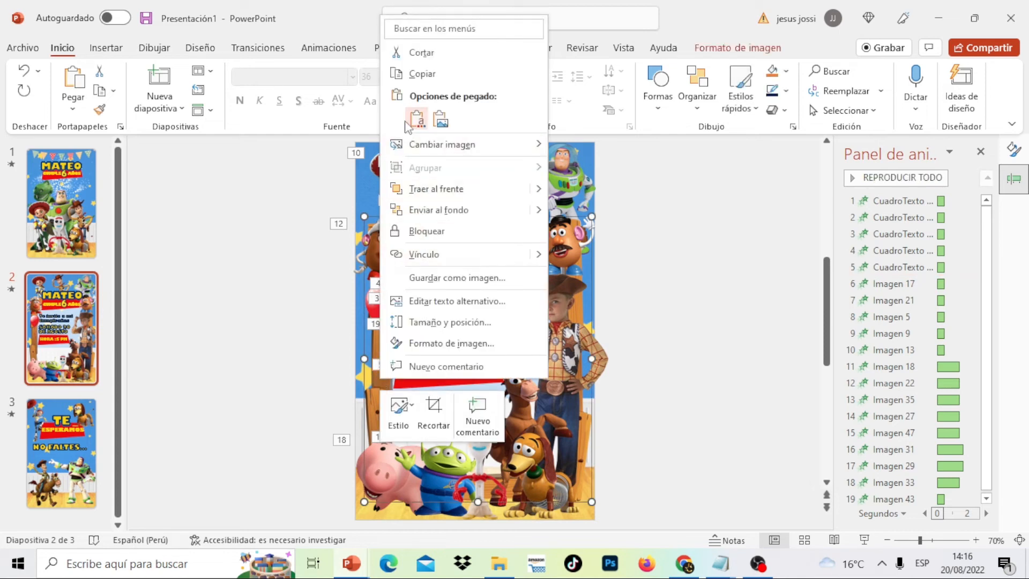
{"action": "left_click", "coordinate": [416, 119]}
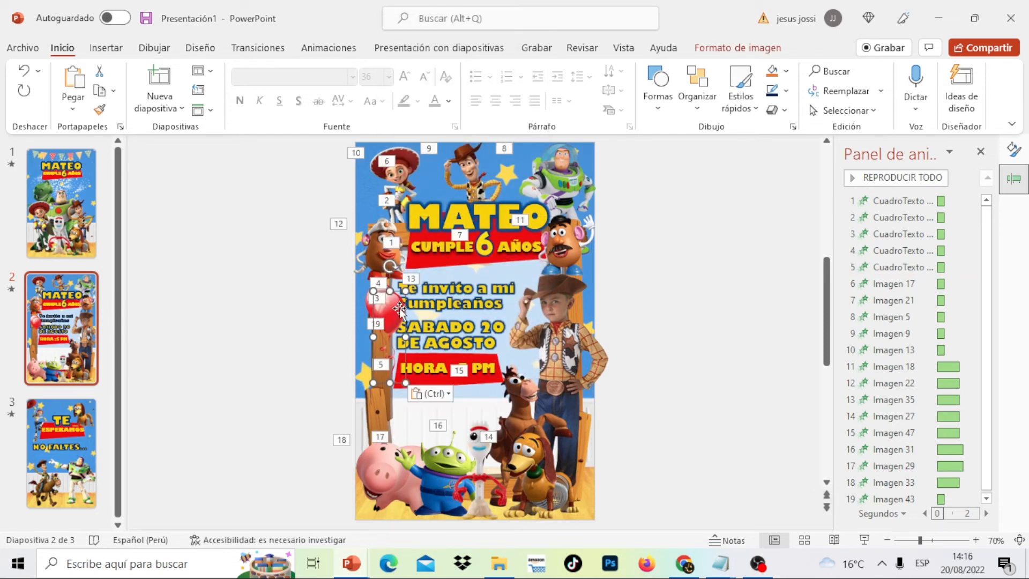
{"action": "left_click_drag", "start_coordinate": [399, 308], "coordinate": [385, 359]}
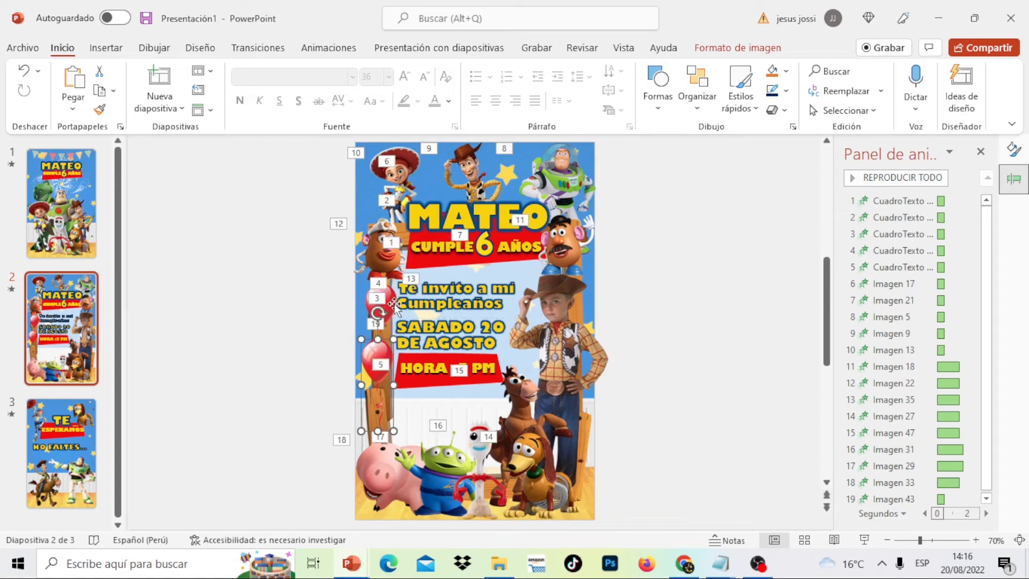
Apply the "Desplazar h..." entrance animation to the upper balloon and to its lower copy
{"action": "left_click", "coordinate": [393, 305]}
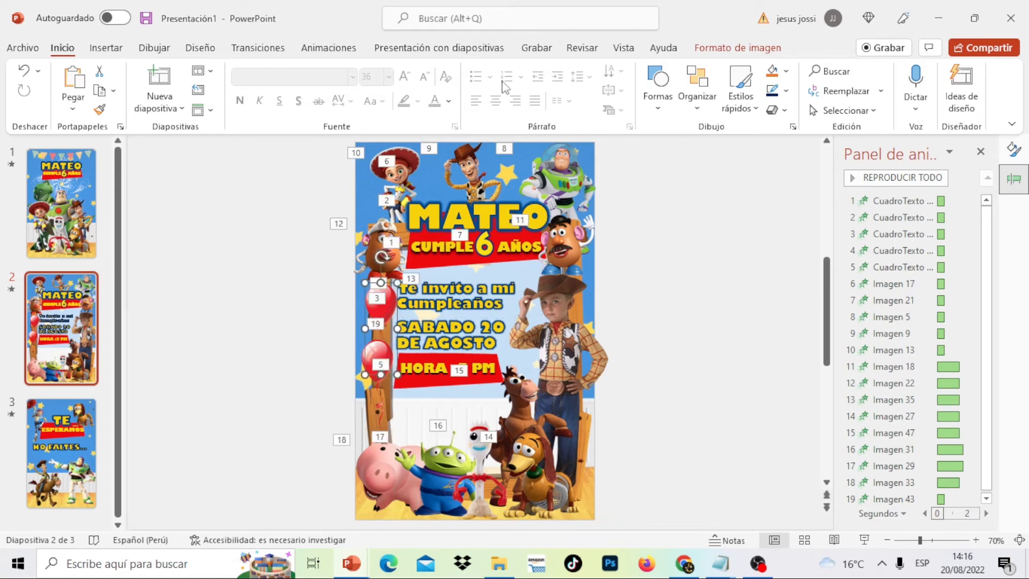
{"action": "left_click", "coordinate": [314, 50]}
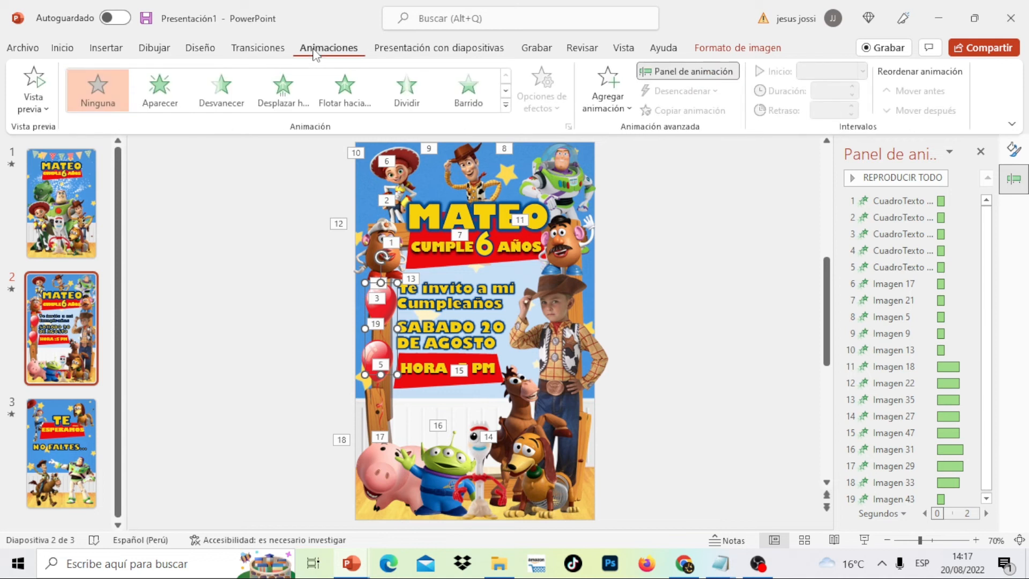
{"action": "left_click", "coordinate": [294, 106]}
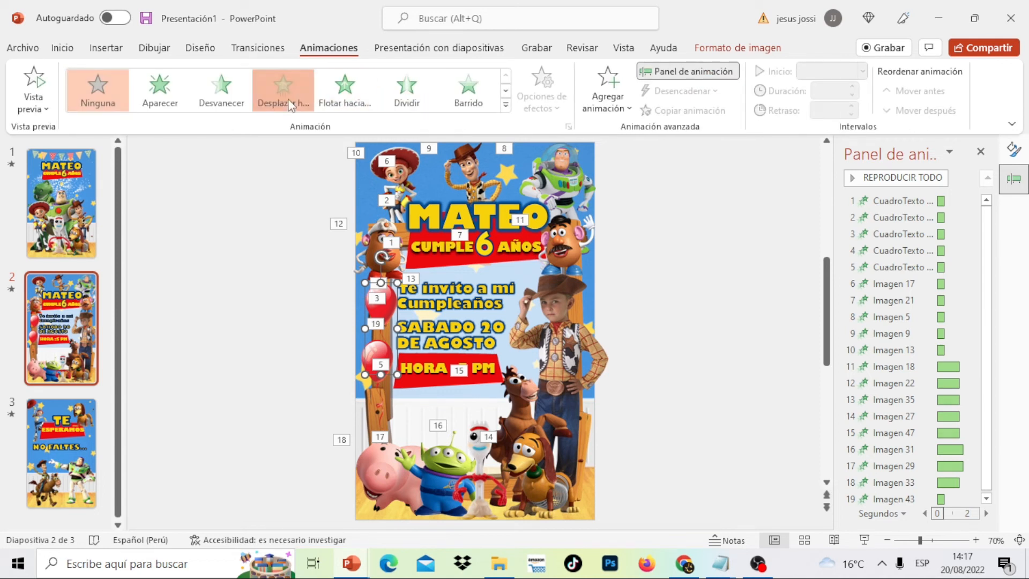
{"action": "left_click", "coordinate": [368, 366]}
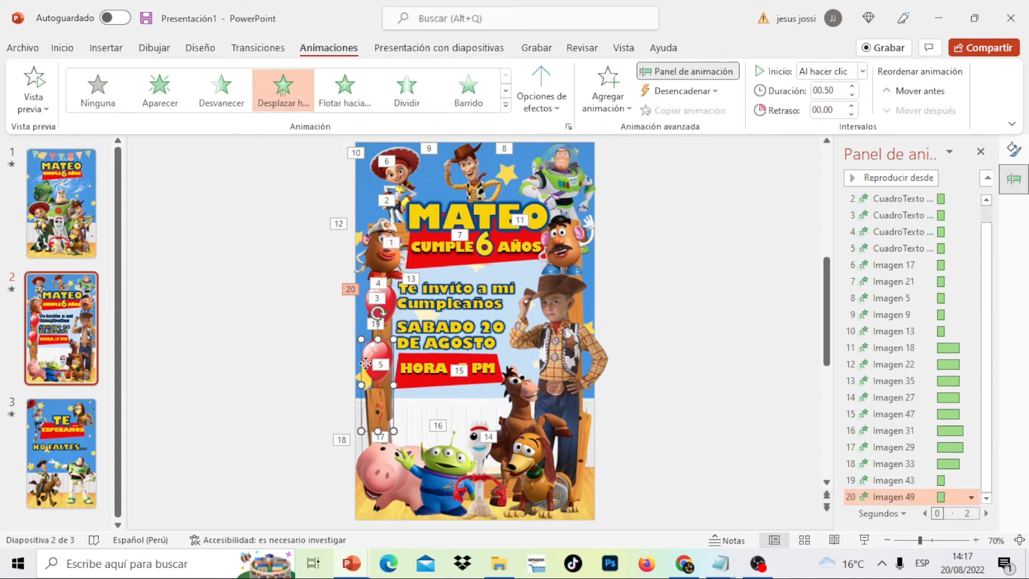
{"action": "left_click", "coordinate": [284, 106]}
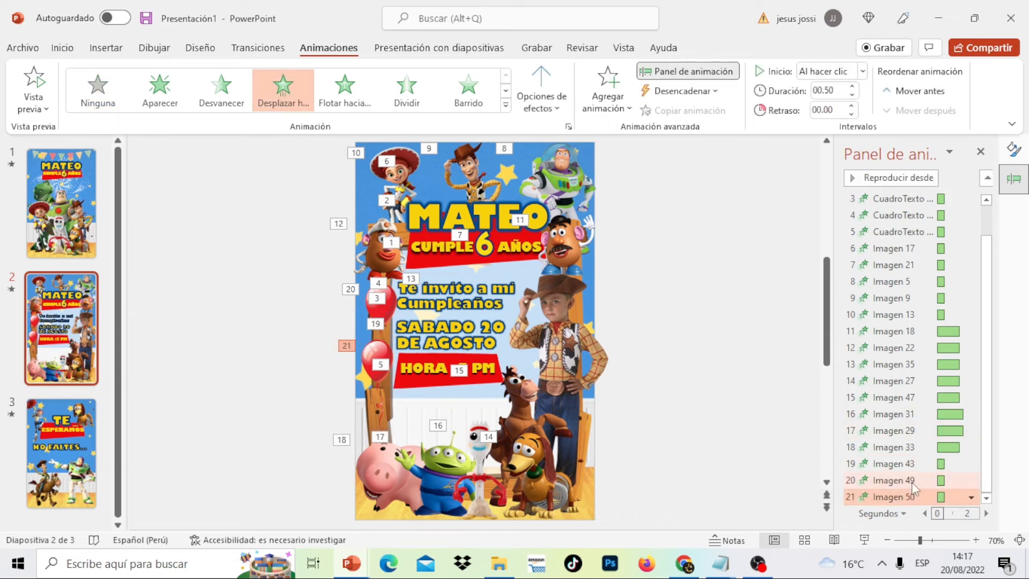
Reorder the animations so the two balloons, Imagen 49 and Imagen 50, play ninth and tenth, right after Imagen 5
{"action": "left_click_drag", "start_coordinate": [915, 480], "coordinate": [917, 290]}
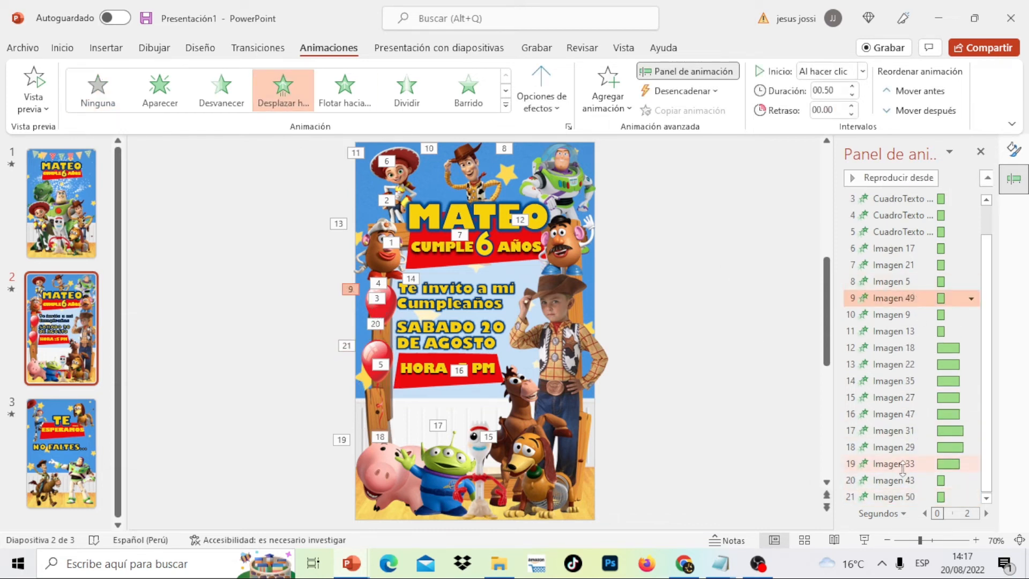
{"action": "left_click_drag", "start_coordinate": [904, 501], "coordinate": [905, 304]}
{"action": "left_click", "coordinate": [758, 315]}
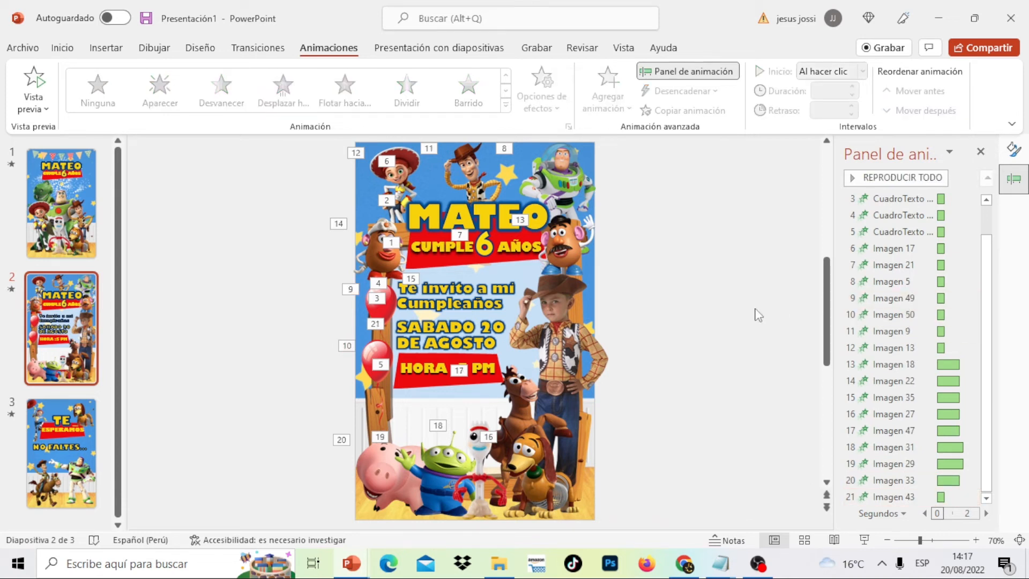
On slide 3, shorten the Rebote durations to 1.50 s for Imagen 6 and 1.75 s for Imagen 3 and Imagen 11
{"action": "left_click", "coordinate": [60, 461]}
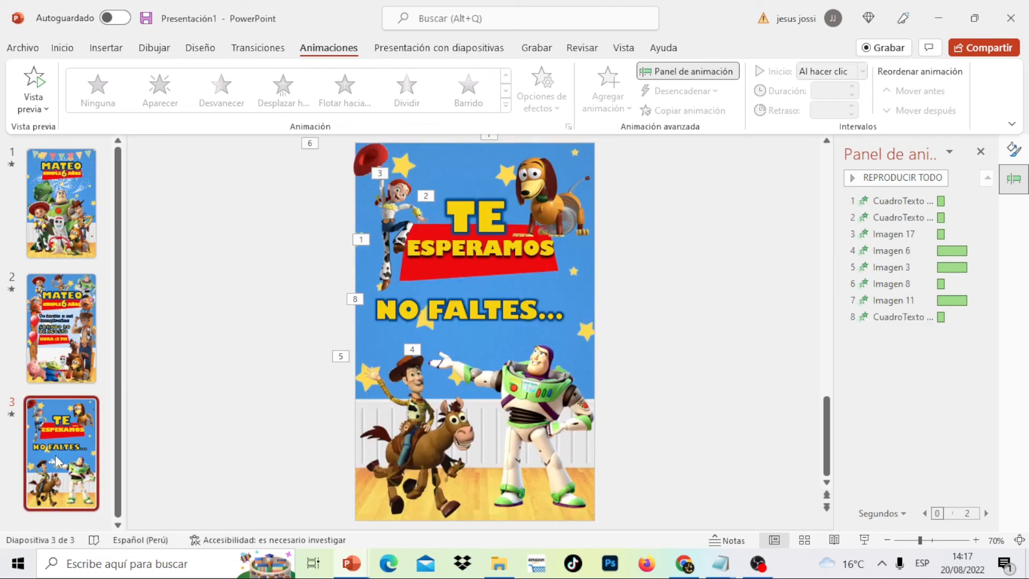
{"action": "left_click", "coordinate": [957, 251]}
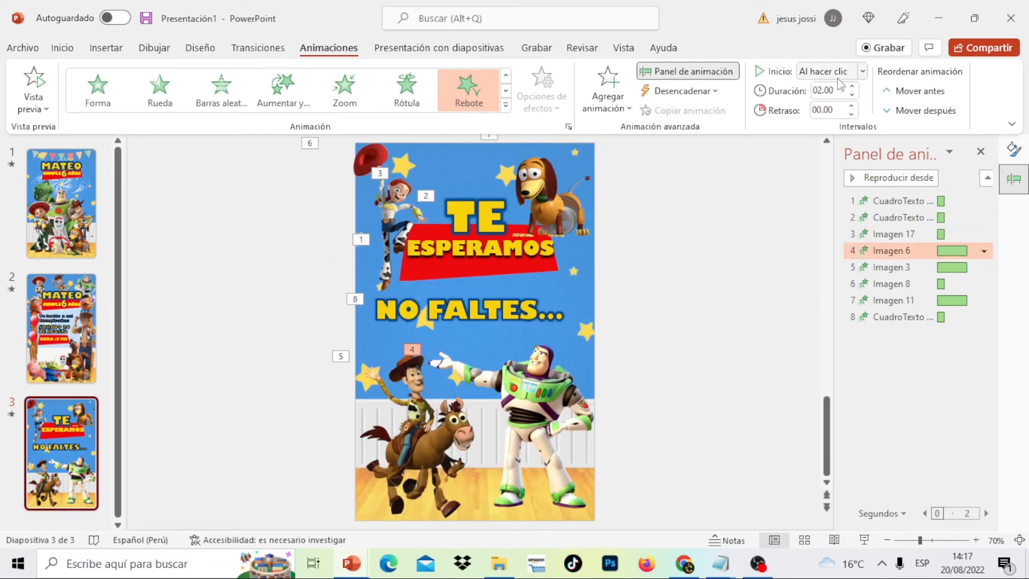
{"action": "left_click", "coordinate": [923, 267]}
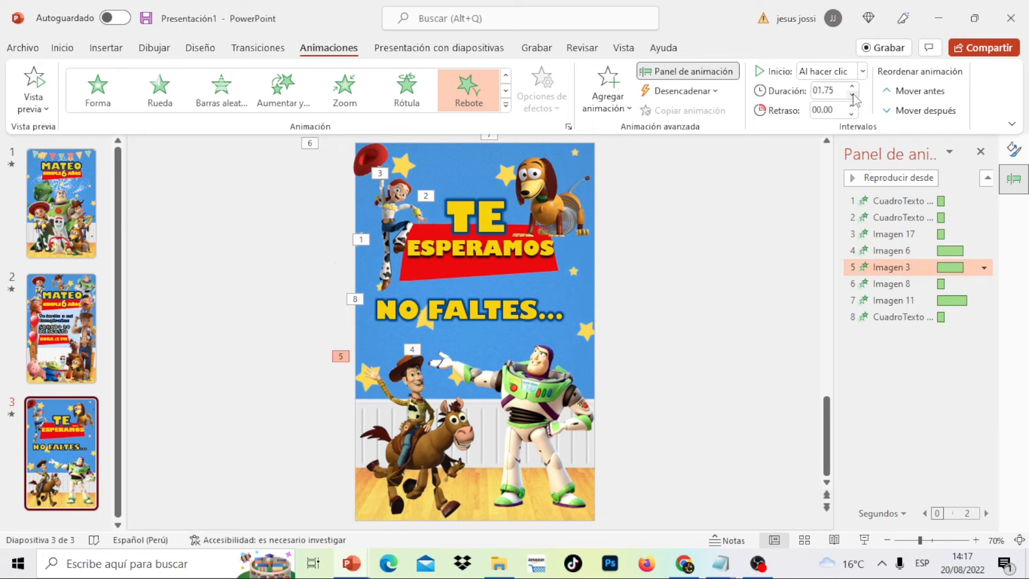
{"action": "left_click", "coordinate": [930, 301]}
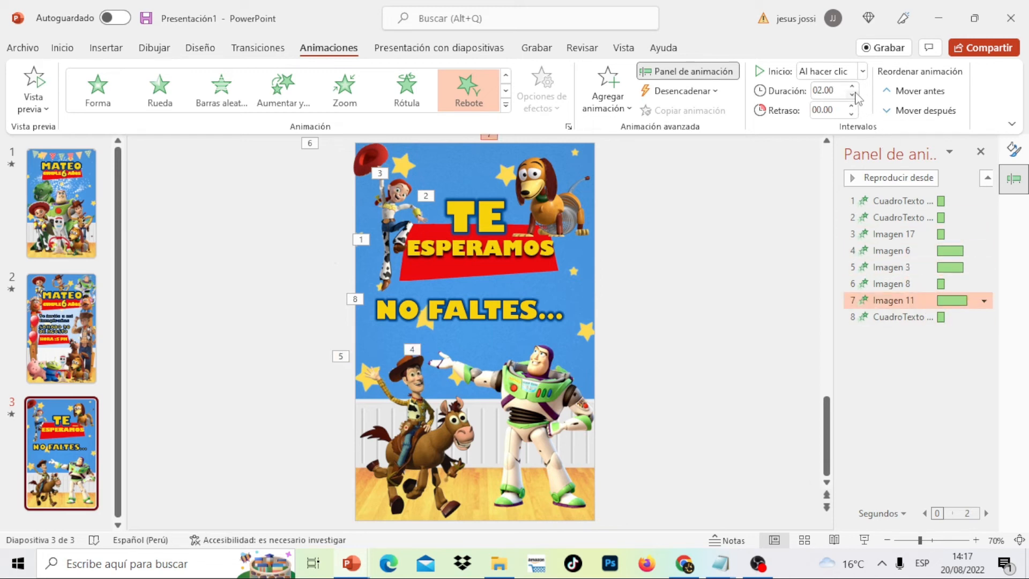
{"action": "left_click", "coordinate": [913, 252]}
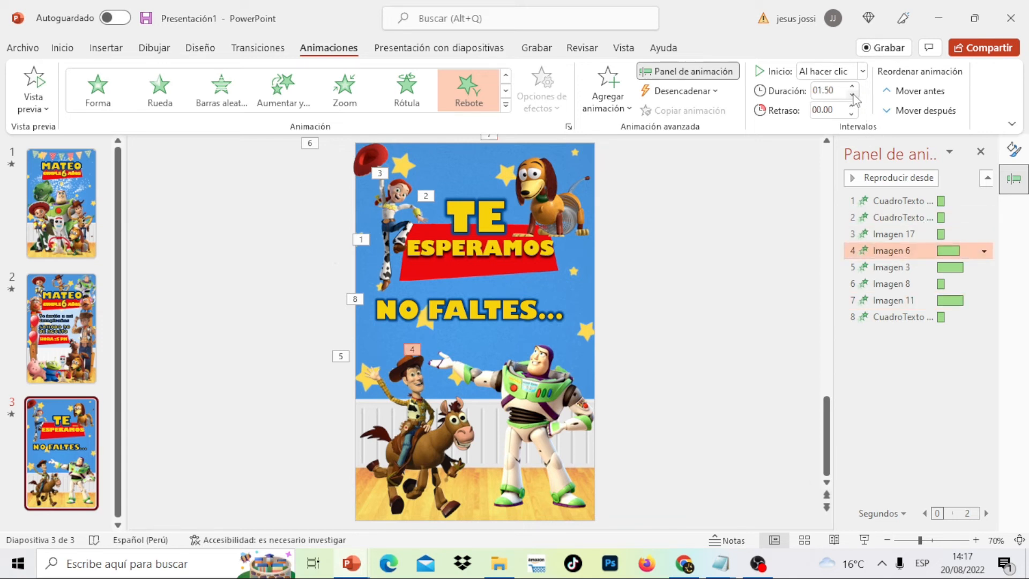
{"action": "left_click", "coordinate": [791, 293]}
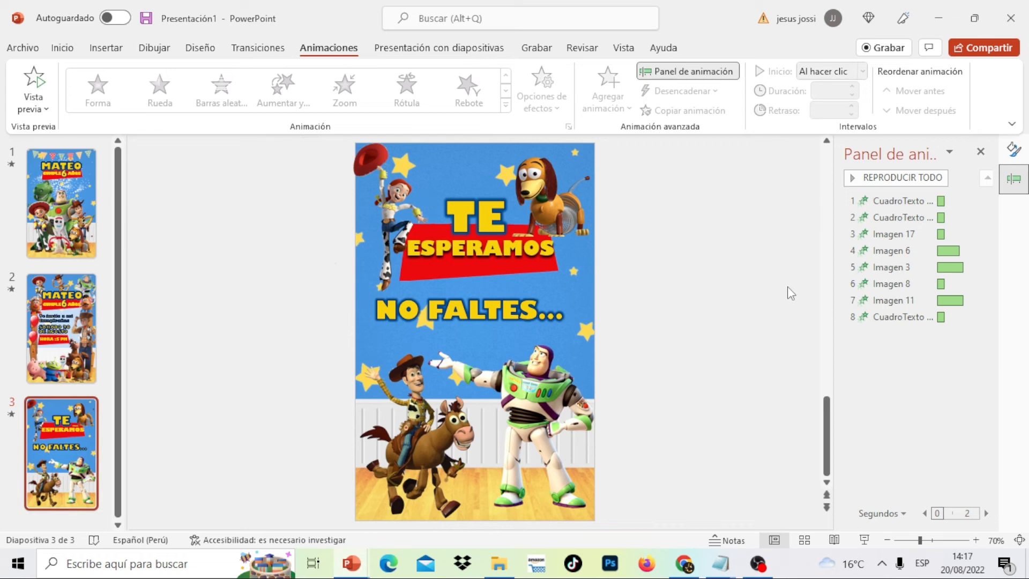
Insert the 00 confetti GIF from the material toy story folder into slide 2 and enlarge it to about 8.08 by 14.45 cm over the slide's top
{"action": "left_click", "coordinate": [84, 324]}
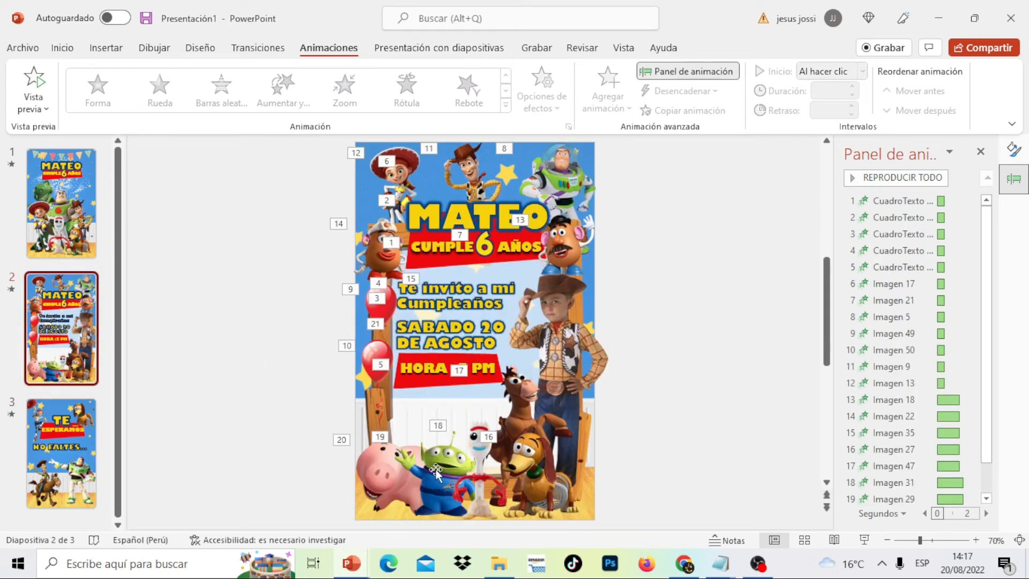
{"action": "mouse_move", "coordinate": [504, 565]}
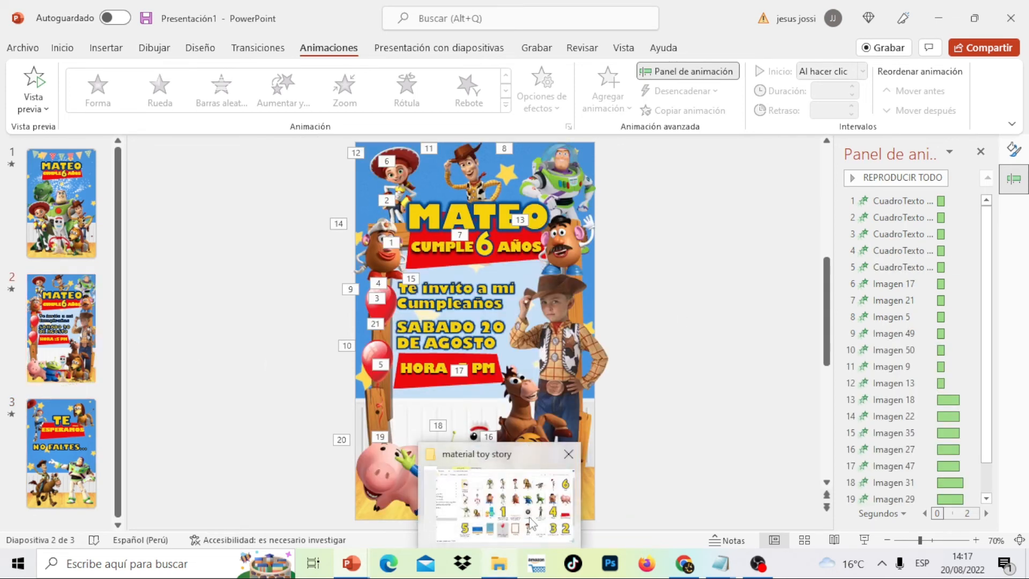
{"action": "left_click", "coordinate": [532, 522]}
{"action": "left_click_drag", "start_coordinate": [275, 75], "coordinate": [501, 103]}
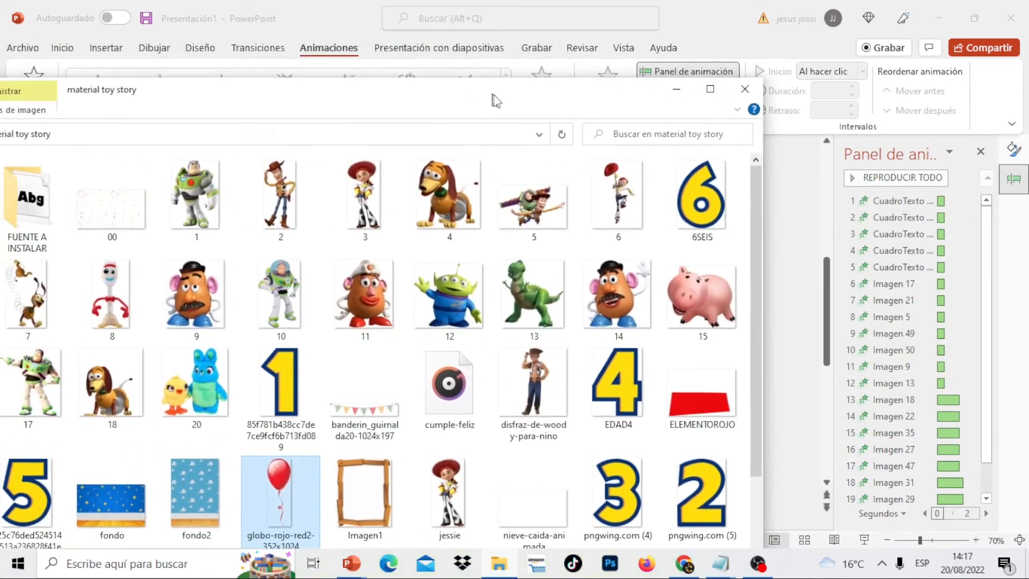
{"action": "left_click_drag", "start_coordinate": [147, 220], "coordinate": [797, 192]}
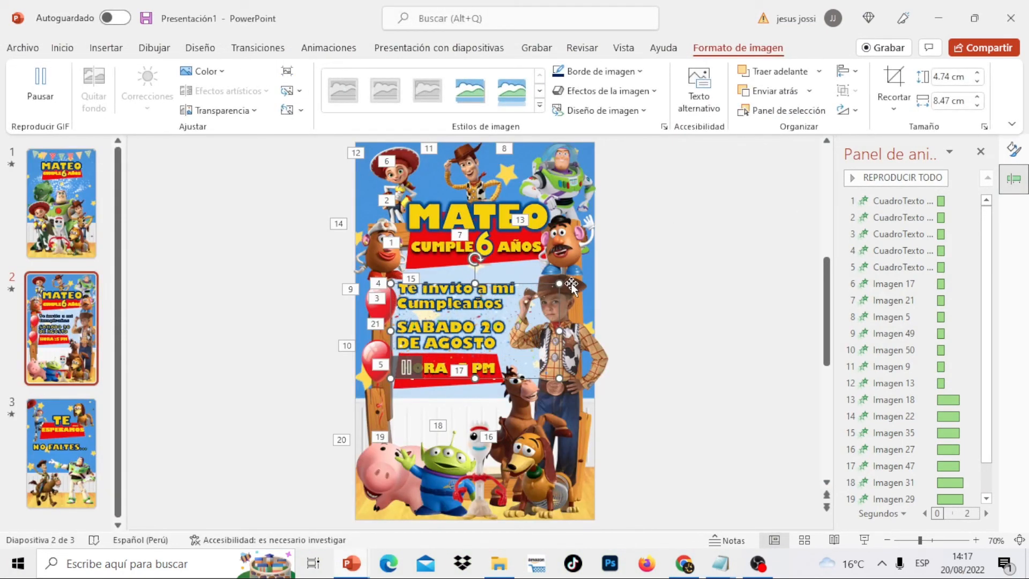
{"action": "left_click_drag", "start_coordinate": [560, 283], "coordinate": [639, 216]}
{"action": "left_click_drag", "start_coordinate": [616, 250], "coordinate": [551, 190]}
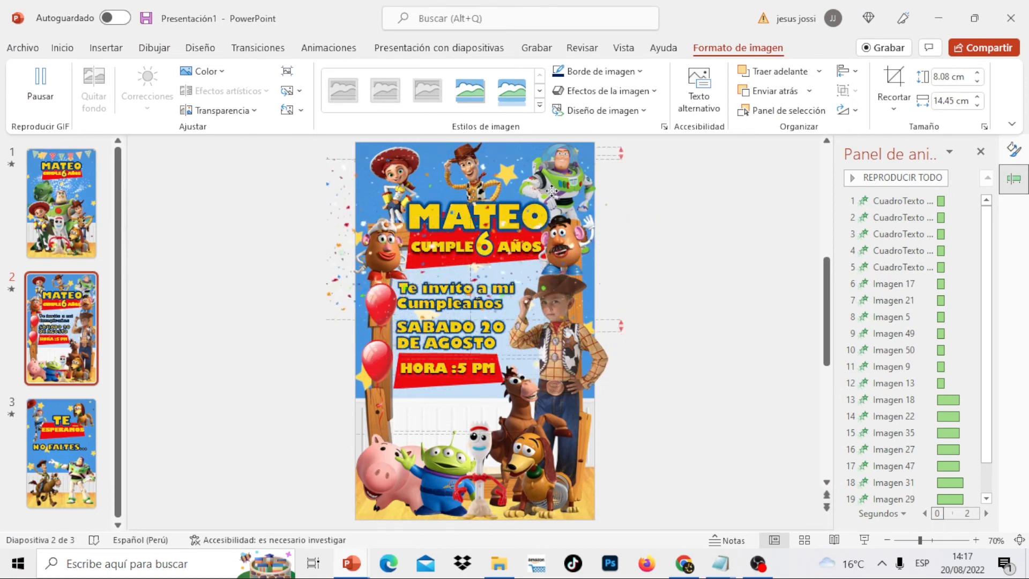
Copy the confetti GIF from slide 2 and paste it as a picture over the top of slide 3
{"action": "right_click", "coordinate": [565, 179]}
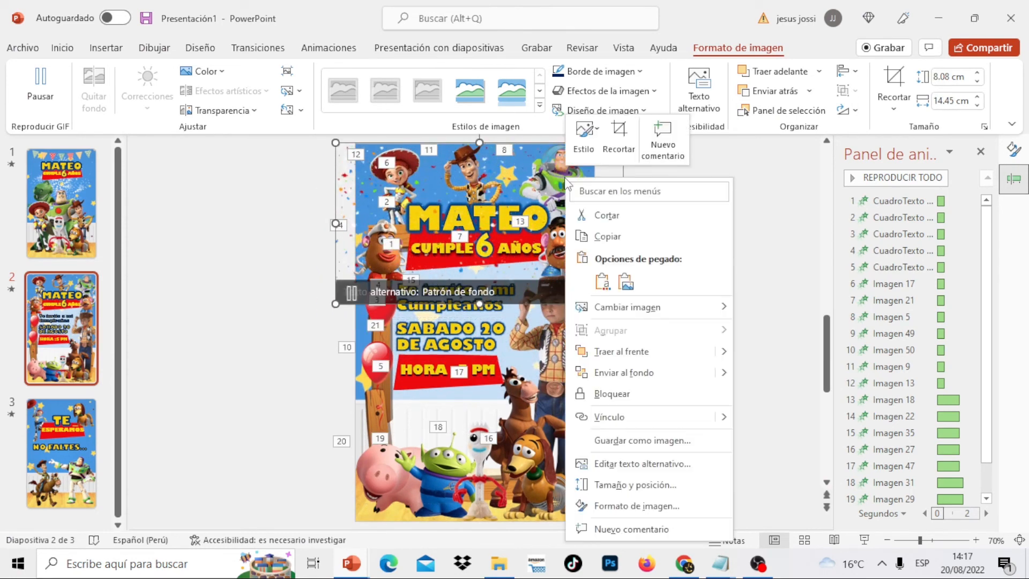
{"action": "left_click", "coordinate": [631, 239]}
{"action": "left_click", "coordinate": [61, 453]}
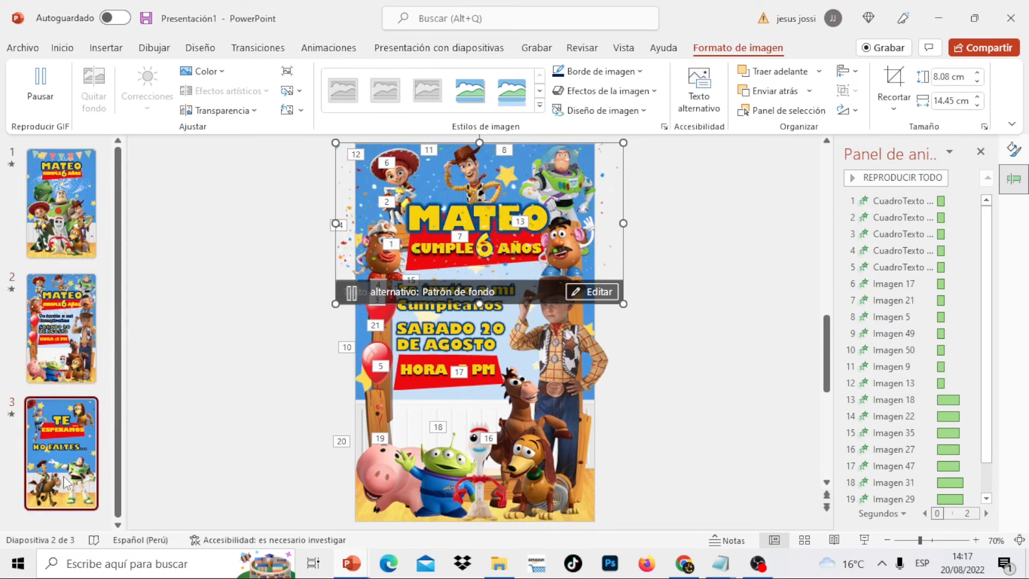
{"action": "right_click", "coordinate": [462, 248]}
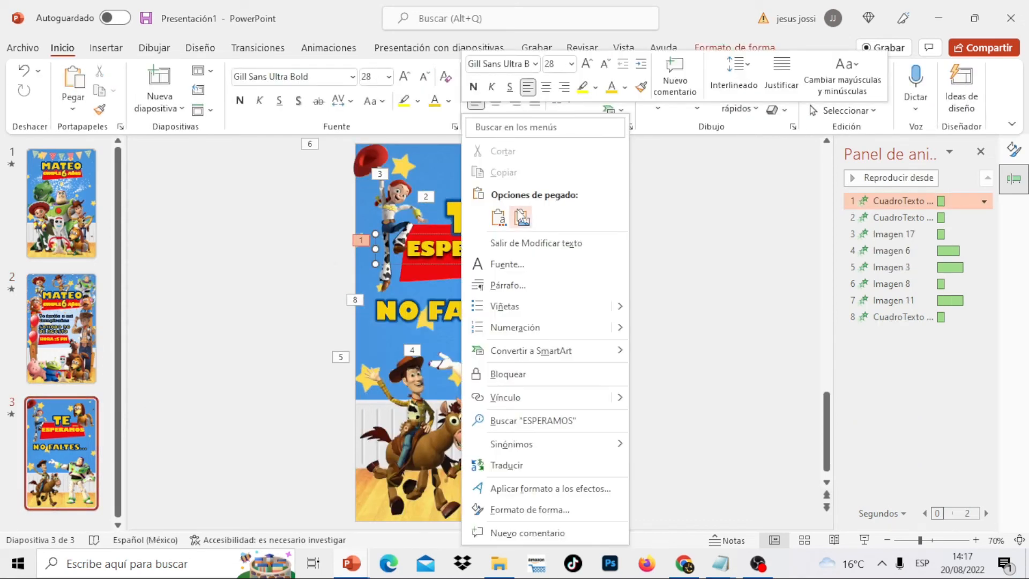
{"action": "left_click", "coordinate": [521, 217]}
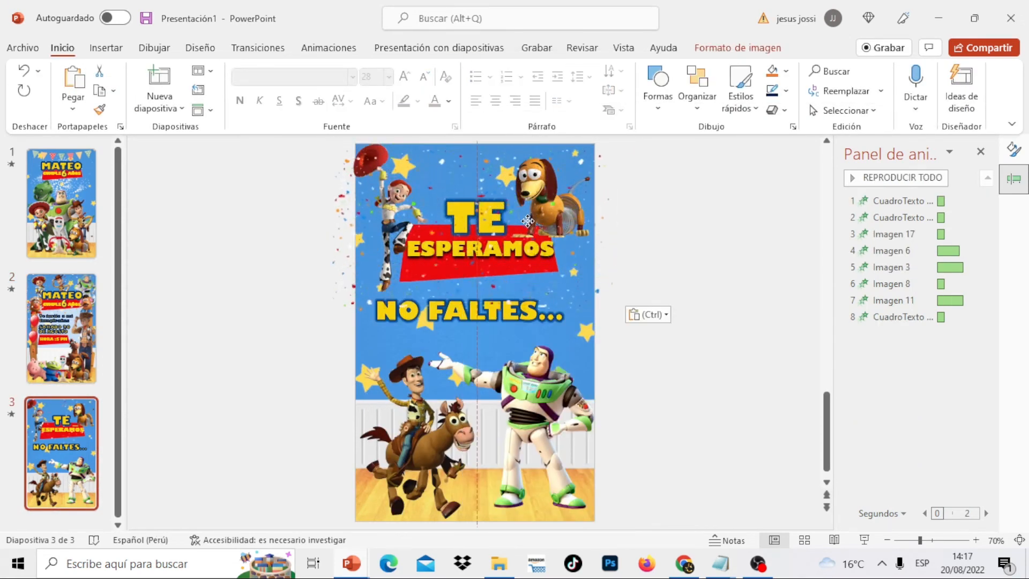
{"action": "left_click", "coordinate": [685, 233]}
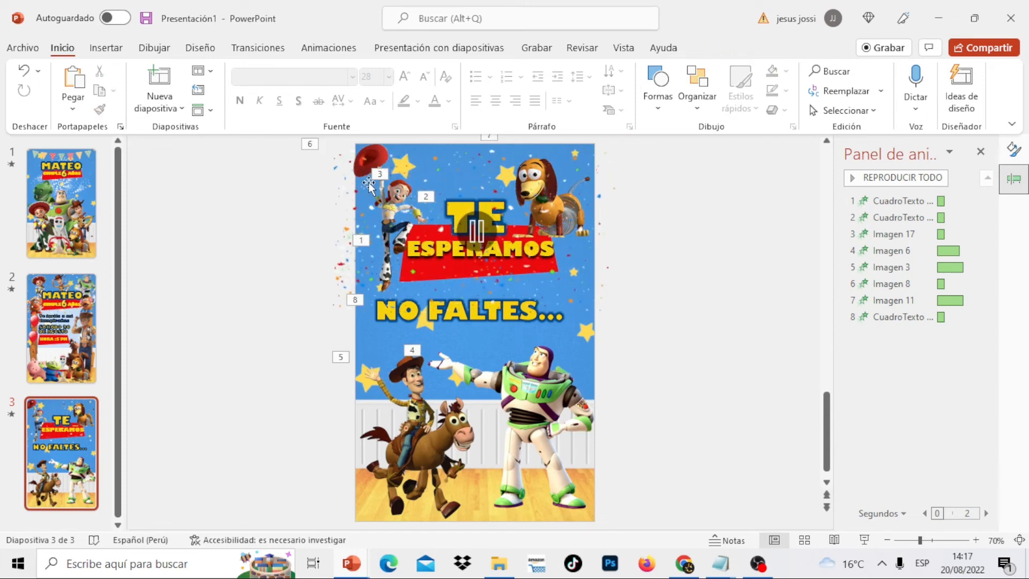
Insert the cumple-feliz audio from the material toy story folder into slide 1 and set it to play in the background
{"action": "left_click", "coordinate": [80, 198]}
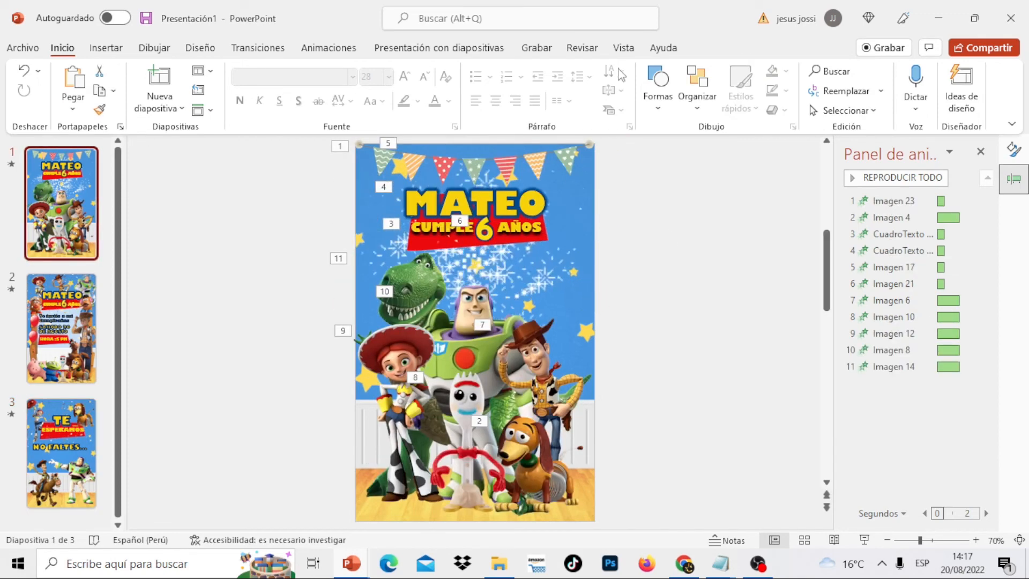
{"action": "left_click", "coordinate": [106, 49]}
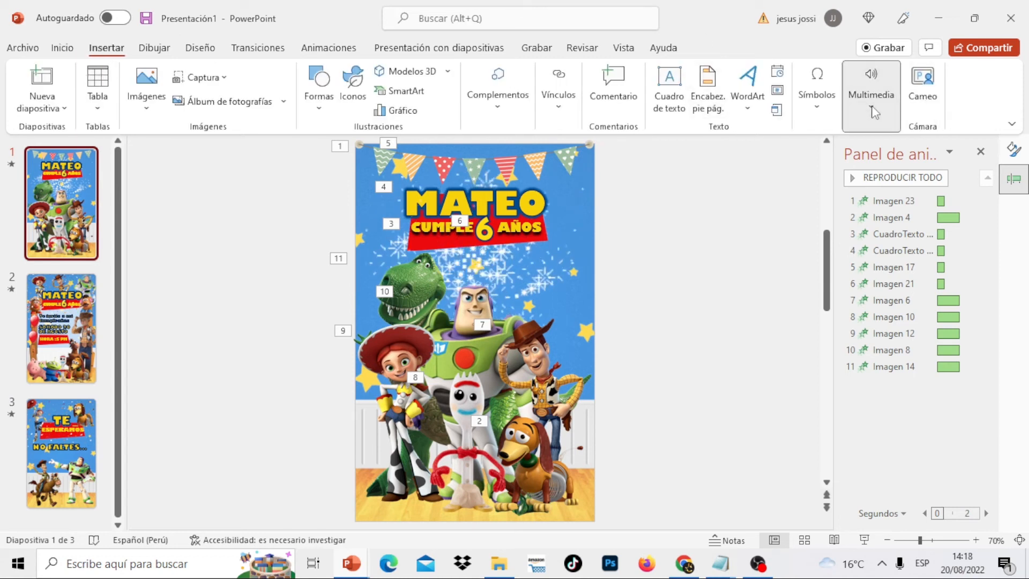
{"action": "left_click", "coordinate": [872, 107]}
{"action": "left_click", "coordinate": [896, 169]}
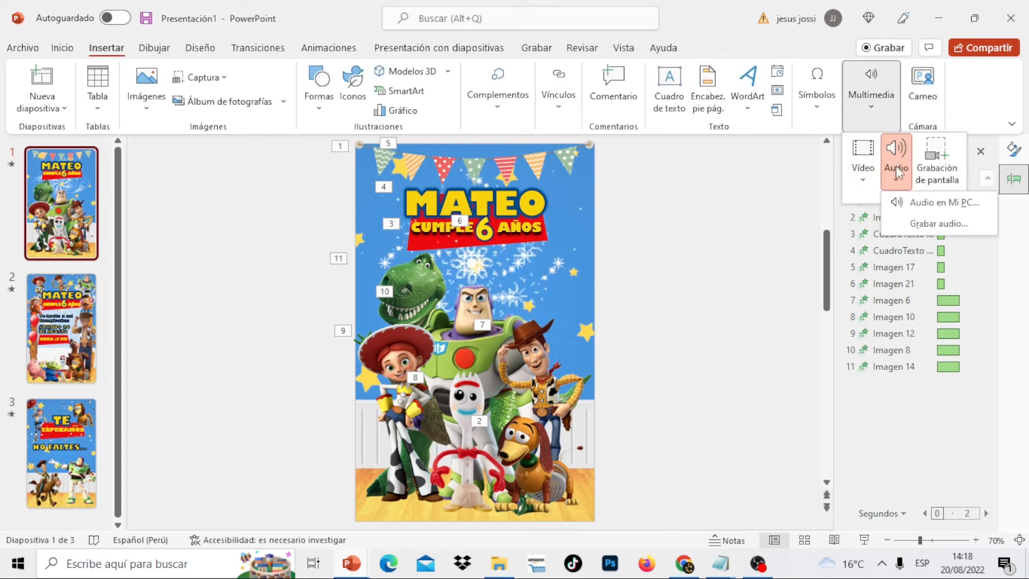
{"action": "left_click", "coordinate": [937, 222]}
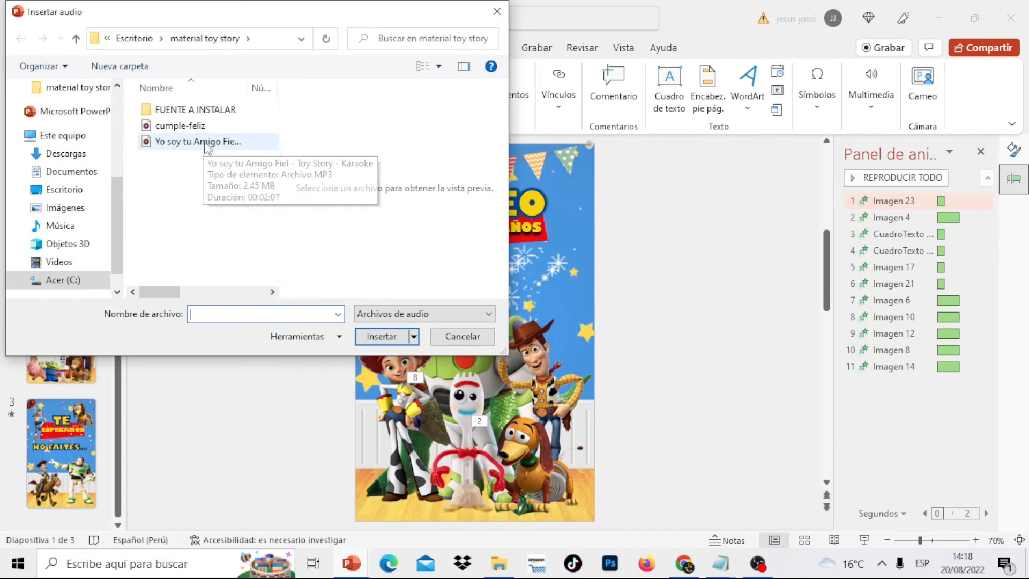
{"action": "left_click", "coordinate": [189, 128]}
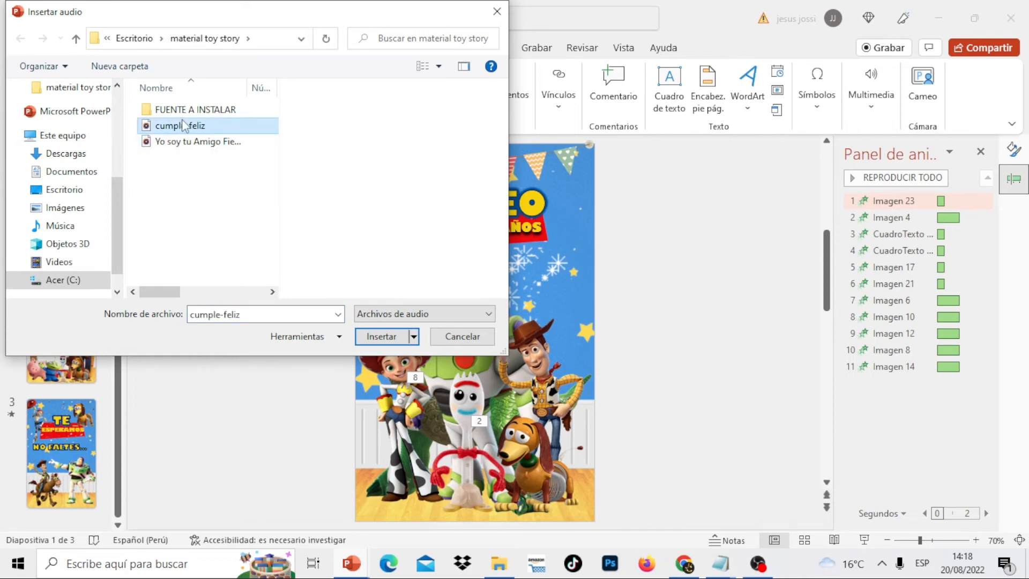
{"action": "left_click", "coordinate": [387, 337]}
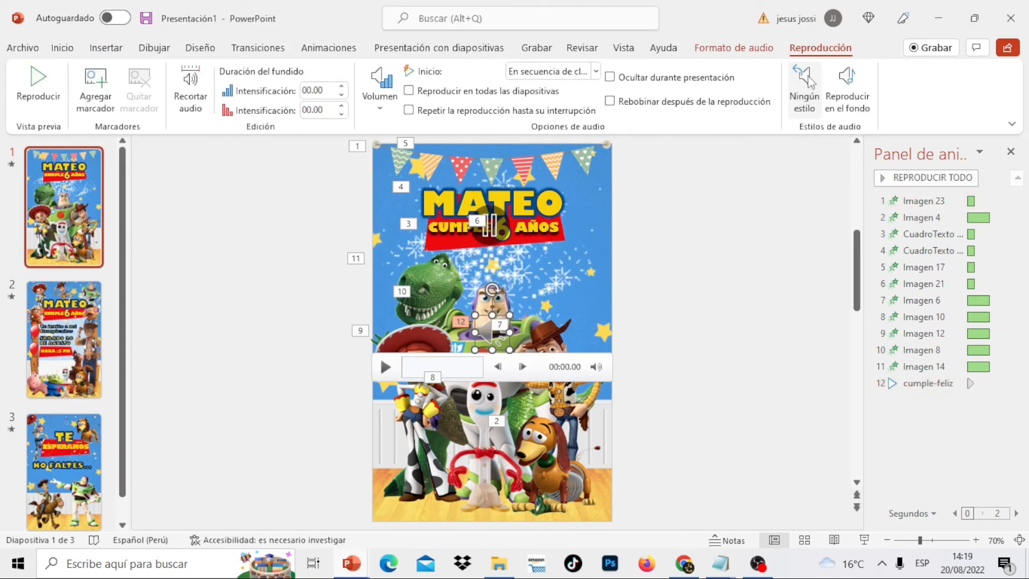
{"action": "left_click", "coordinate": [859, 104]}
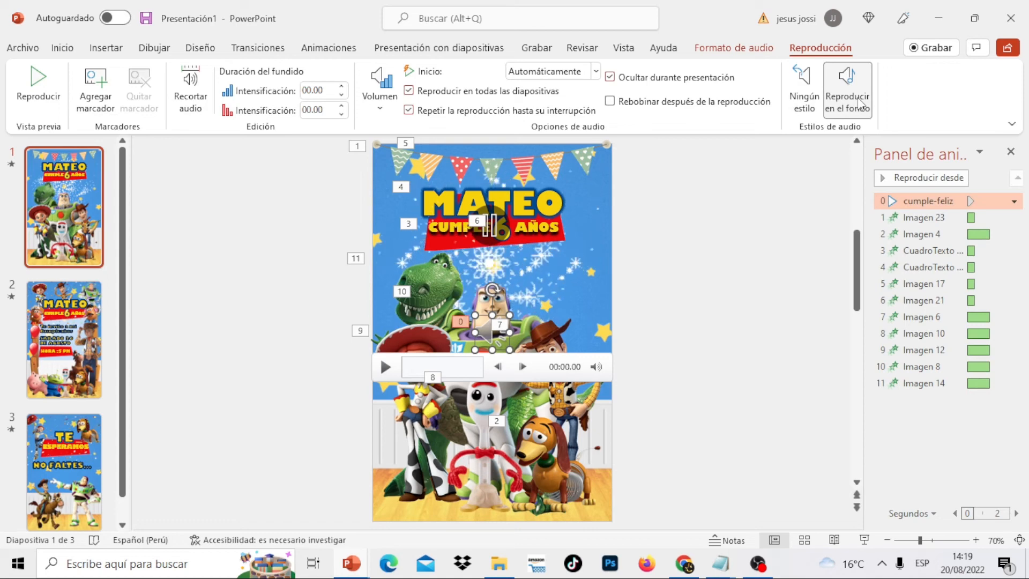
Apply the Ondulación transition to slide 1
{"action": "left_click", "coordinate": [77, 477]}
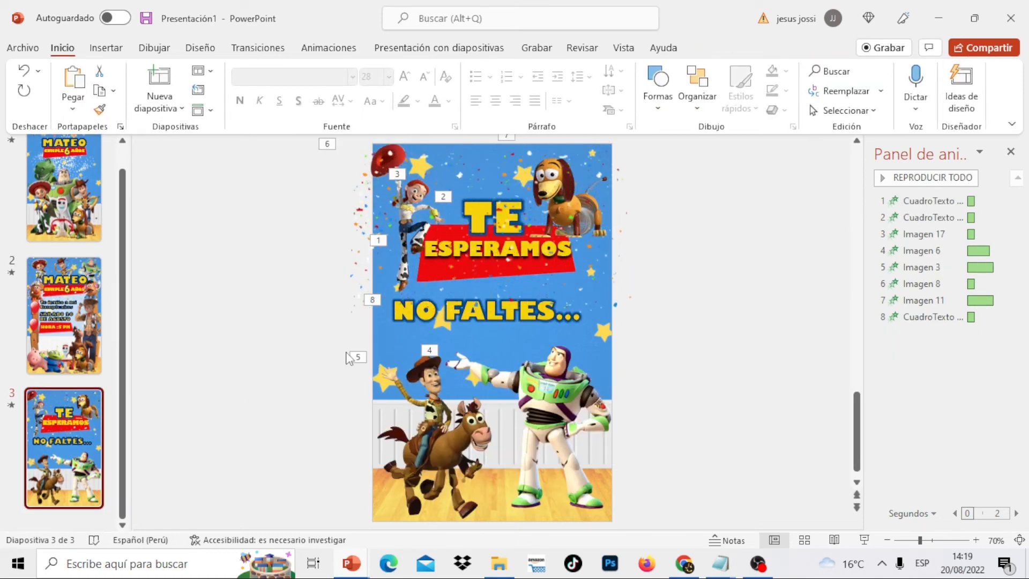
{"action": "left_click", "coordinate": [102, 203]}
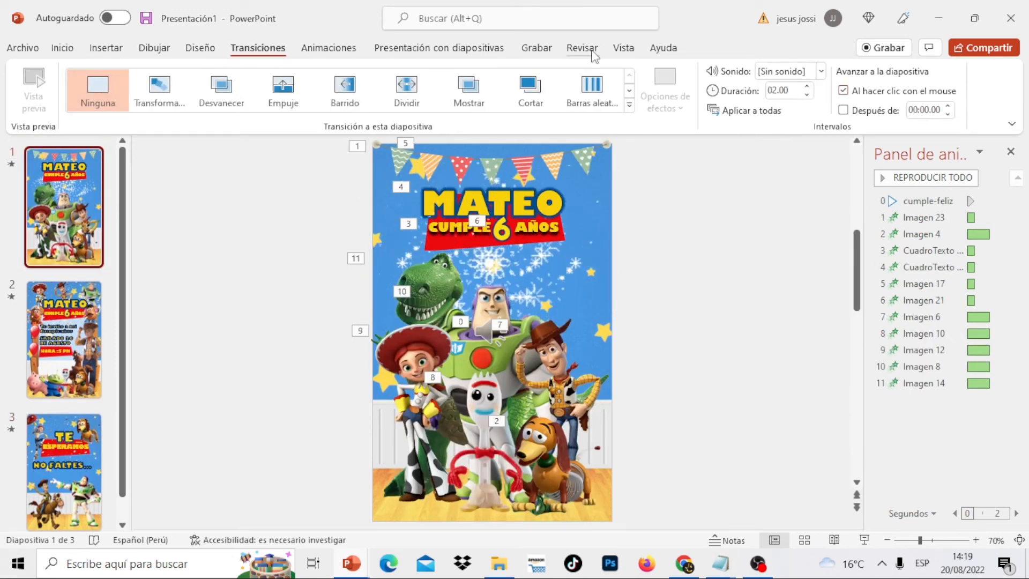
{"action": "left_click", "coordinate": [629, 105]}
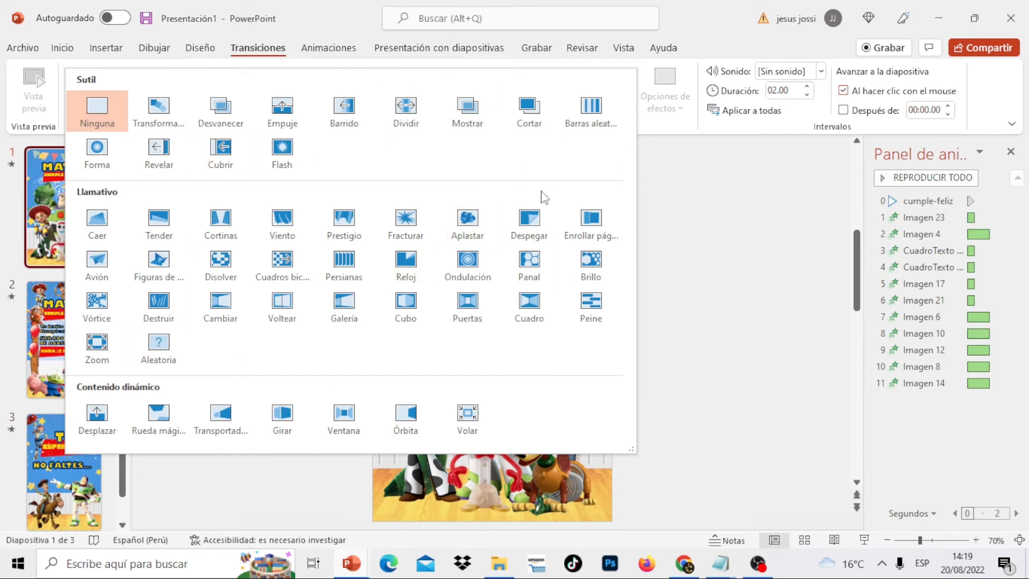
{"action": "left_click", "coordinate": [468, 263]}
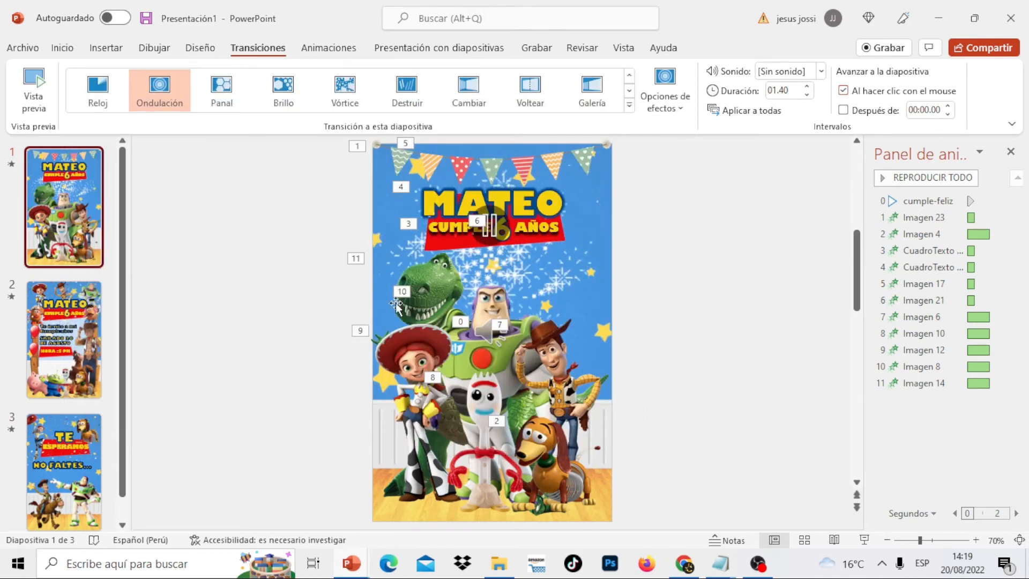
Apply the Cortinas transition to slide 2 and the Avión transition to slide 3
{"action": "left_click", "coordinate": [64, 337]}
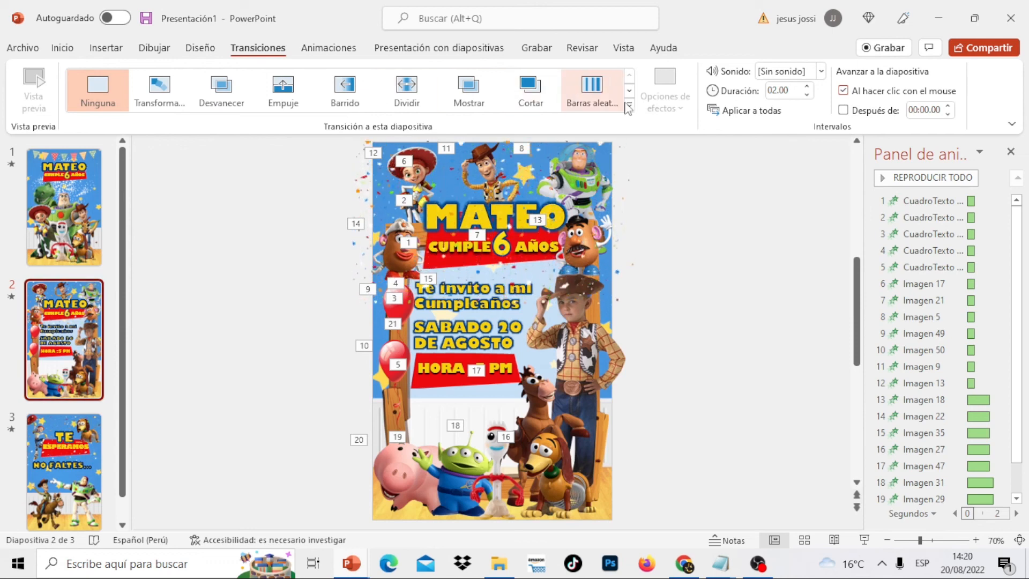
{"action": "left_click", "coordinate": [629, 106]}
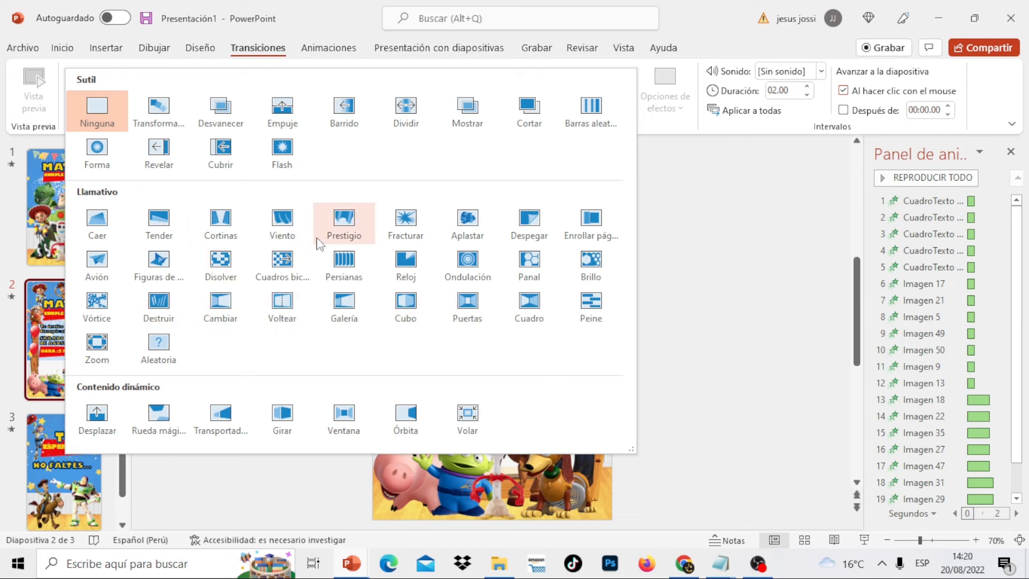
{"action": "left_click", "coordinate": [218, 225]}
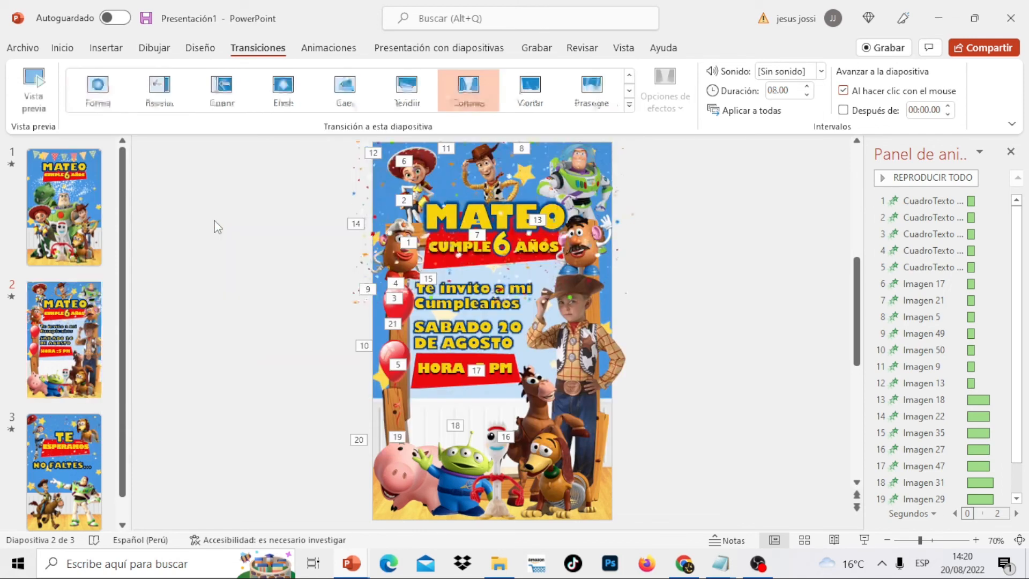
{"action": "left_click", "coordinate": [76, 432]}
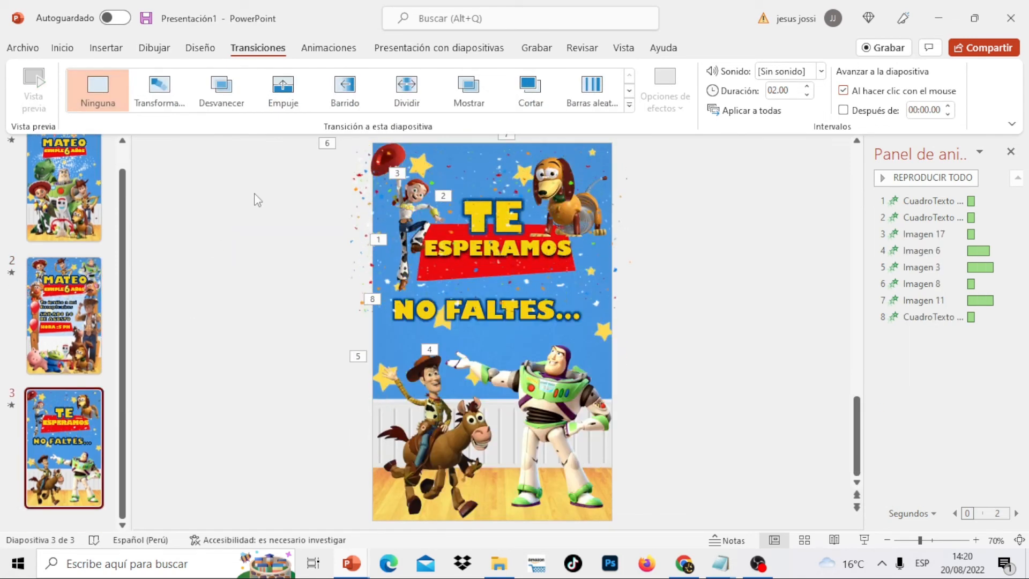
{"action": "left_click", "coordinate": [630, 105]}
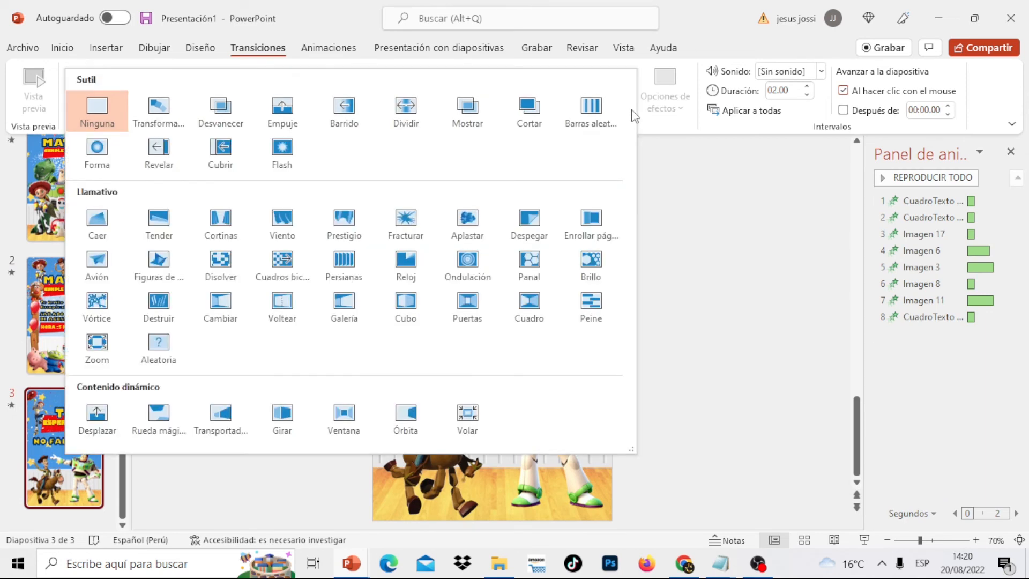
{"action": "left_click", "coordinate": [103, 262]}
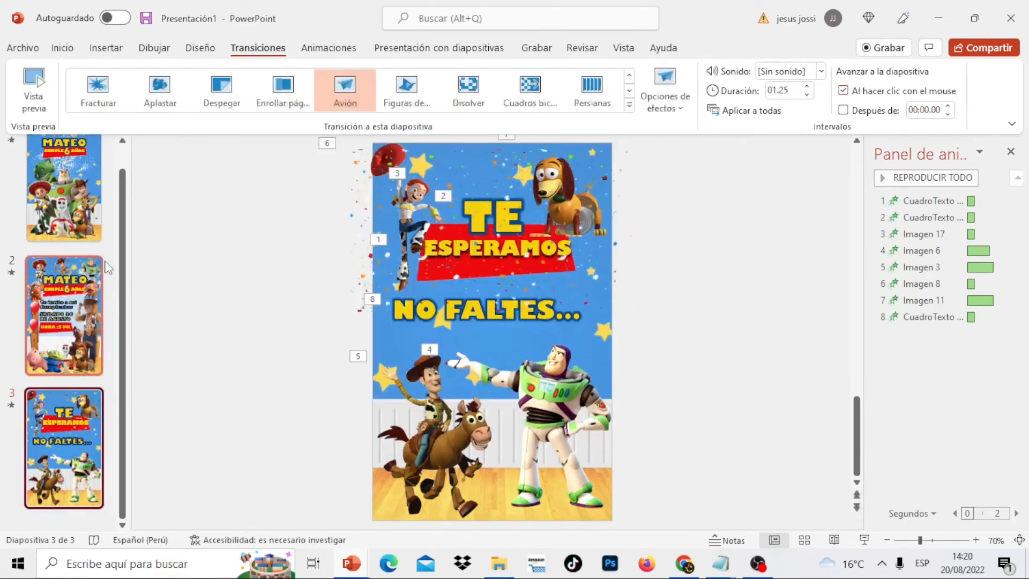
Prepare to export the presentation as a video, keeping Full HD (1080p) quality
{"action": "left_click", "coordinate": [90, 193]}
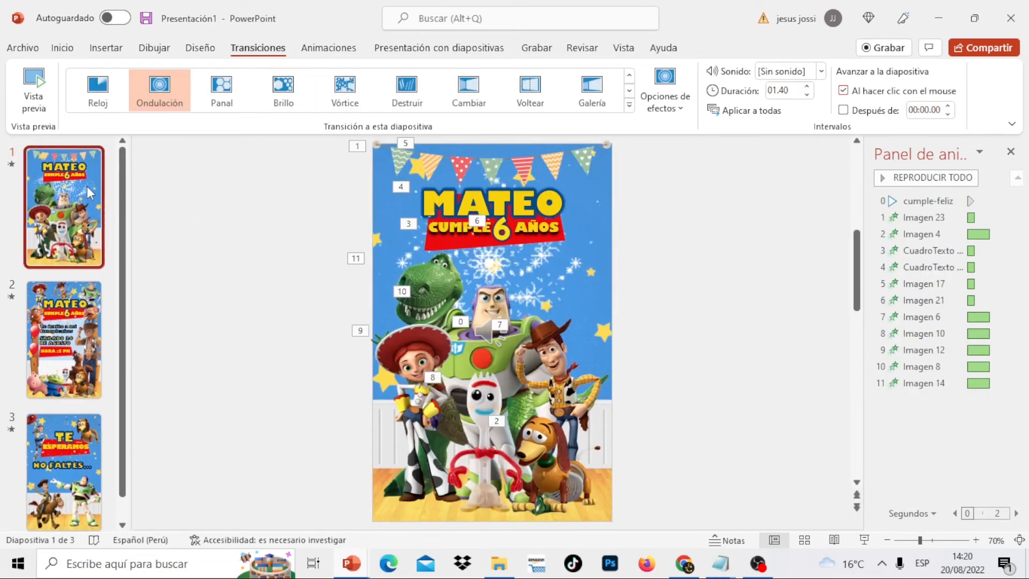
{"action": "left_click", "coordinate": [23, 48]}
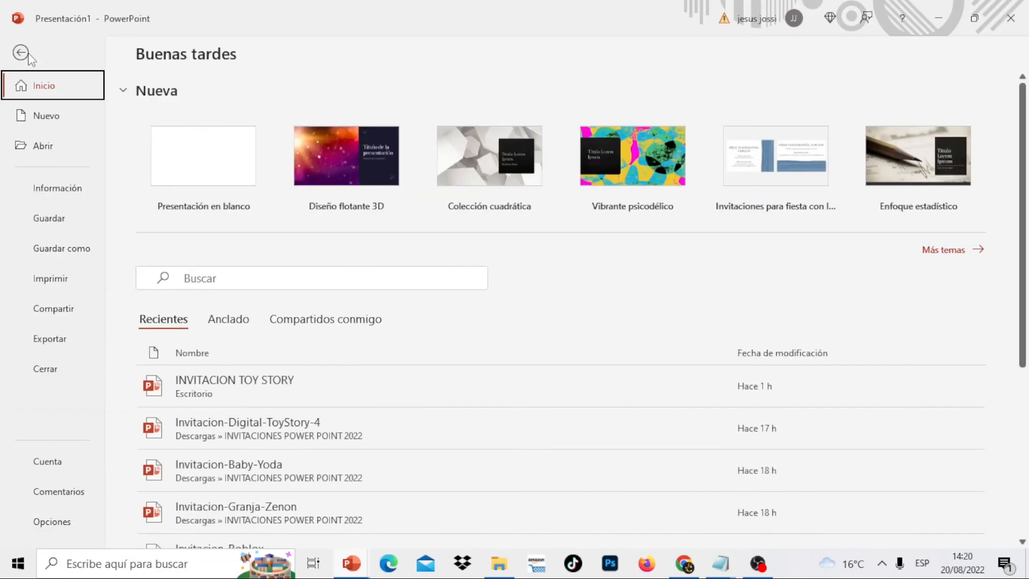
{"action": "left_click", "coordinate": [63, 341]}
{"action": "left_click", "coordinate": [232, 157]}
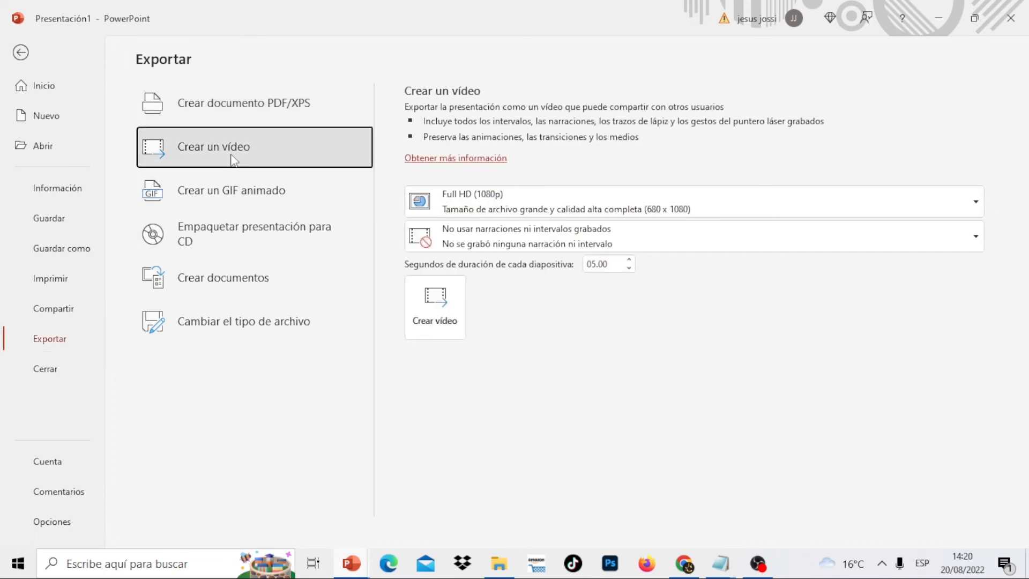
{"action": "left_click", "coordinate": [822, 209]}
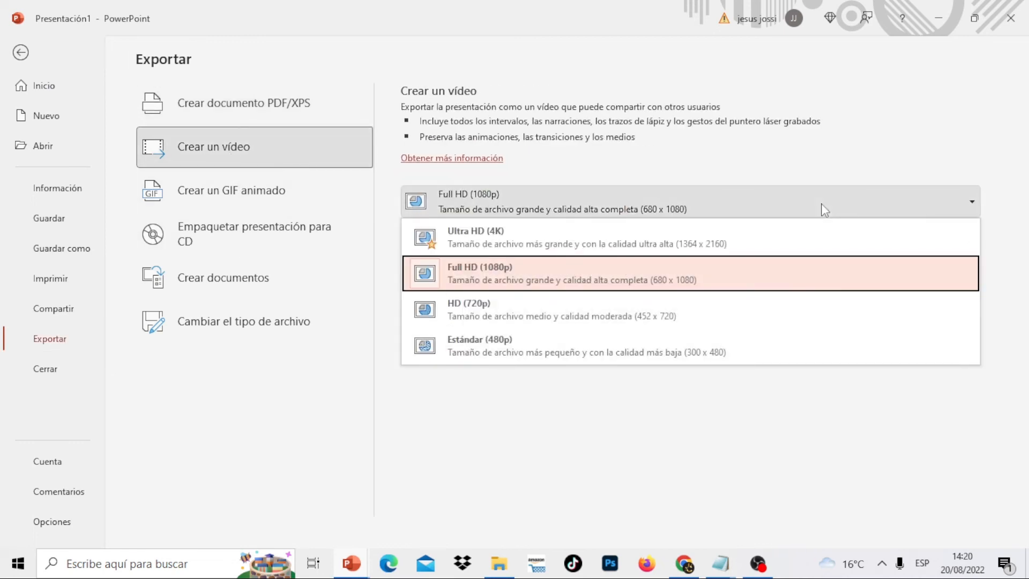
{"action": "left_click", "coordinate": [622, 318]}
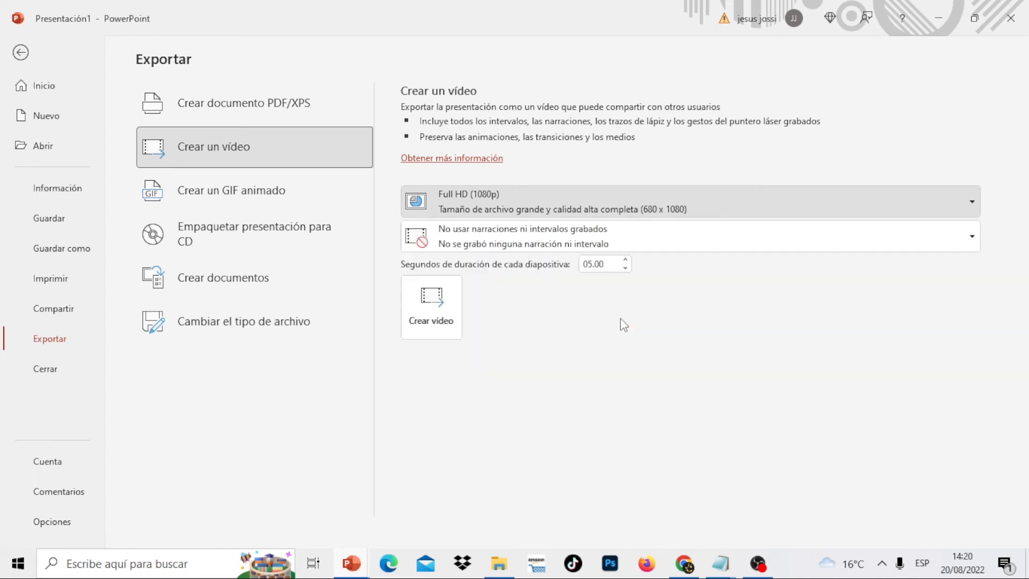
Export the MPEG-4 video to Escritorio as INVITACION ANIMADA TOY STORY and refresh the desktop
{"action": "left_click", "coordinate": [424, 309]}
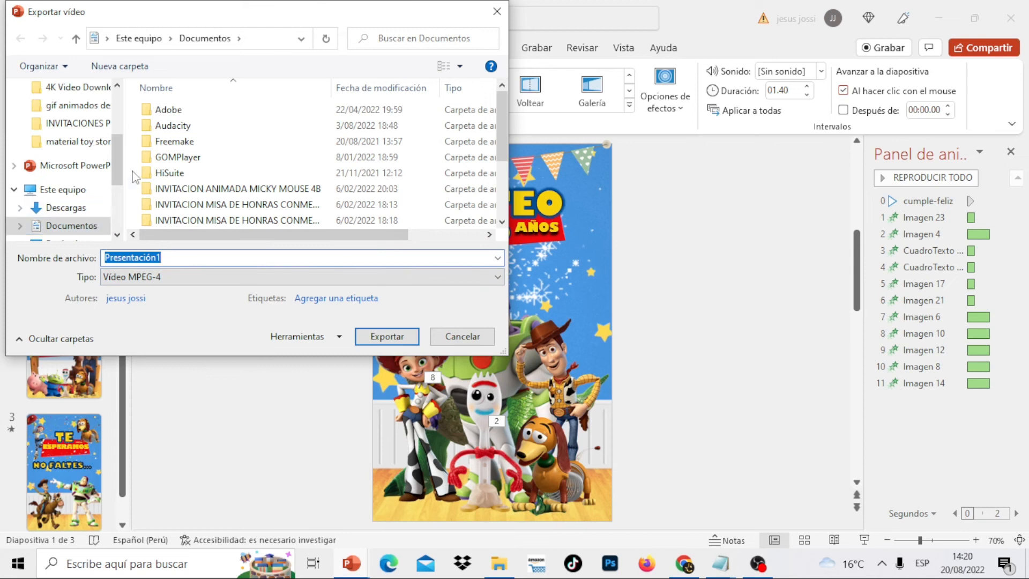
{"action": "scroll", "coordinate": [123, 169], "scroll_direction": "down", "scroll_amount": 3}
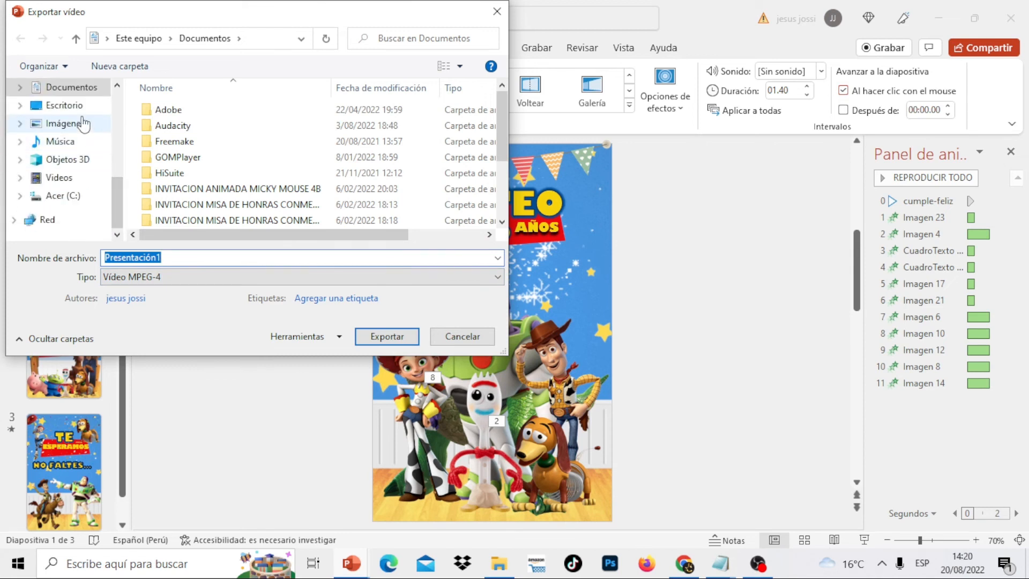
{"action": "left_click", "coordinate": [65, 105]}
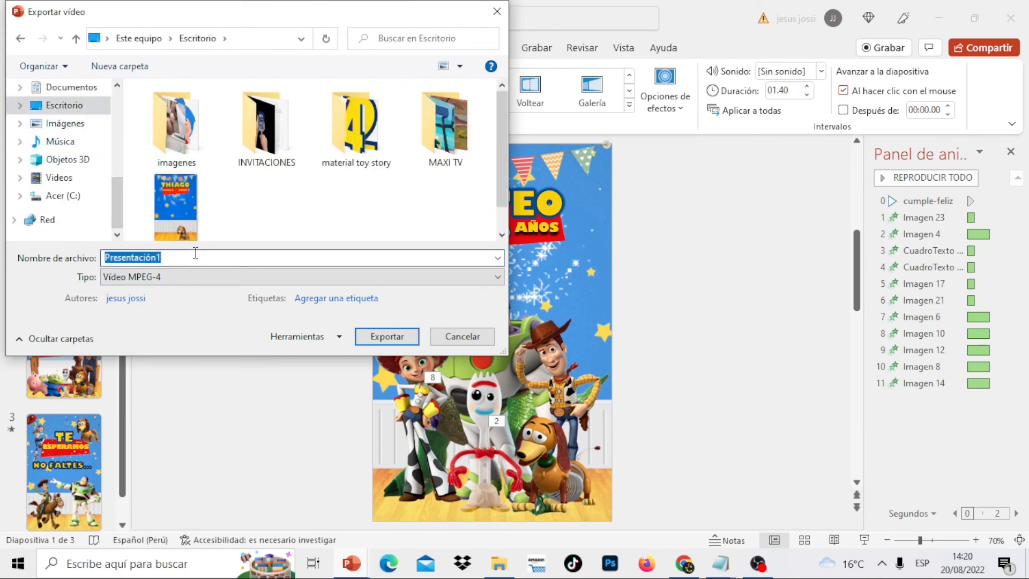
{"action": "type", "text": "INVITACI"}
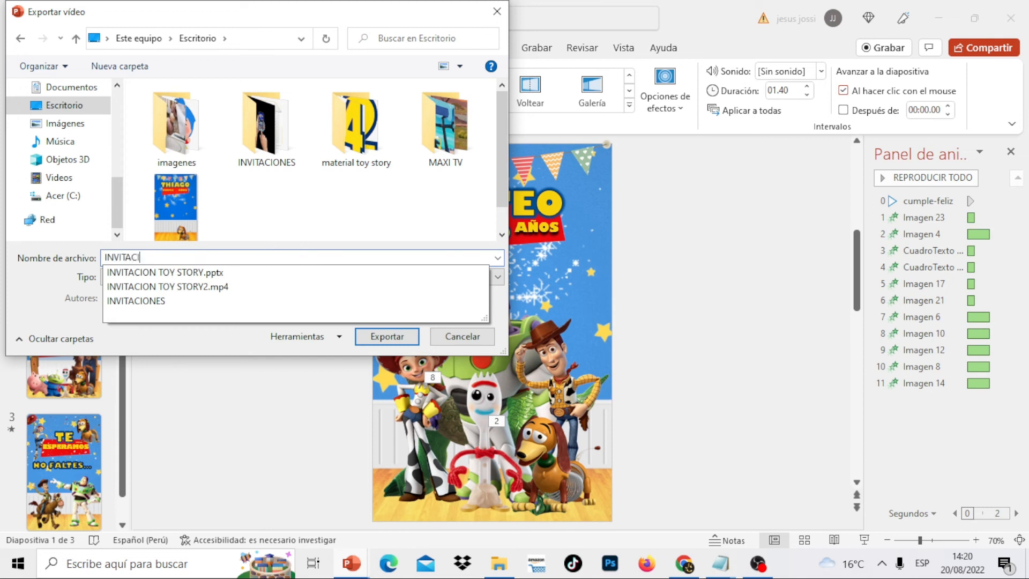
{"action": "type", "text": "ON ANIMADA TOY STORY"}
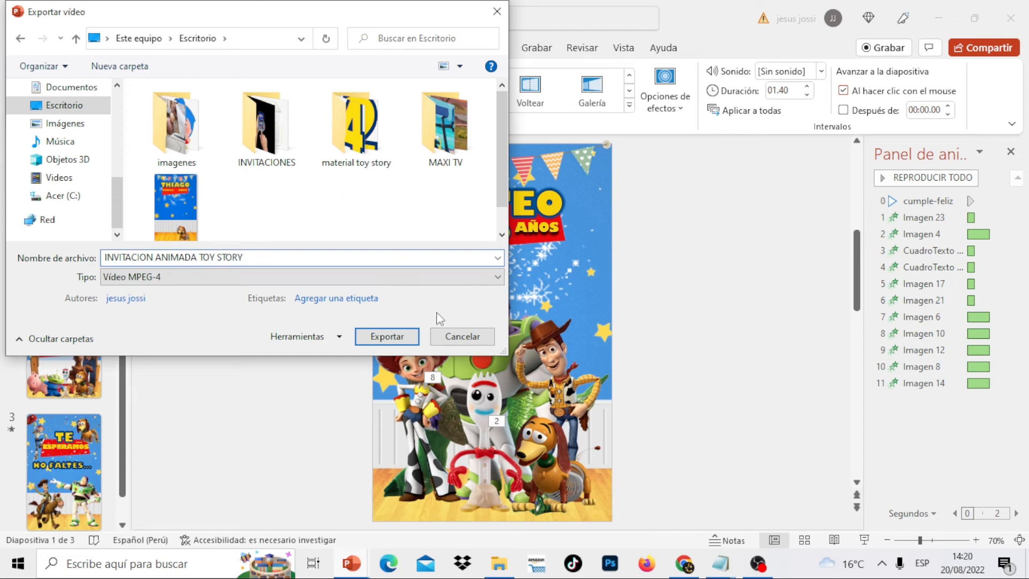
{"action": "left_click", "coordinate": [386, 336]}
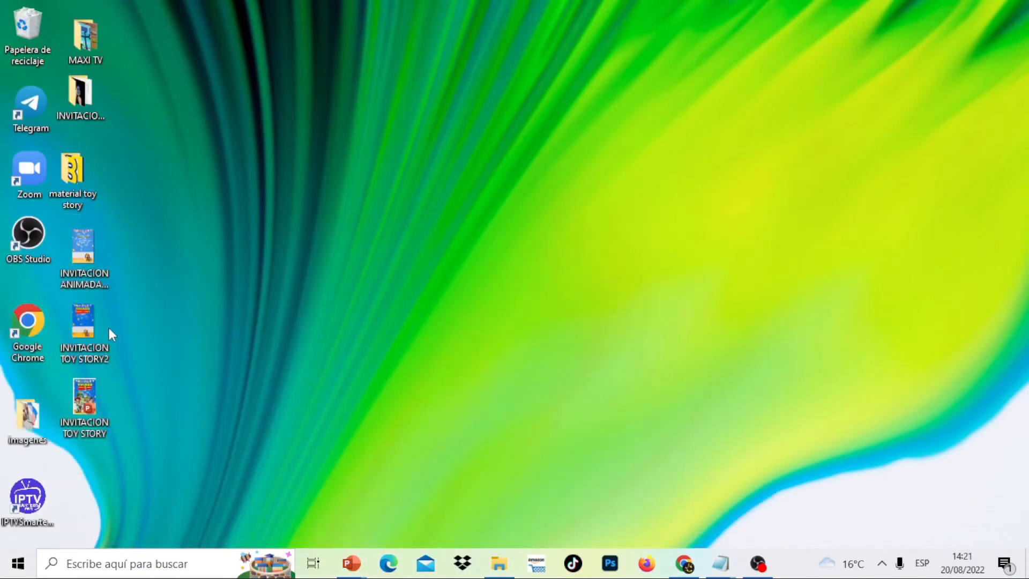
{"action": "right_click", "coordinate": [181, 261]}
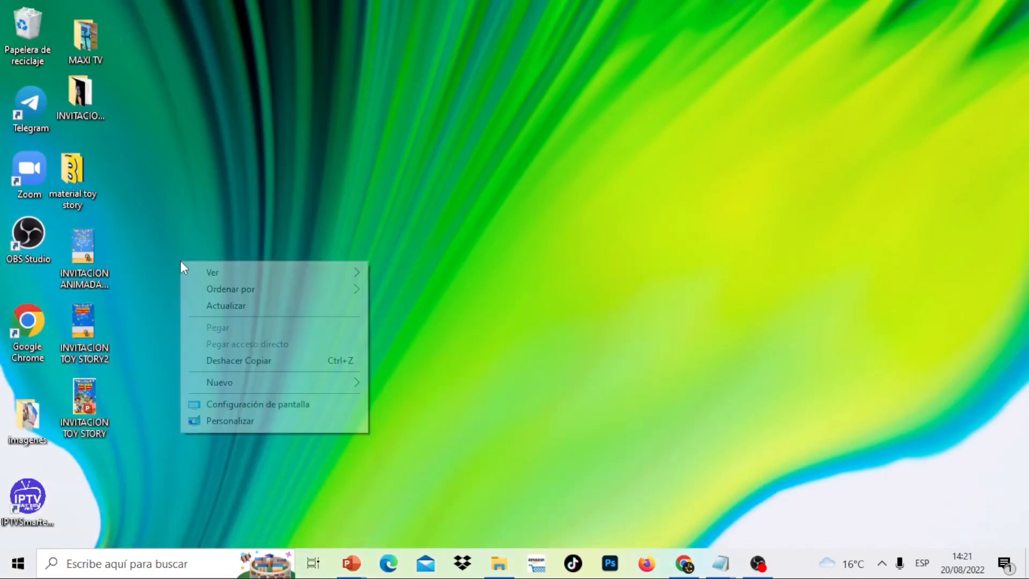
{"action": "left_click", "coordinate": [225, 305]}
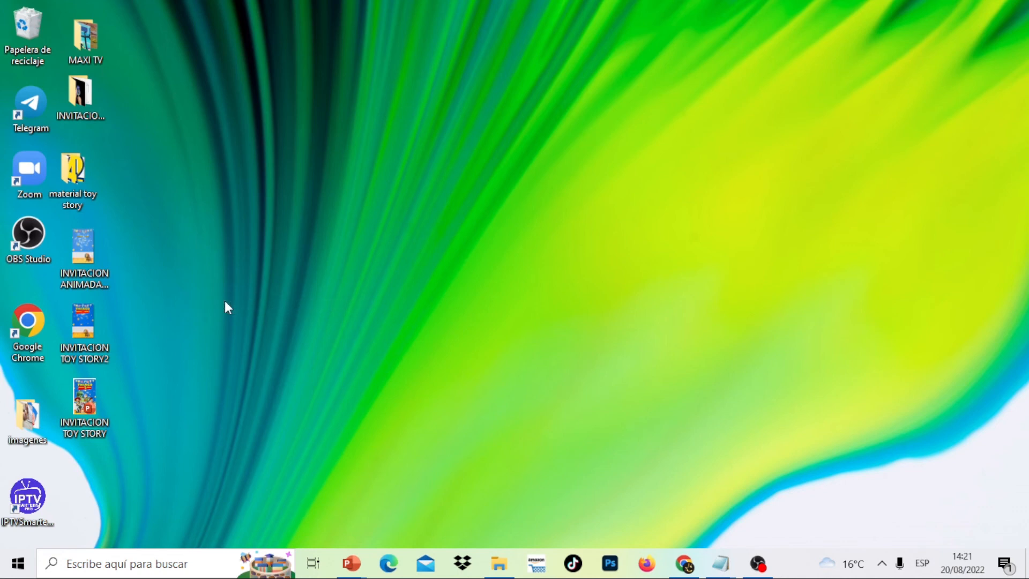
Play the exported INVITACION ANIMADA TOY STORY video from the desktop and check its file size in the file properties
{"action": "double_click", "coordinate": [92, 256]}
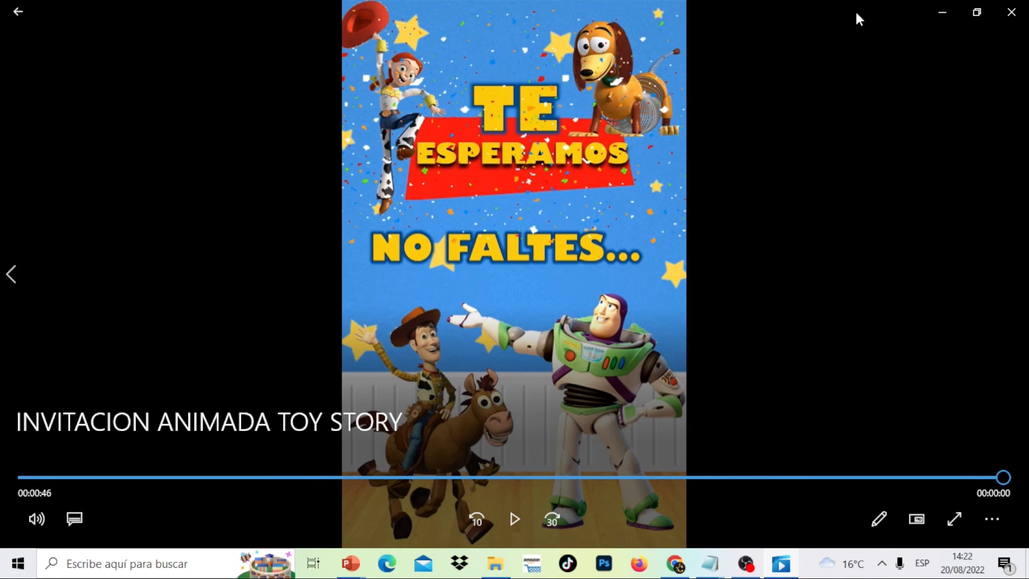
{"action": "left_click", "coordinate": [1011, 13]}
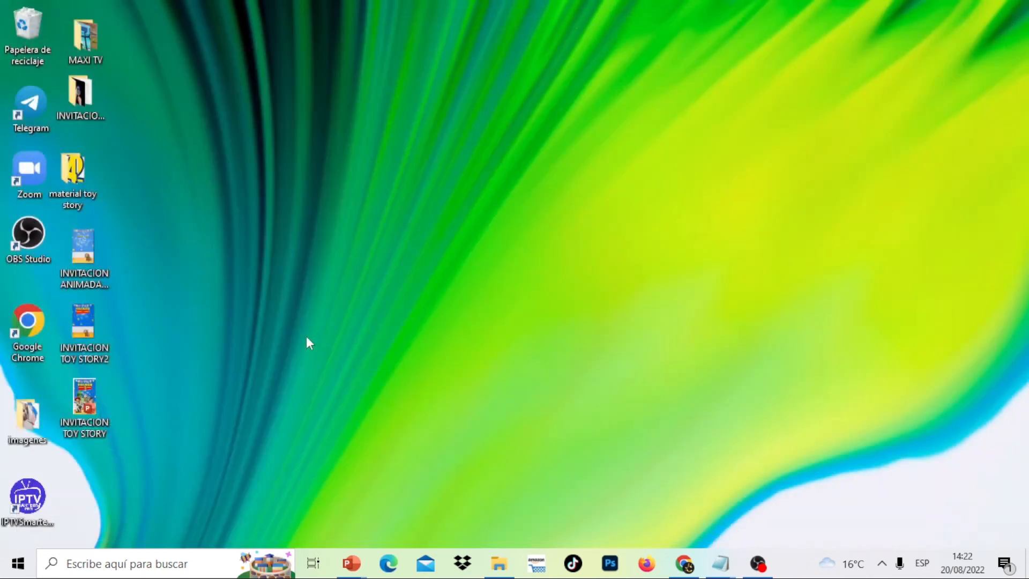
{"action": "right_click", "coordinate": [82, 263]}
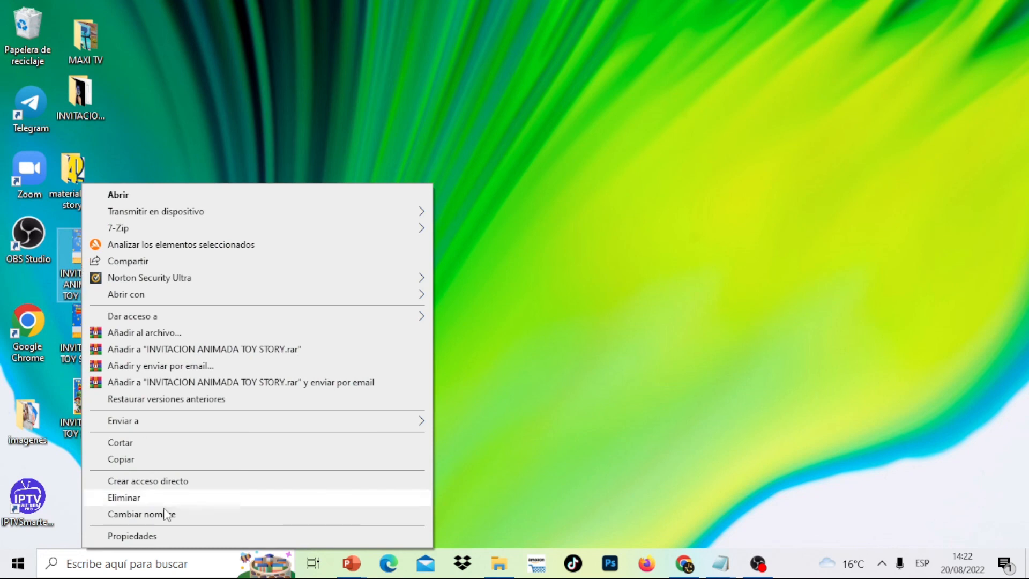
{"action": "left_click", "coordinate": [169, 540]}
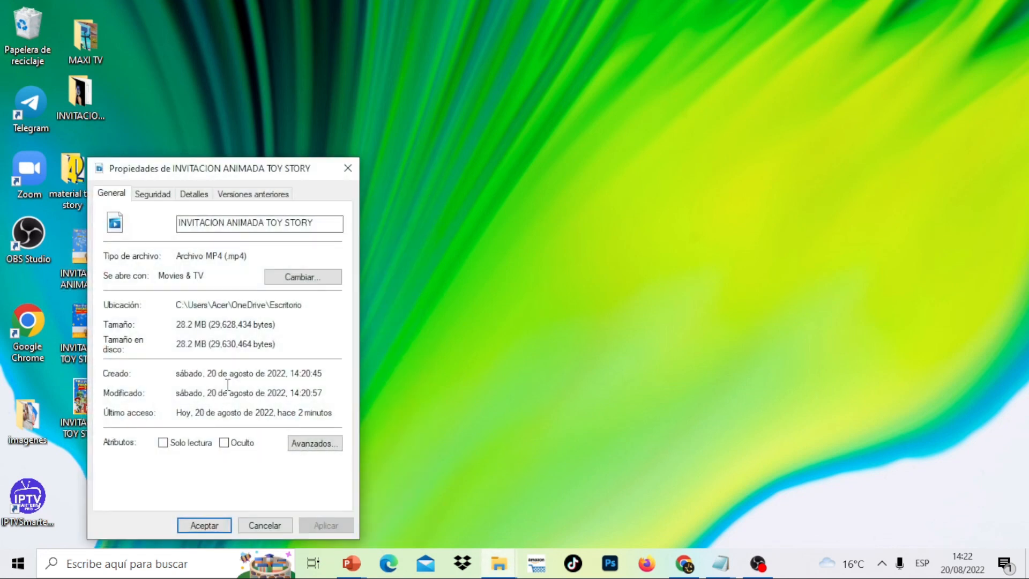
{"action": "left_click", "coordinate": [349, 168]}
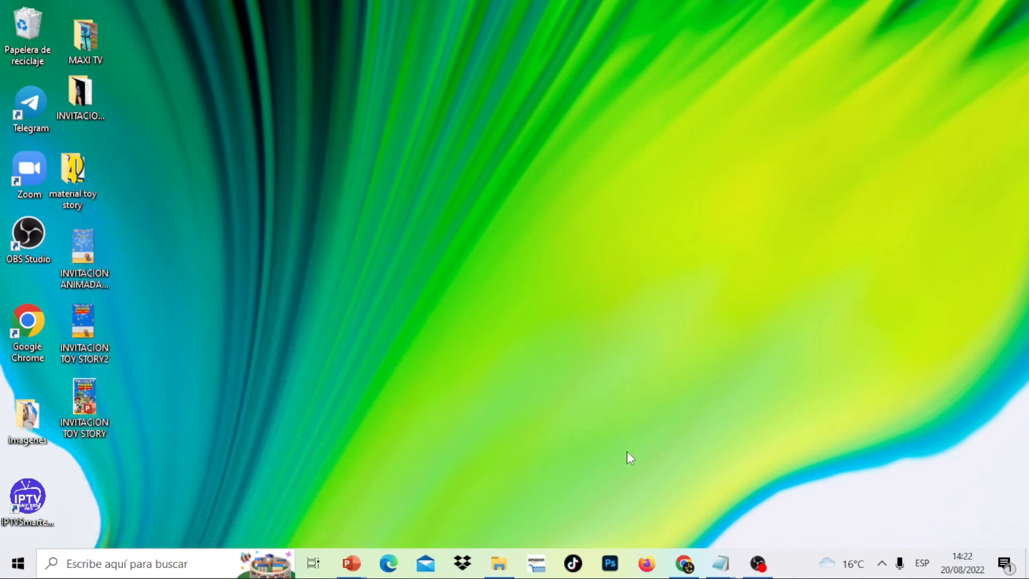
Switch to Chrome and open videosmaller.com/es/ in a new tab
{"action": "left_click", "coordinate": [685, 567]}
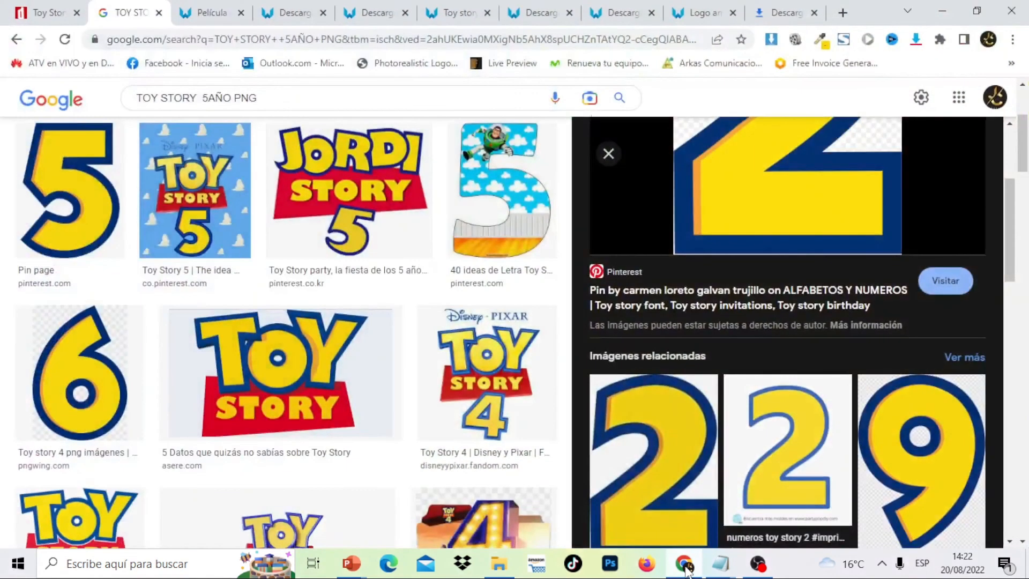
{"action": "left_click", "coordinate": [843, 13]}
{"action": "type", "text": "VIDEOSmaller.com/es/"}
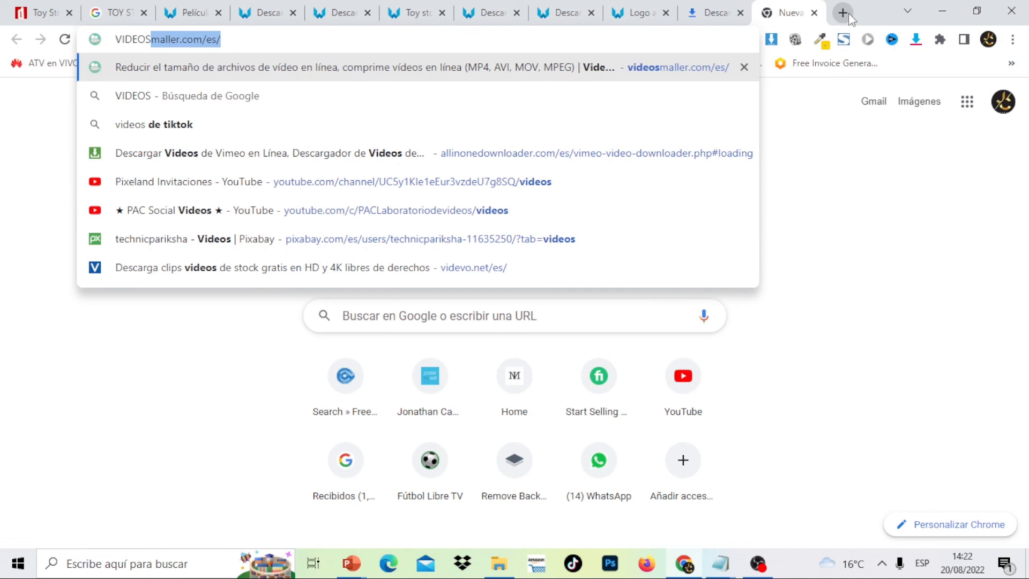
{"action": "key", "text": "Return"}
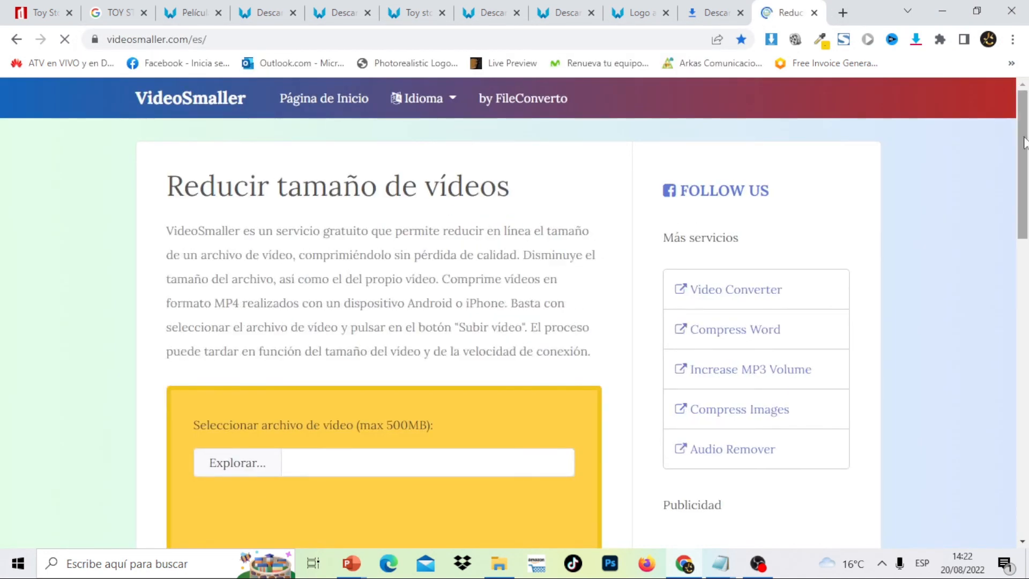
Choose INVITACION ANIMADA TOY STORY.mp4 from Escritorio and upload it for compression, keeping No escalar for the video width
{"action": "left_click_drag", "start_coordinate": [1027, 153], "coordinate": [1021, 254]}
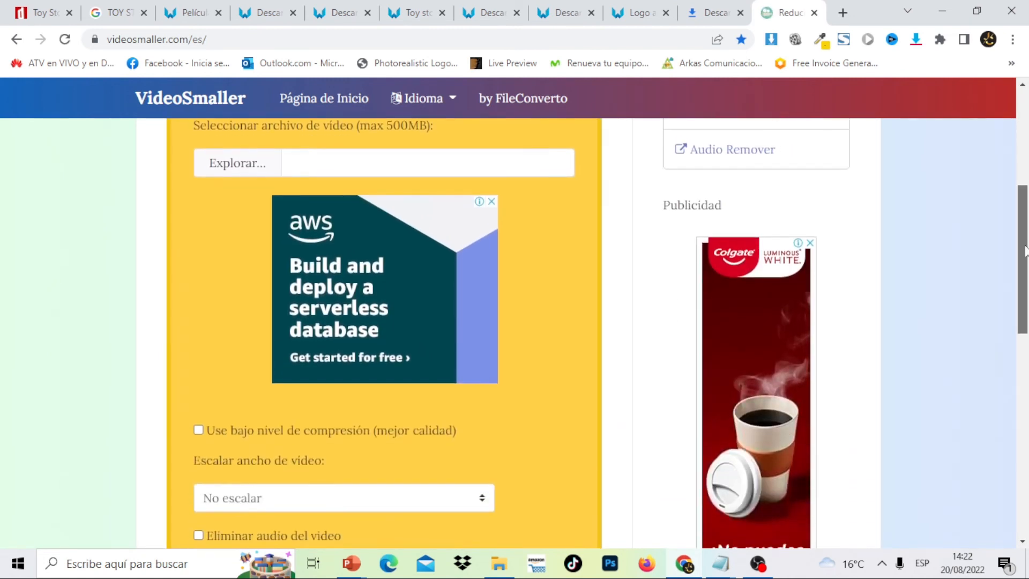
{"action": "left_click", "coordinate": [243, 173]}
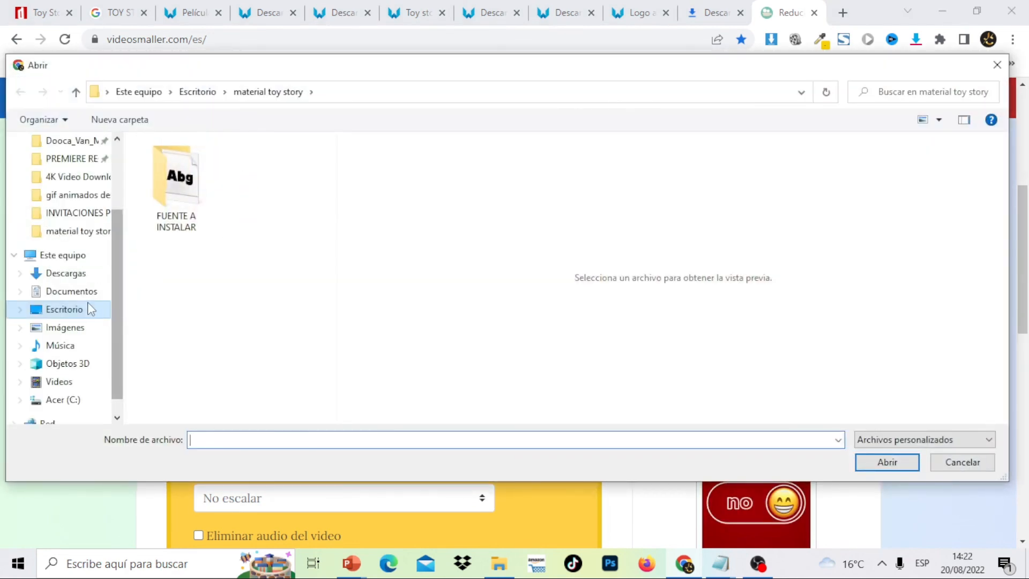
{"action": "left_click", "coordinate": [81, 306]}
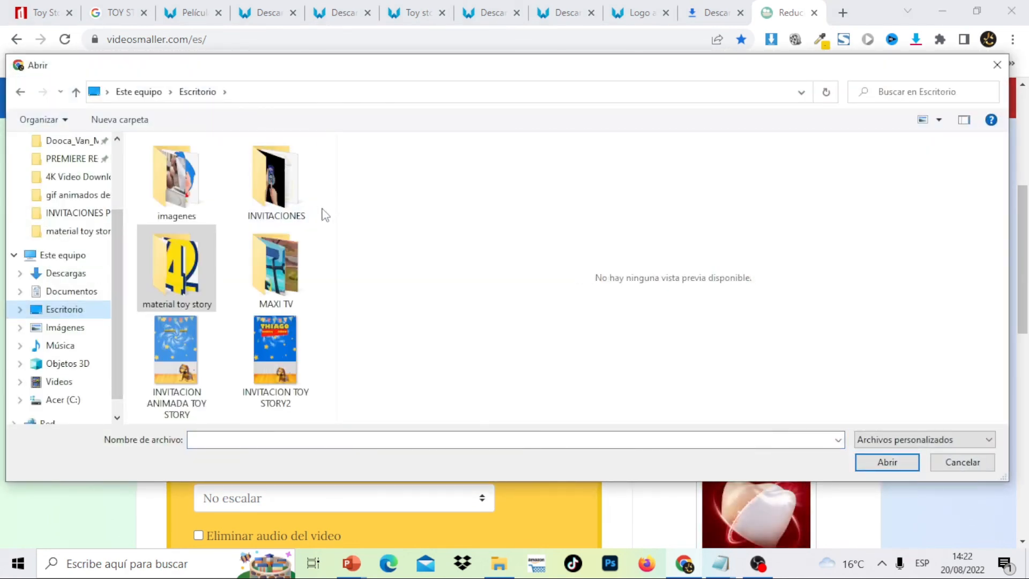
{"action": "left_click", "coordinate": [187, 359]}
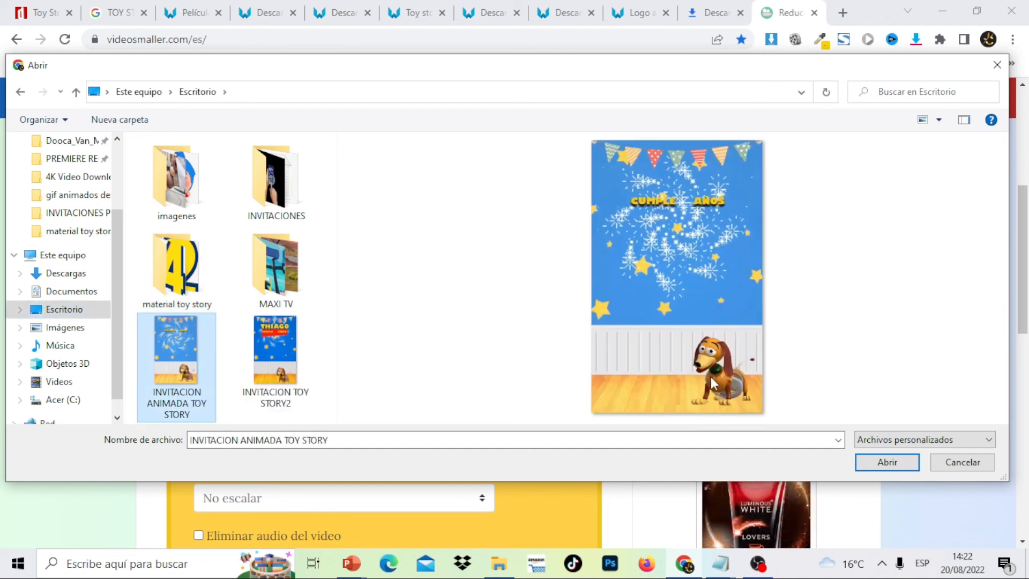
{"action": "left_click", "coordinate": [890, 468]}
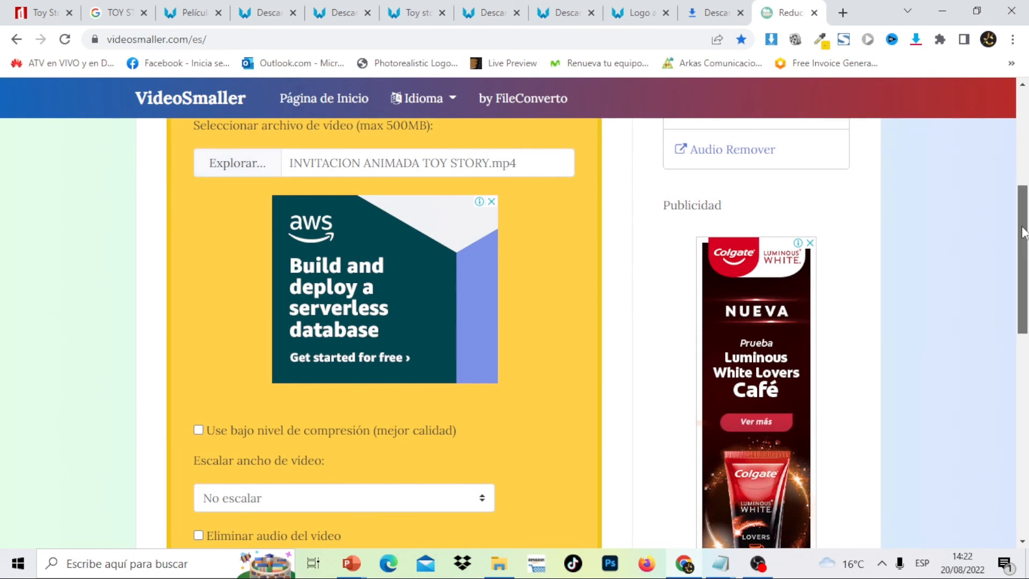
{"action": "left_click_drag", "start_coordinate": [1024, 232], "coordinate": [1024, 209]}
{"action": "scroll", "coordinate": [1024, 210], "scroll_direction": "down", "scroll_amount": 4}
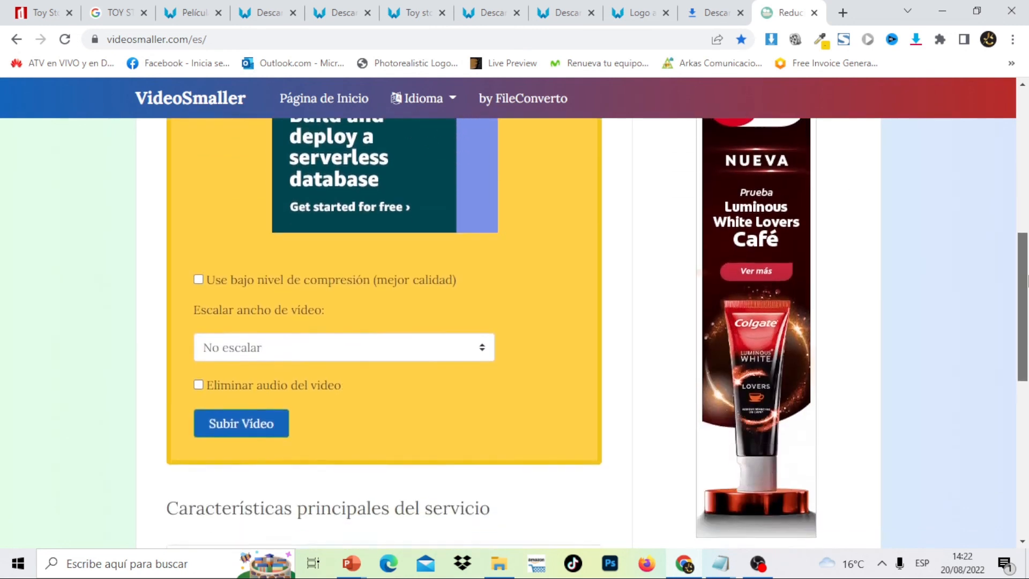
{"action": "left_click", "coordinate": [248, 417]}
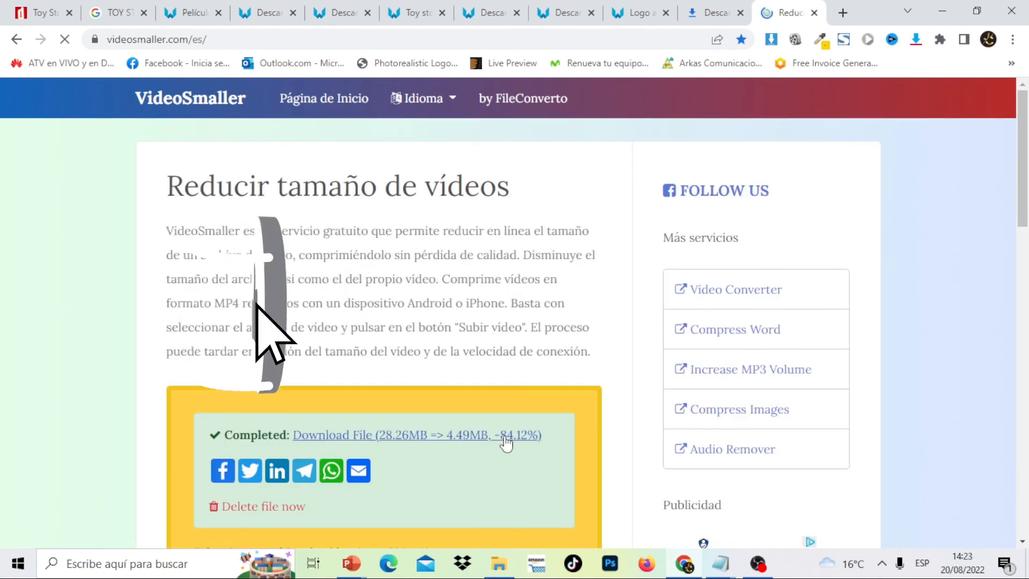
Download the compressed invitation video and open the downloaded file to play it
{"action": "left_click", "coordinate": [457, 436]}
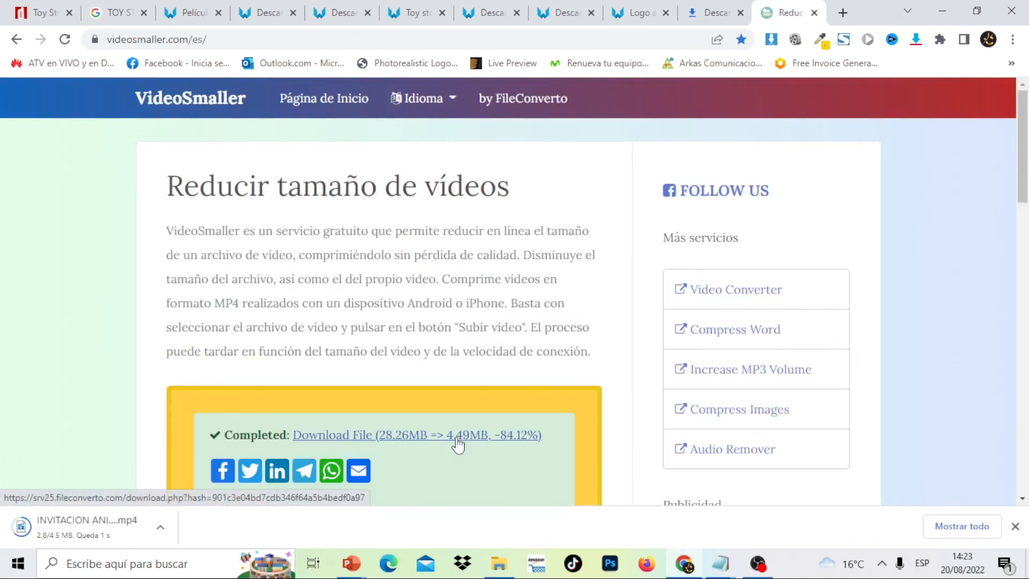
{"action": "left_click", "coordinate": [86, 528]}
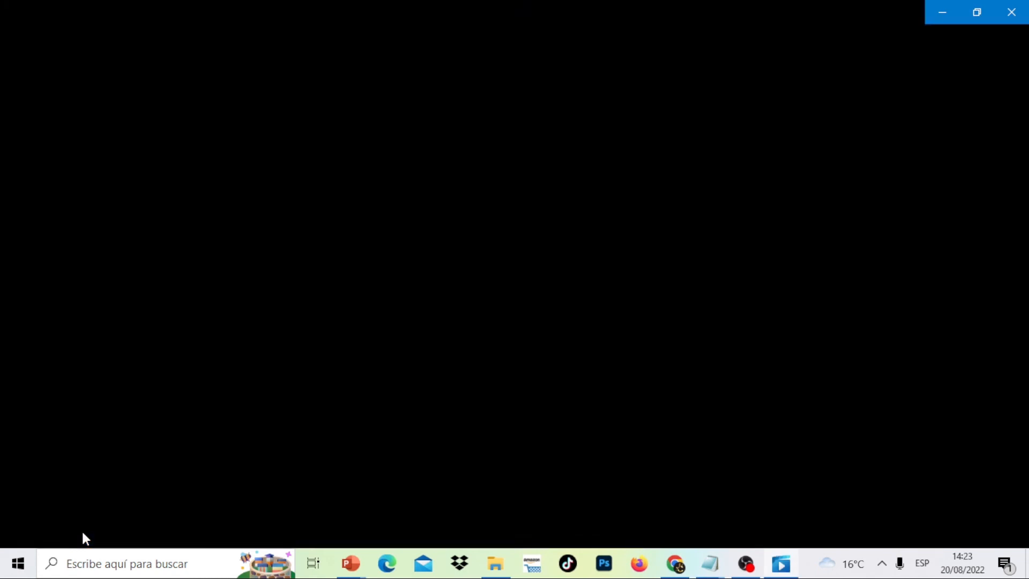